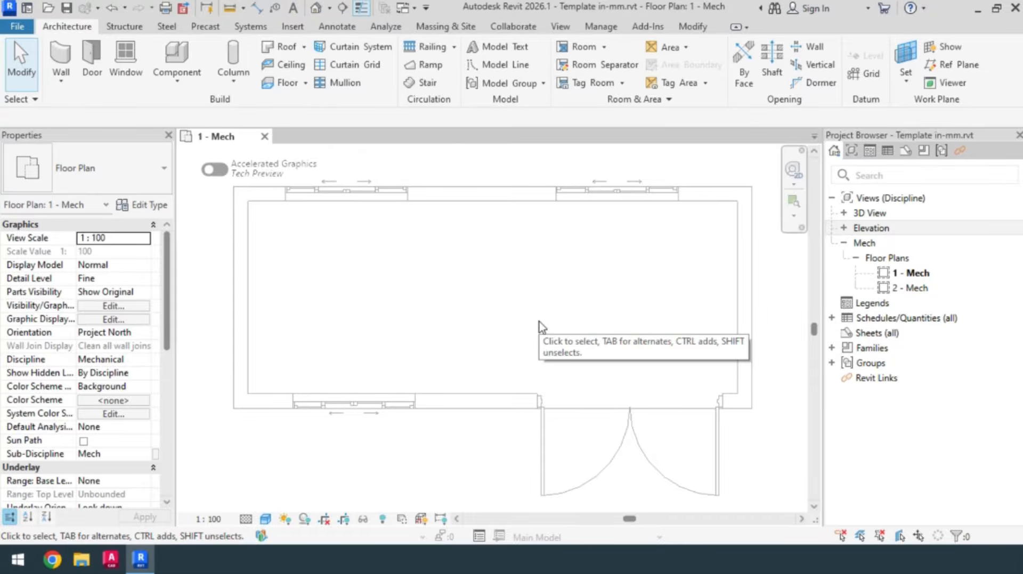
Load the Cast Iron Boiler, DHWG, Pump and Steel Boiler families from the Mechanical Equipment folder in Desktop's Mech Room Family folder
click(286, 30)
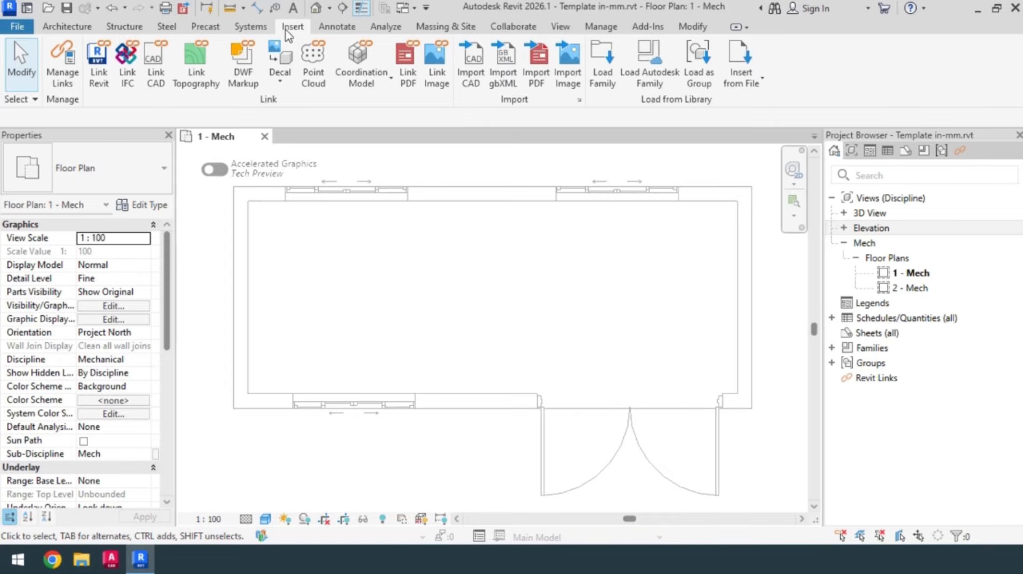
click(603, 79)
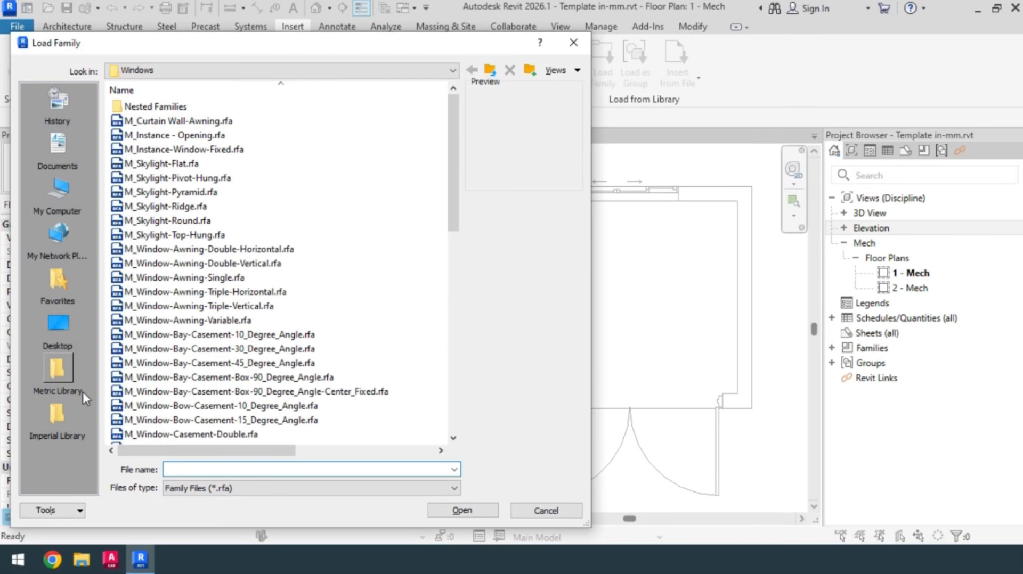
click(44, 191)
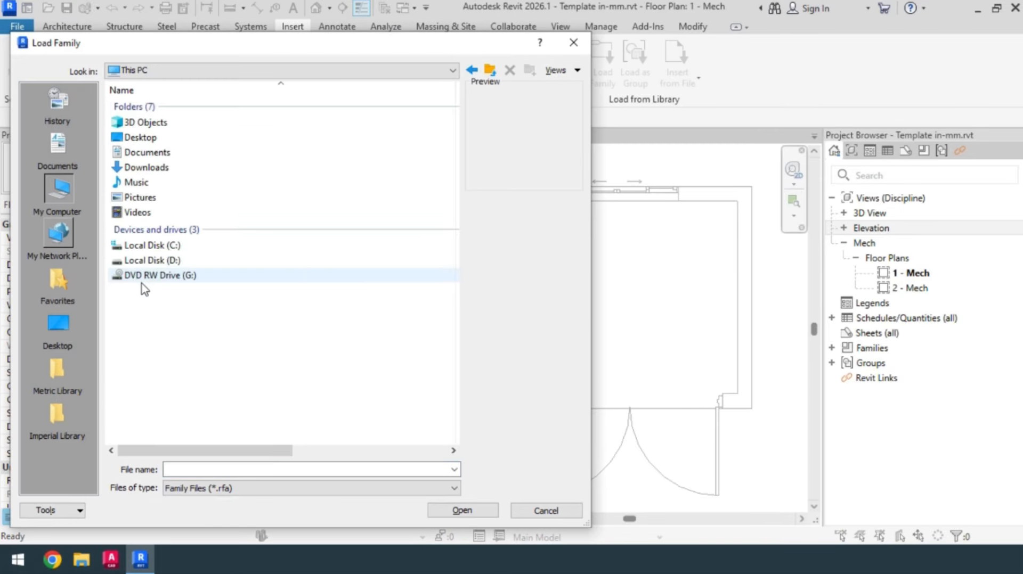
double_click(140, 137)
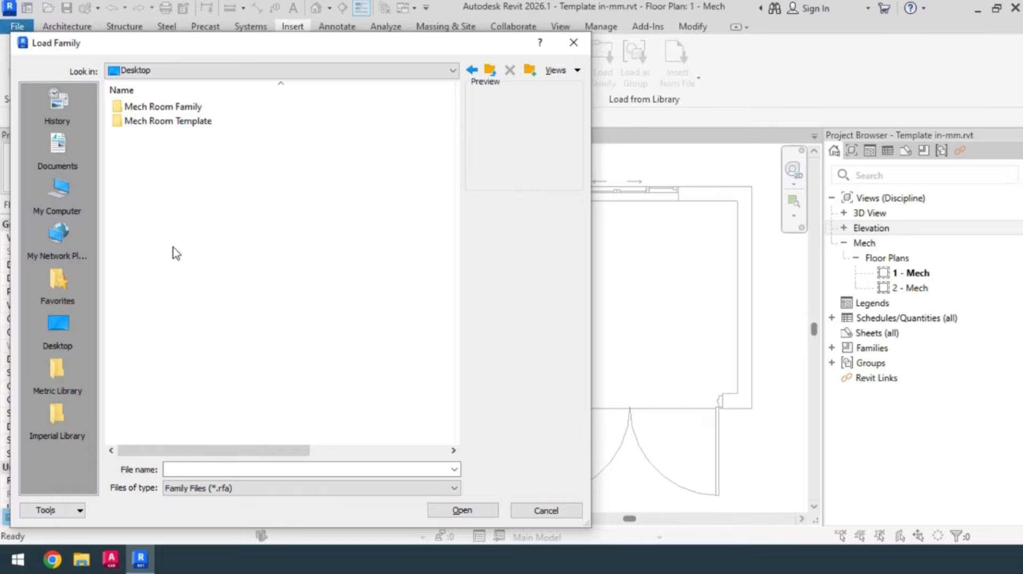
double_click(169, 180)
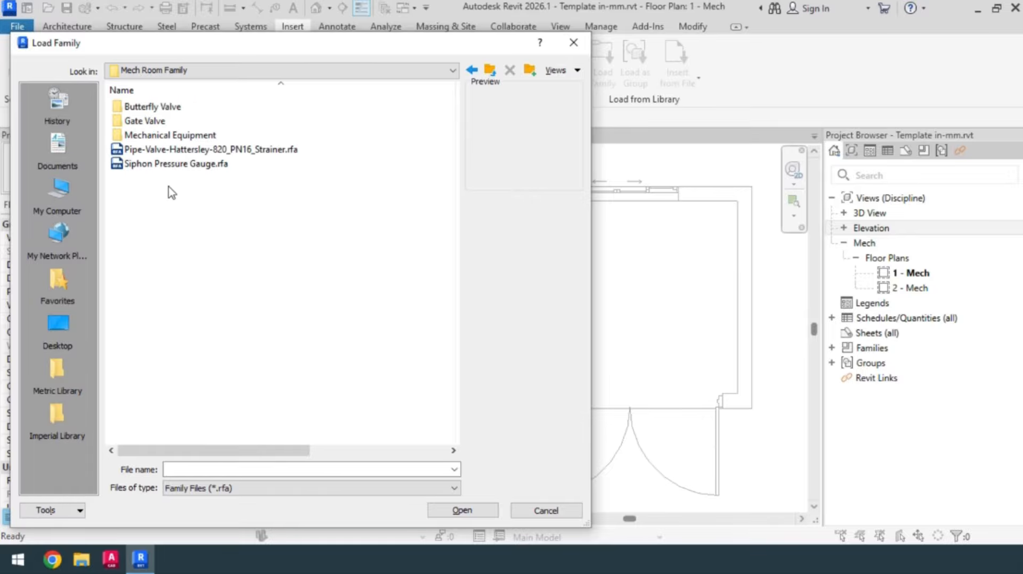
double_click(166, 136)
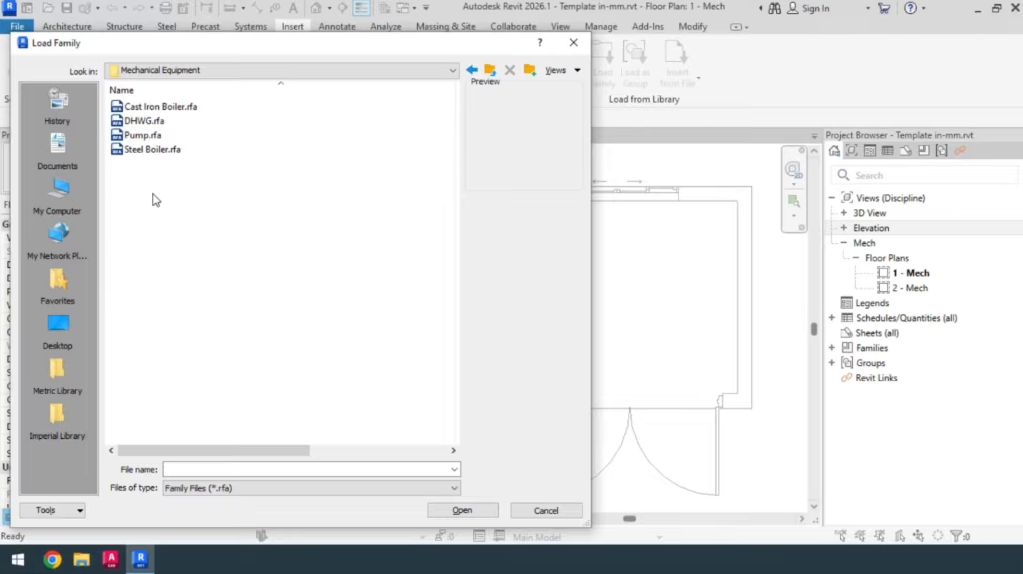
drag(160, 186, 131, 102)
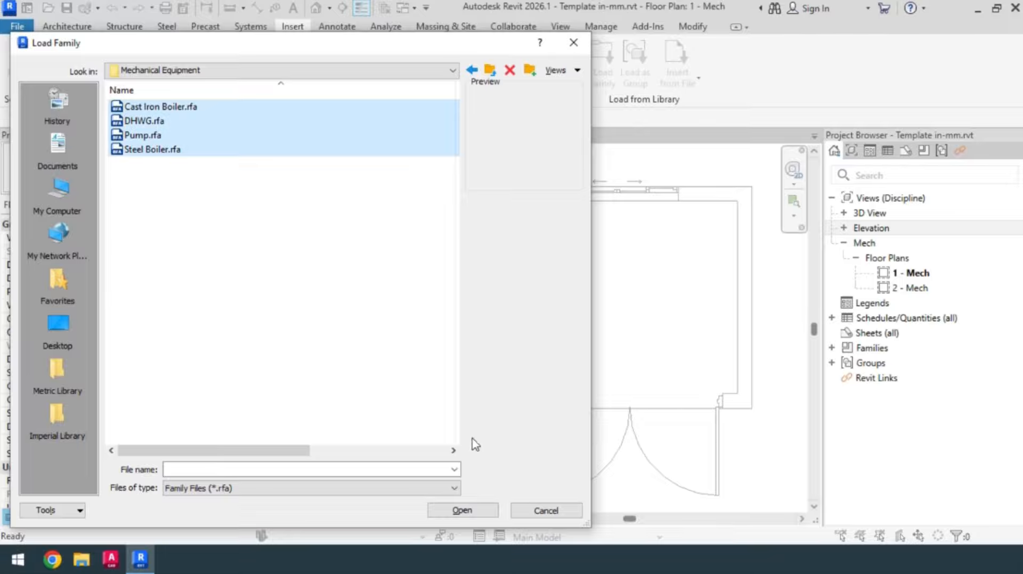
click(463, 511)
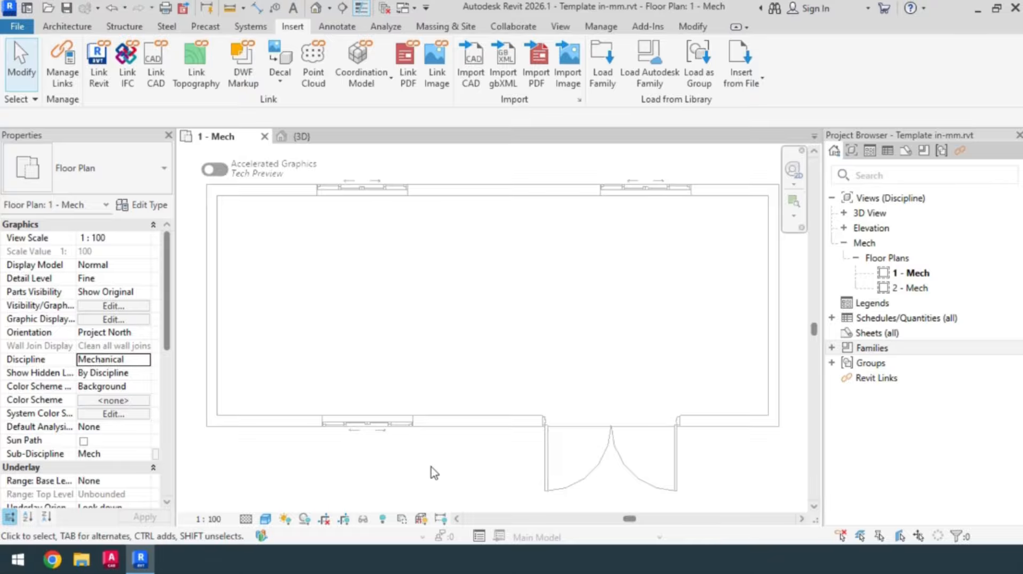
Start placing mechanical equipment with the Cast Iron Boiler type and set its elevation from level to 200 mm
click(258, 27)
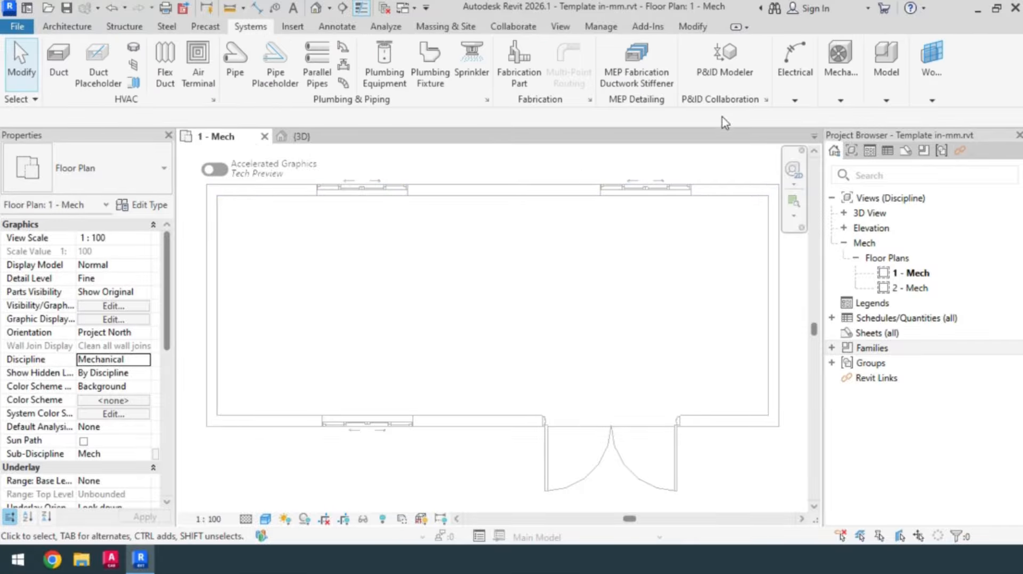
click(853, 94)
click(840, 125)
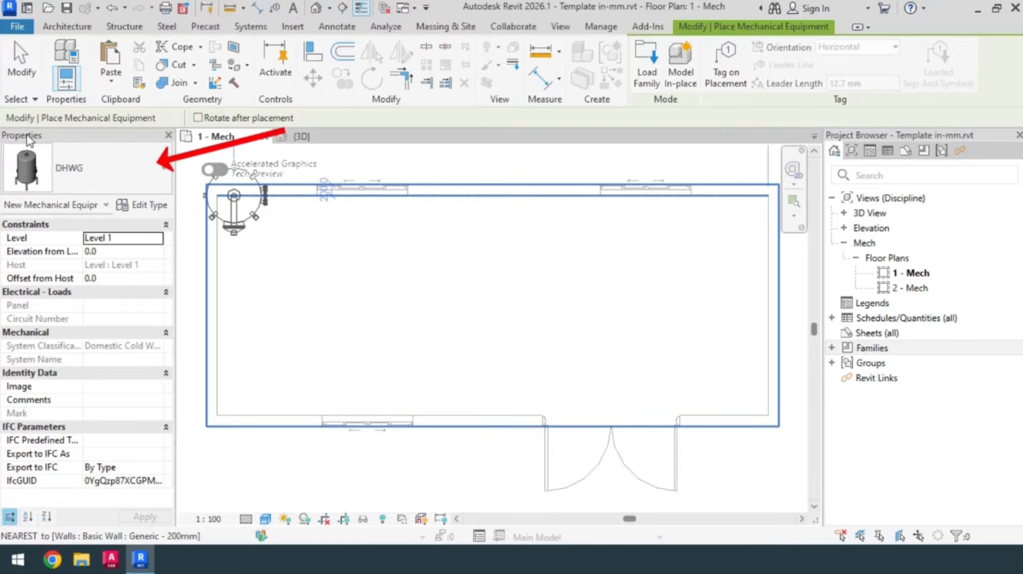
click(107, 186)
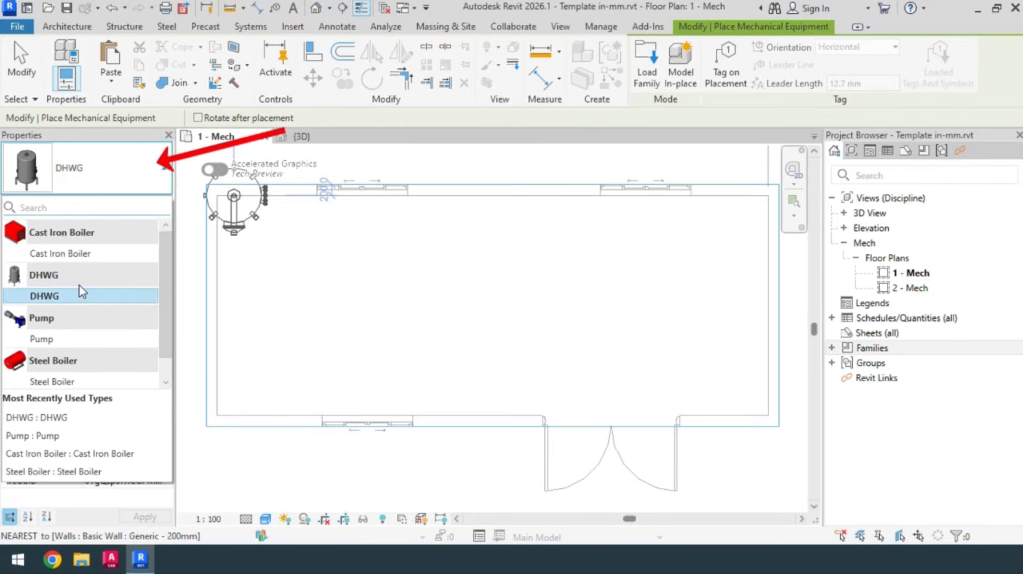
mouse_move(42, 241)
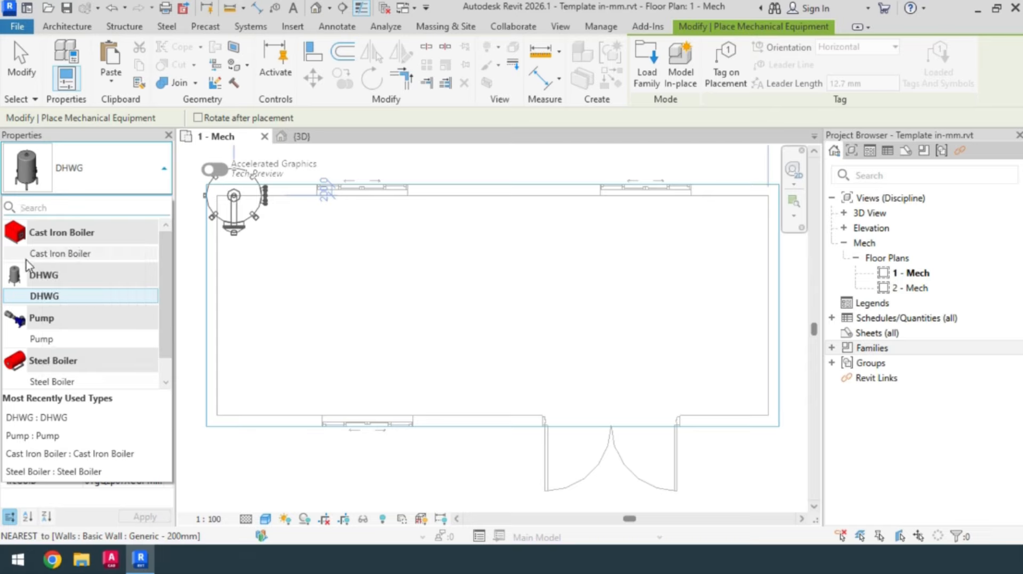
click(45, 255)
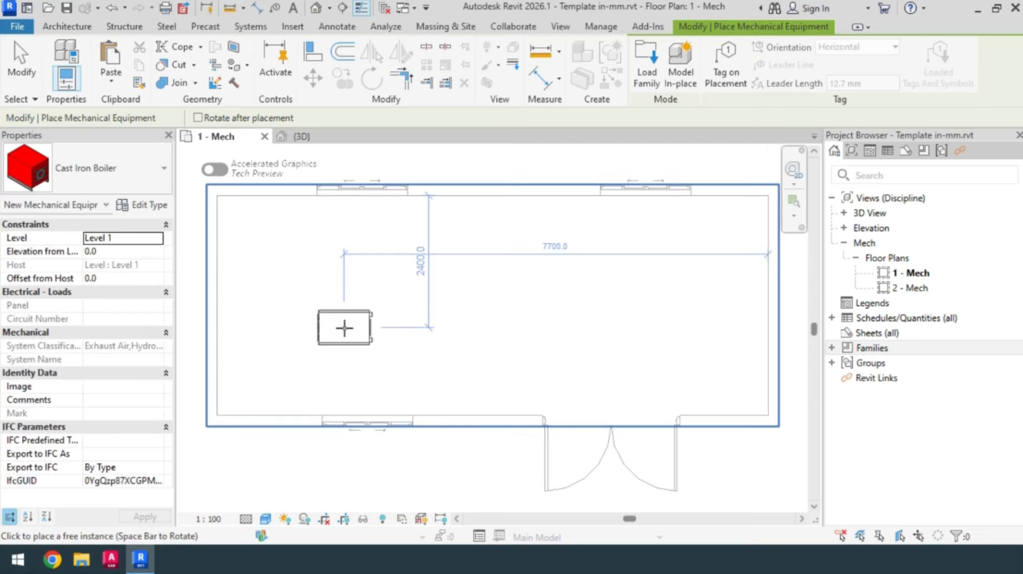
click(118, 259)
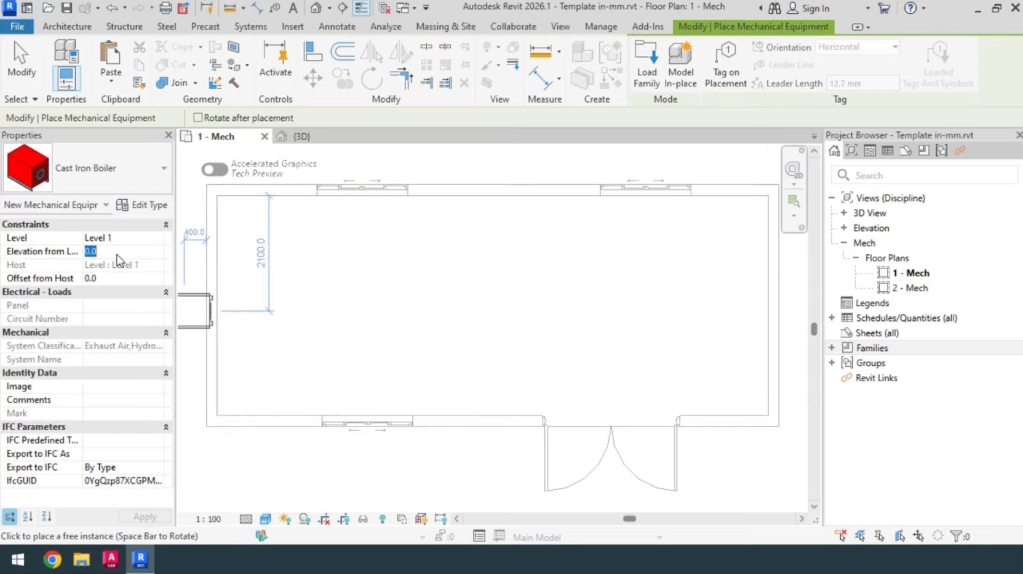
text(20)
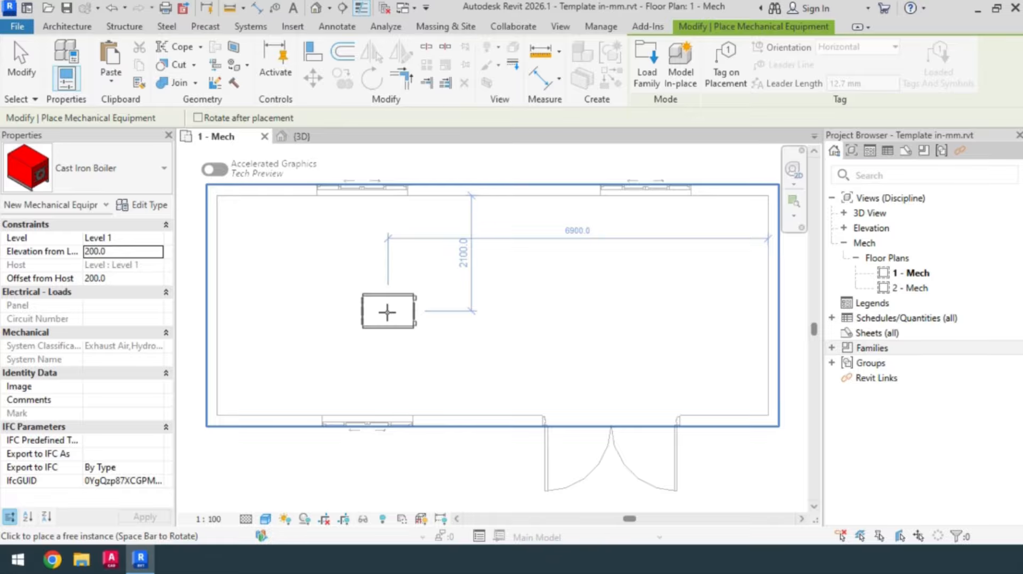
Rotate the Cast Iron Boiler by 180° and place it about 1600 mm from the room's left wall and 1400 mm from the lower wall
scroll(296, 339, up, 2)
middle_drag(295, 340, 357, 353)
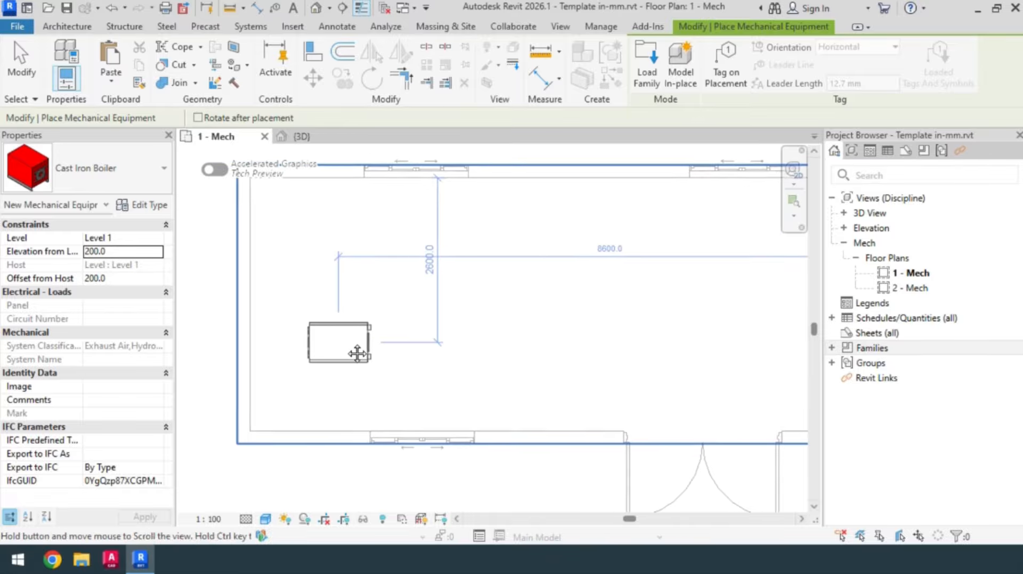
scroll(352, 346, up, 2)
scroll(378, 345, down, 1)
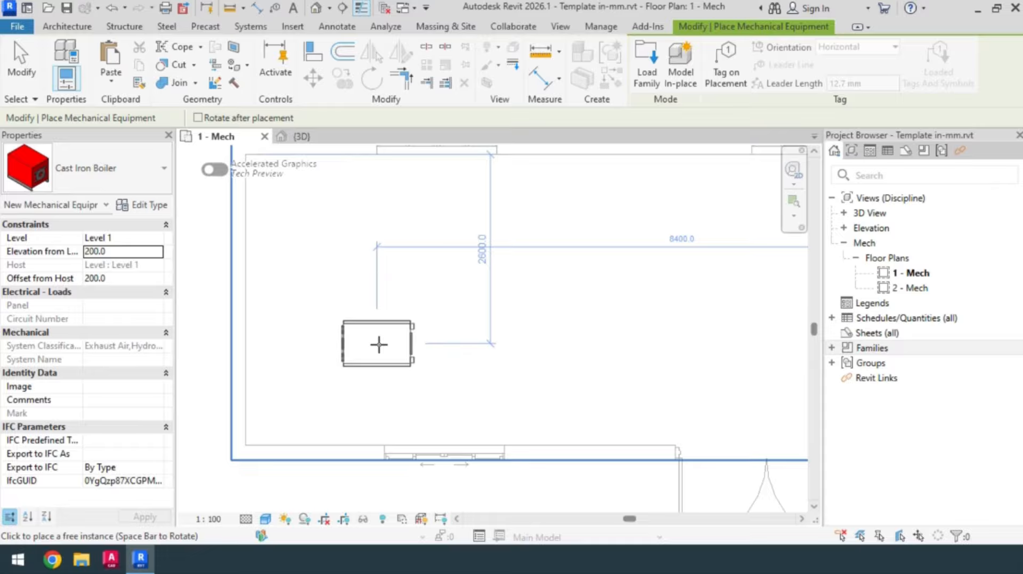
key(space)
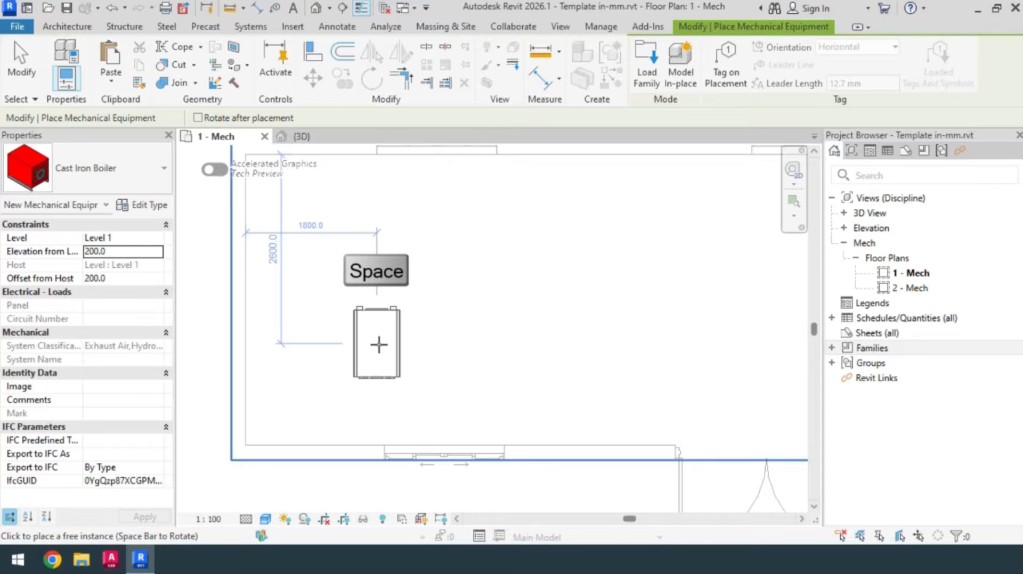
key(space)
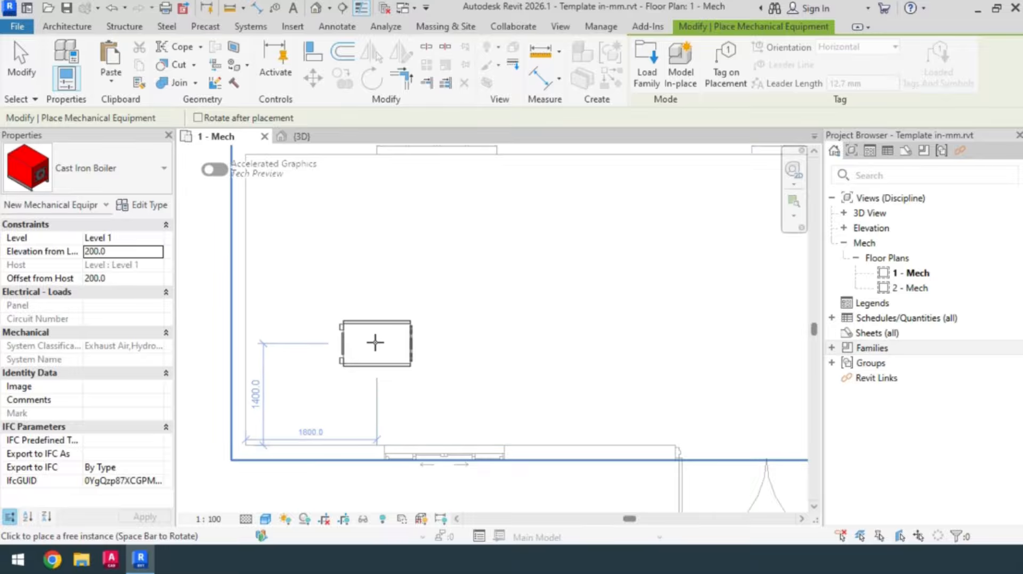
click(375, 342)
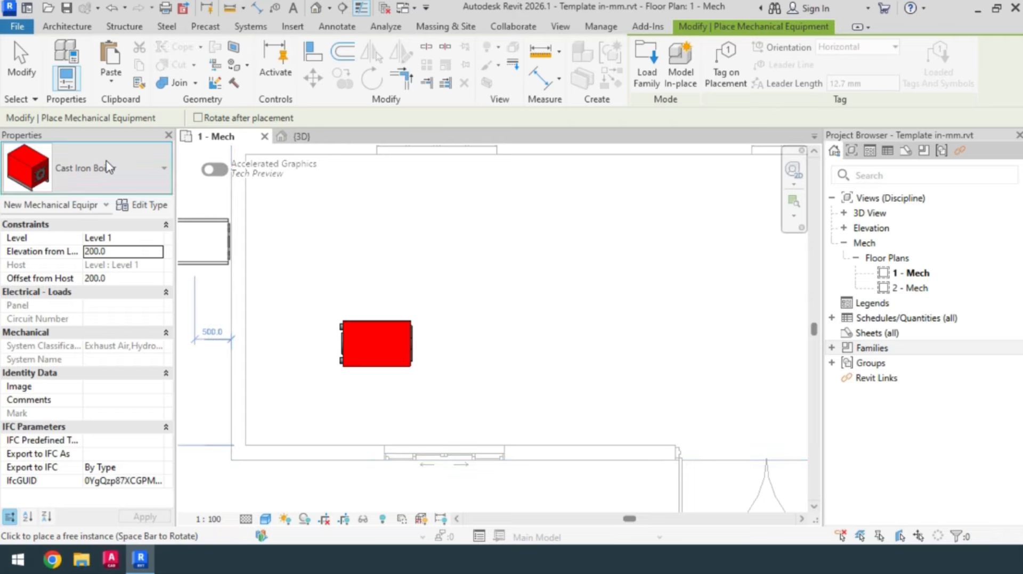
Place a horizontally rotated Steel Boiler above the cast iron one, about 2400 mm from the left wall and 1100 mm from the upper wall
click(108, 167)
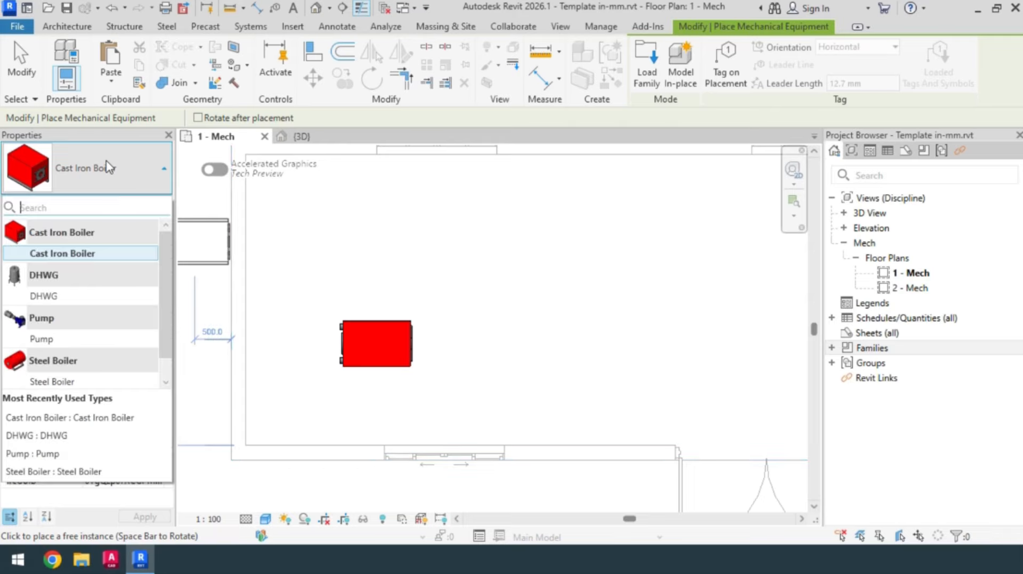
click(52, 382)
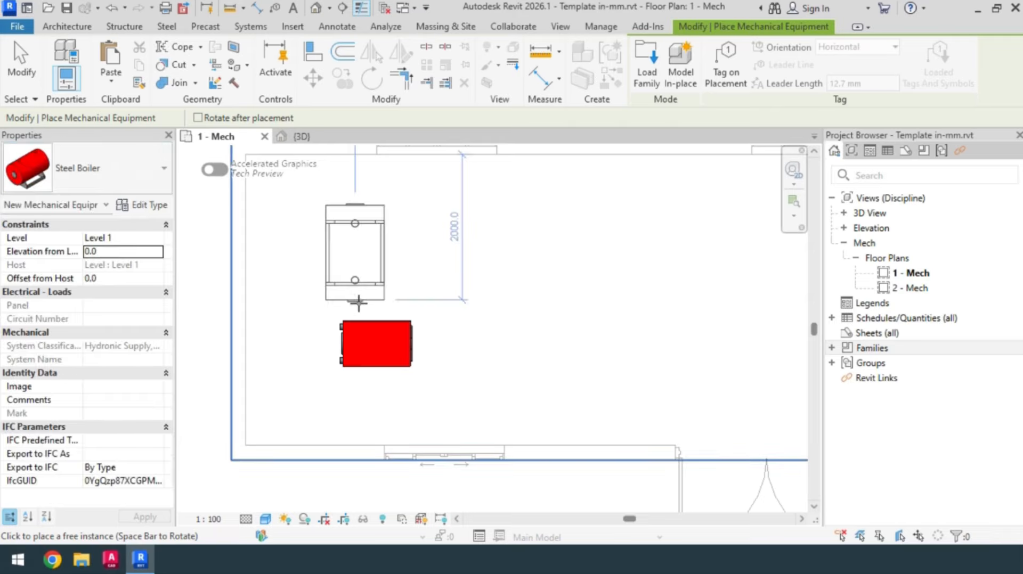
key(space)
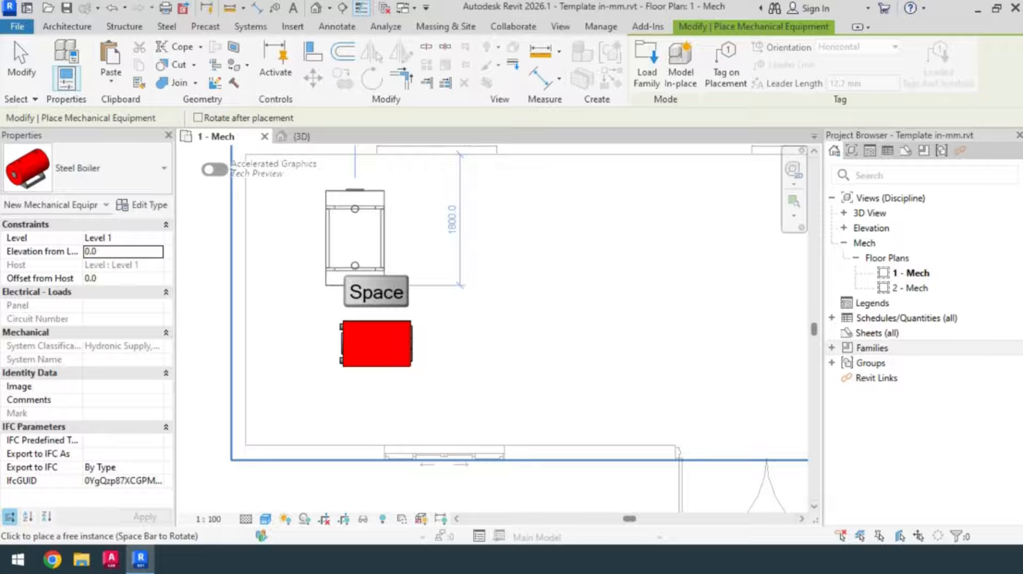
key(space)
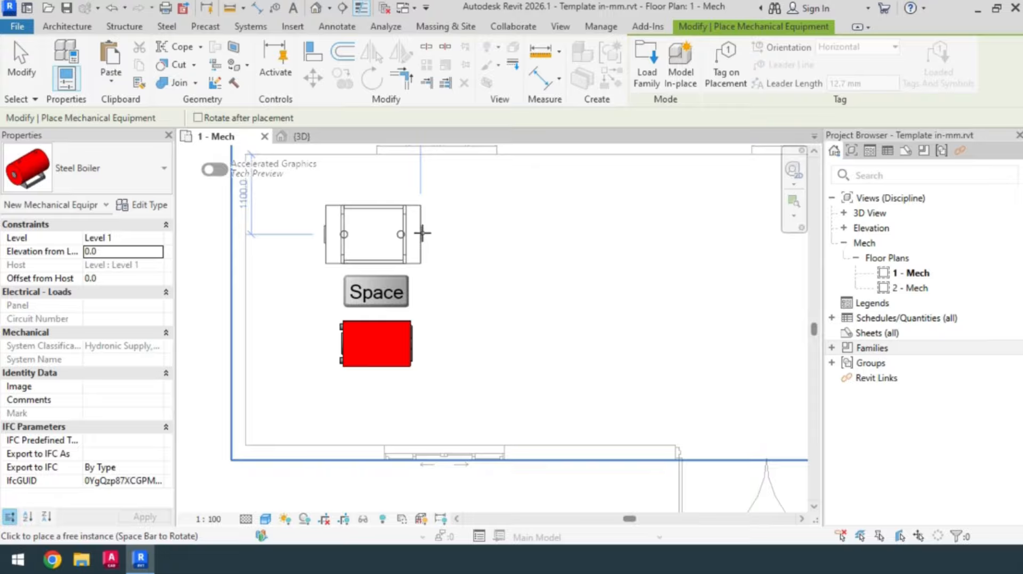
click(422, 232)
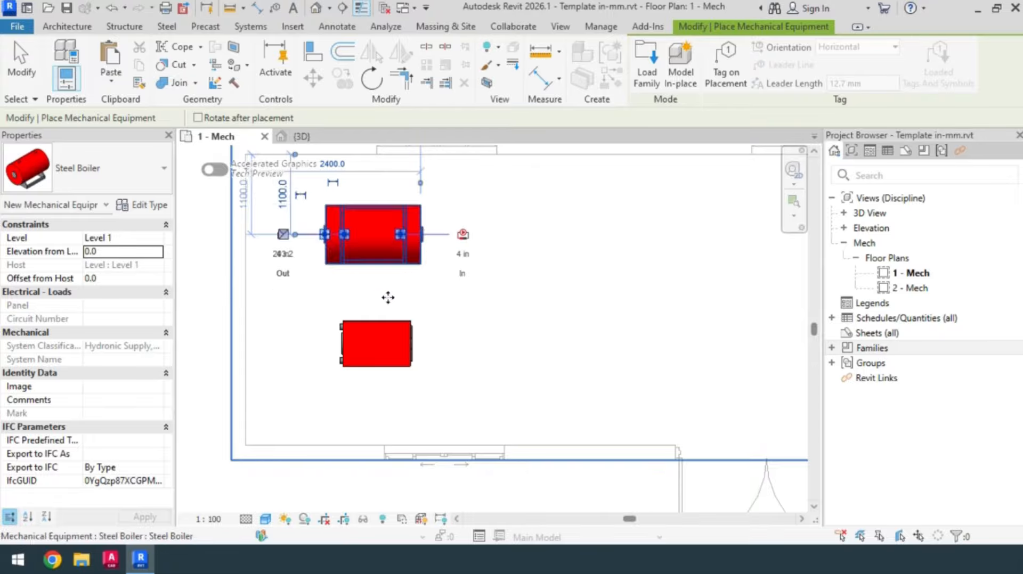
Place two DHWG tanks at 200 mm elevation, about 1100 mm from the upper wall and about 1200 and 2800 mm from the right wall
click(82, 169)
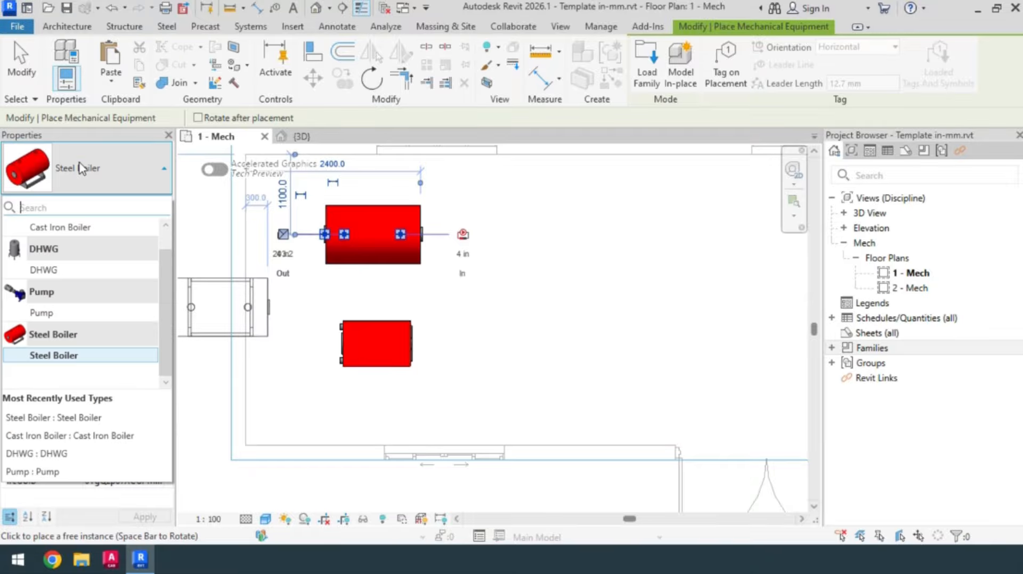
click(38, 270)
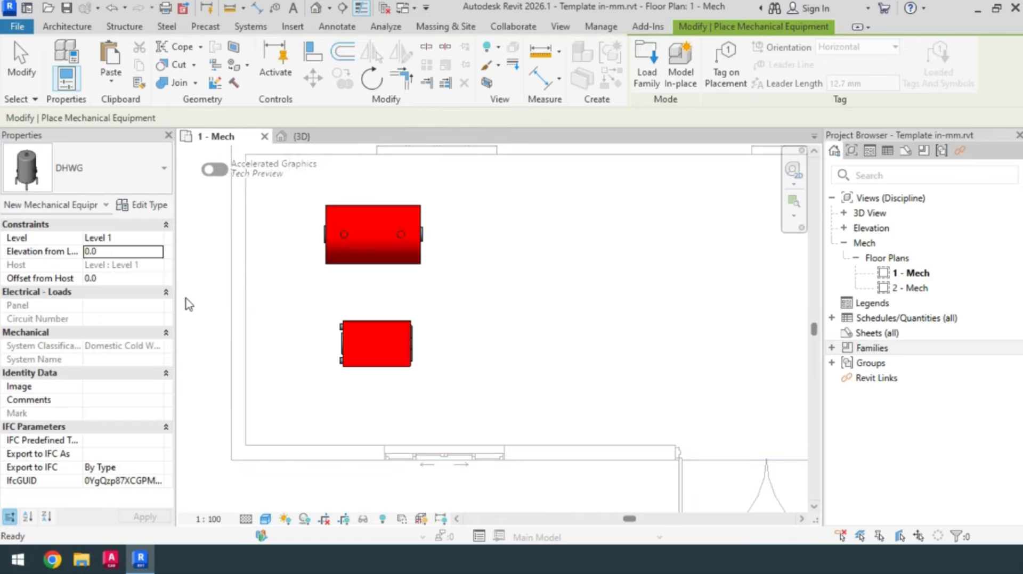
click(136, 253)
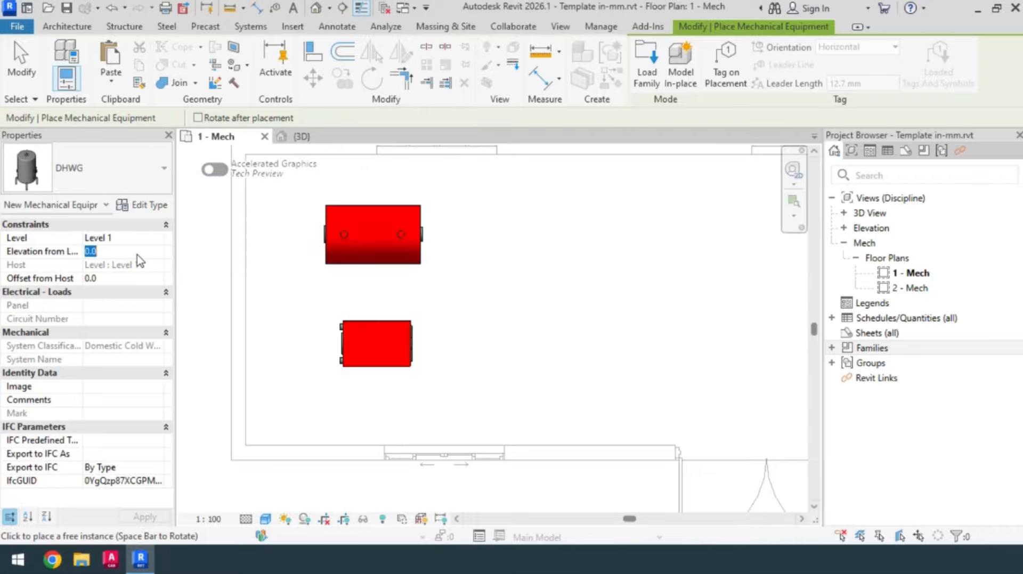
text(200)
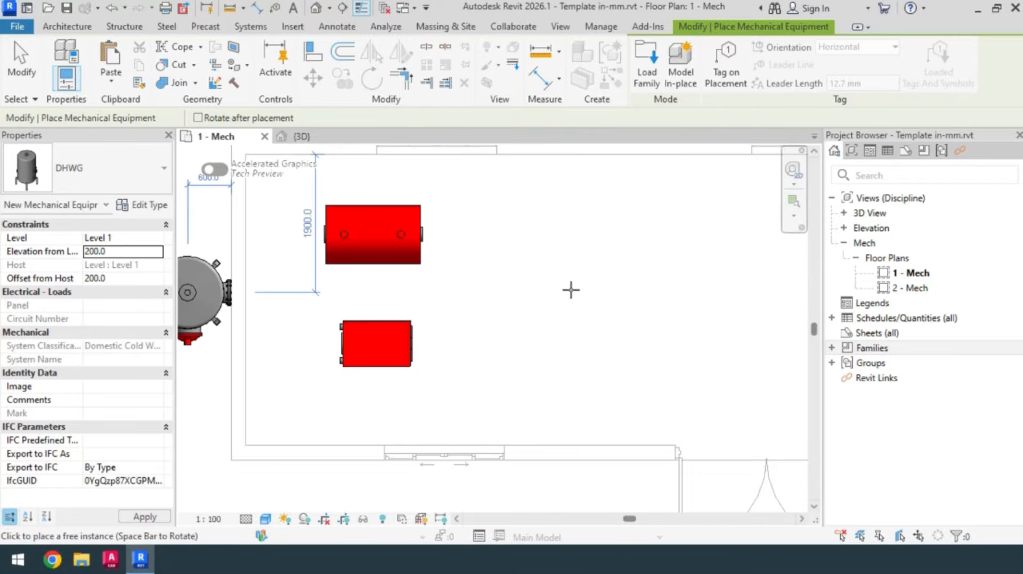
middle_drag(597, 306, 423, 323)
scroll(420, 278, down, 2)
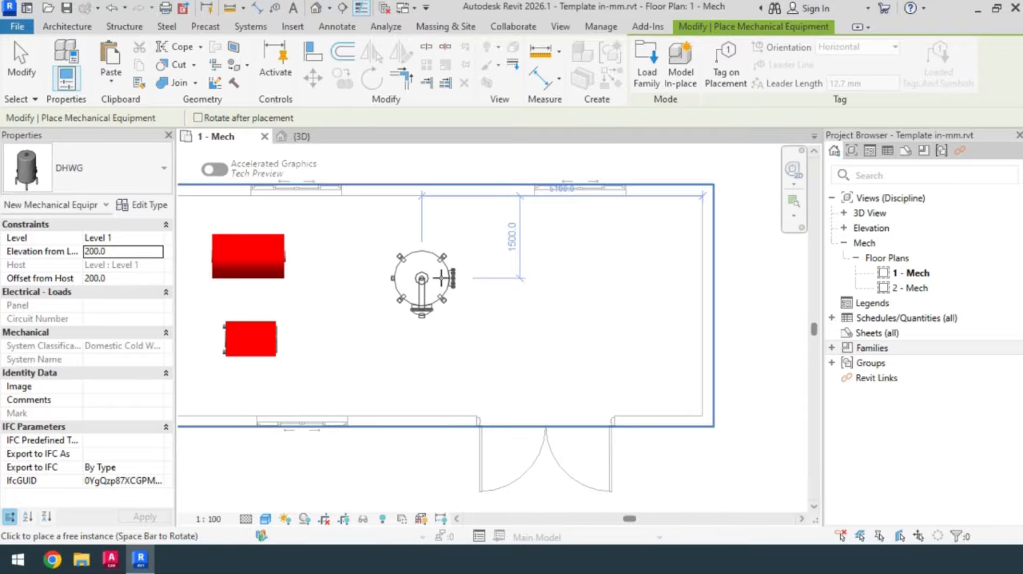
scroll(642, 262, up, 1)
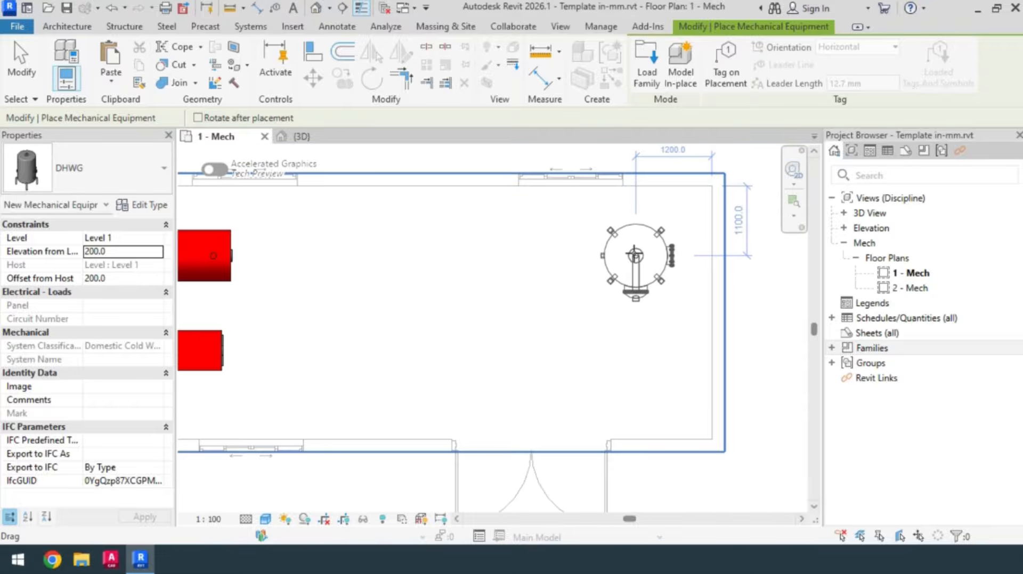
click(634, 256)
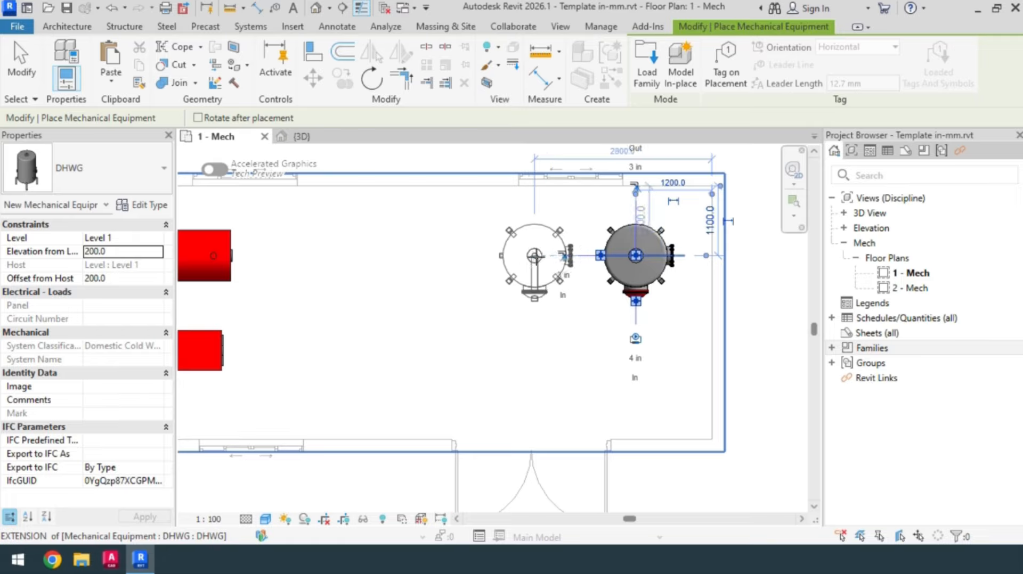
click(535, 256)
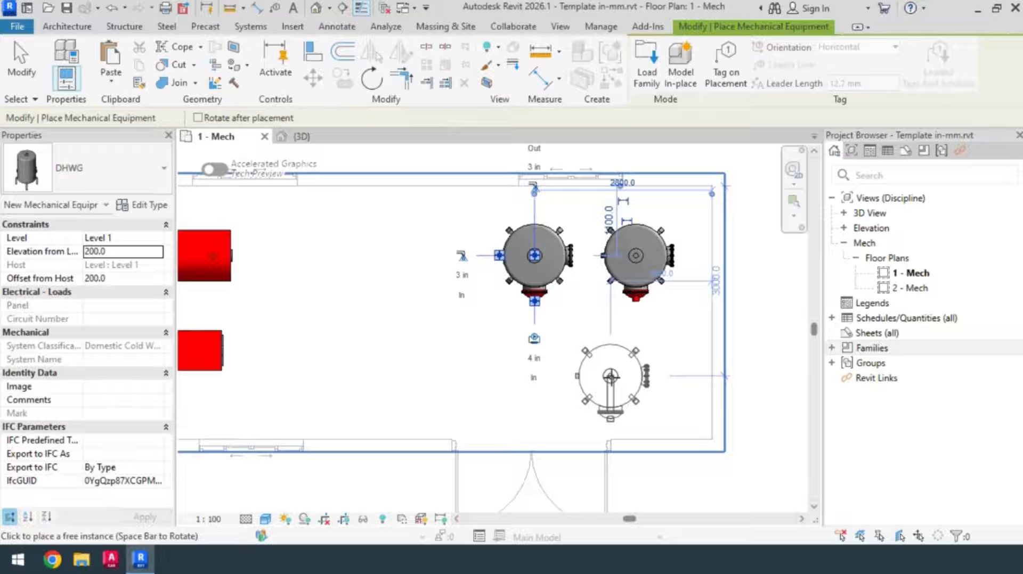
Switch the equipment being placed to the Pump type and set its elevation from level to 200 mm
click(107, 177)
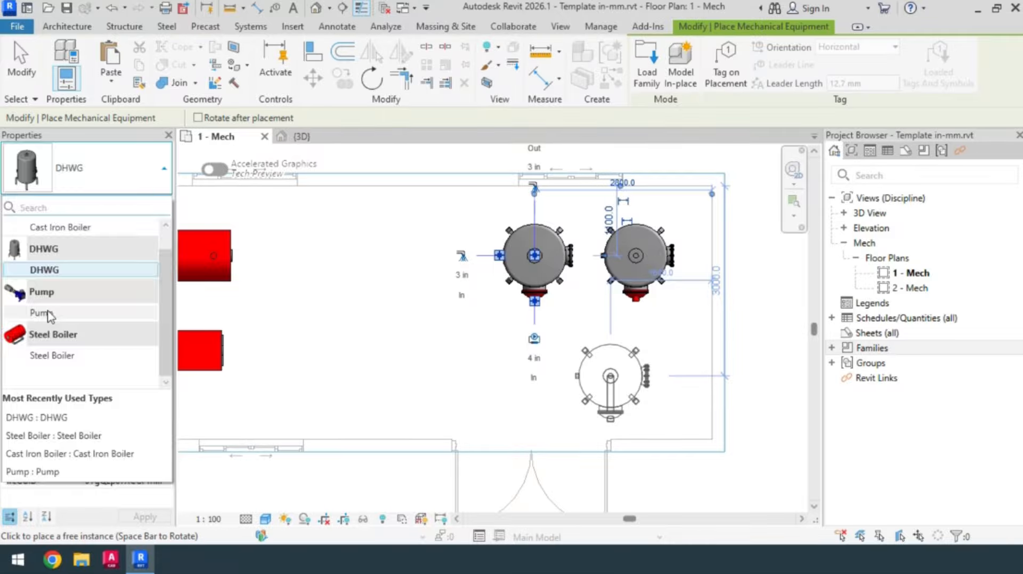
click(72, 314)
double_click(118, 255)
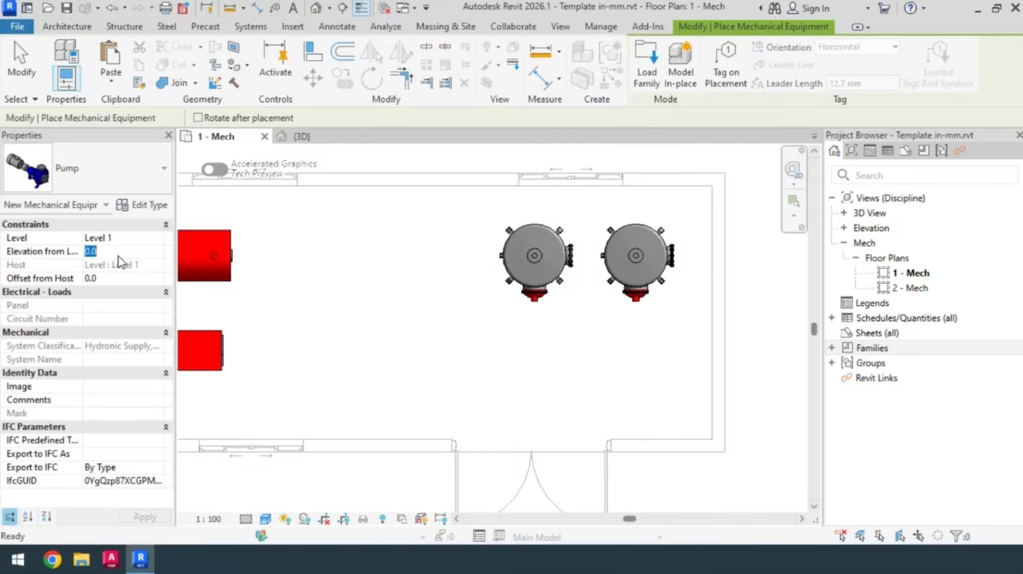
text(20)
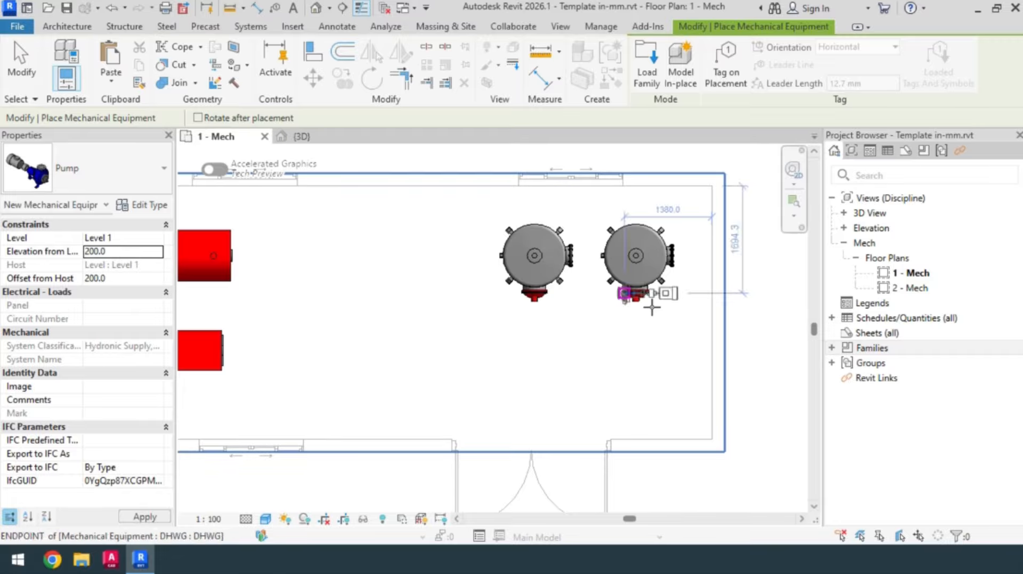
Place two pumps with motors pointing down, about 4700 and 5400 mm from the room's right wall and 3400 mm from the lower wall
scroll(480, 299, up, 3)
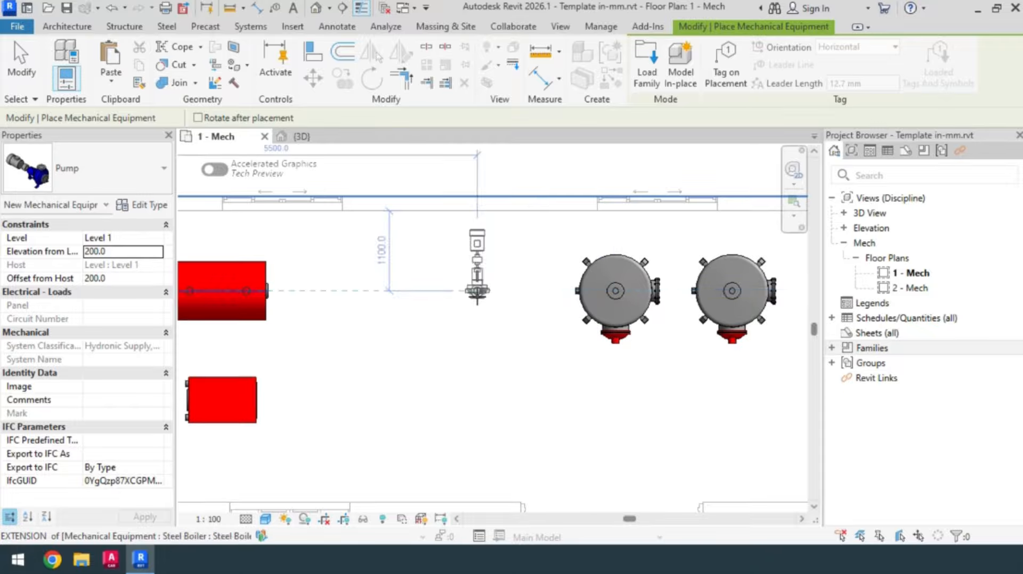
key(space)
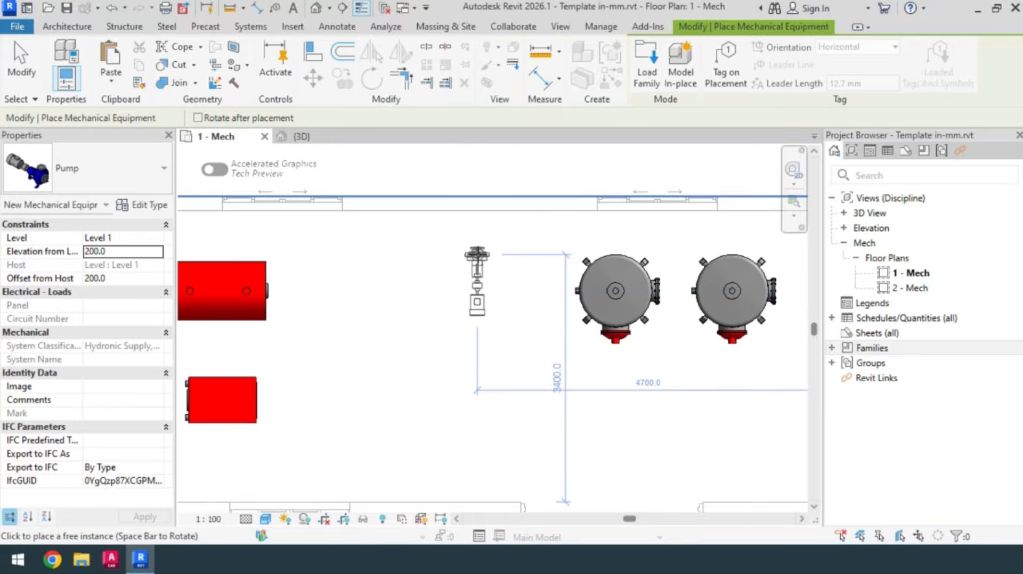
click(477, 254)
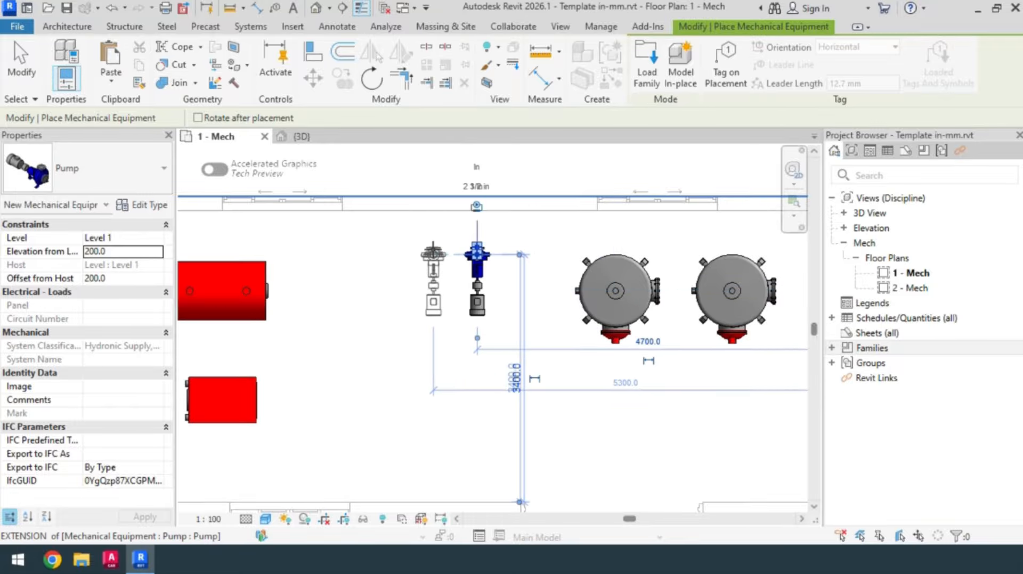
click(427, 255)
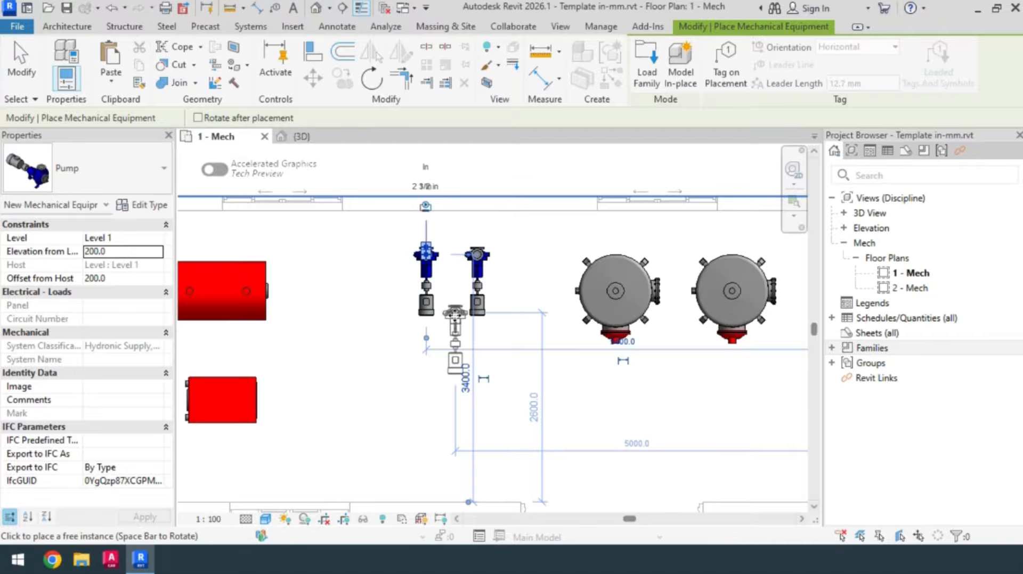
key(Escape)
key(Escape)
Set the placed Steel Boiler's elevation from level to 200 mm
scroll(485, 284, down, 3)
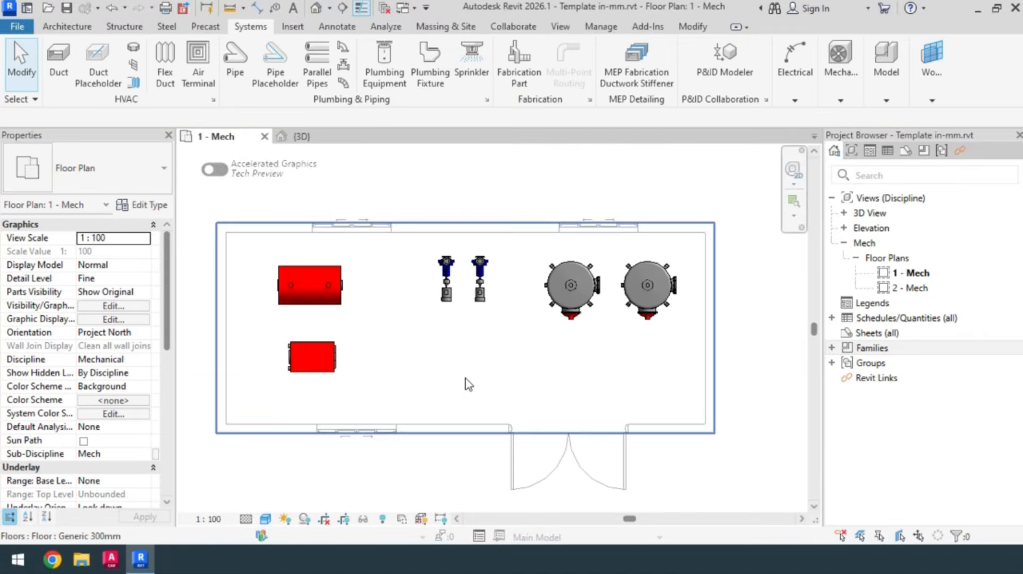
middle_drag(491, 395, 495, 390)
click(314, 281)
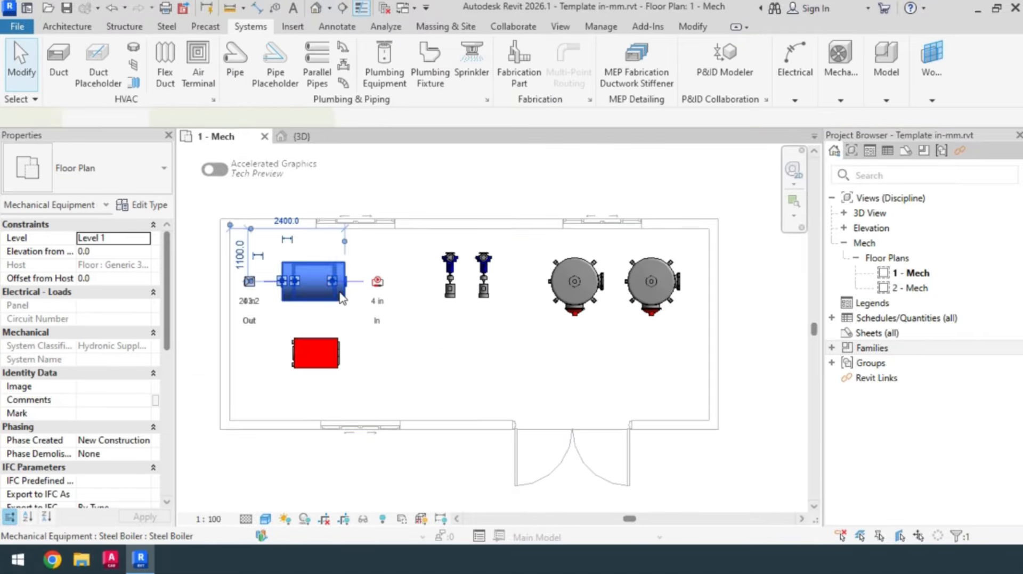
key(Tab)
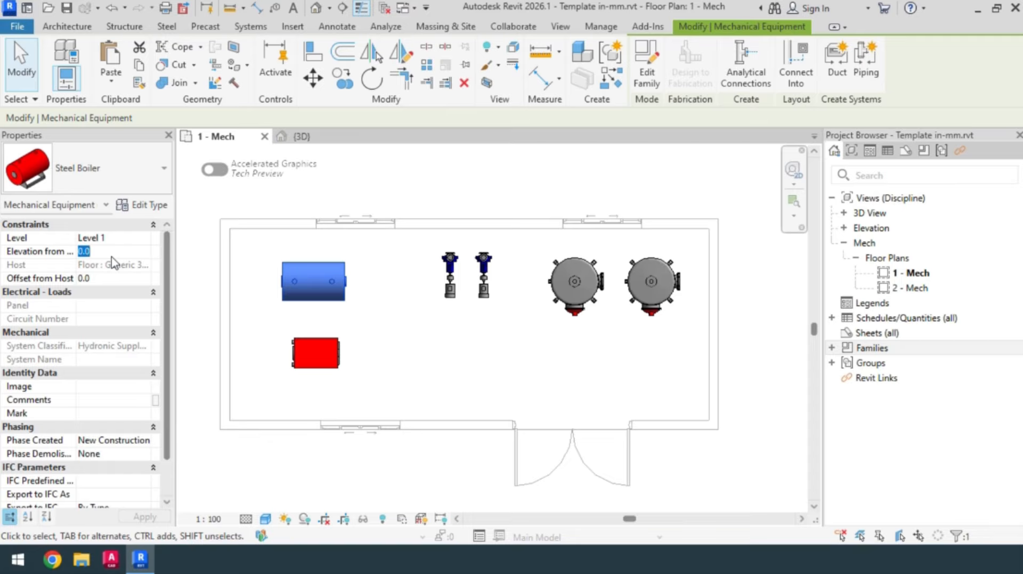
text(200)
key(Return)
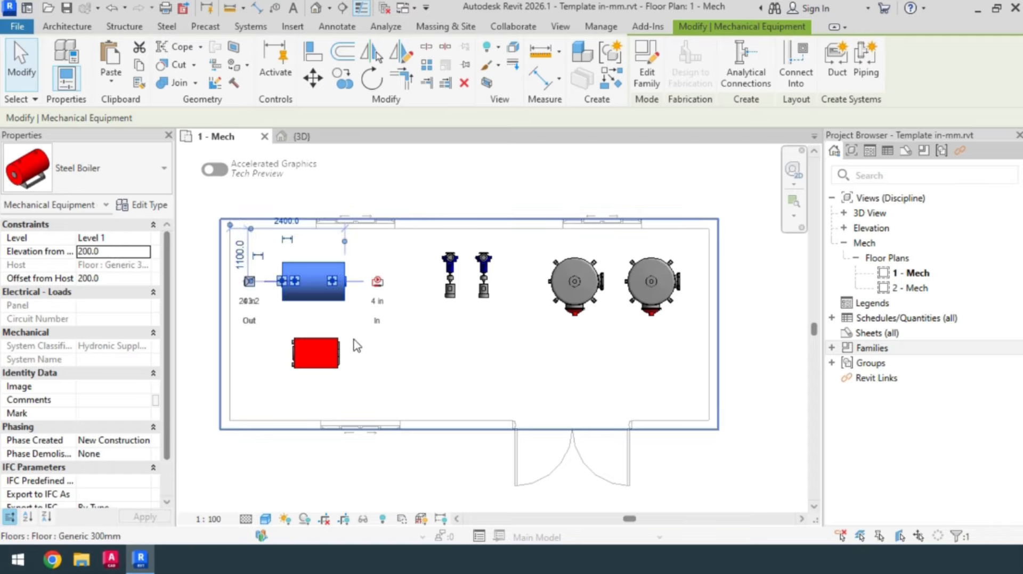
click(282, 452)
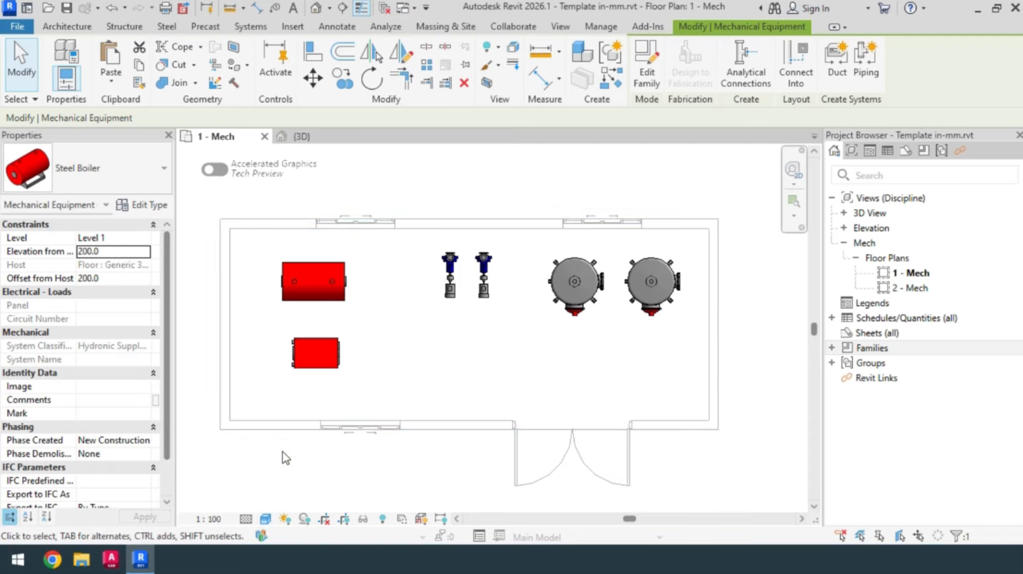
middle_drag(343, 367, 337, 381)
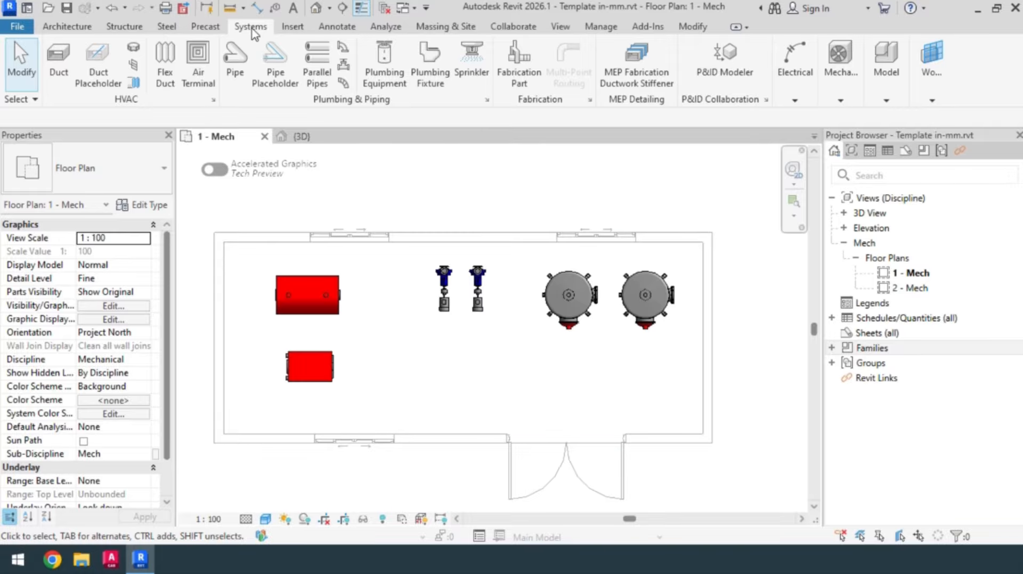
Start an in-place model component in the Floors category and name it Boiler Foundation
mouse_move(878, 102)
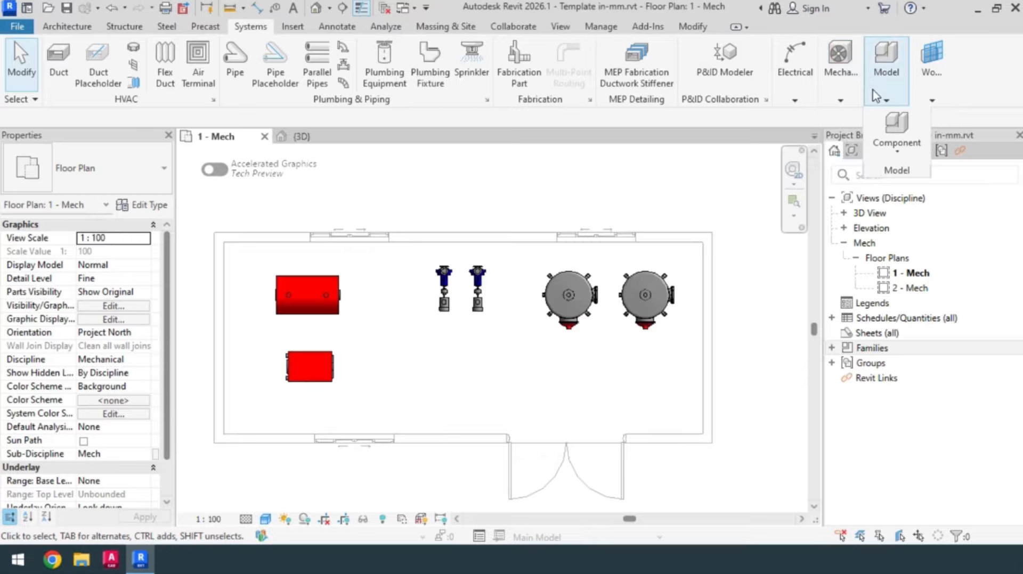
click(897, 148)
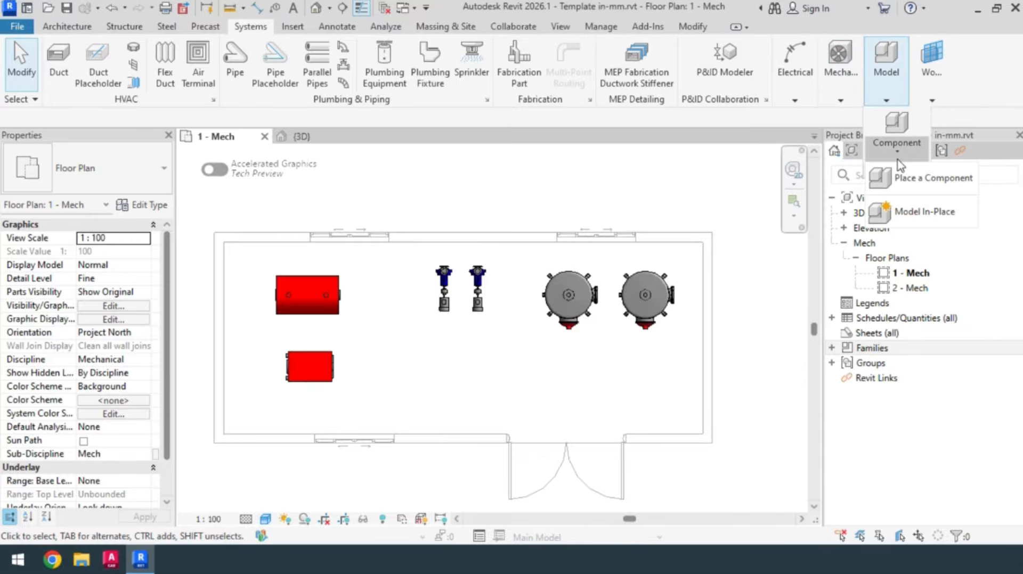
click(918, 213)
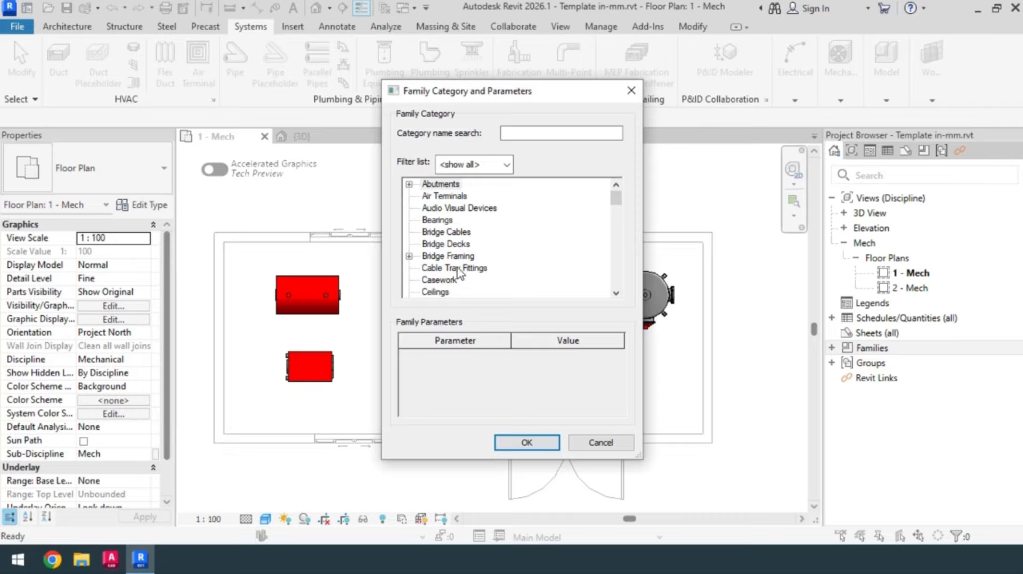
click(456, 257)
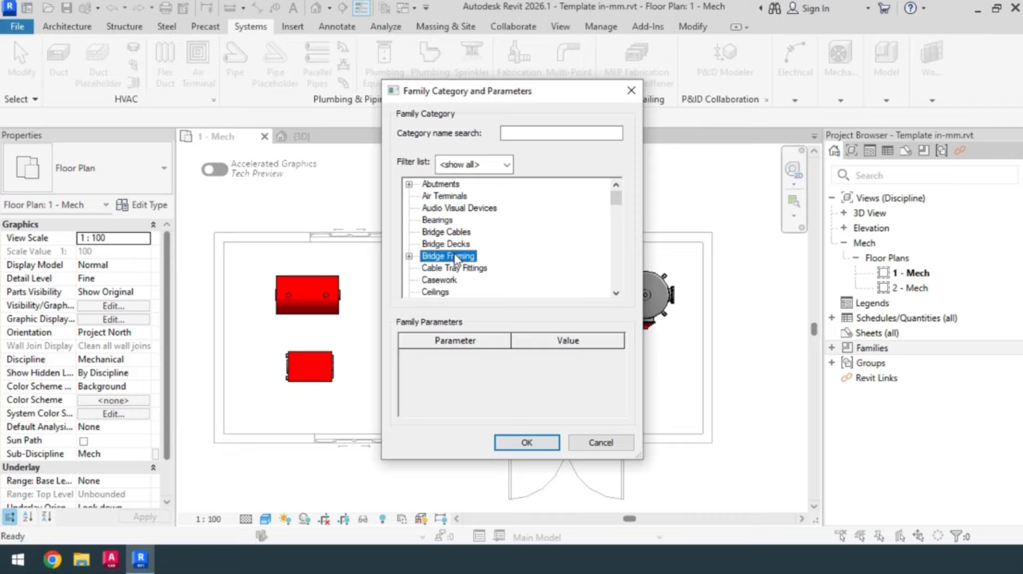
key(f)
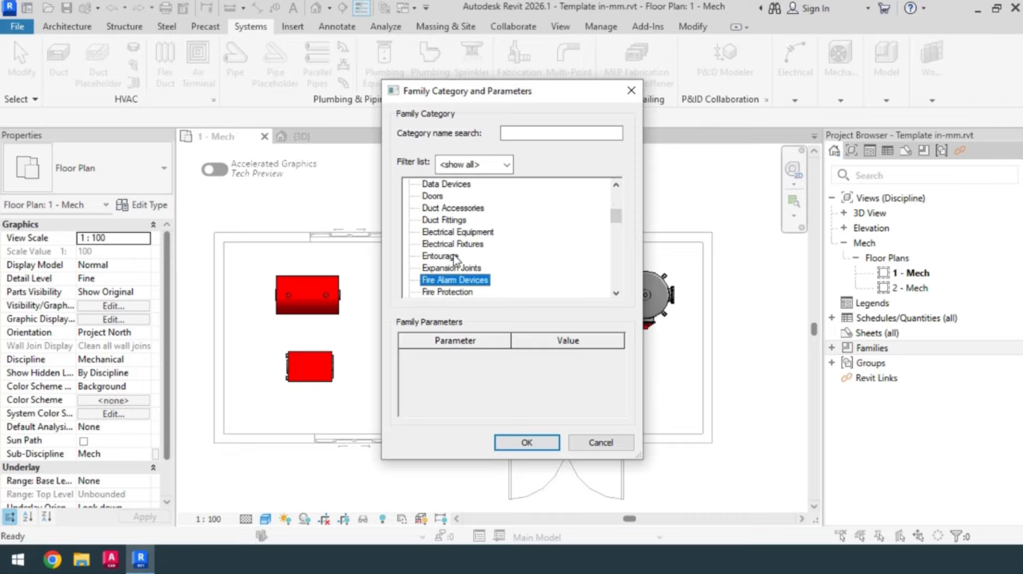
scroll(455, 260, down, 1)
click(433, 258)
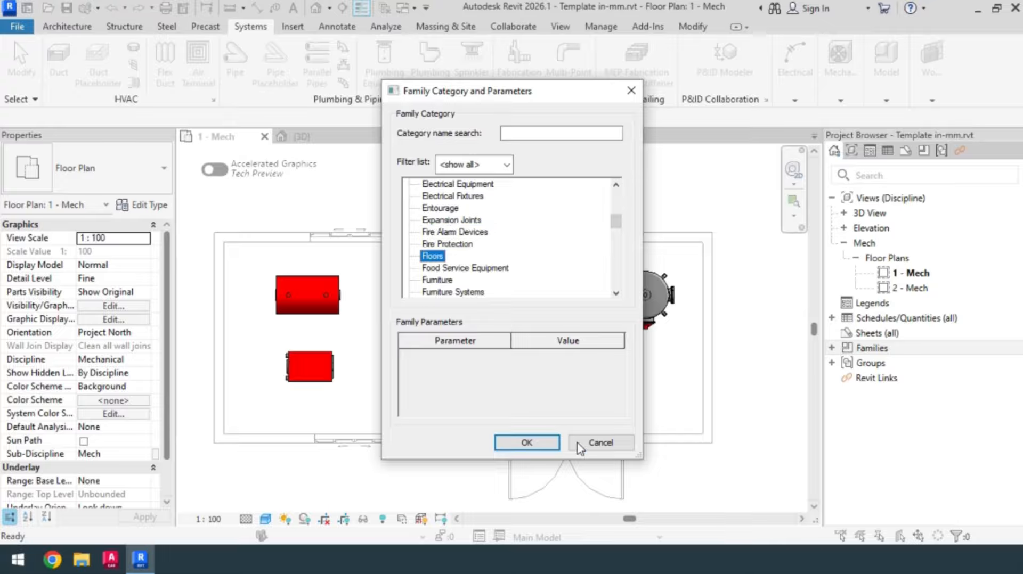
click(539, 445)
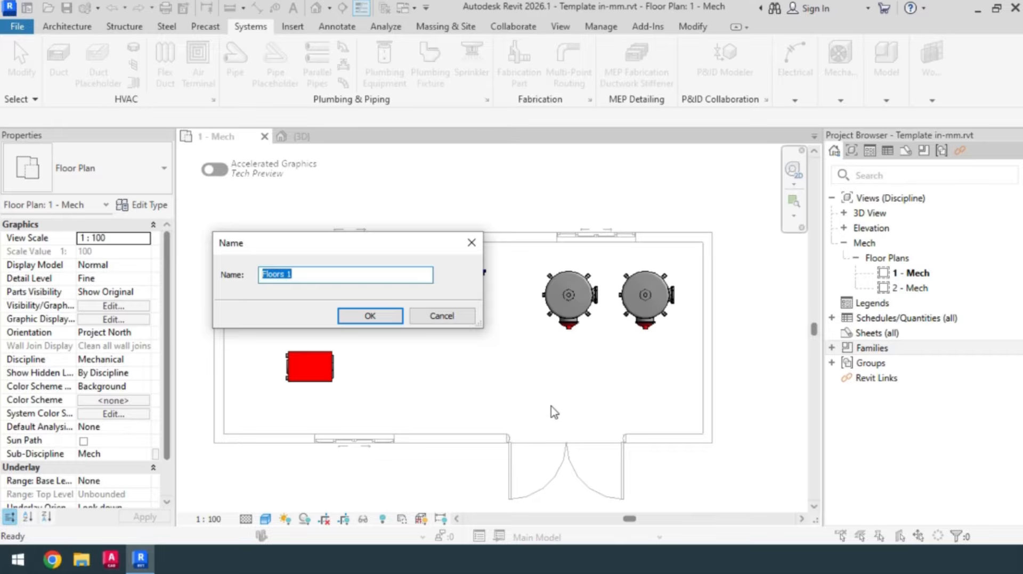
text(Boiler Foundation)
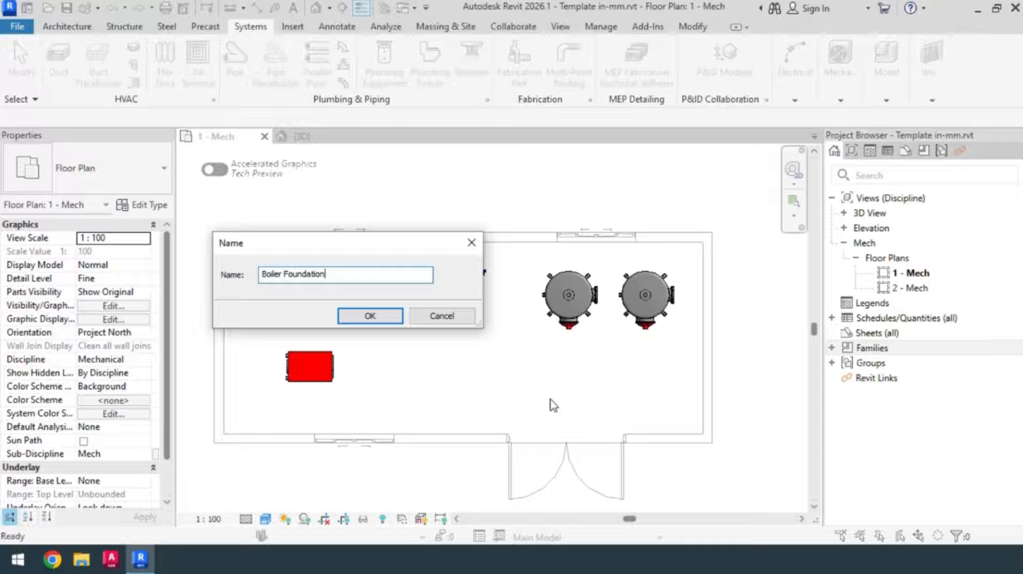
click(368, 316)
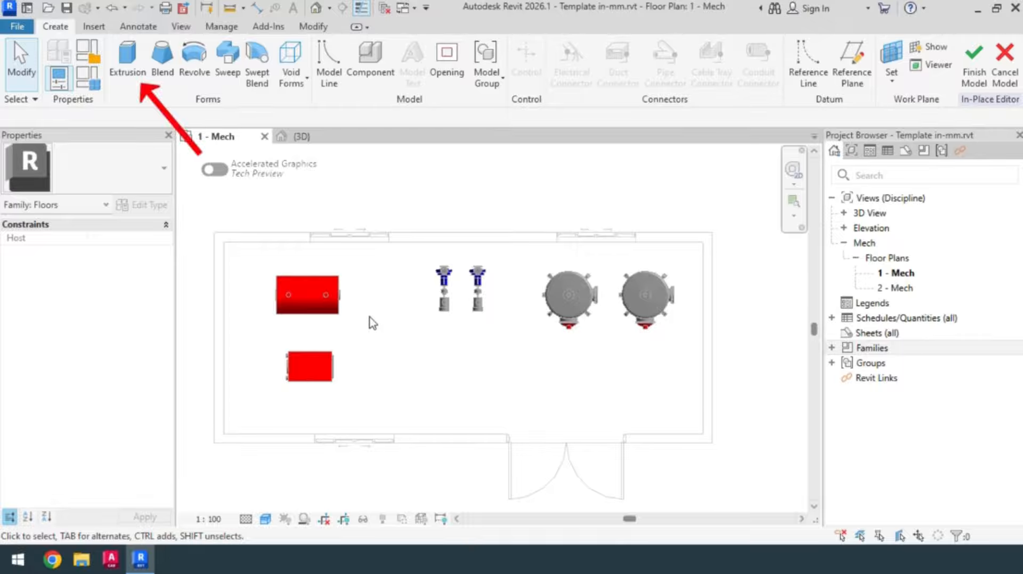
Start an extrusion and sketch a rectangle about 1900 mm wide and 2900 mm high around both boilers
click(127, 57)
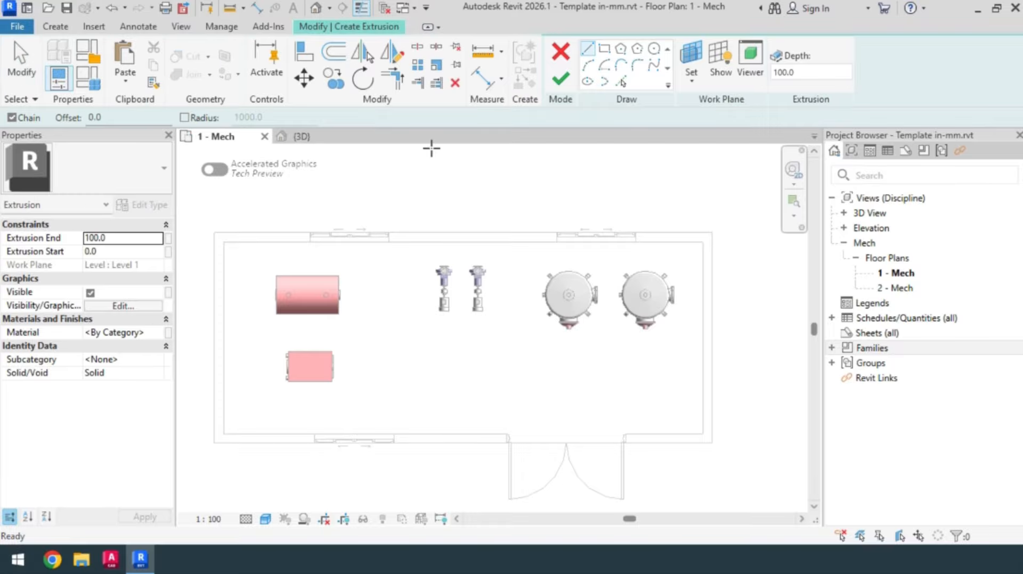
click(605, 48)
click(261, 260)
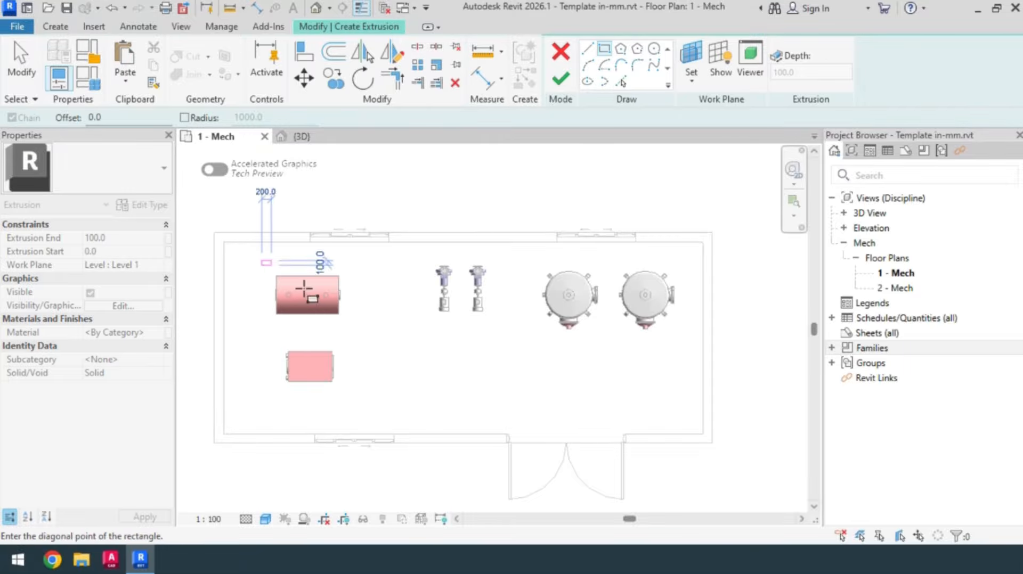
click(352, 399)
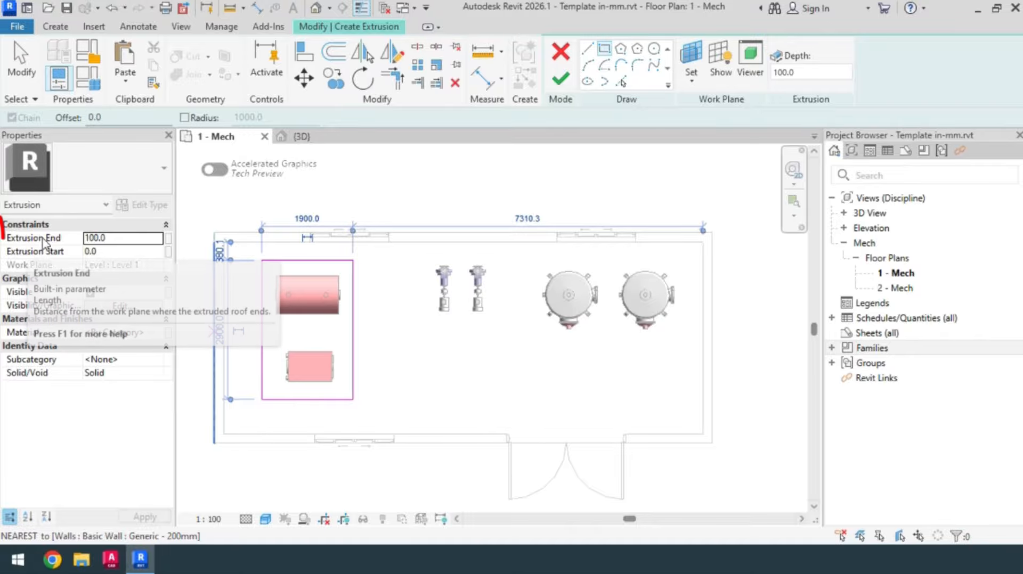
Set the boiler base's extrusion end to 200 mm and finish the extrusion
click(91, 243)
double_click(113, 238)
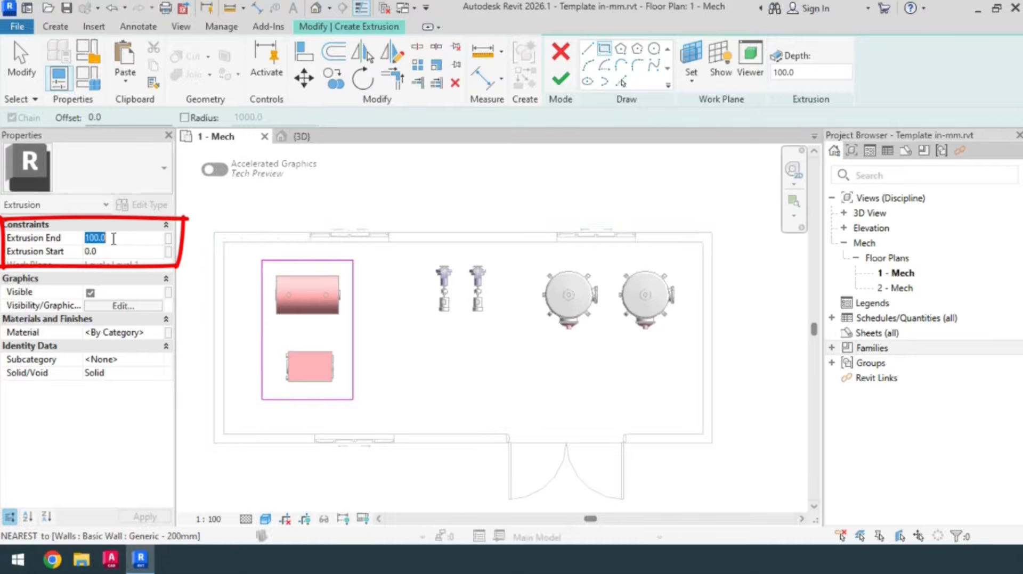
text(200)
key(Return)
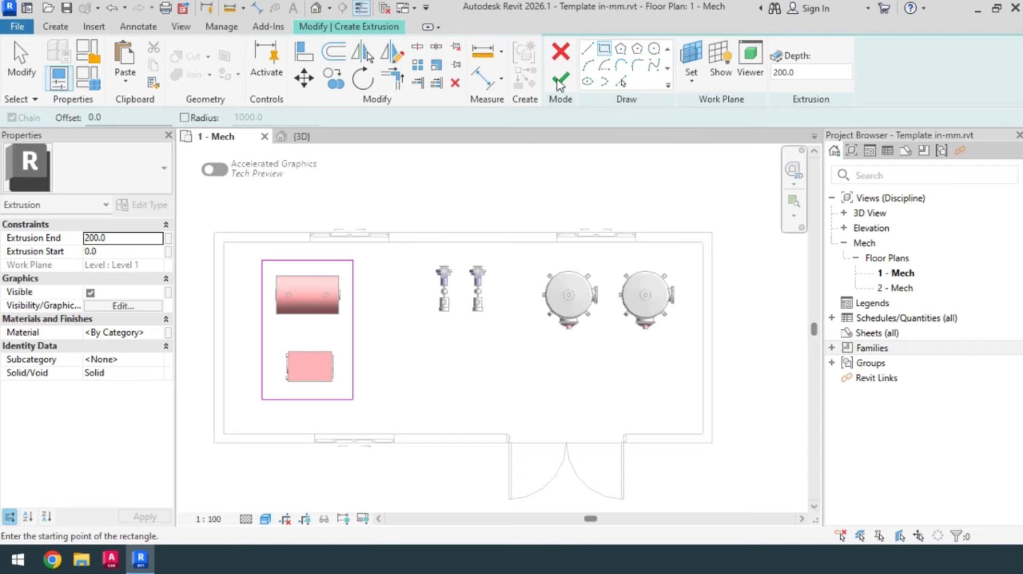
click(564, 77)
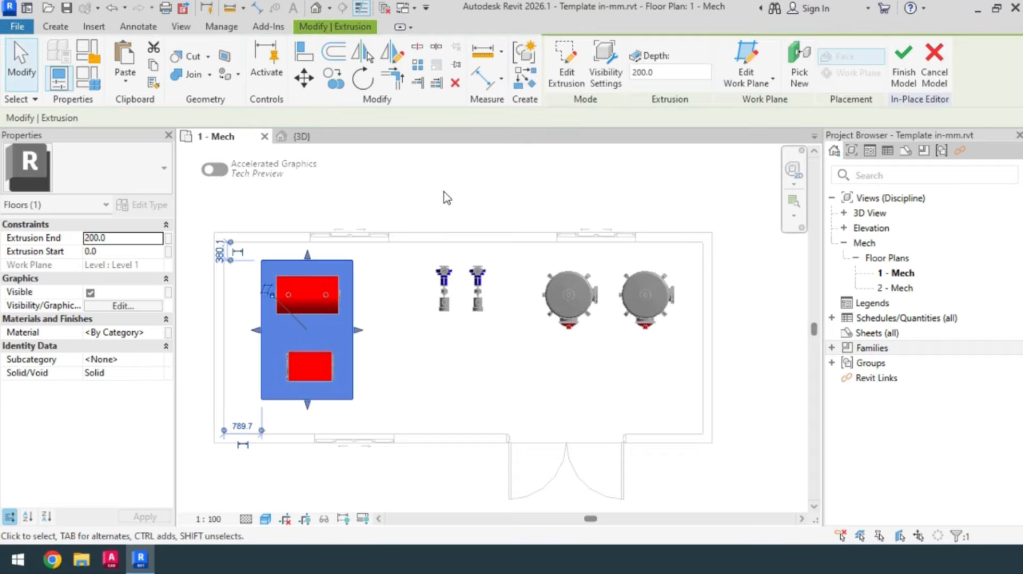
Create a second extrusion ending at 200 mm from a rectangle about 1600 mm wide and 1300 mm high around the two pumps
click(55, 27)
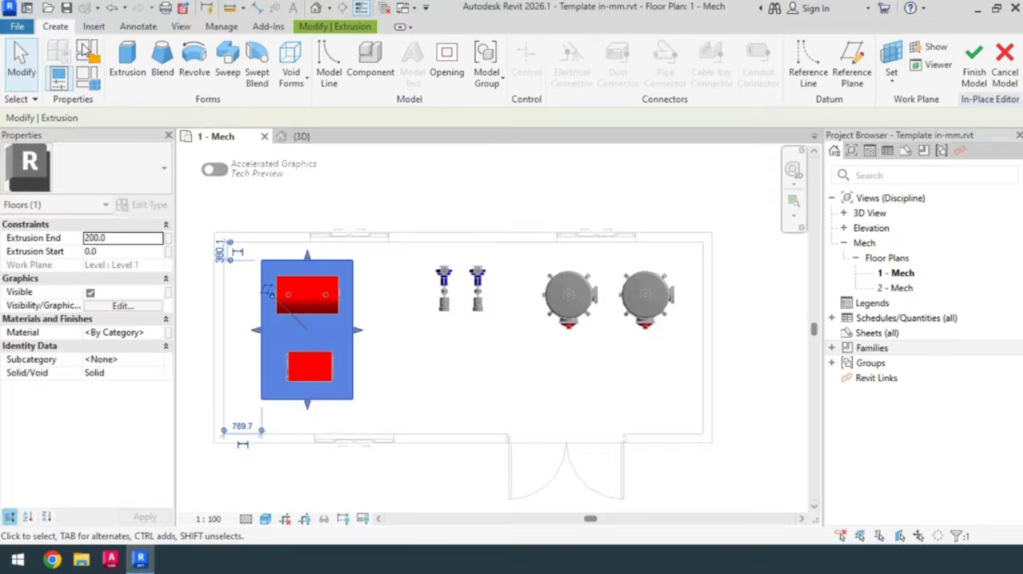
click(128, 64)
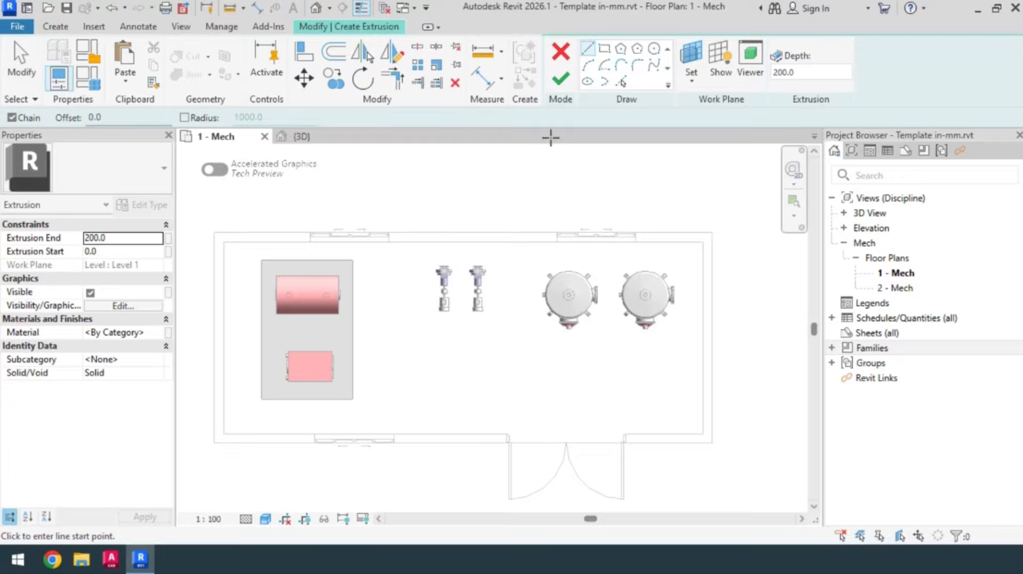
click(603, 49)
scroll(435, 273, up, 2)
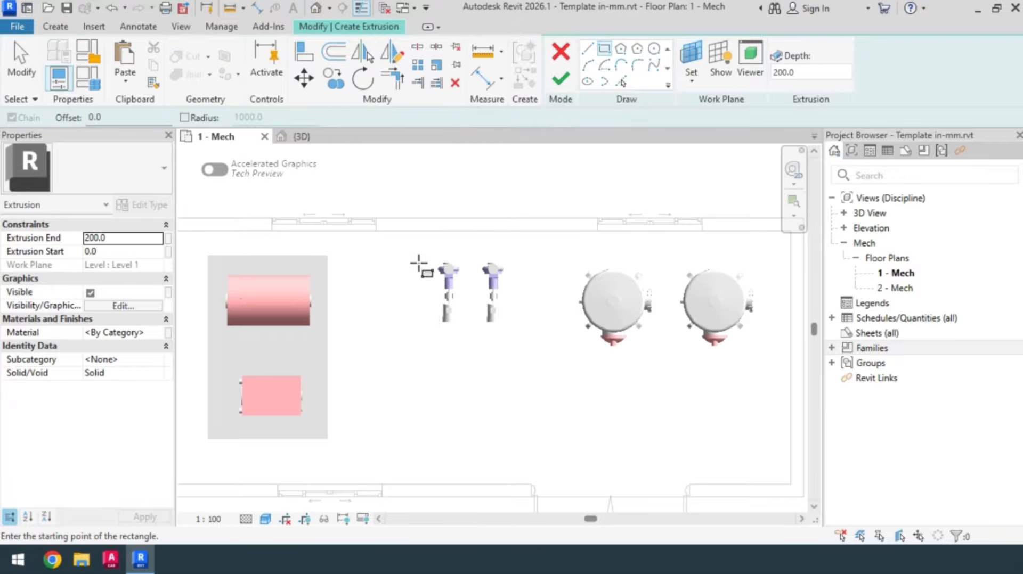
click(420, 253)
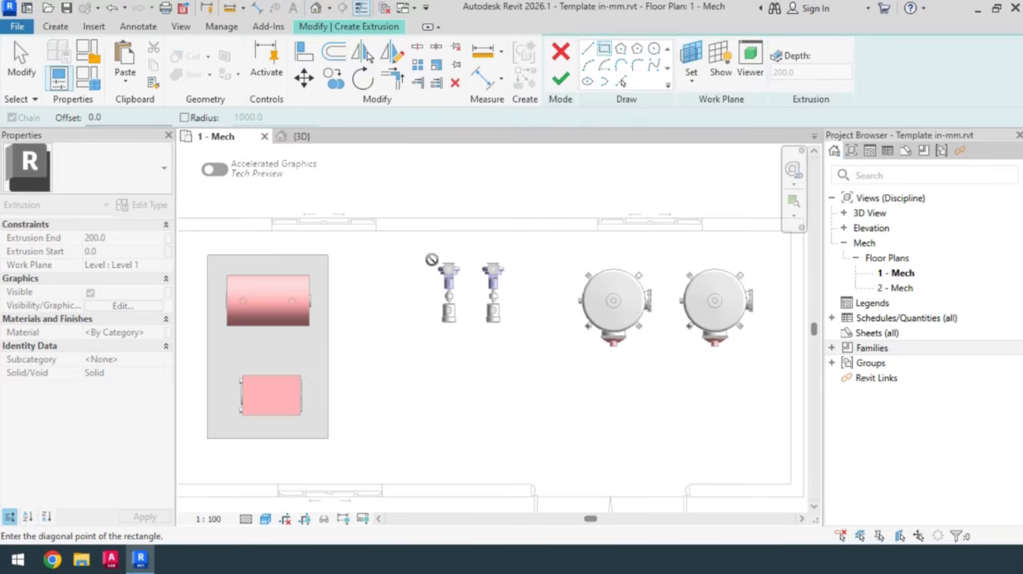
click(522, 335)
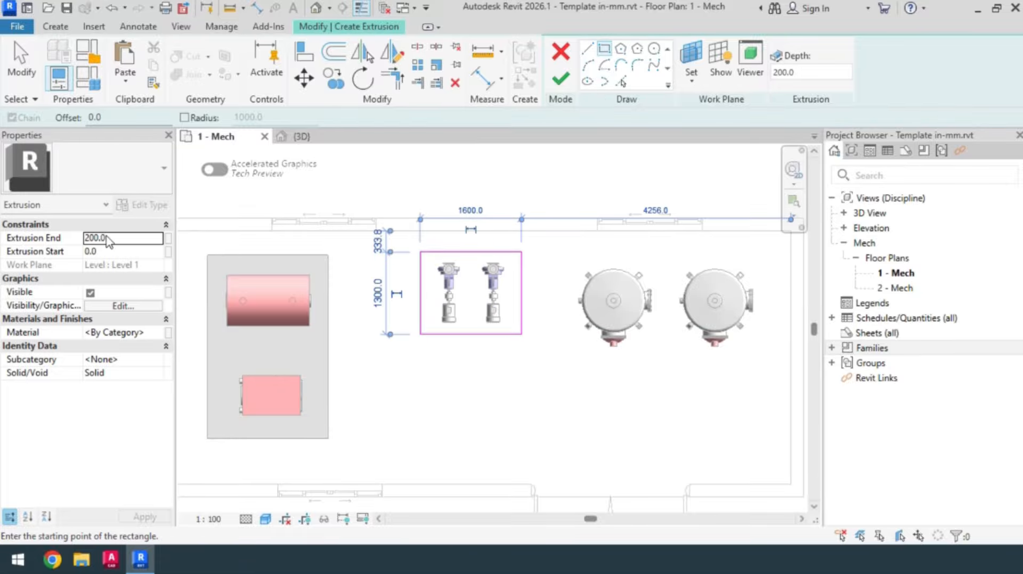
click(553, 82)
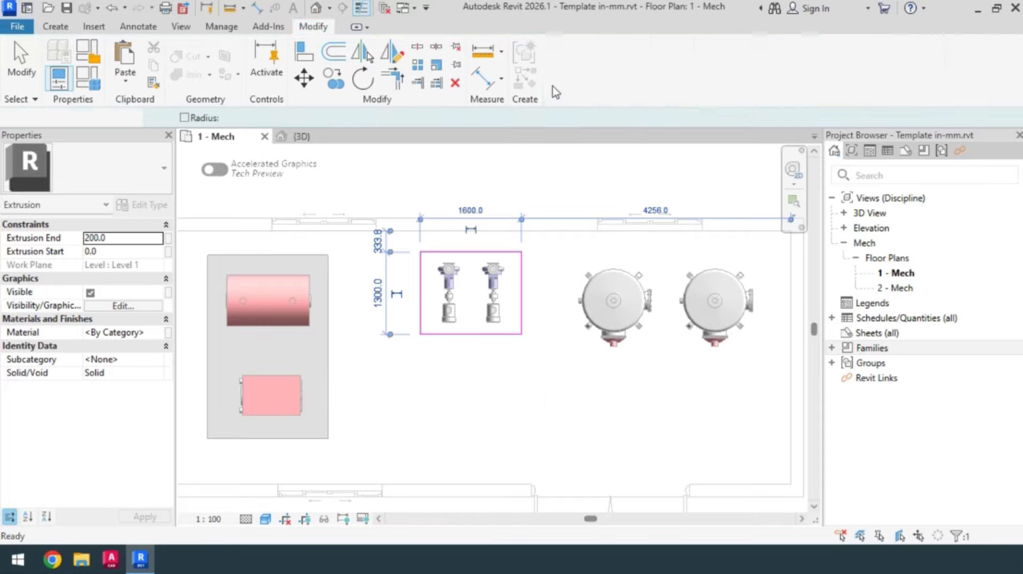
middle_drag(527, 394, 425, 358)
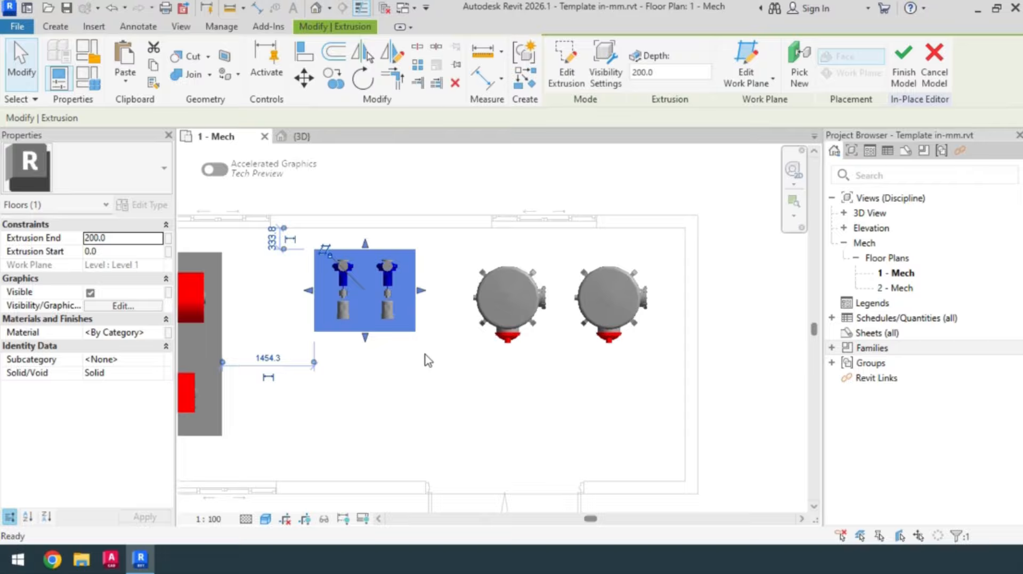
Create a third 200 mm extrusion from a rectangle about 3200 mm wide and 1700 mm high around both tanks and finish the in-place model
click(55, 27)
click(128, 63)
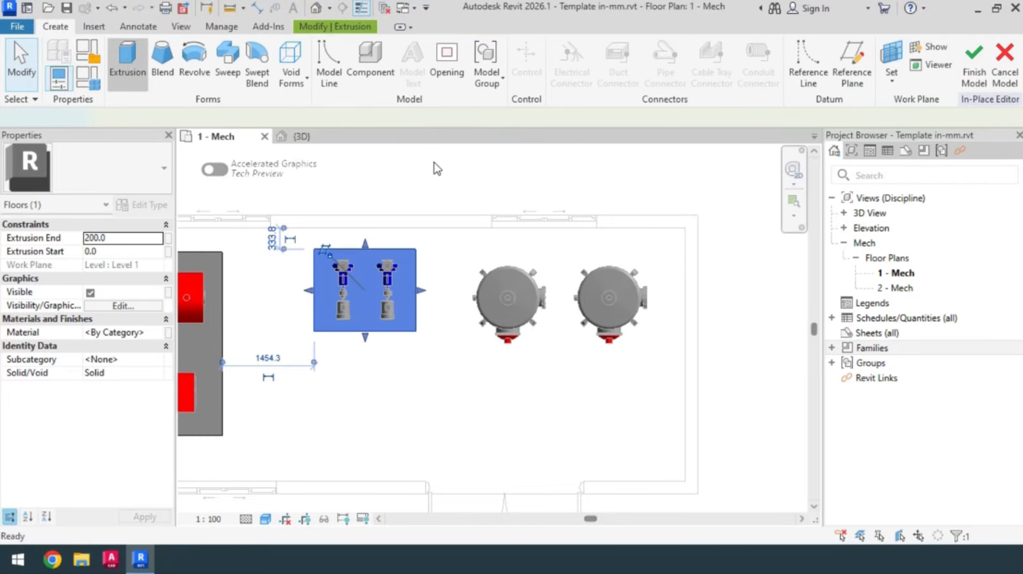
click(604, 49)
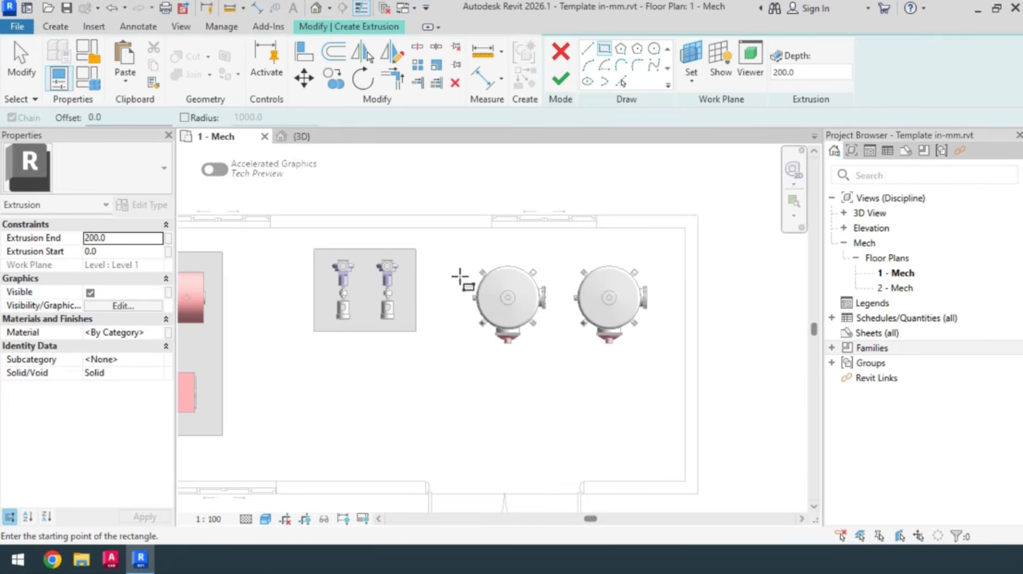
click(459, 249)
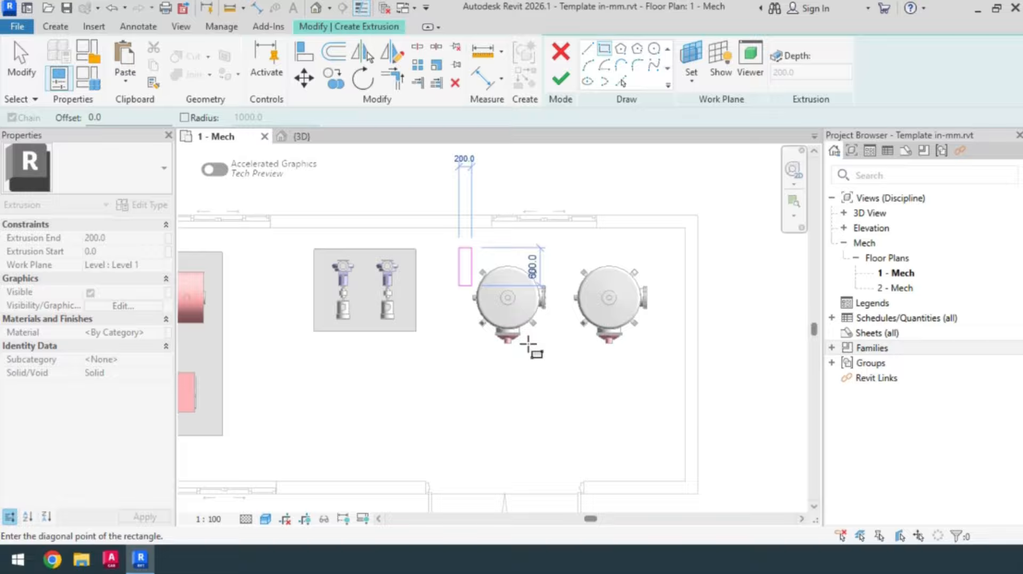
click(662, 354)
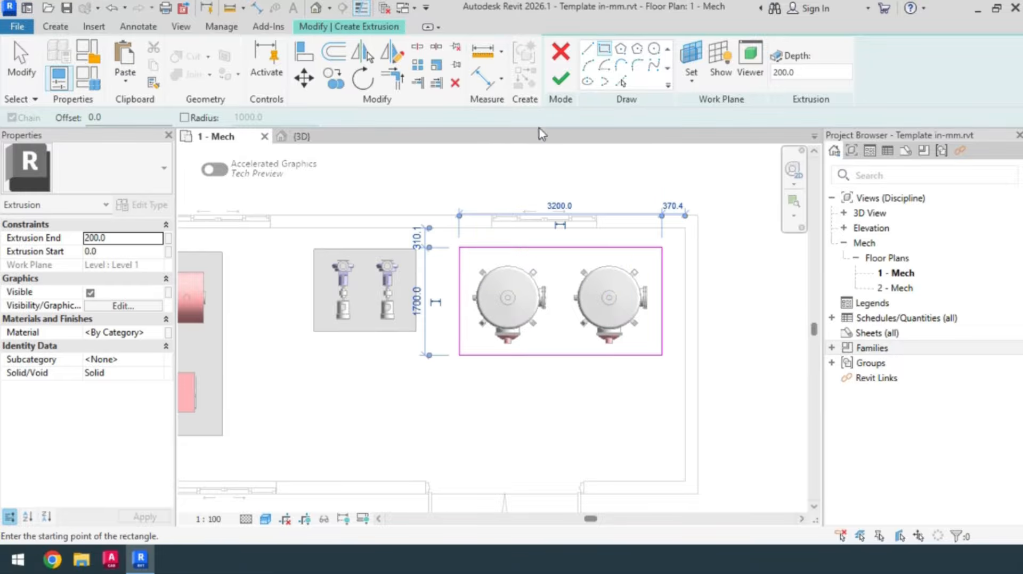
click(559, 81)
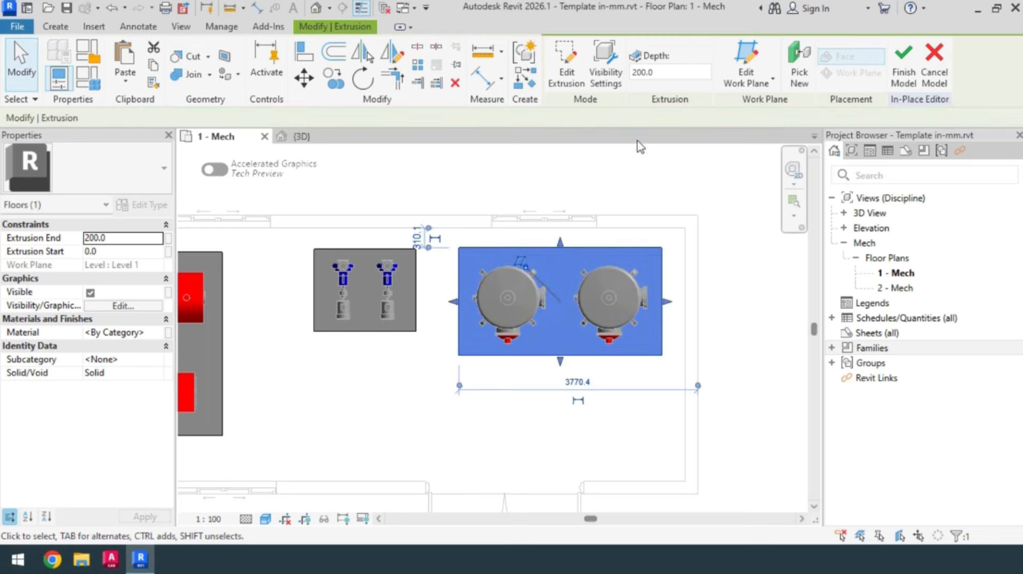
click(903, 64)
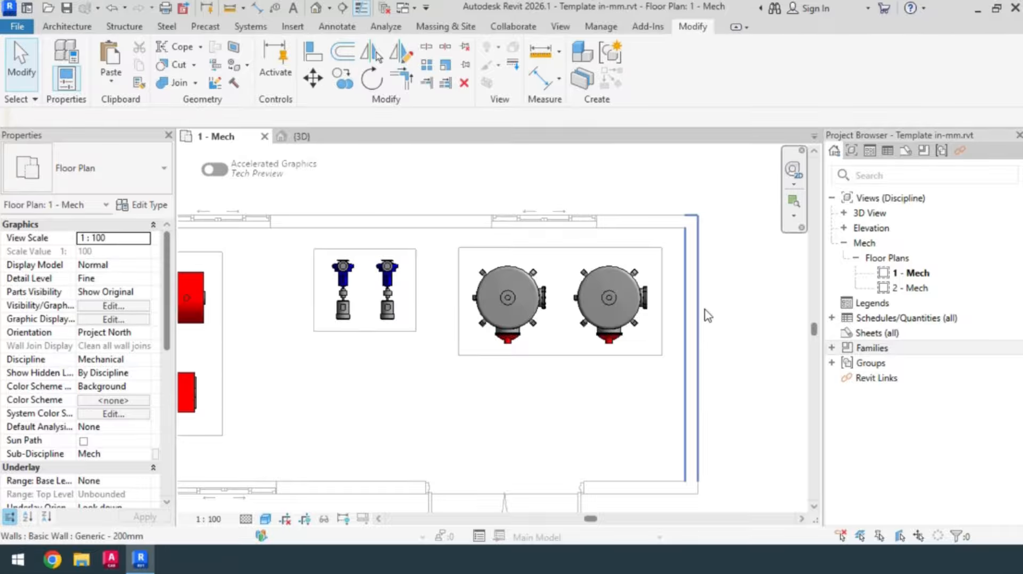
Examine the pipe and flue connectors of the steel boiler and the cast iron boiler in the floor plan
scroll(708, 315, down, 2)
scroll(414, 394, up, 1)
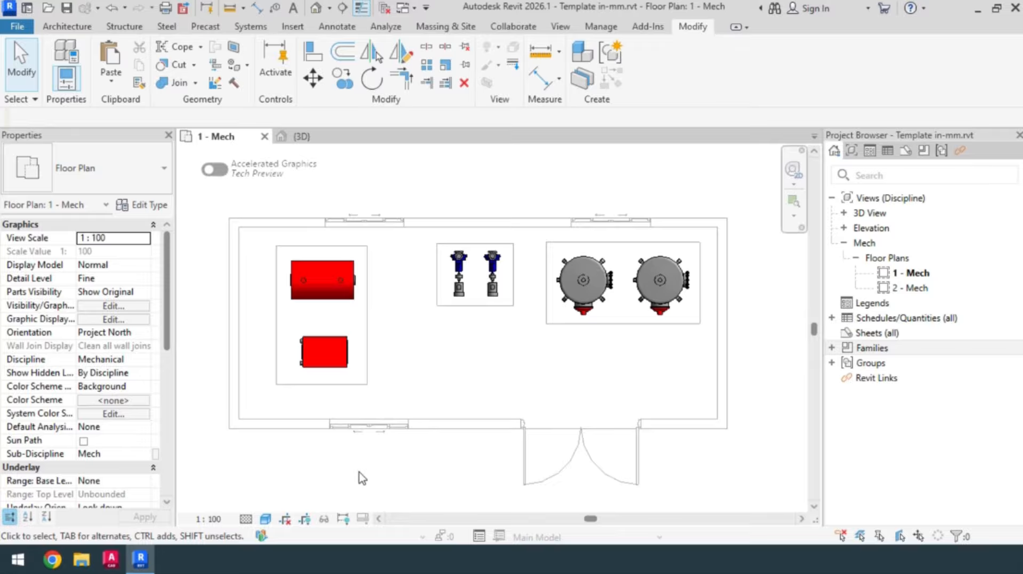
click(317, 291)
scroll(316, 291, up, 2)
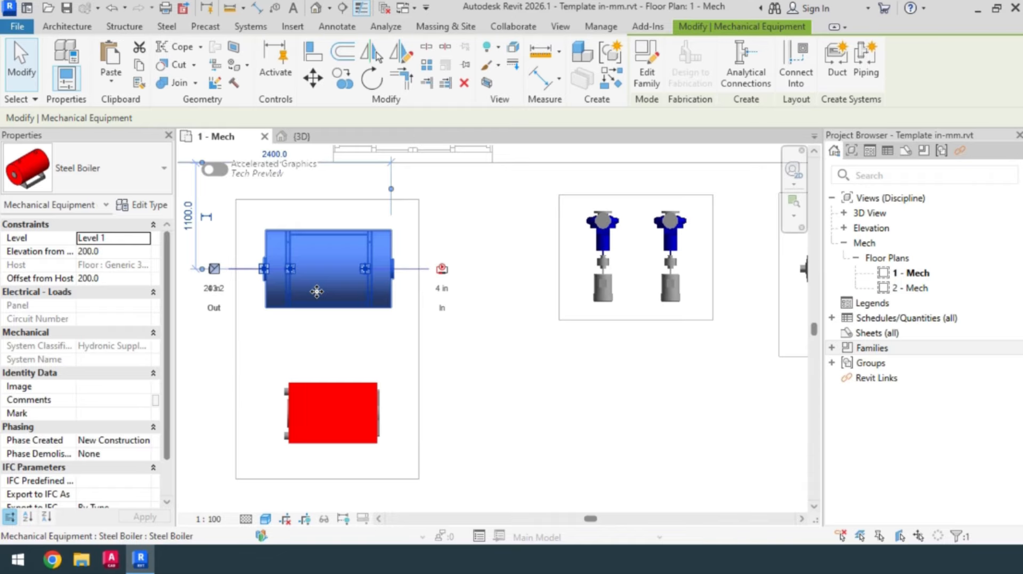
middle_drag(378, 354, 436, 365)
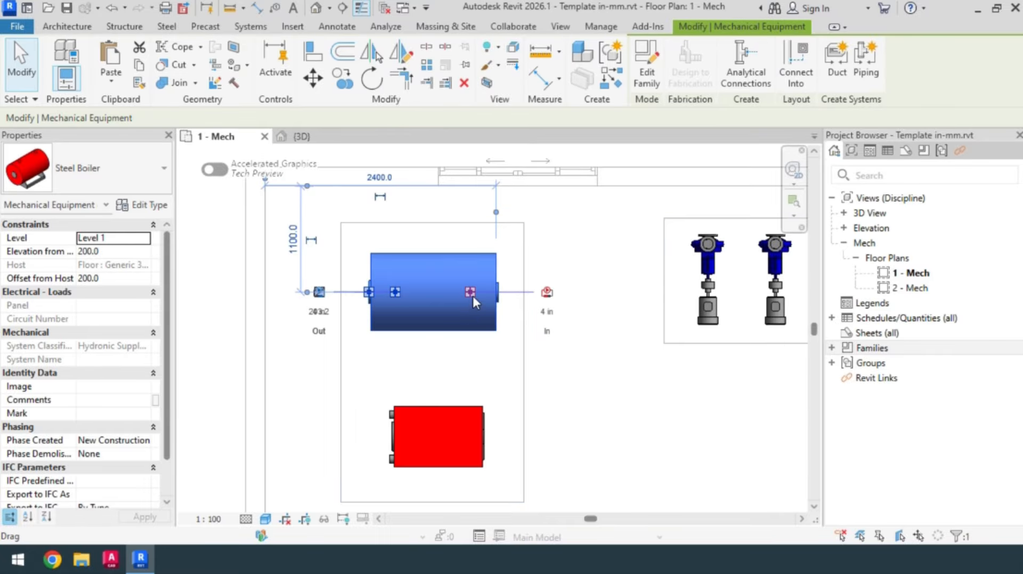
middle_drag(387, 476, 362, 436)
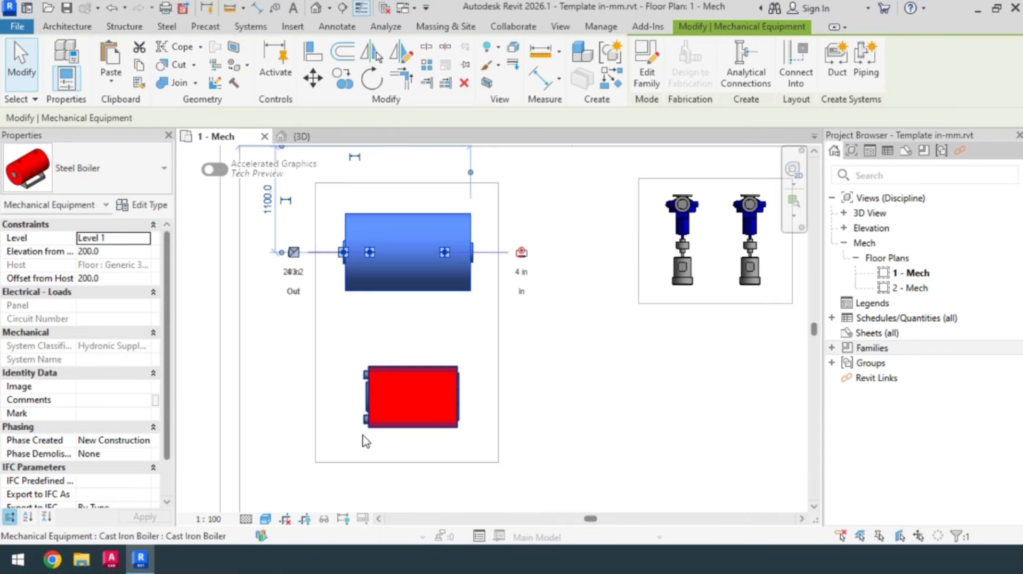
click(384, 417)
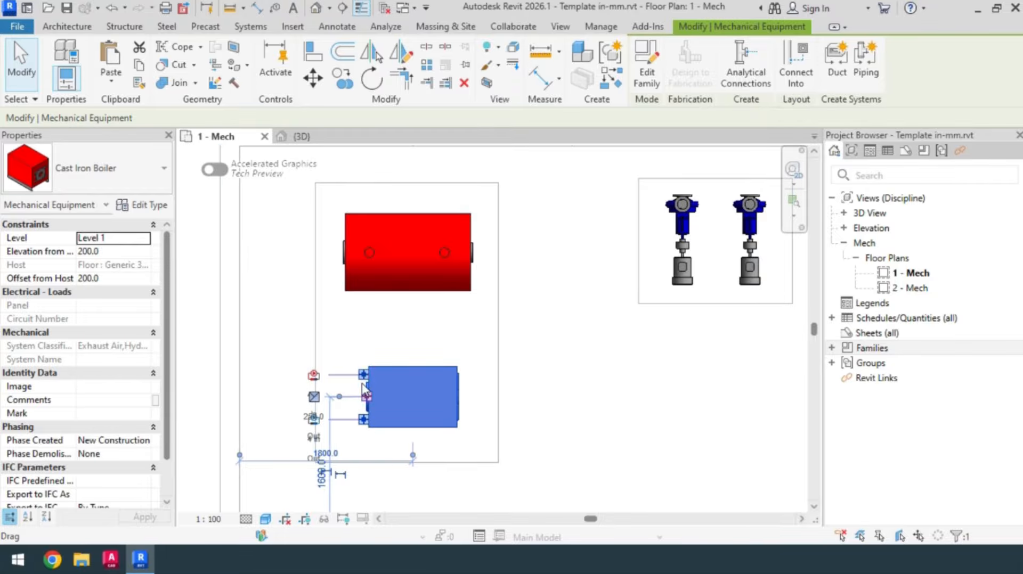
click(531, 424)
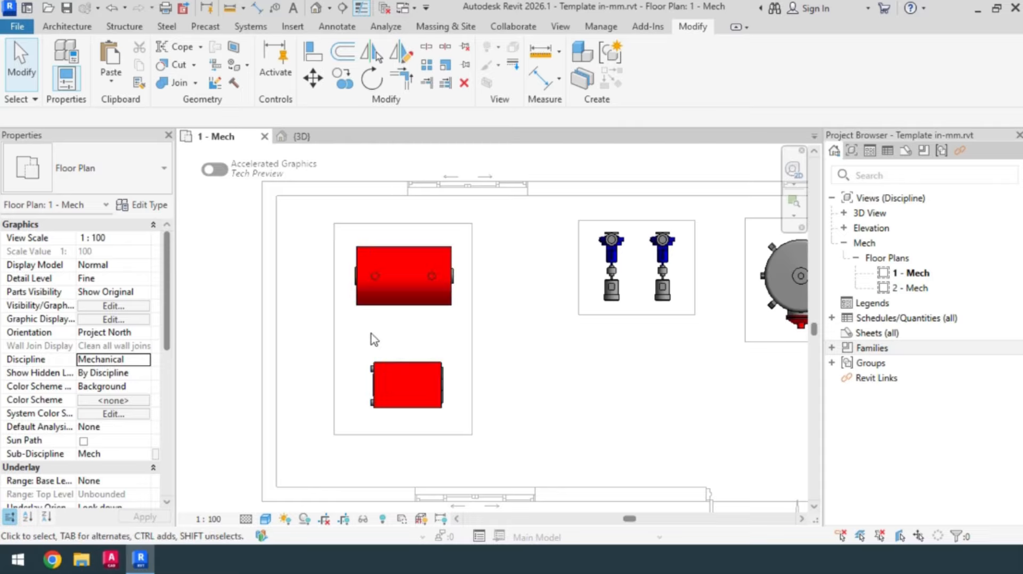
Draw a vertical section line through both boilers, pull its far clip in close to the boiler base, and open the section view
scroll(372, 338, down, 1)
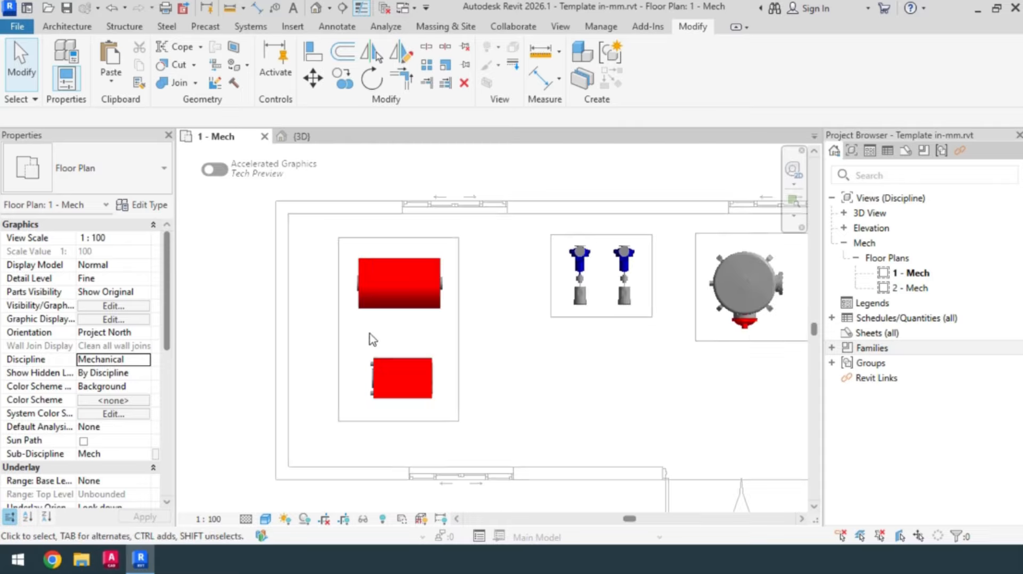
click(343, 8)
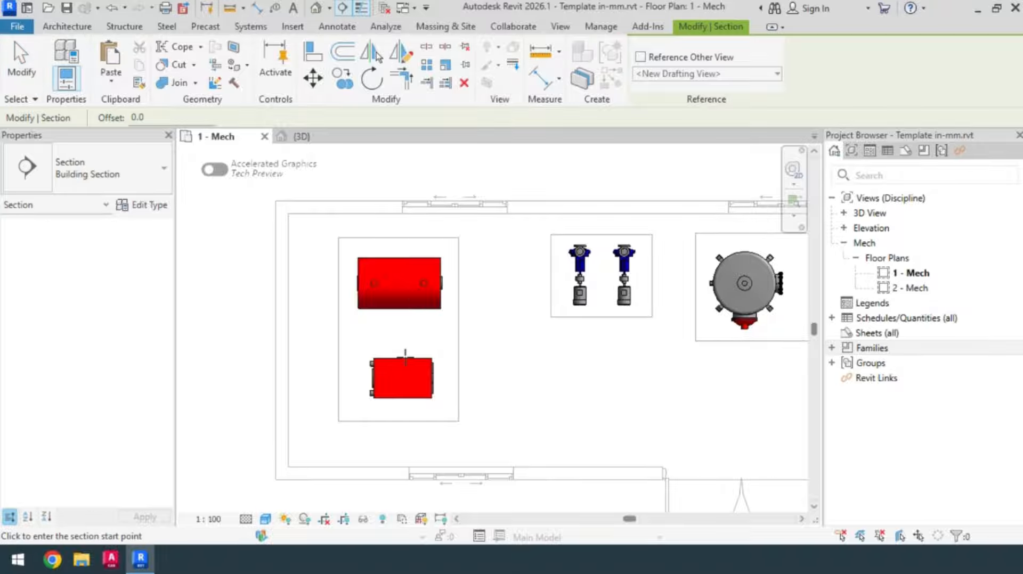
click(387, 443)
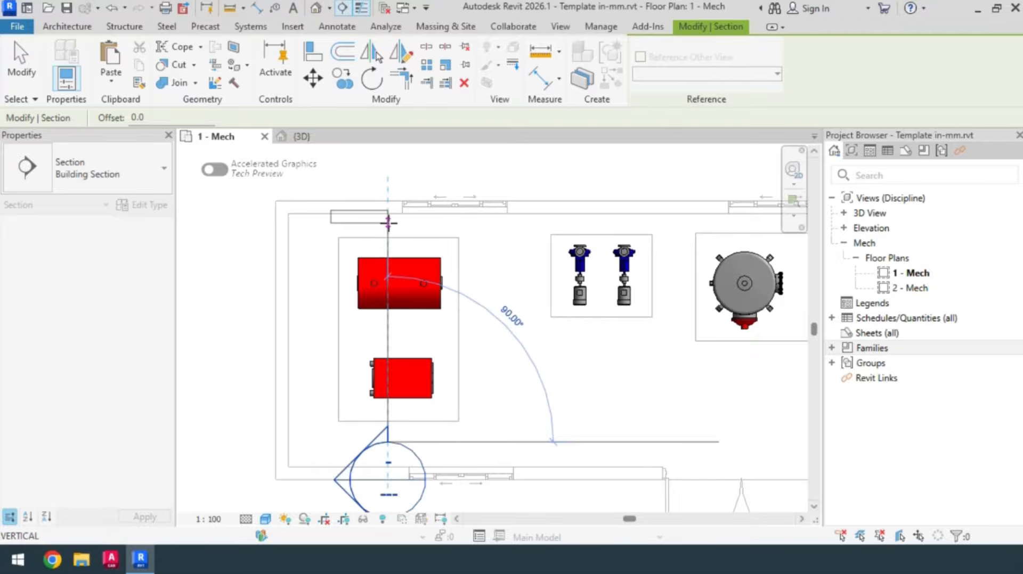
click(388, 222)
drag(201, 332, 347, 332)
right_click(389, 329)
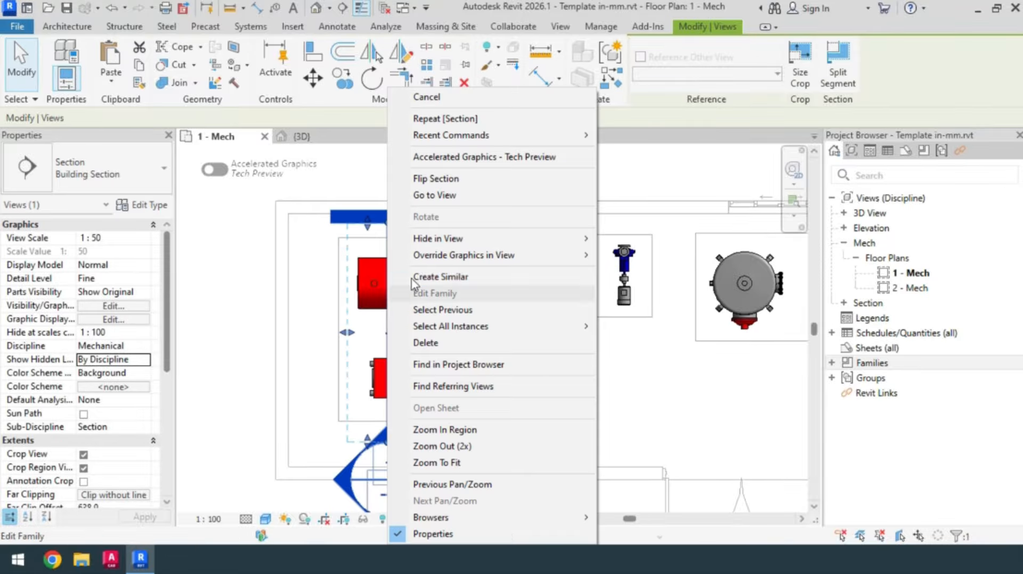
click(434, 195)
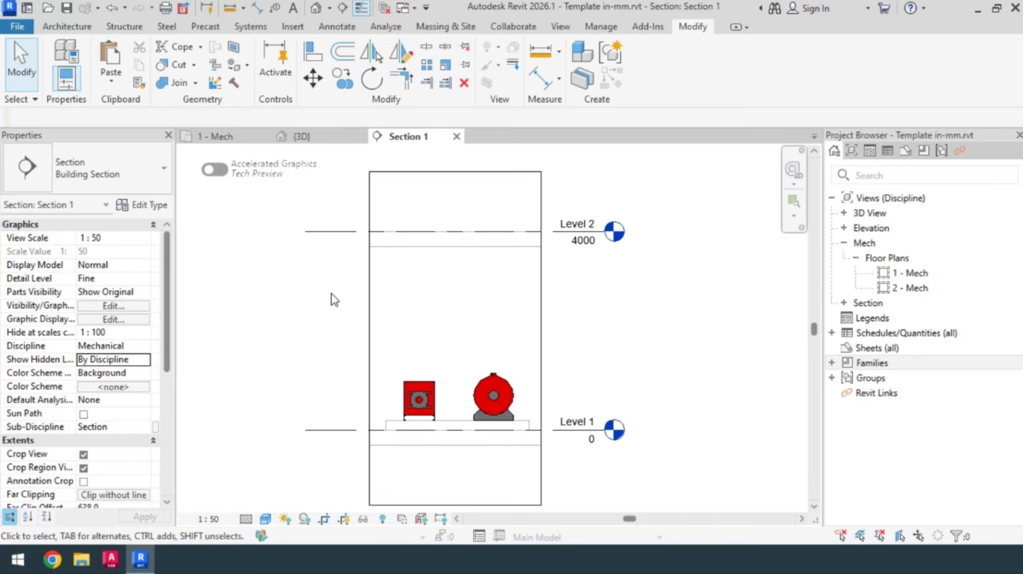
Draw a horizontal 6 in CarbonSteel-Welded Hydronic Supply pipe above and between the boilers at about 1960 mm middle elevation in the section
click(254, 28)
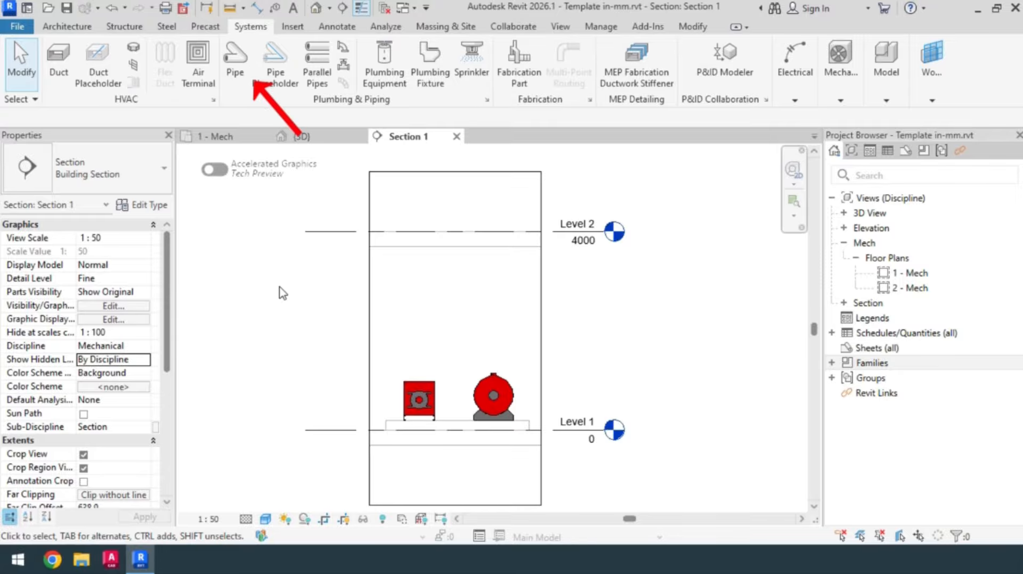
click(236, 58)
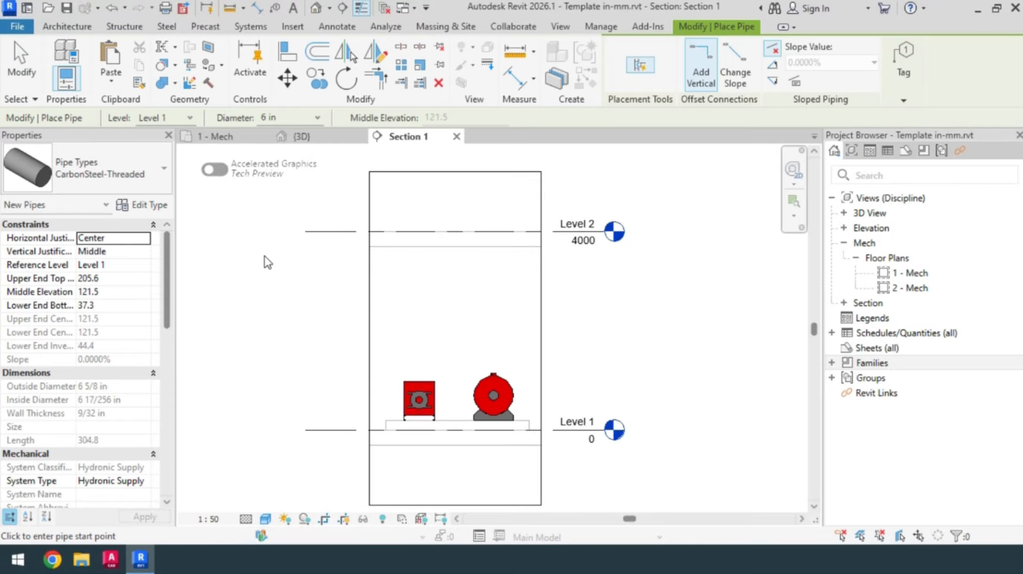
click(120, 176)
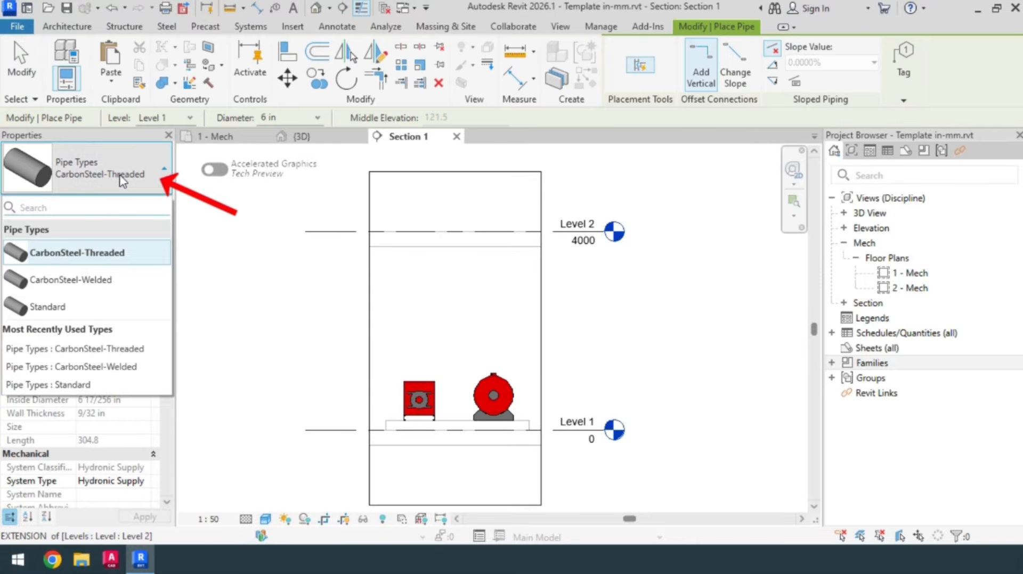
mouse_move(101, 289)
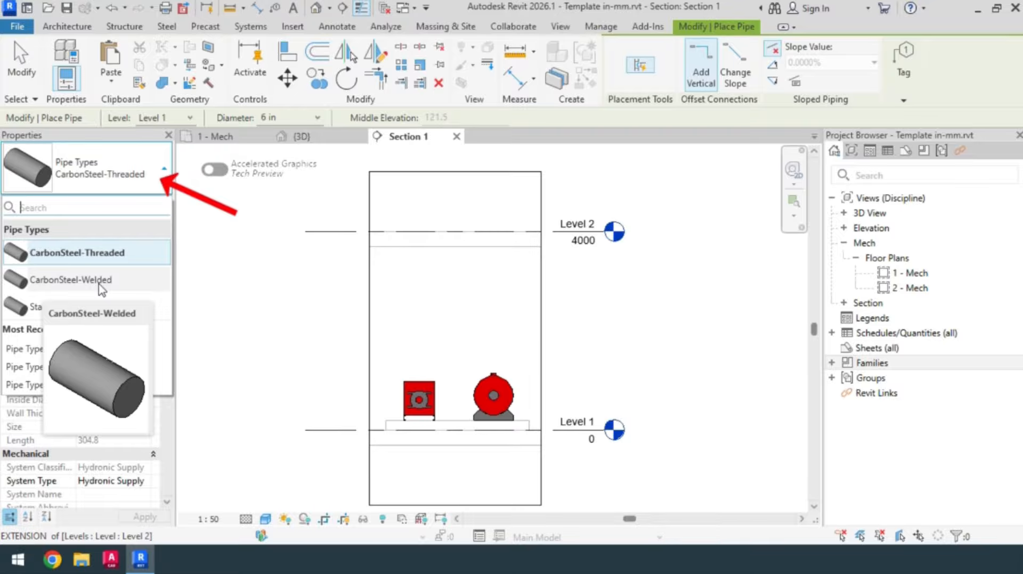
click(100, 280)
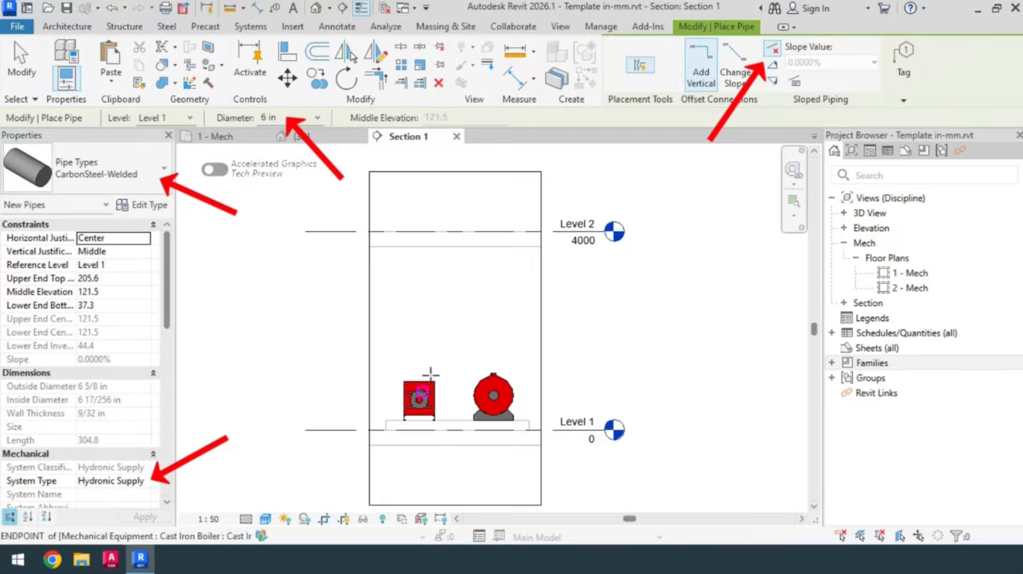
scroll(430, 374, up, 3)
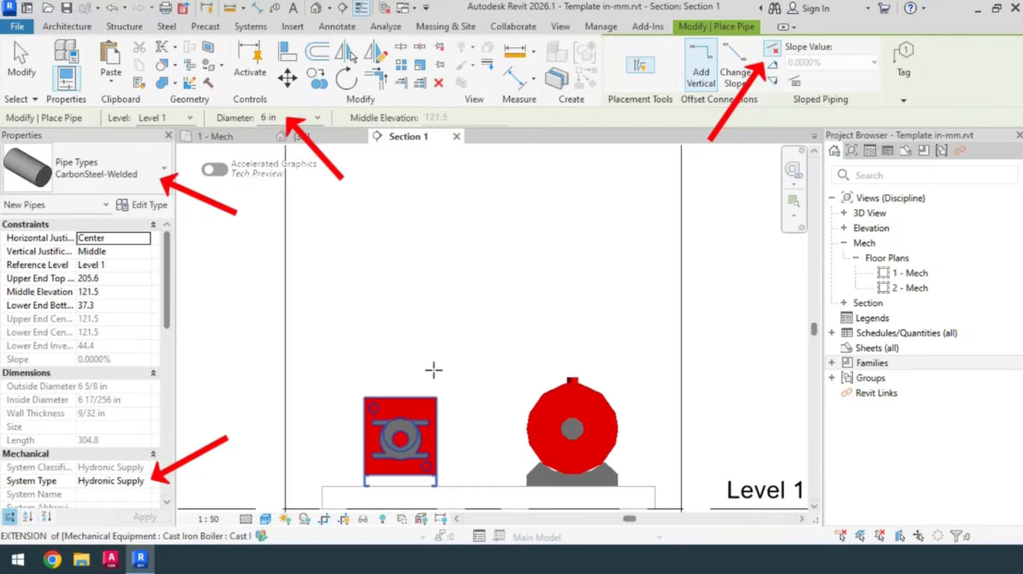
click(404, 285)
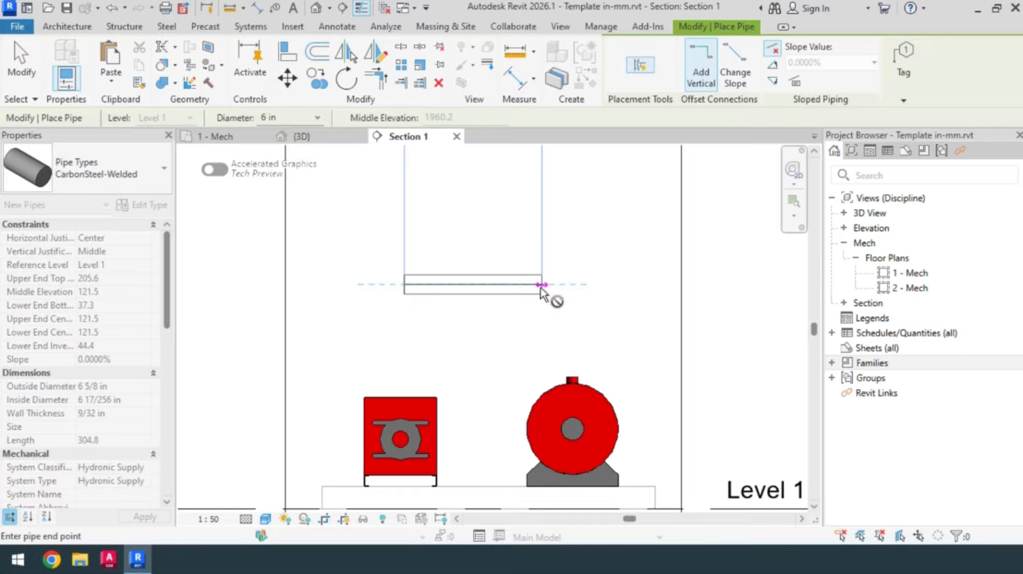
click(541, 285)
key(Escape)
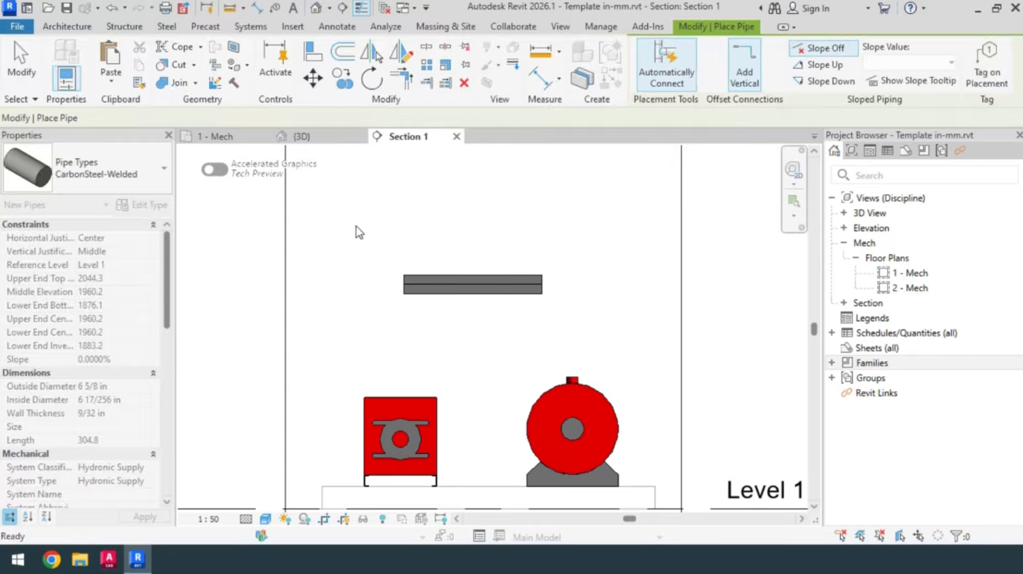
In the 1 - Mech plan, run a 4 in pipe from the cast iron boiler's return connector around two bends into the overhead 6 in pipe
click(217, 136)
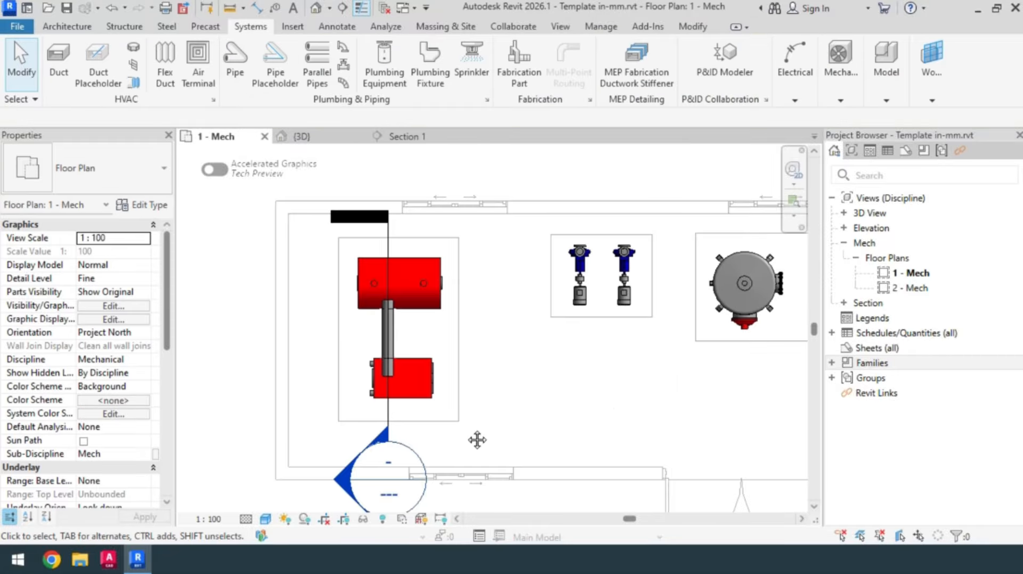
middle_drag(477, 440, 534, 453)
scroll(405, 368, up, 2)
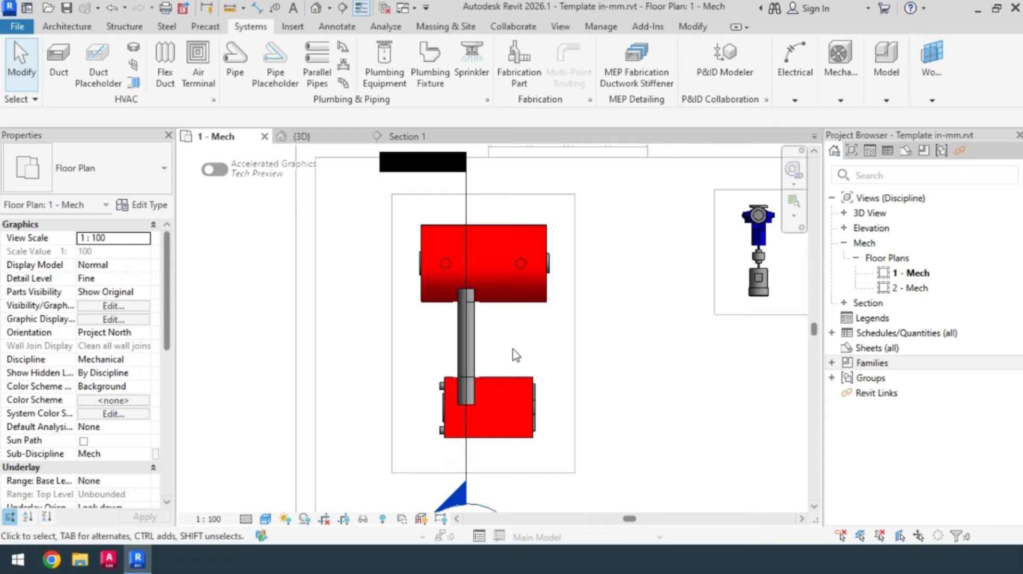
scroll(410, 450, up, 3)
click(411, 452)
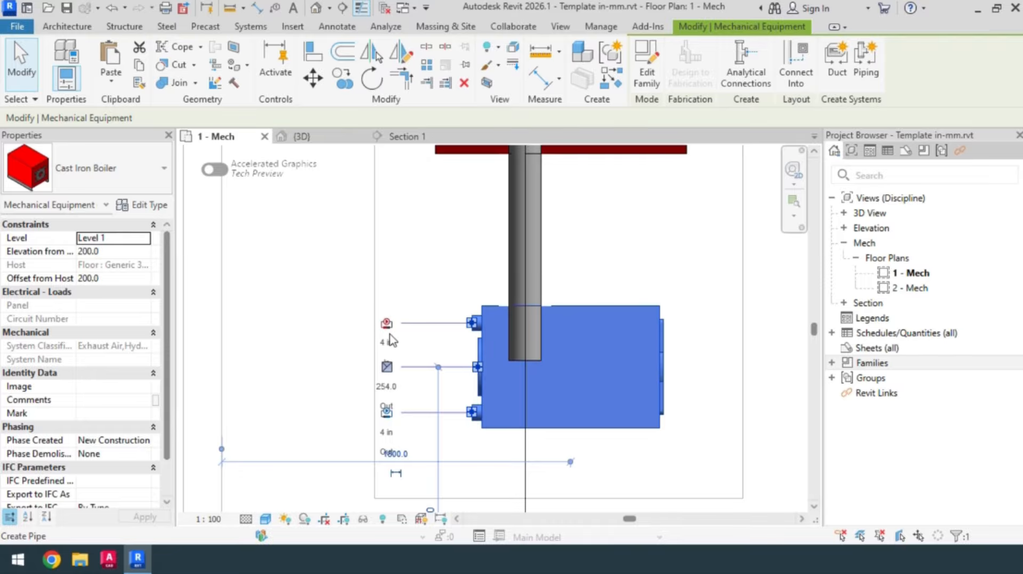
scroll(391, 340, up, 2)
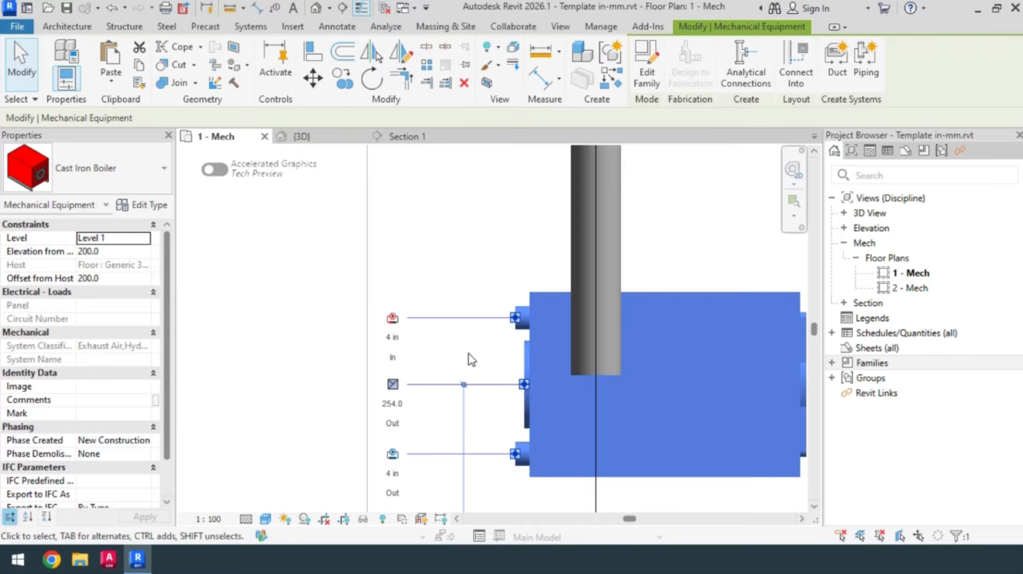
right_click(515, 319)
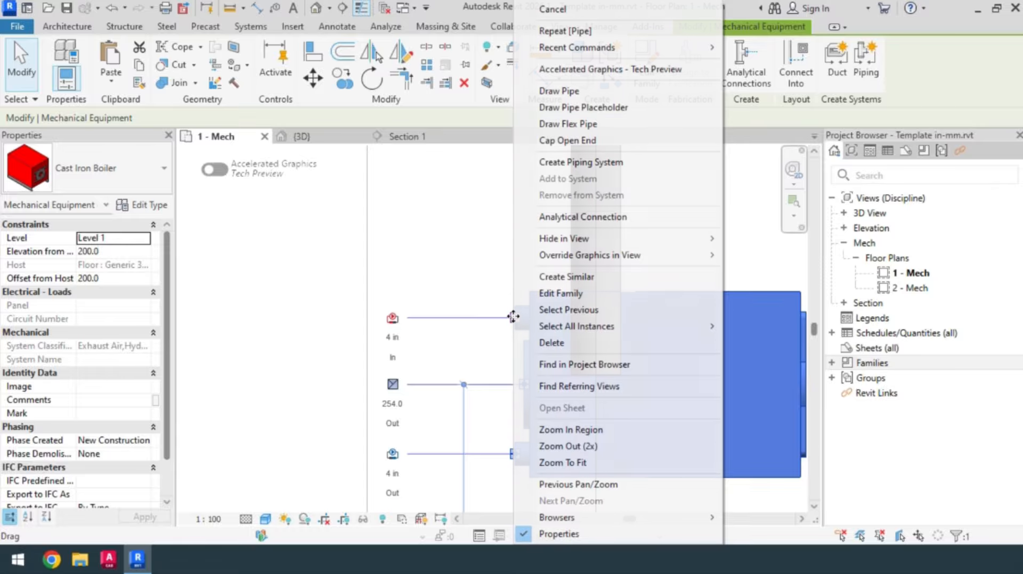
click(556, 93)
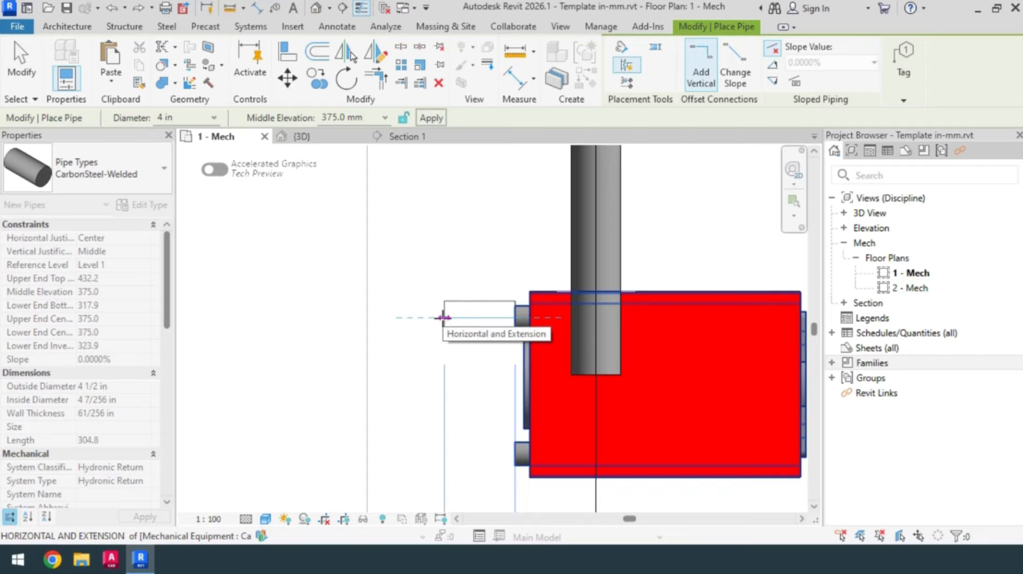
click(443, 318)
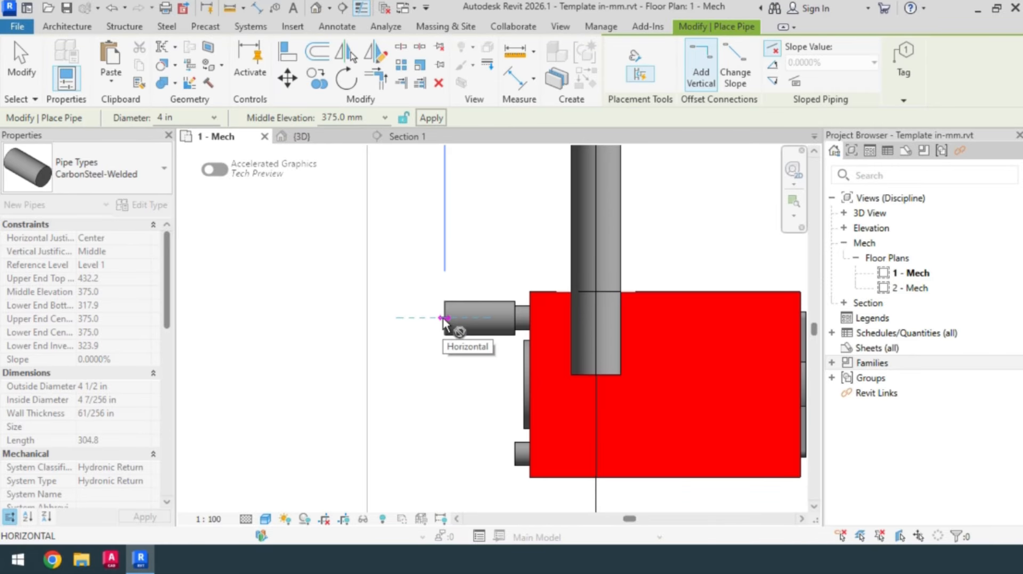
click(446, 223)
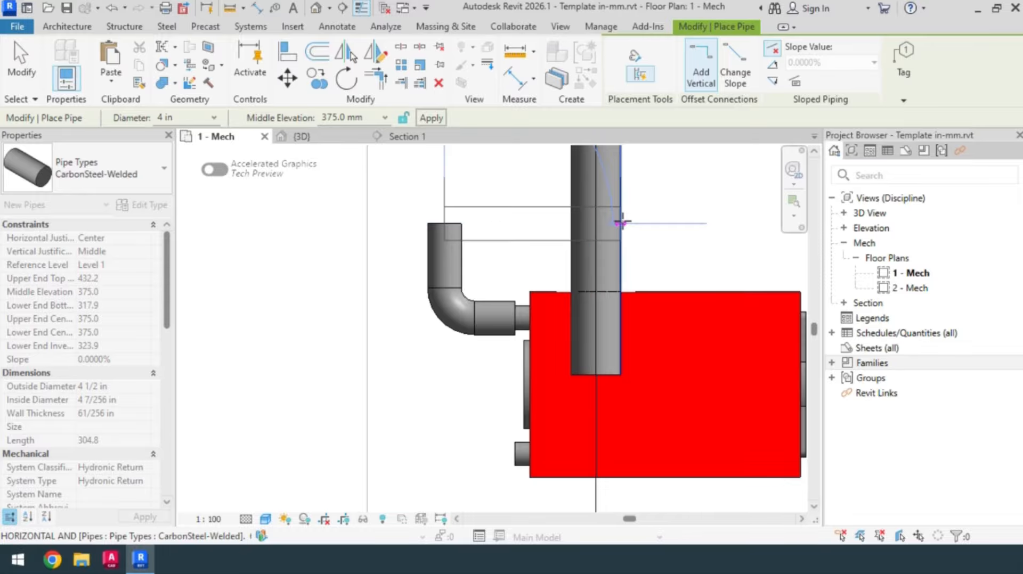
middle_drag(621, 223, 552, 264)
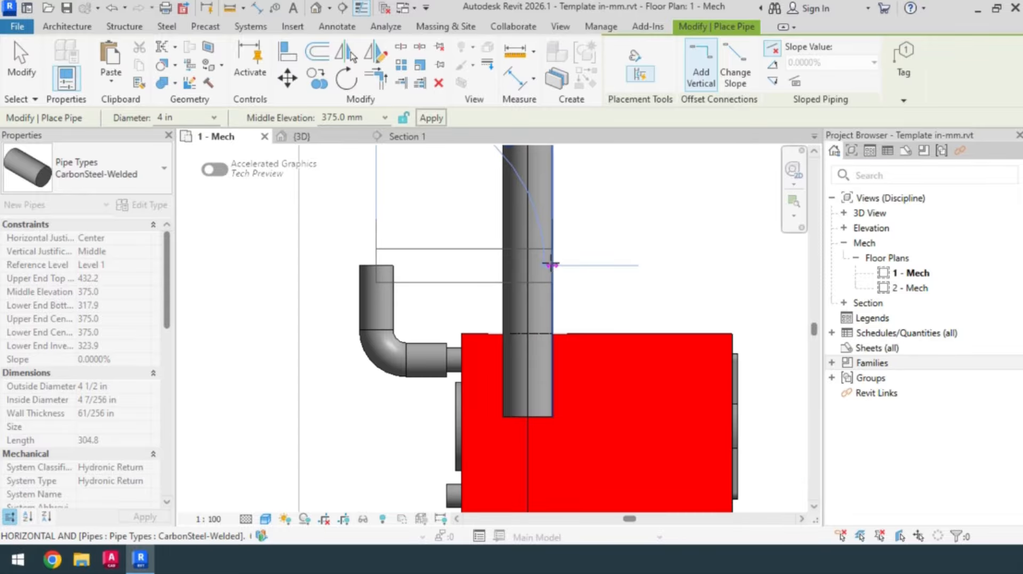
click(551, 264)
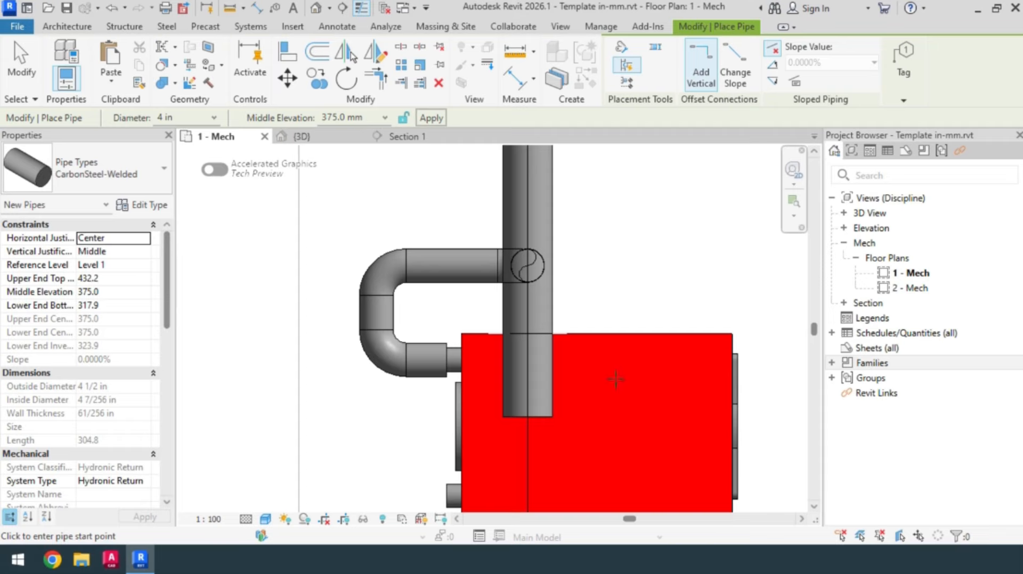
Isolate the cast iron boiler and its return piping in a 3D selection box and inspect the connection to the overhead pipe
scroll(366, 410, down, 3)
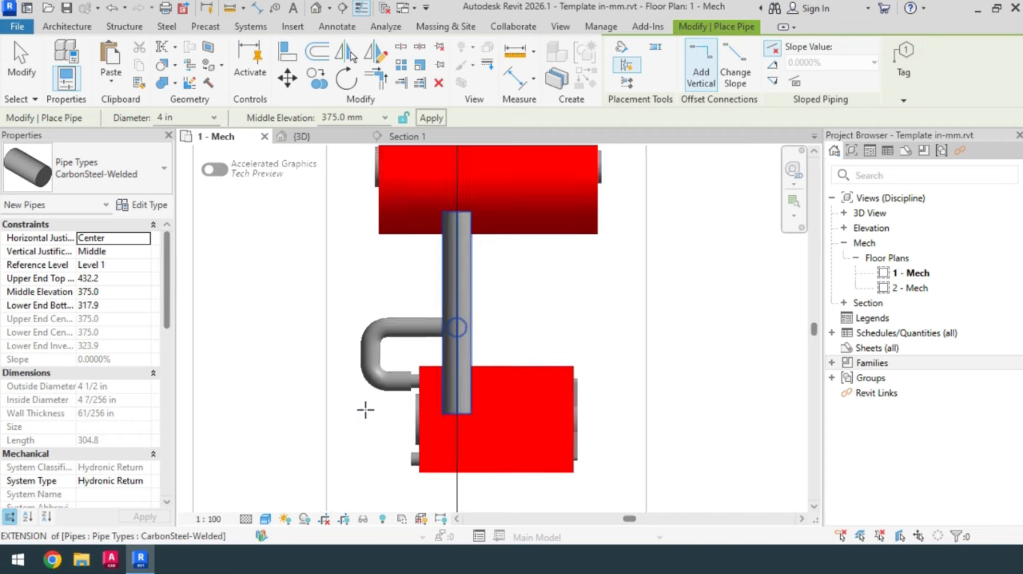
scroll(366, 411, down, 1)
key(Escape)
scroll(331, 443, down, 2)
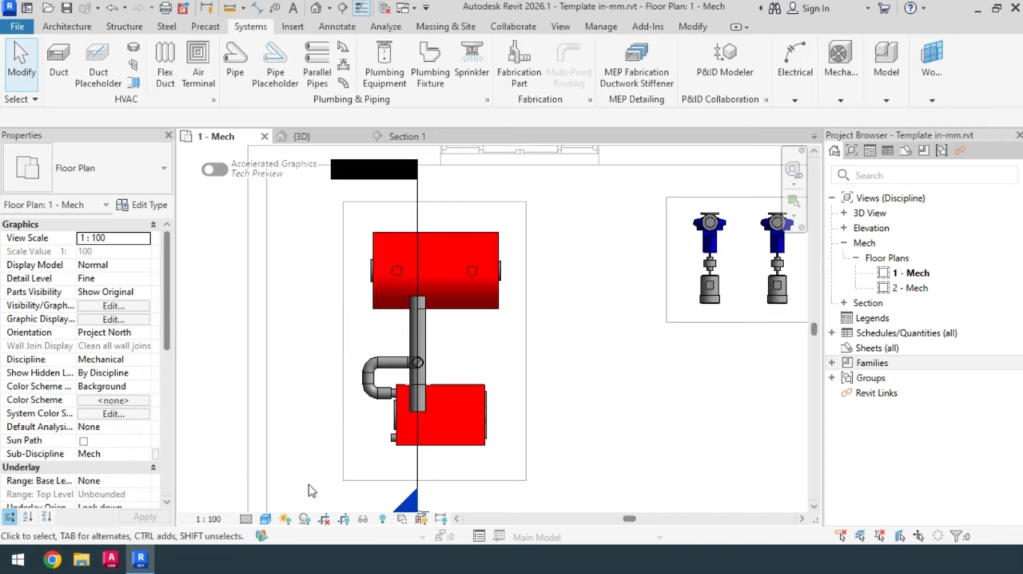
drag(299, 482, 520, 332)
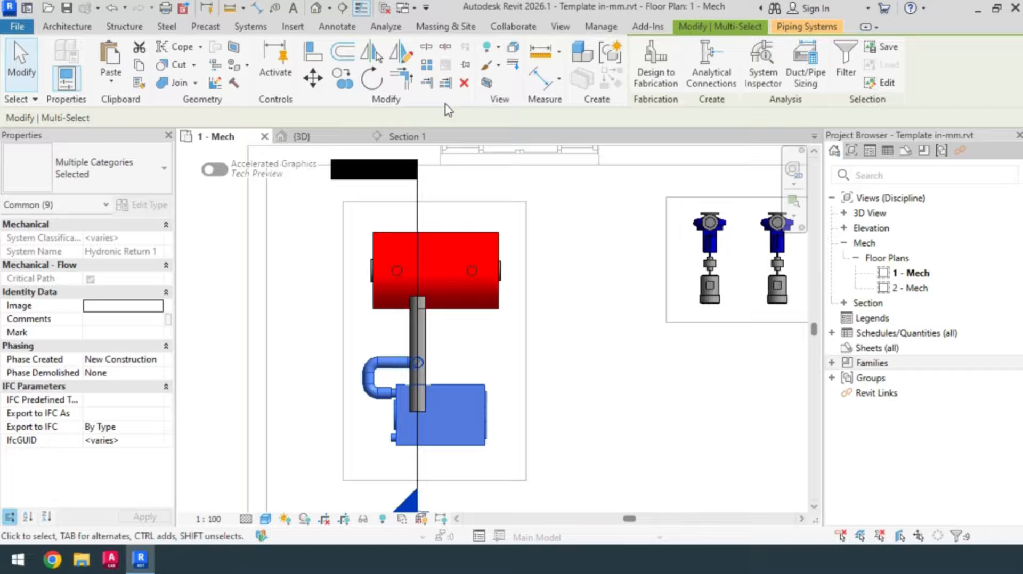
click(487, 85)
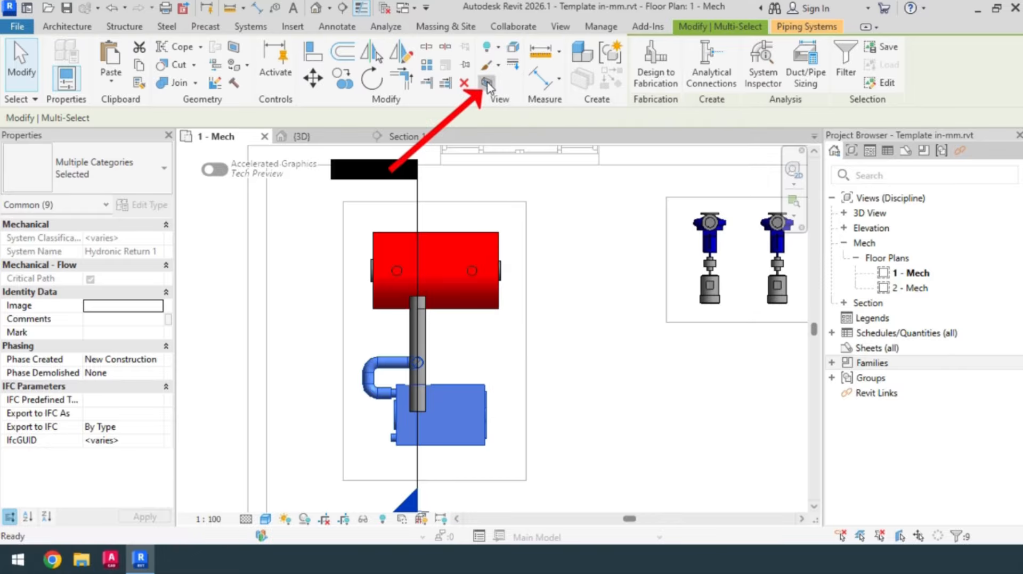
key(Escape)
mouse_move(619, 371)
shift+middle_down()
mouse_move(588, 407)
mouse_move(418, 414)
mouse_move(512, 363)
shift+middle_up()
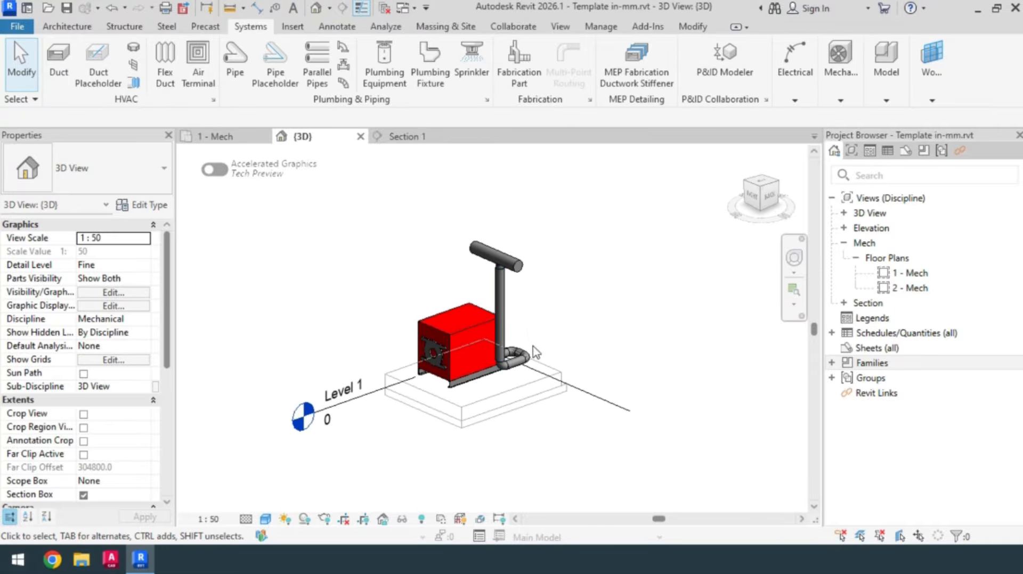
mouse_move(418, 292)
shift+middle_down()
mouse_move(360, 323)
mouse_move(423, 279)
mouse_move(322, 308)
mouse_move(377, 370)
mouse_move(303, 282)
shift+middle_up()
In the 1 - Mech plan, draw a 4 in pipe from the steel boiler's return connector toward the cast iron boiler at 2000 mm middle elevation
click(226, 137)
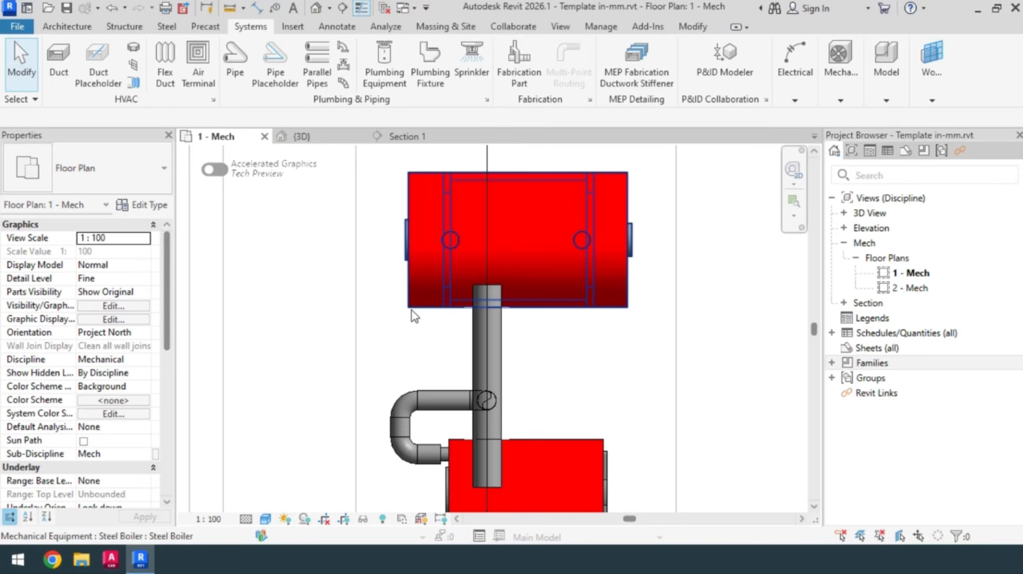
click(420, 304)
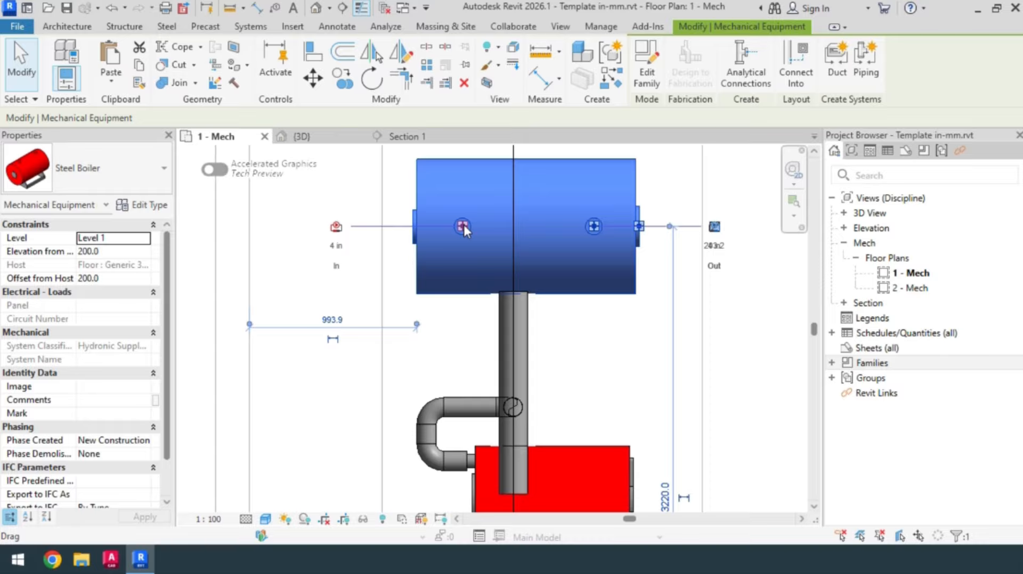
right_click(462, 230)
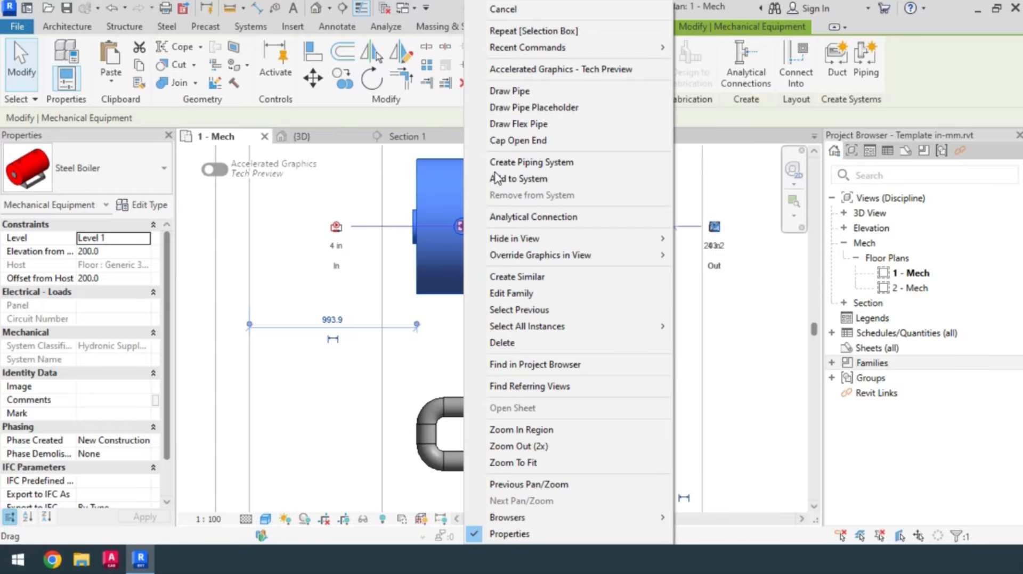
click(511, 91)
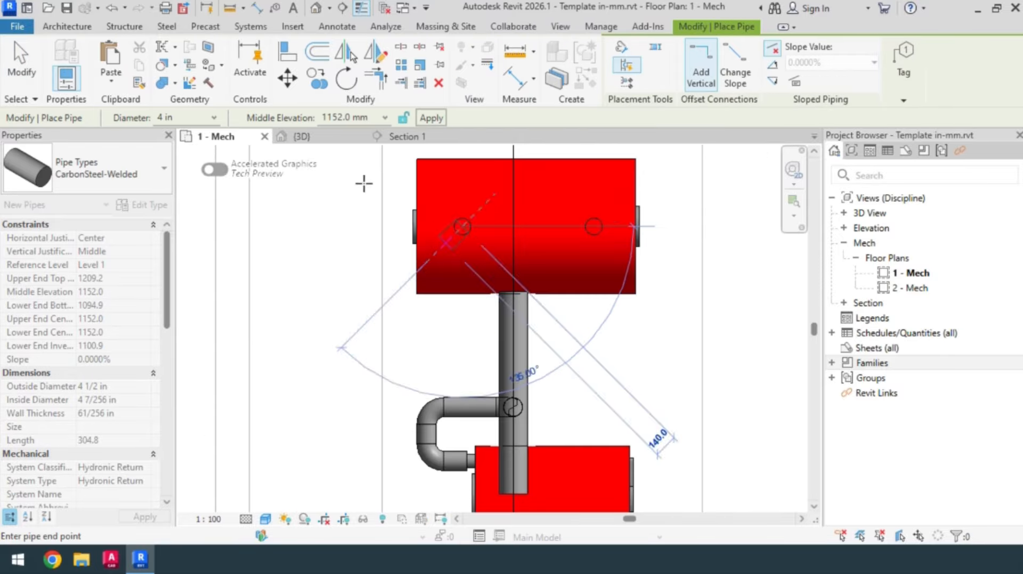
click(340, 116)
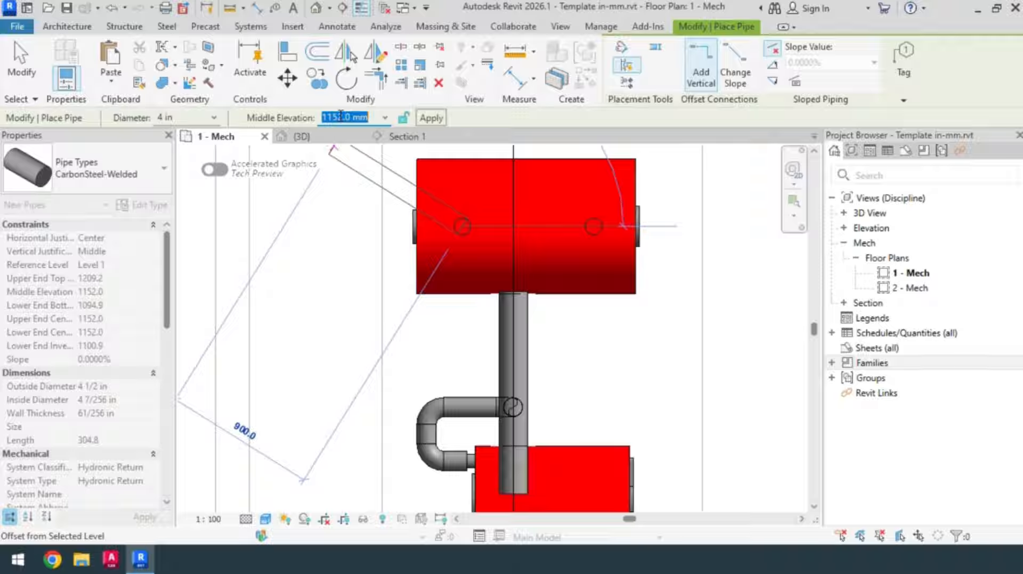
text(2m)
key(Return)
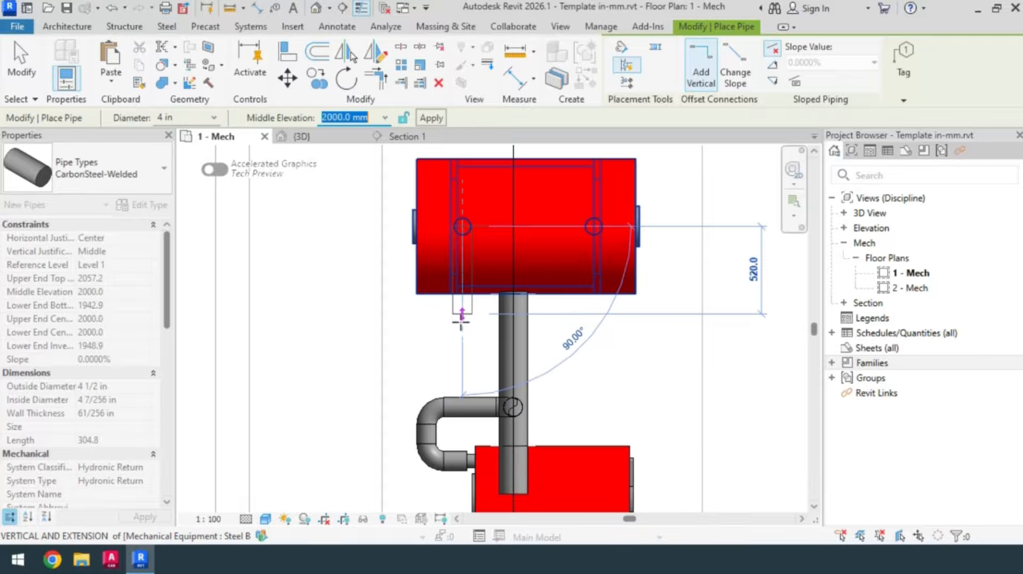
click(463, 334)
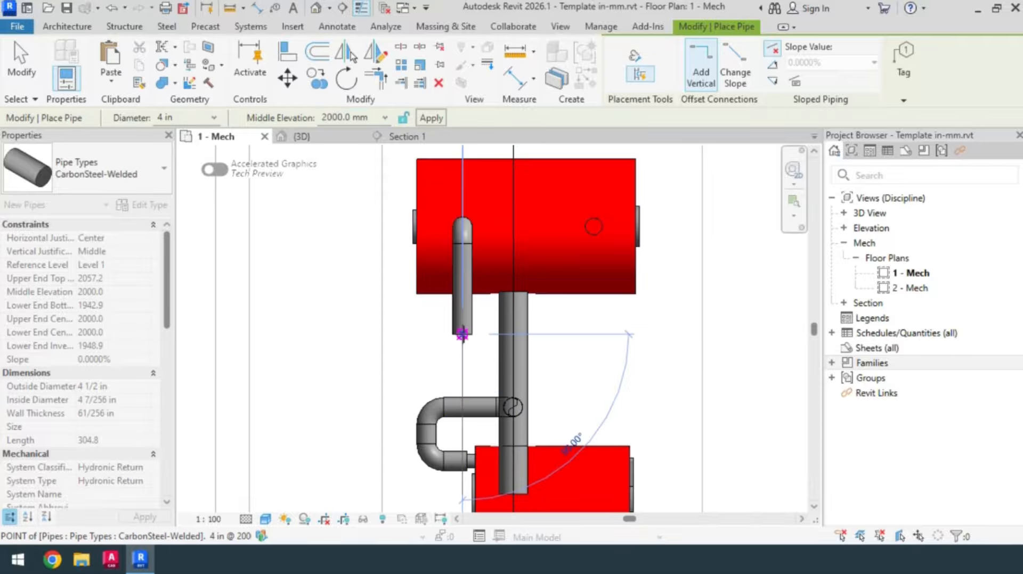
Try to turn the steel boiler's return pipe into the overhead 6 in pipe at the same elevation
click(526, 334)
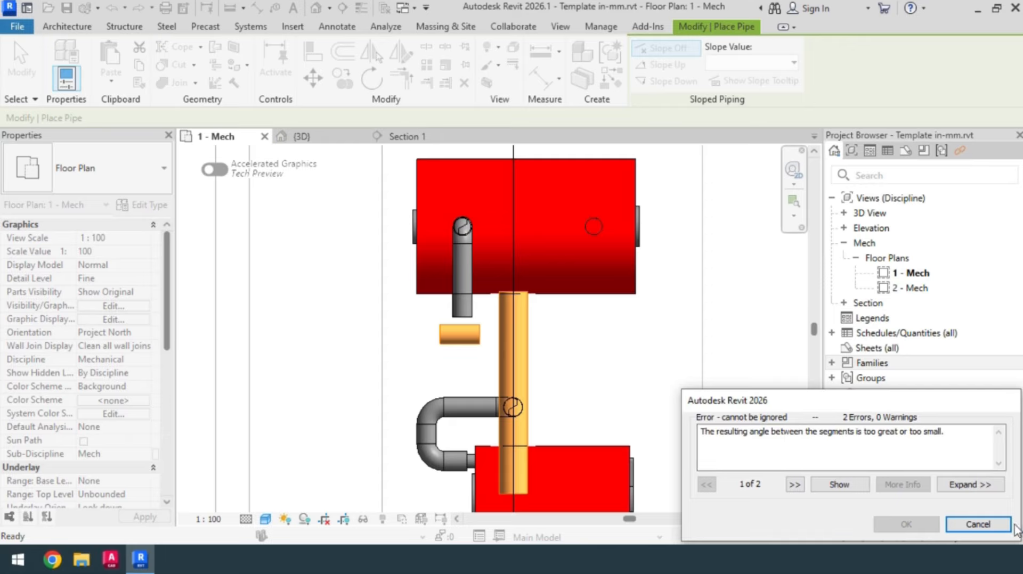
click(990, 524)
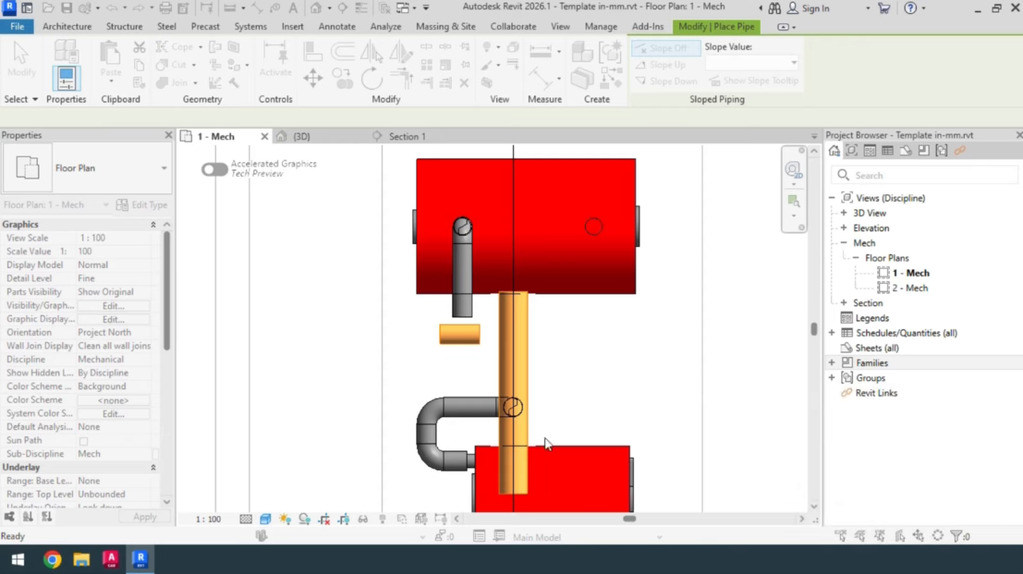
scroll(426, 379, down, 2)
key(Escape)
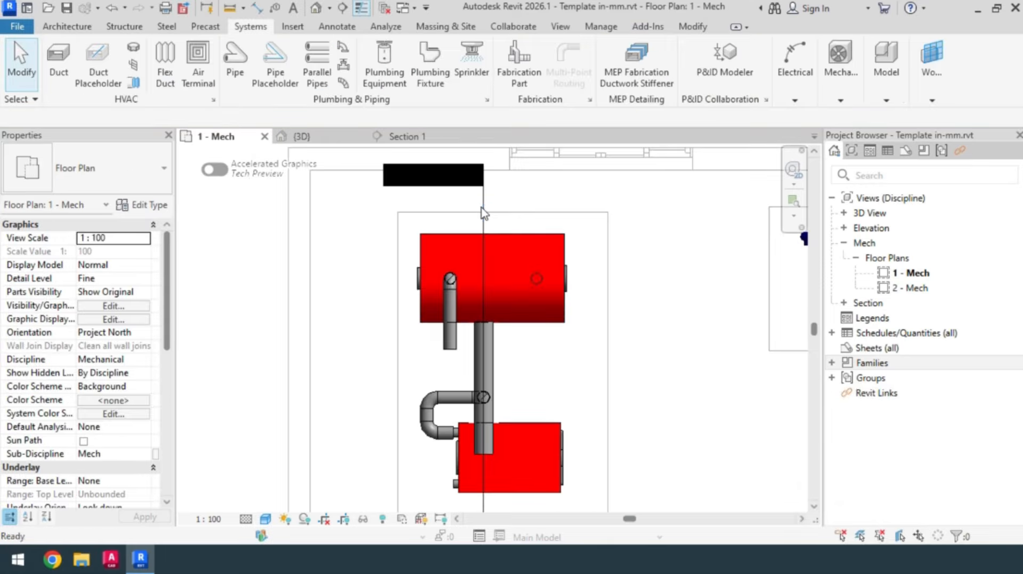
Shift the section line clear of the overhead pipe, extend its far clip past the return piping, and open the section view
drag(483, 213, 506, 224)
drag(439, 382, 415, 383)
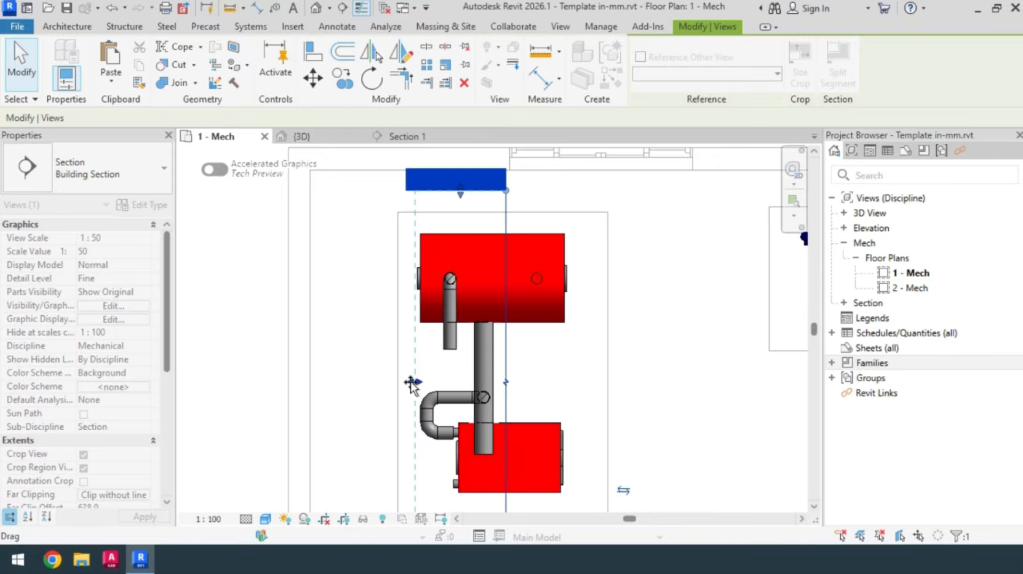
click(403, 136)
scroll(599, 297, up, 3)
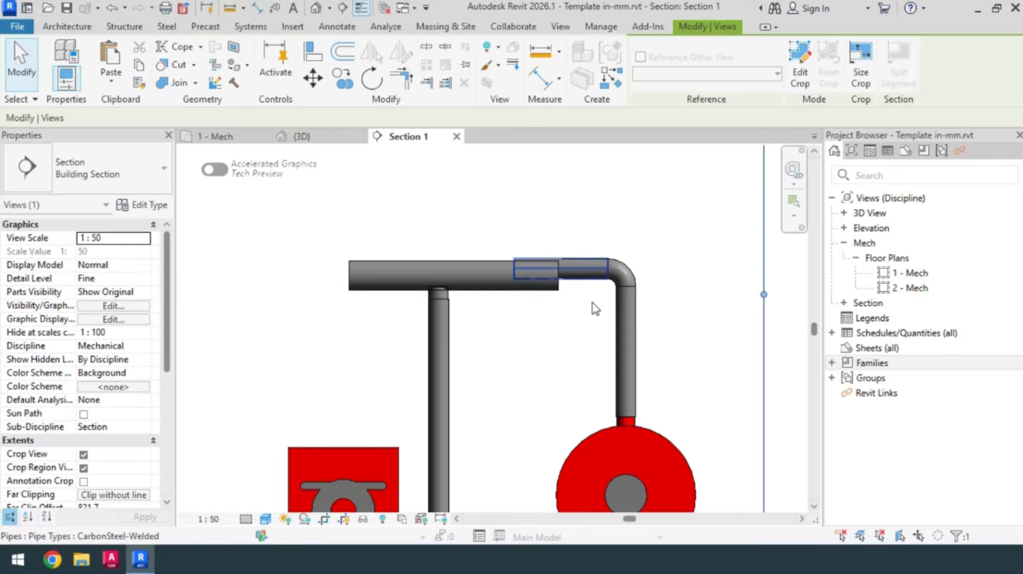
Lower the steel boiler's horizontal return pipe to a middle elevation of 1600 mm, below the overhead 6 in pipe
click(592, 275)
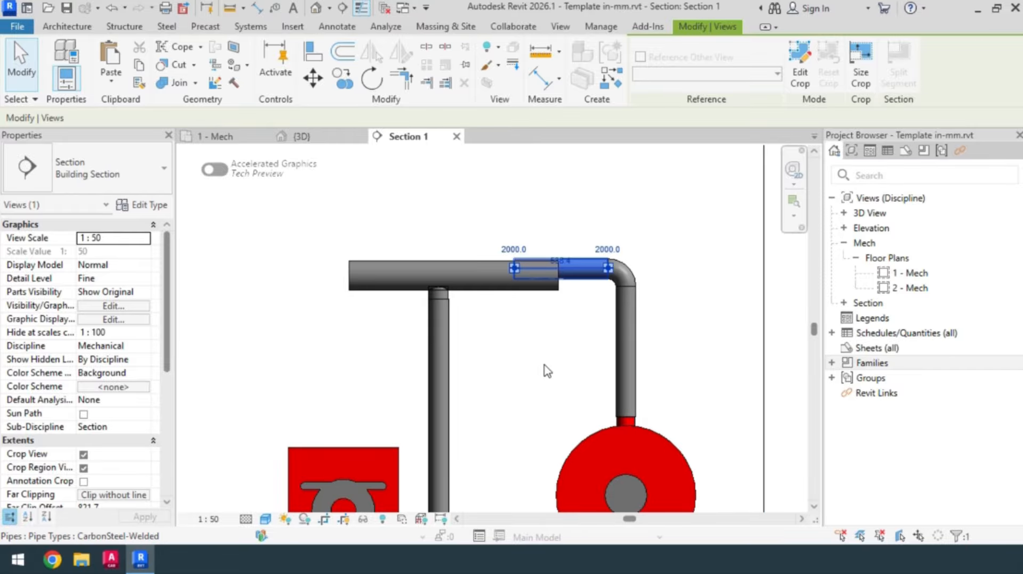
key(shift+Down)
key(shift+Down)
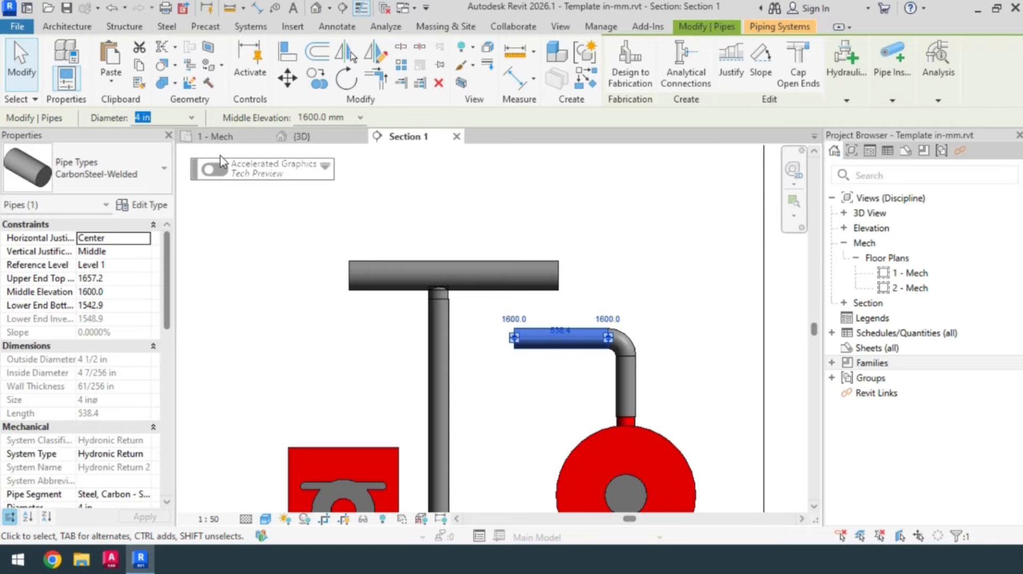
In the 1 - Mech plan, extend the steel boiler's 4 in return pipe from its open end around a bend into the overhead 6 in pipe
click(213, 136)
scroll(450, 357, up, 4)
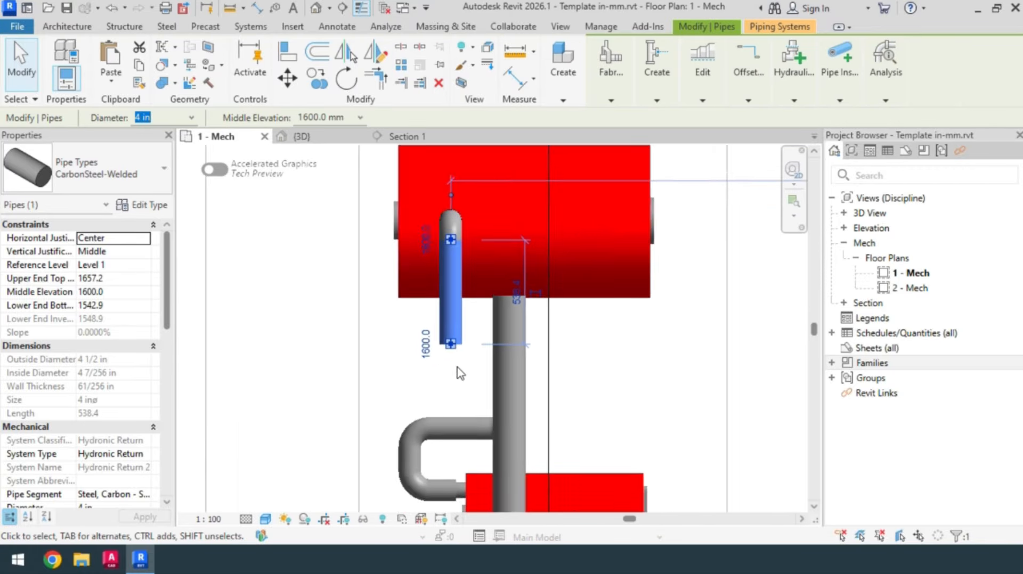
right_click(450, 341)
click(523, 166)
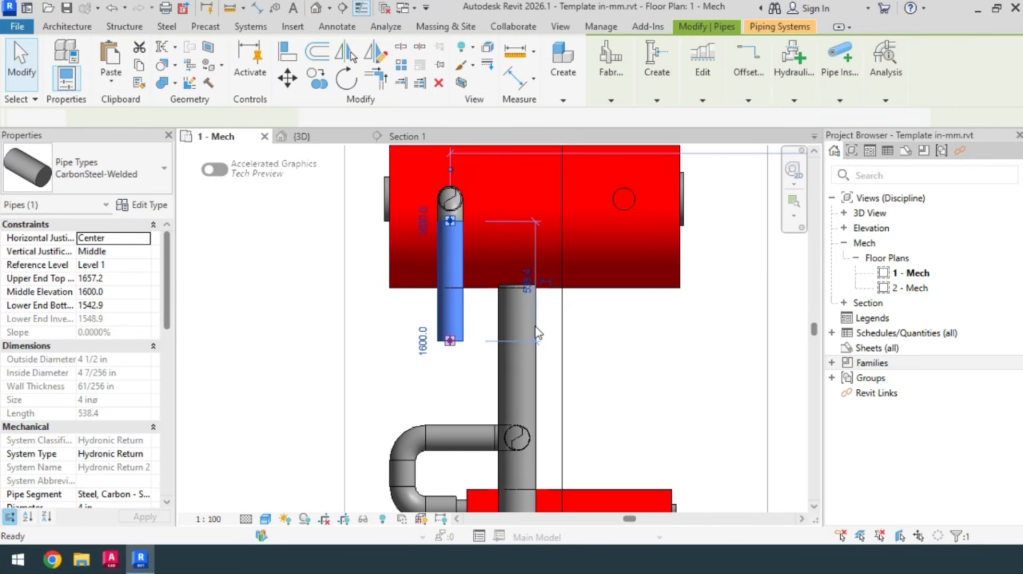
key(Escape)
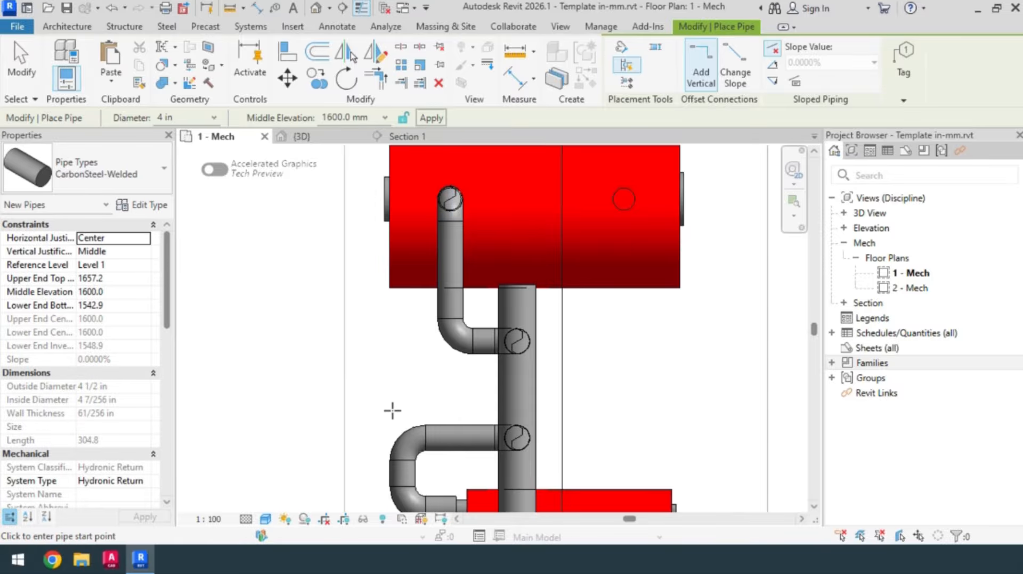
scroll(418, 399, down, 3)
key(Escape)
Isolate both boilers and their piping in a 3D selection box and inspect how the returns join the overhead pipe
scroll(437, 296, down, 3)
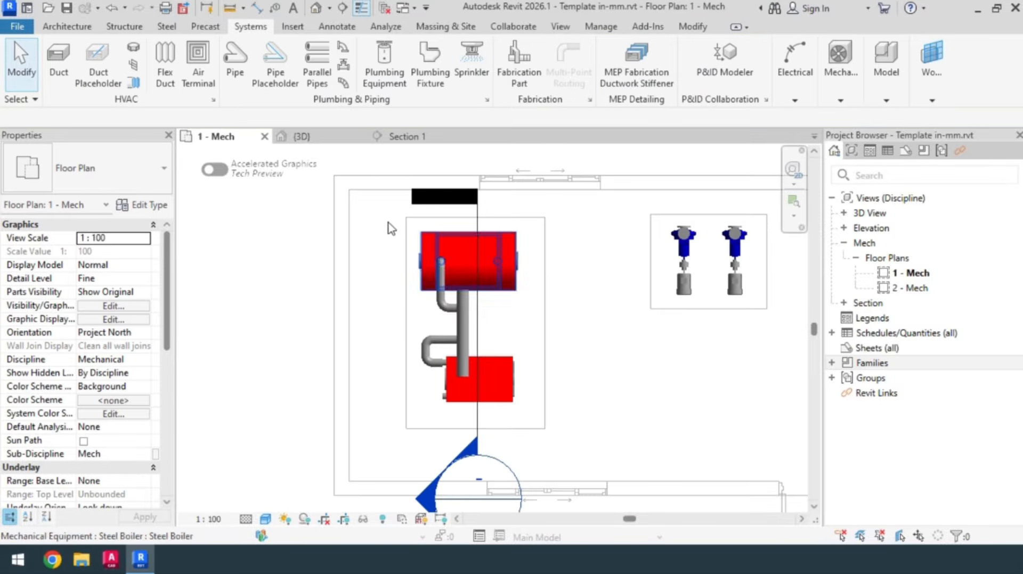
drag(380, 208, 539, 431)
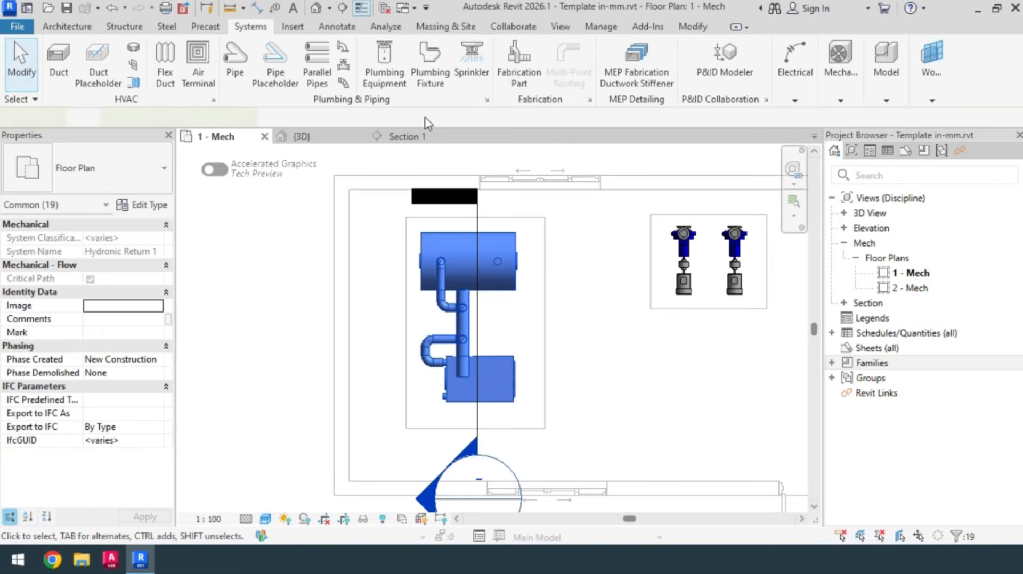
key(b)
key(x)
click(679, 356)
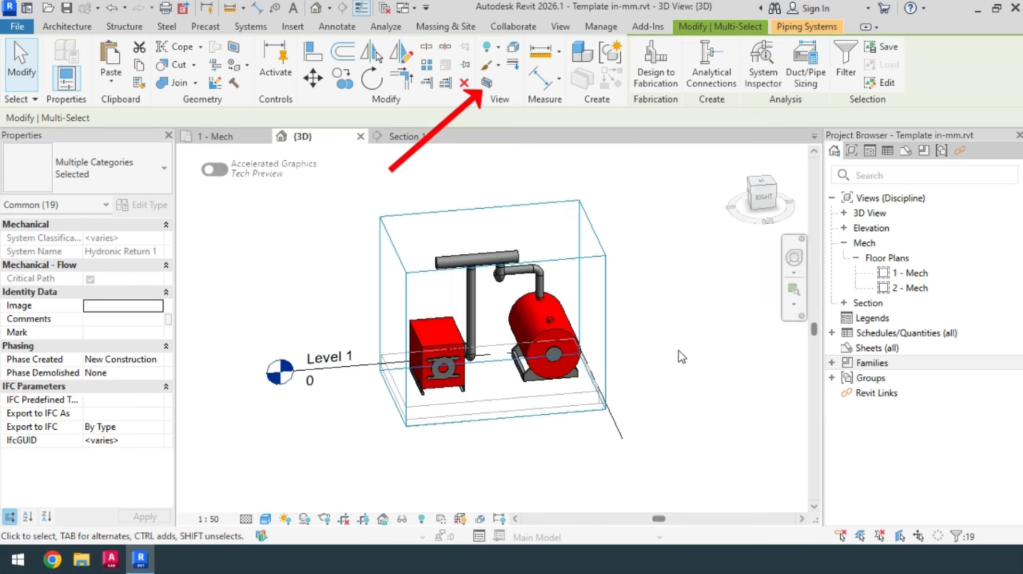
scroll(548, 448, up, 1)
shift+middle_drag(548, 451, 506, 392)
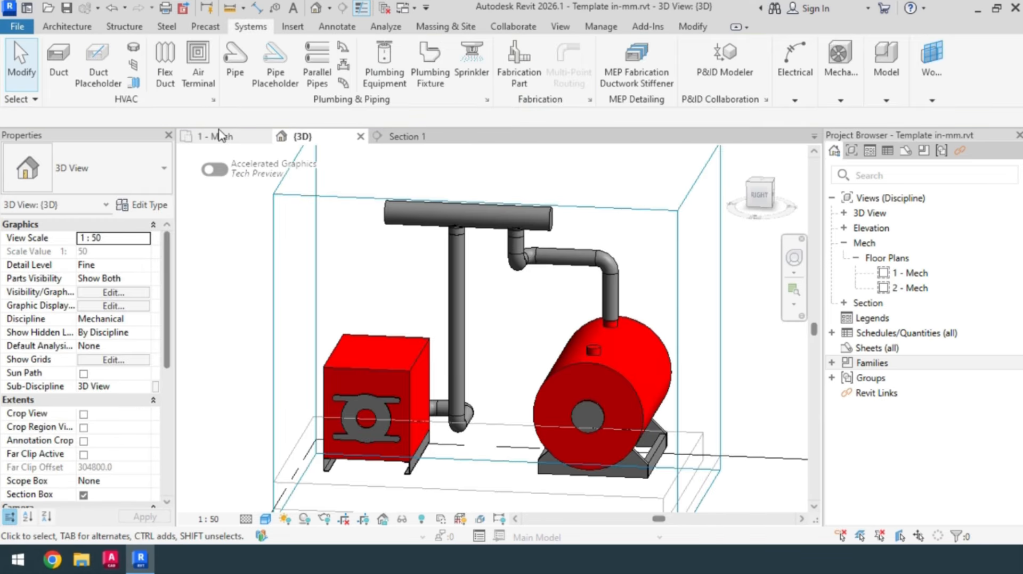
Move the section line from the boilers to between the two pumps in the 1 - Mech plan and open its view of the pump
click(220, 136)
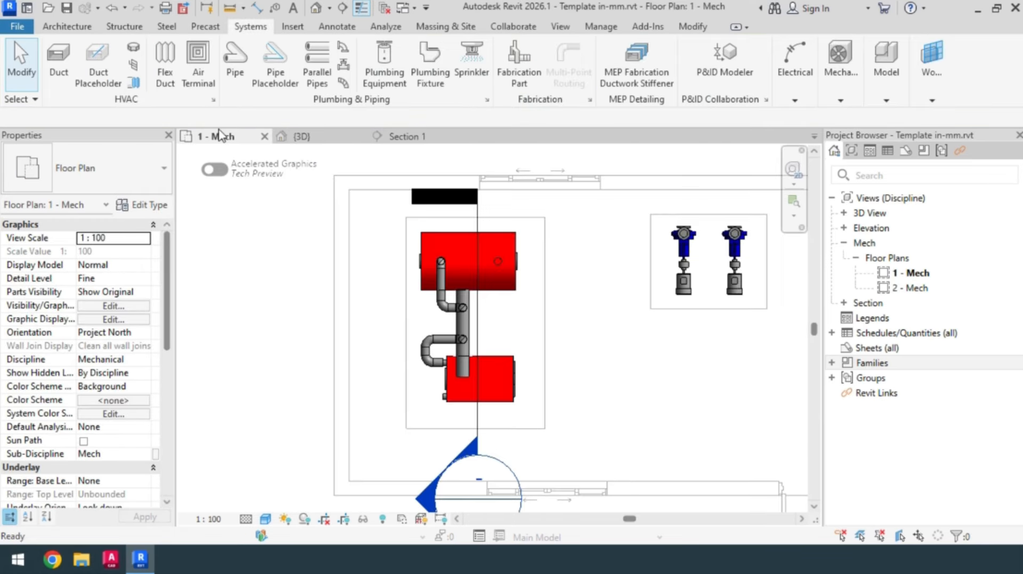
scroll(412, 314, down, 1)
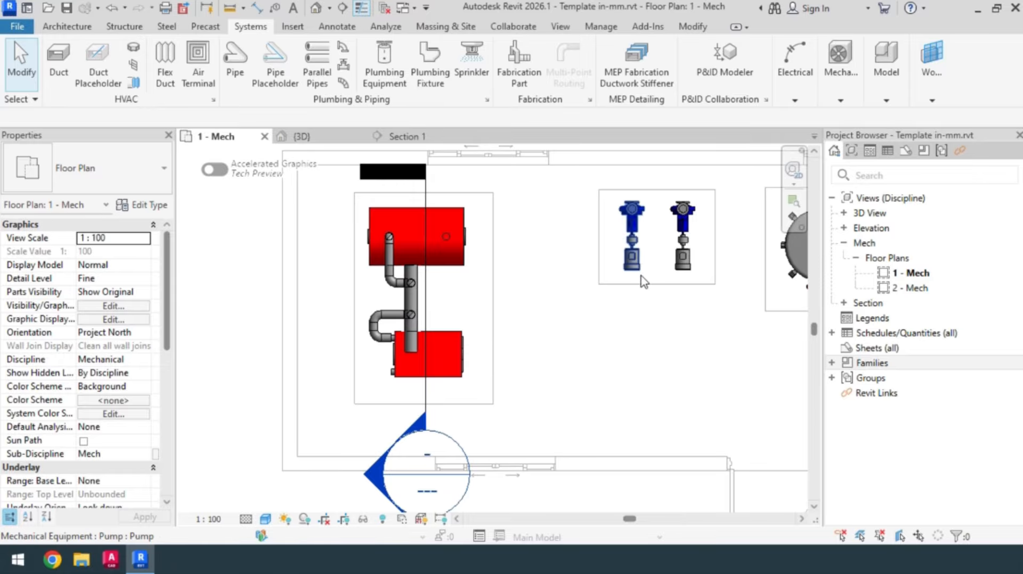
middle_drag(659, 372, 612, 426)
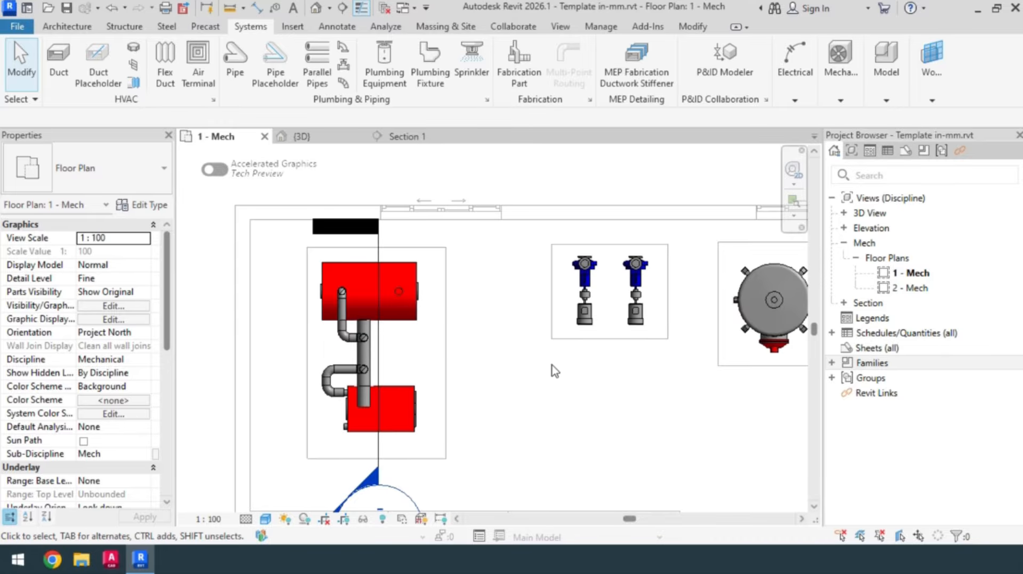
middle_drag(592, 368, 578, 399)
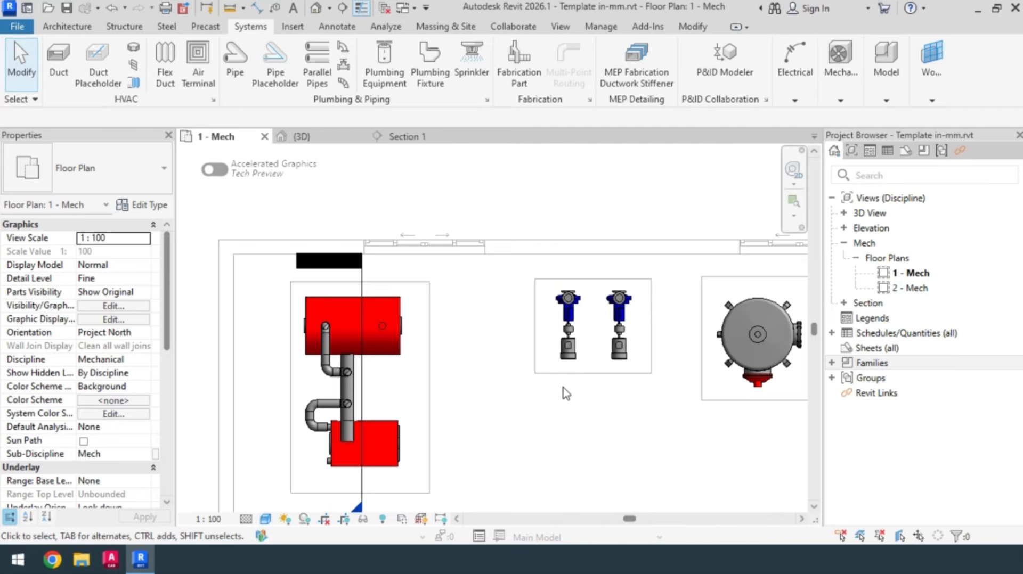
click(357, 300)
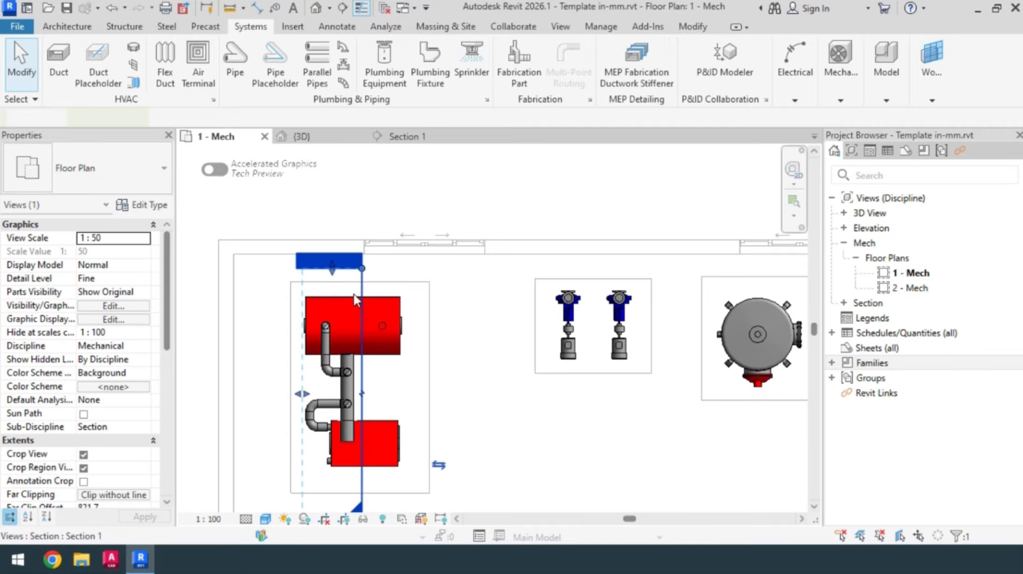
drag(356, 300, 589, 219)
right_click(590, 219)
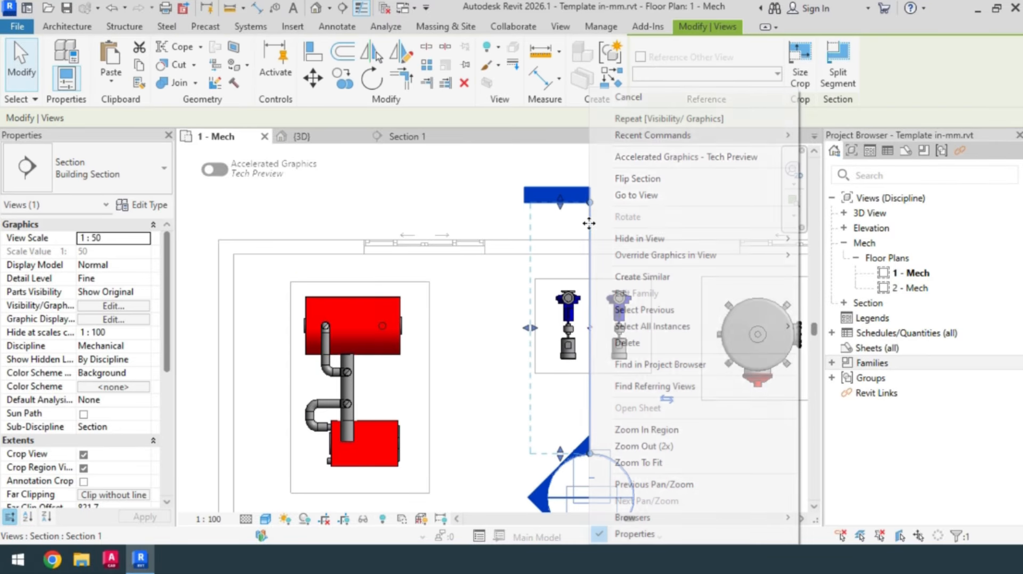
click(659, 207)
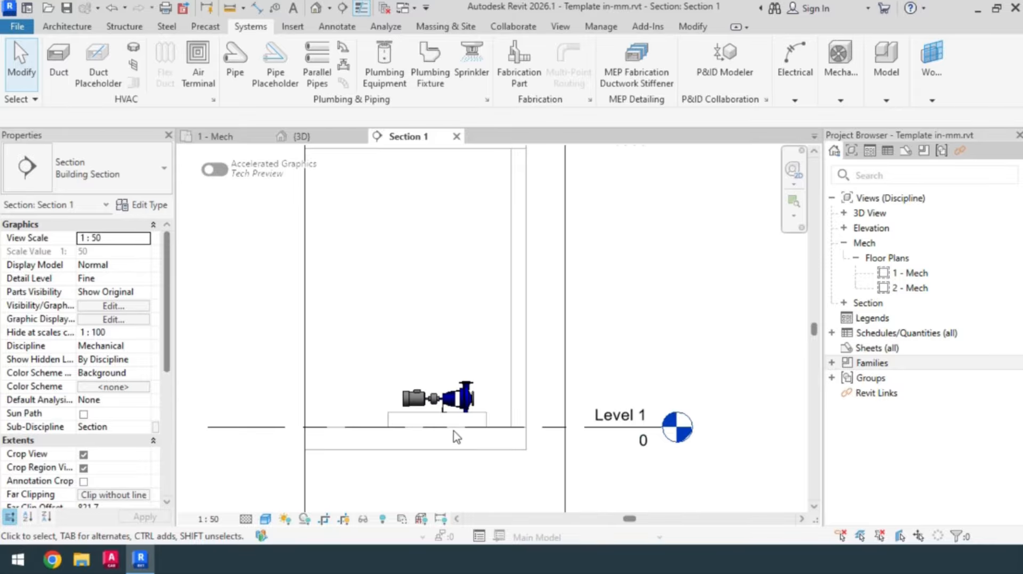
scroll(454, 431, up, 4)
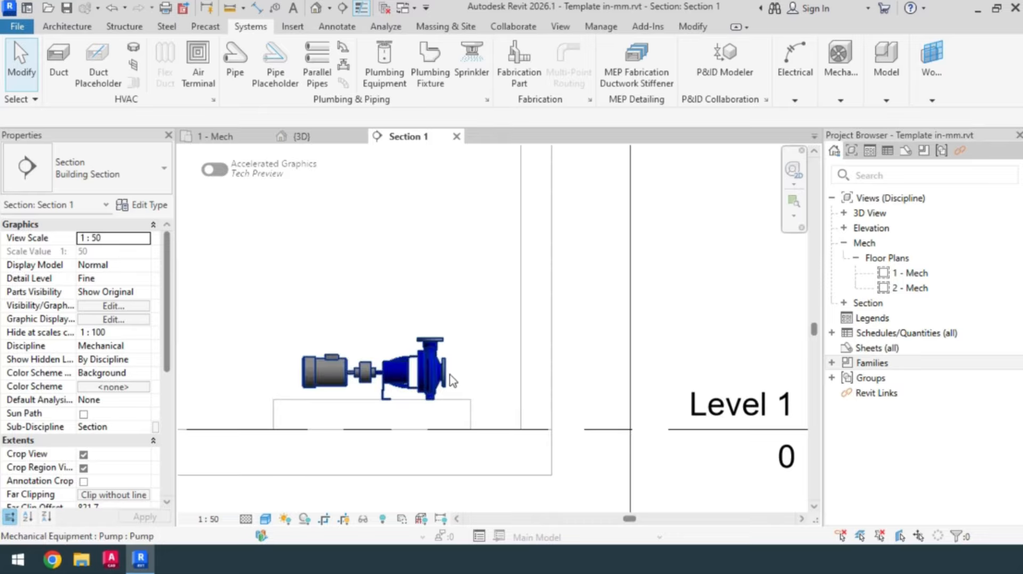
scroll(443, 373, up, 2)
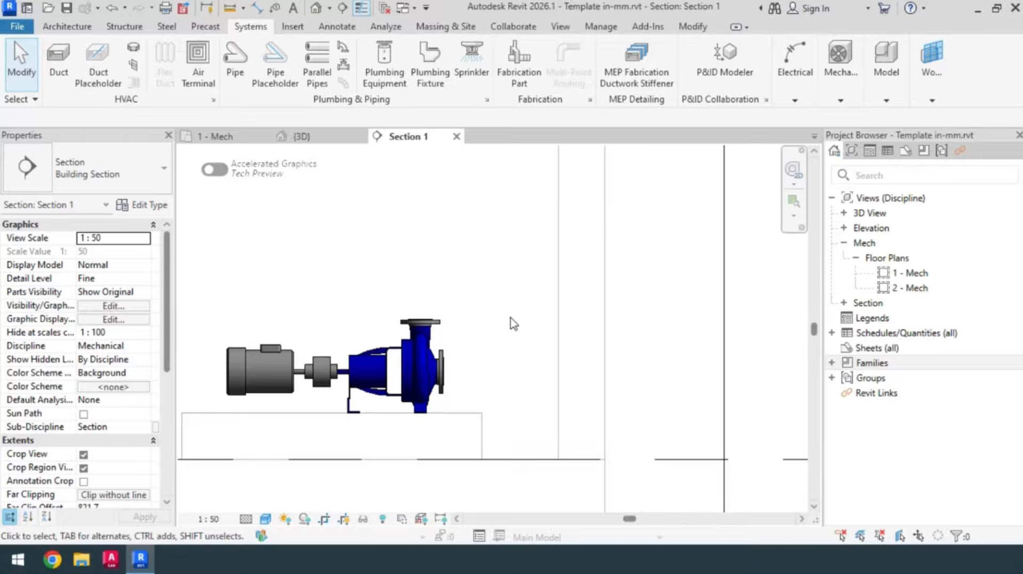
Draw a 4 in pipe from the pump's 3 in side connector, running horizontally and turning up to an elevation of about 1240 mm
scroll(491, 378, up, 2)
click(419, 399)
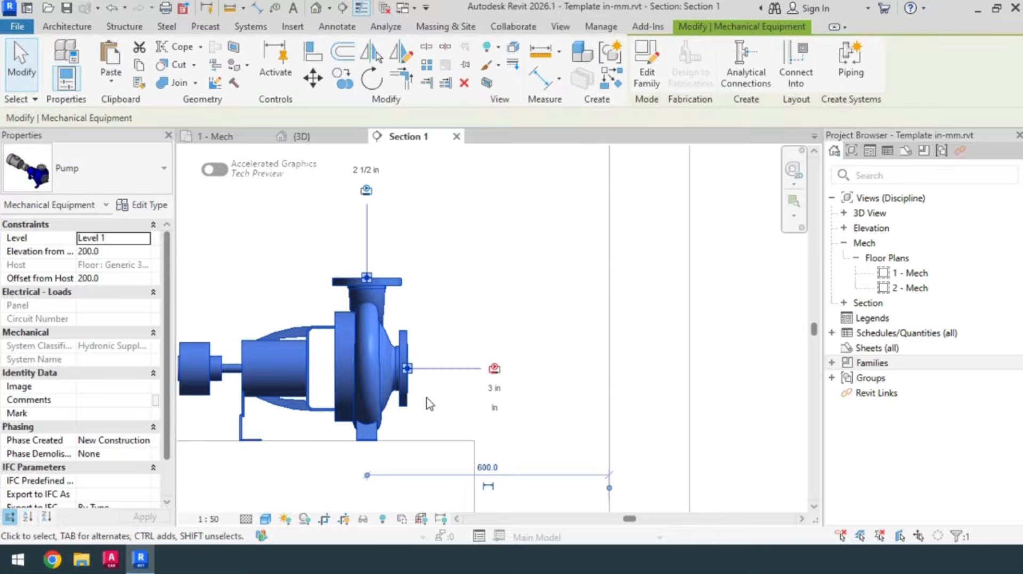
right_click(413, 388)
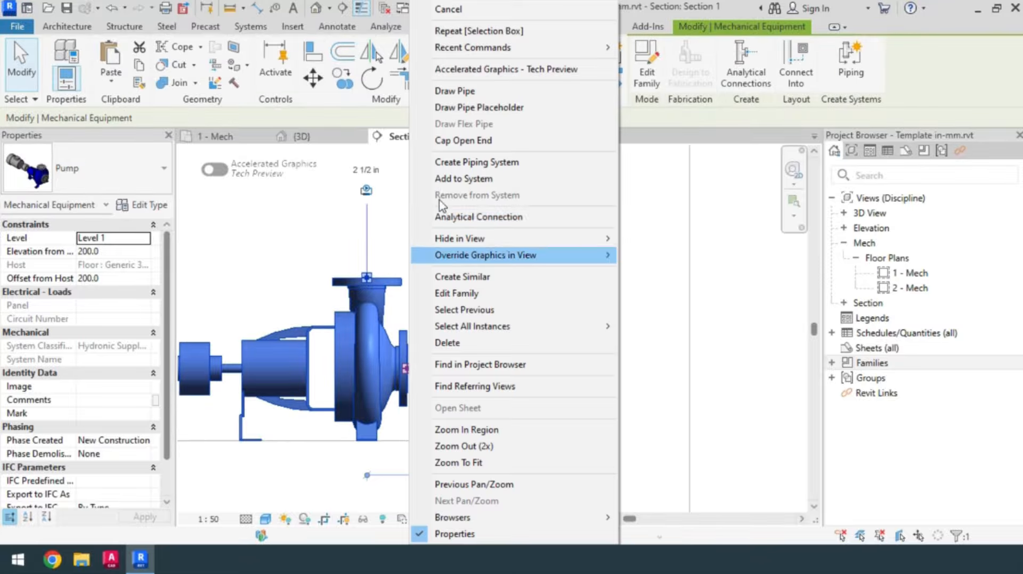
click(457, 91)
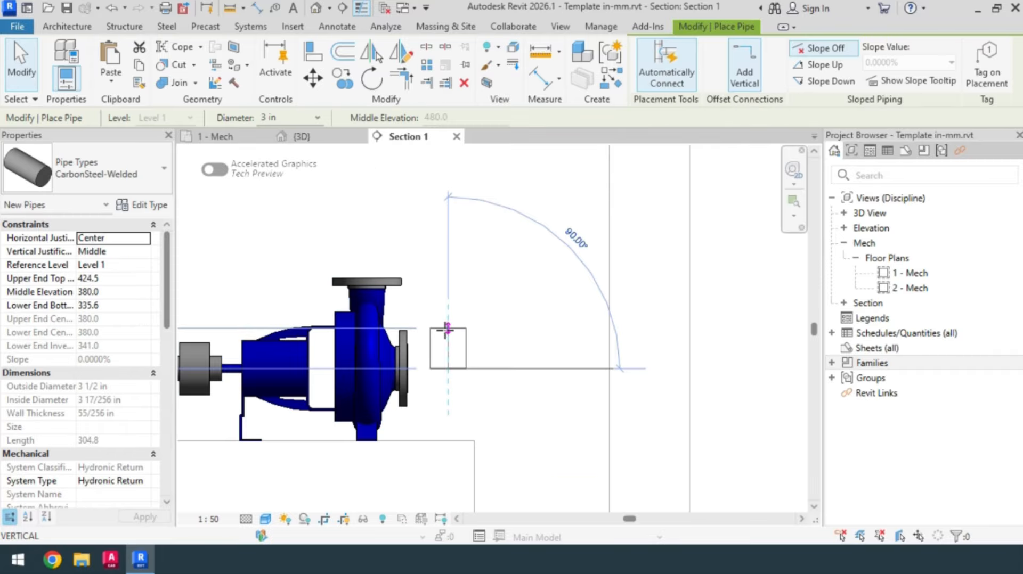
click(297, 123)
text(4)
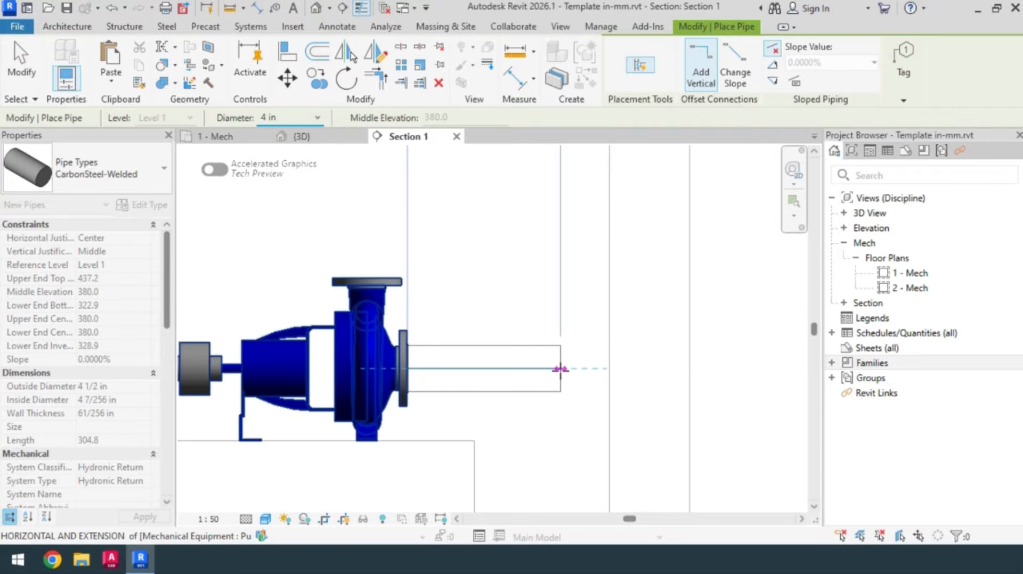
click(560, 369)
scroll(565, 384, down, 3)
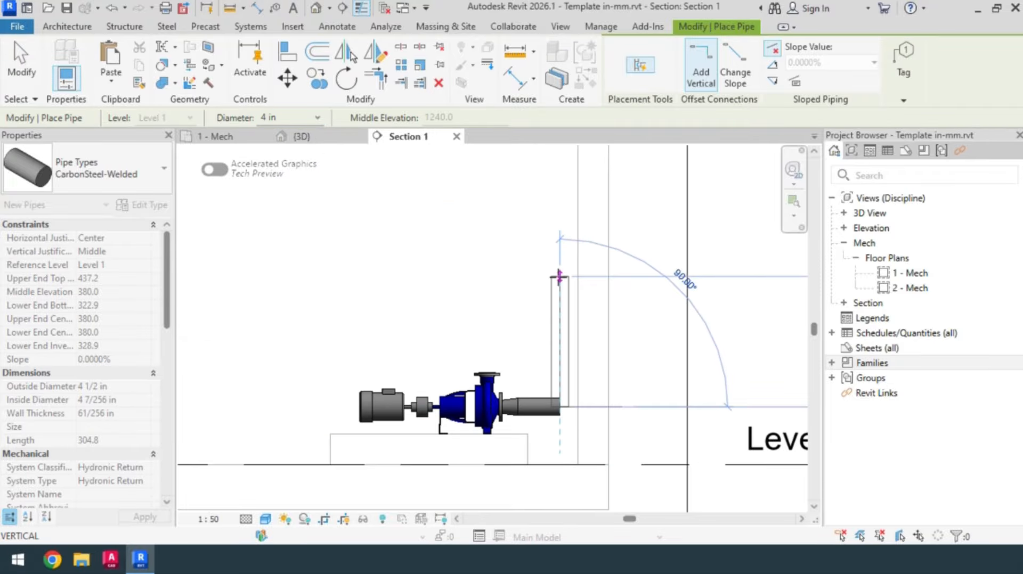
click(559, 277)
key(Escape)
key(Escape)
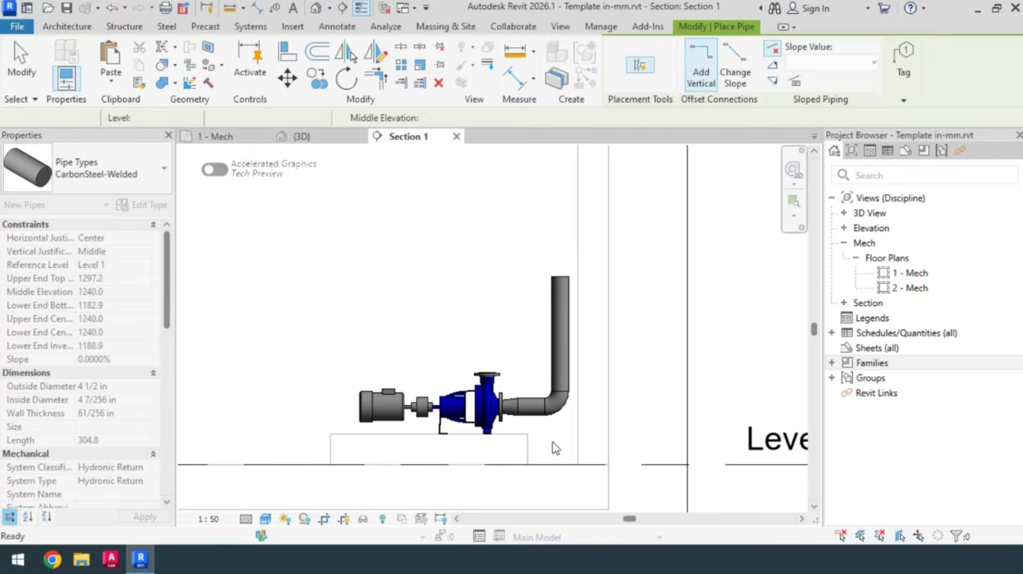
Delete the concentric reducer between the pump's side flange and the 4 in pipe
scroll(553, 447, up, 2)
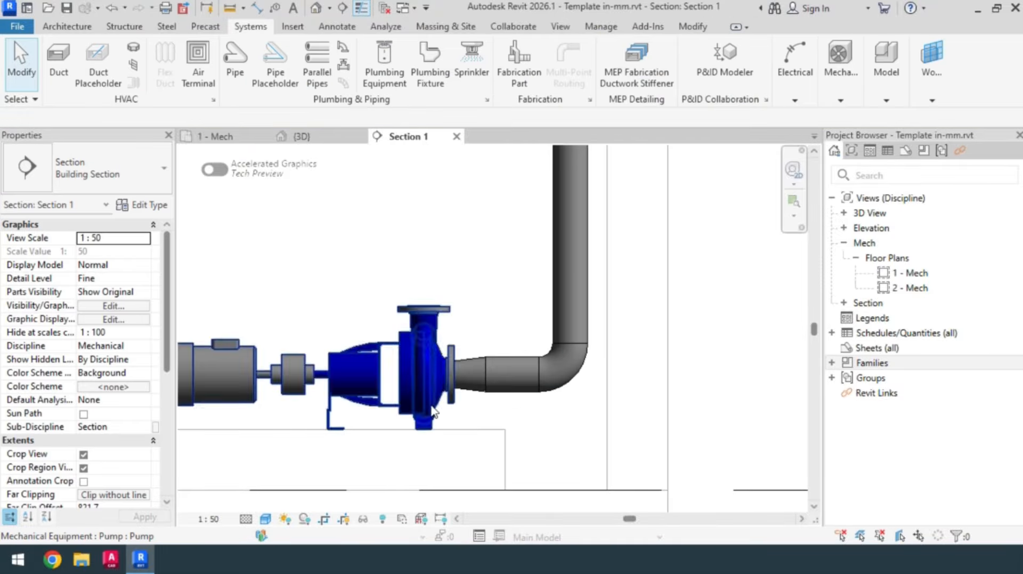
scroll(494, 415, up, 3)
scroll(490, 411, up, 1)
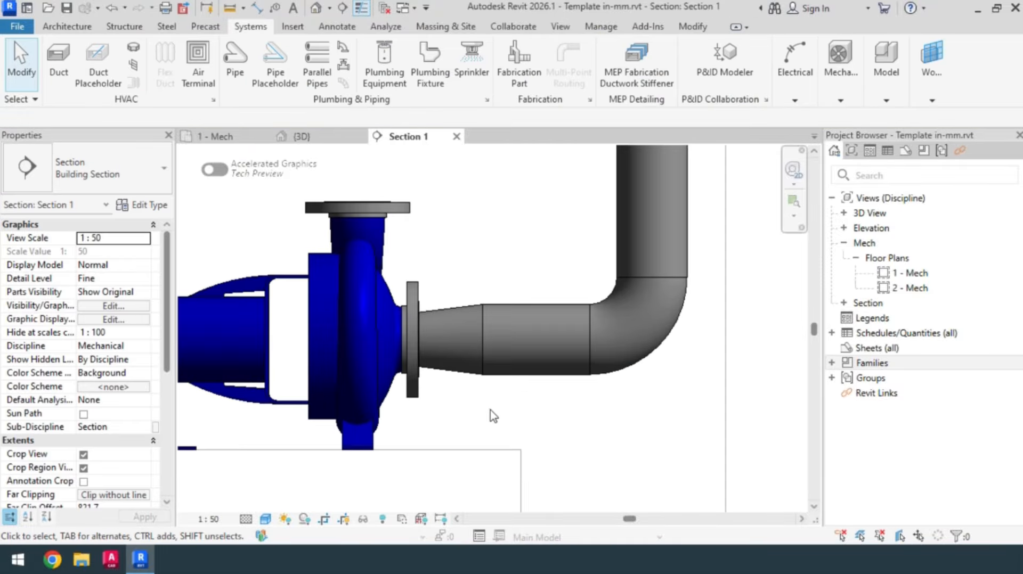
middle_drag(490, 410, 436, 445)
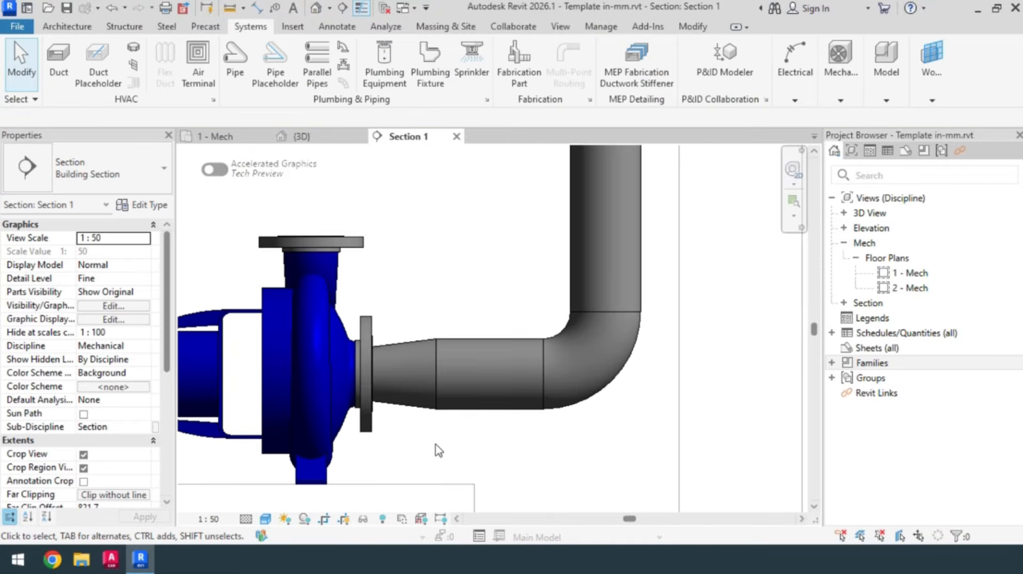
click(418, 401)
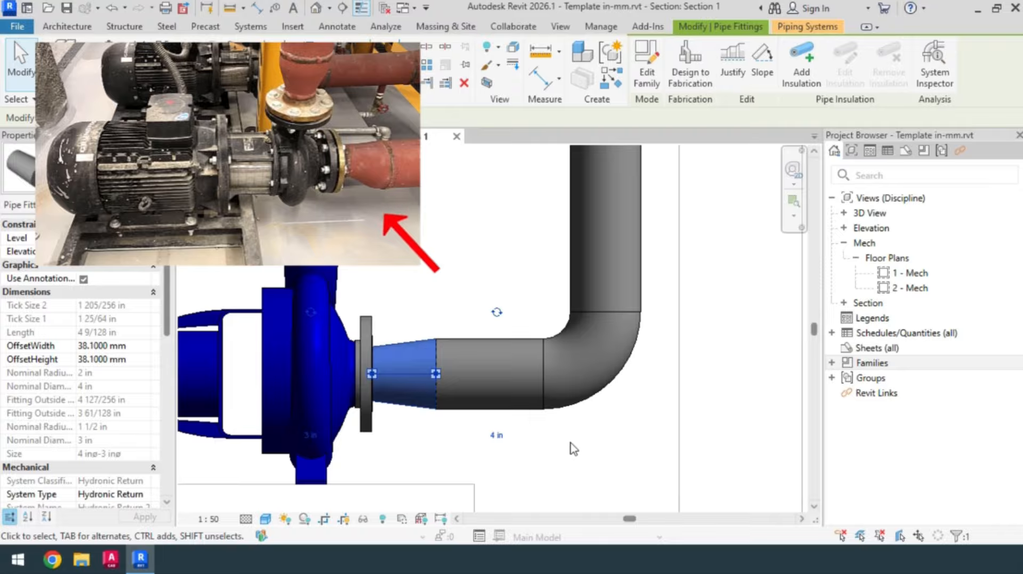
key(Delete)
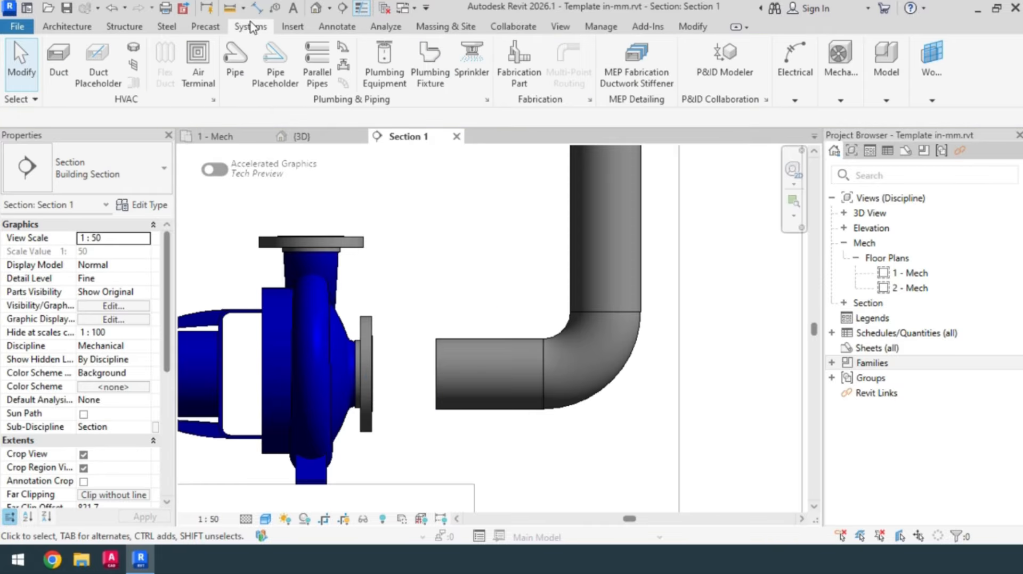
Place a Reducer Eccentric - Butt Welded - CS fitting on the open end of the horizontal 4 in pipe
click(345, 49)
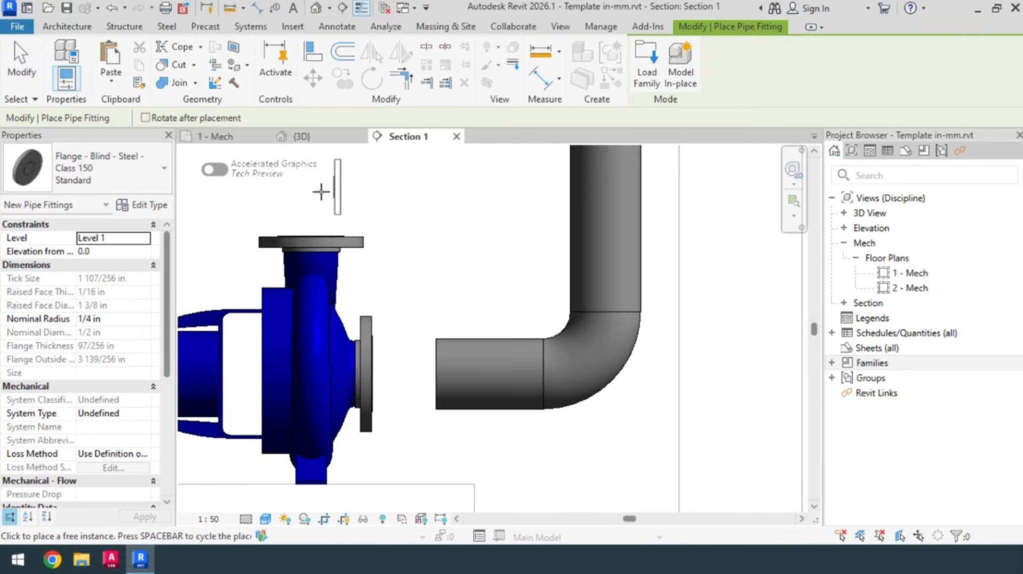
click(144, 178)
scroll(88, 298, down, 5)
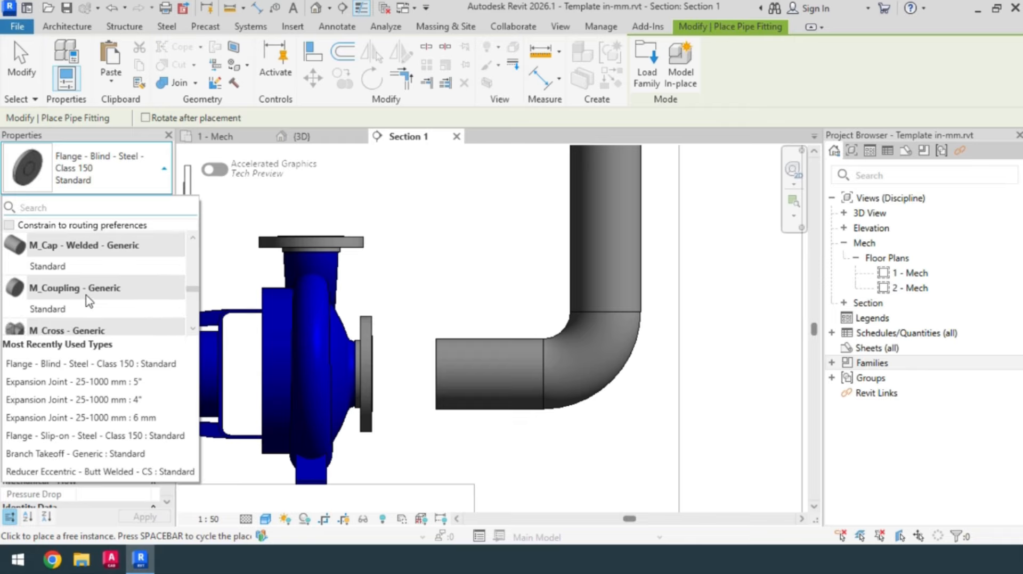
scroll(87, 301, down, 3)
scroll(88, 303, up, 1)
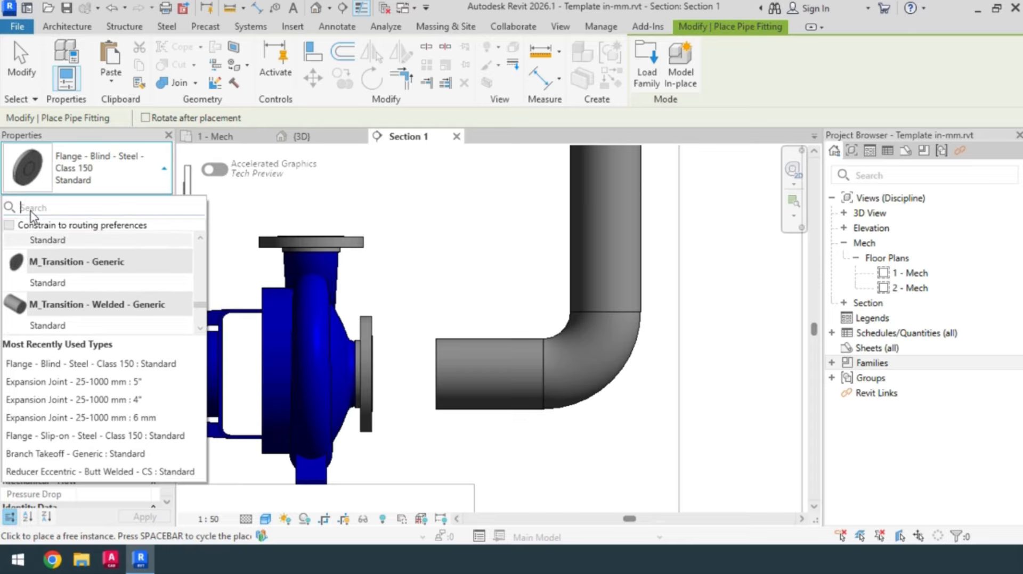
click(55, 209)
text(reducer)
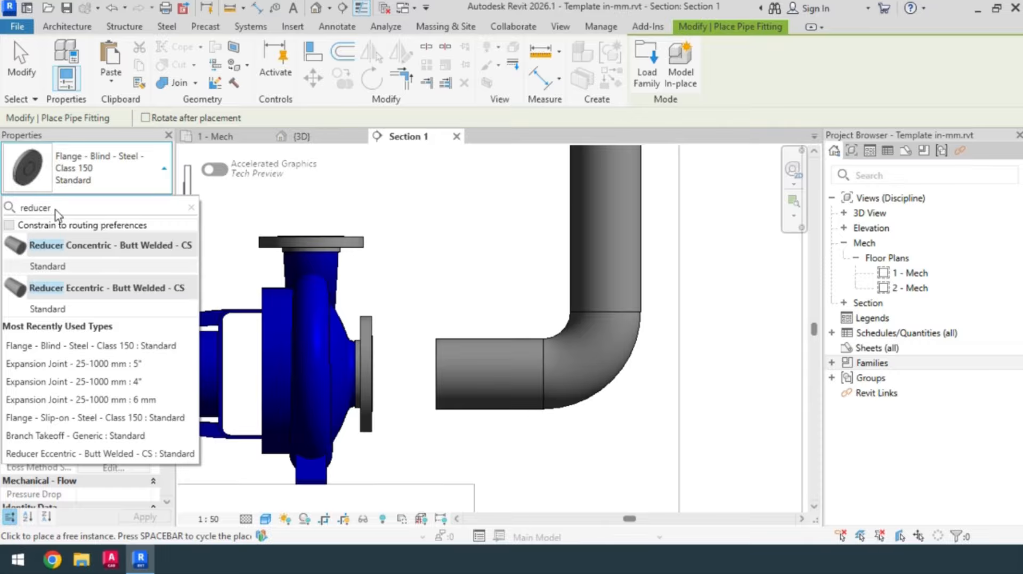
click(56, 311)
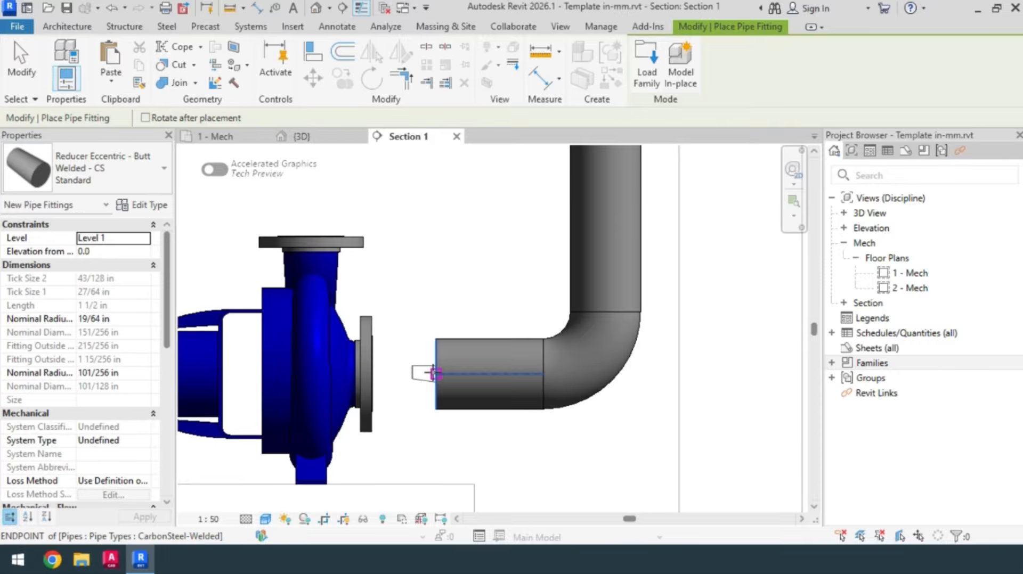
click(440, 448)
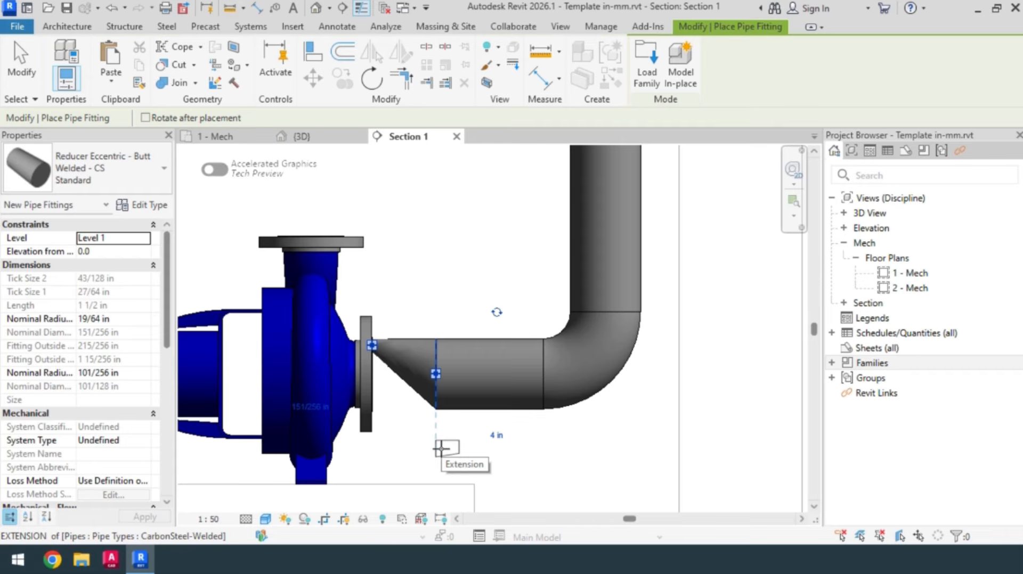
key(Escape)
Set the diameter of the eccentric reducer's pump-side end to 3 in
click(405, 367)
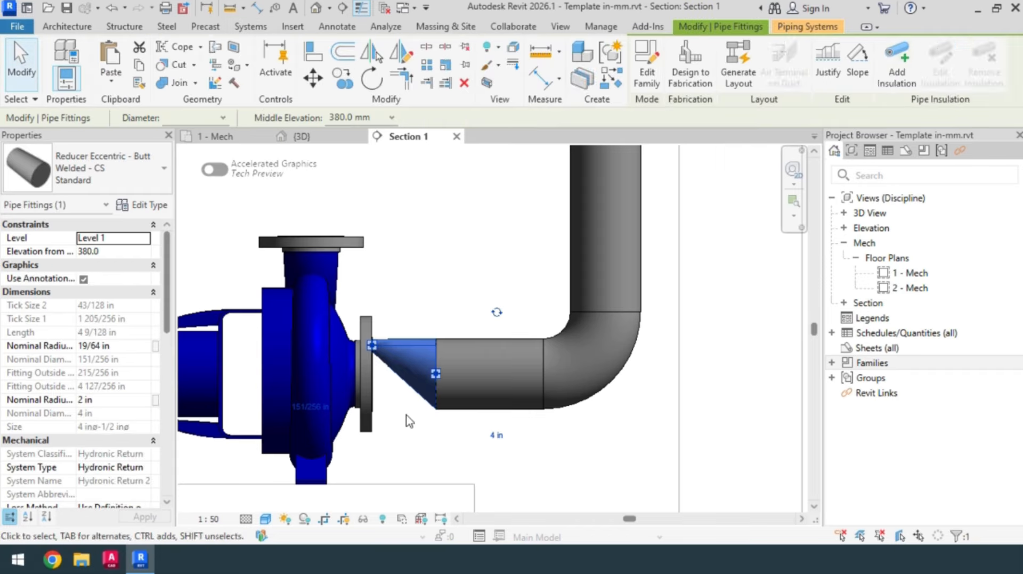
click(310, 407)
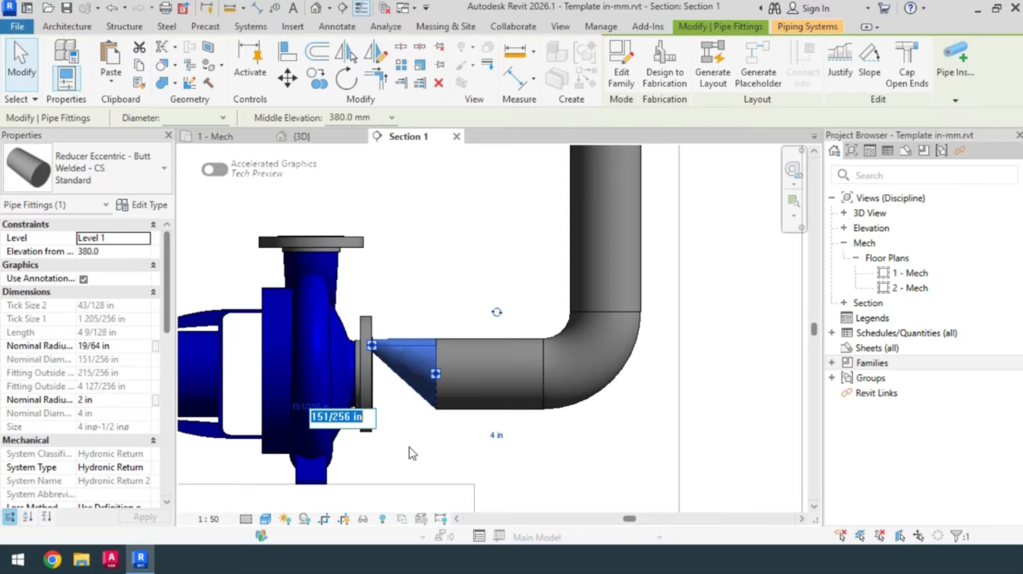
text(3)
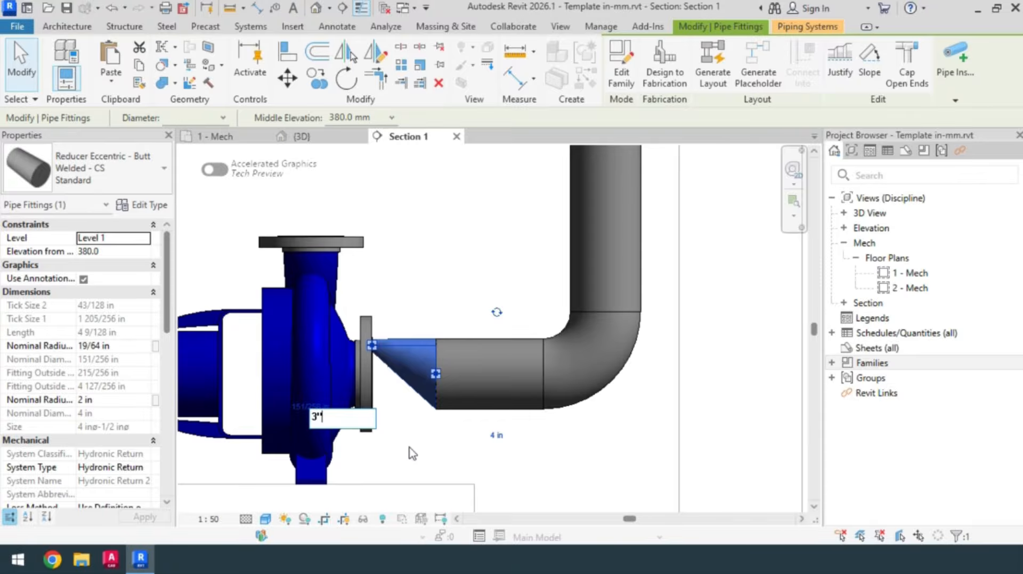
key(Return)
Move the eccentric reducer's 3 in end onto the pump's side flange connector, taking the attached pipe with it
middle_drag(388, 419, 406, 450)
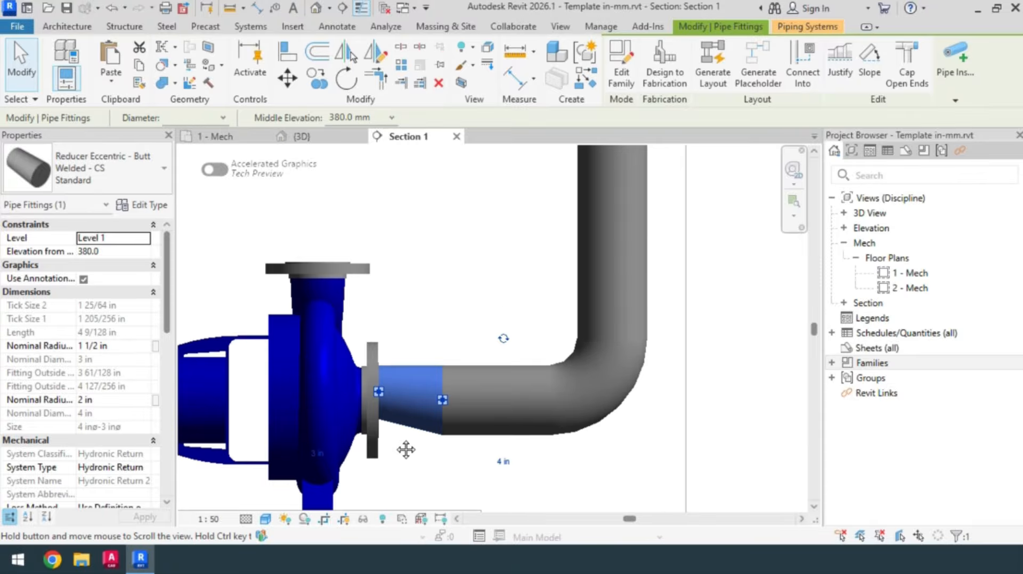
scroll(383, 429, up, 4)
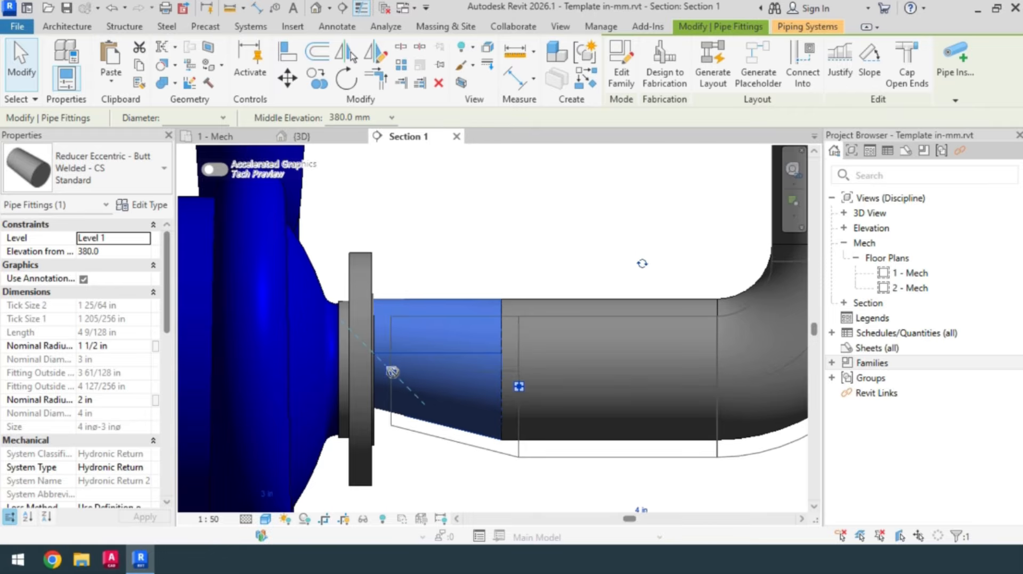
drag(392, 371, 377, 368)
scroll(380, 359, down, 5)
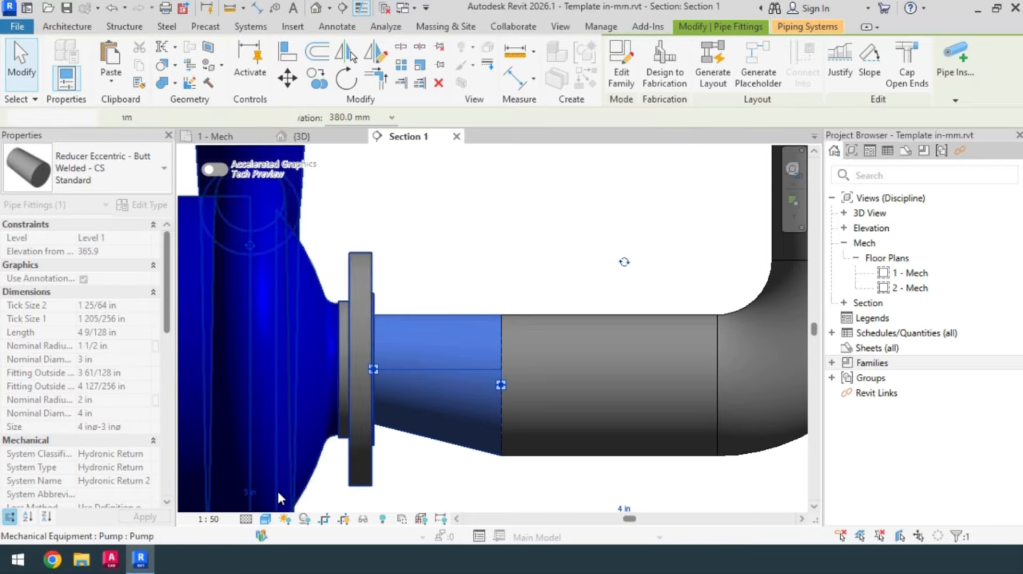
key(Escape)
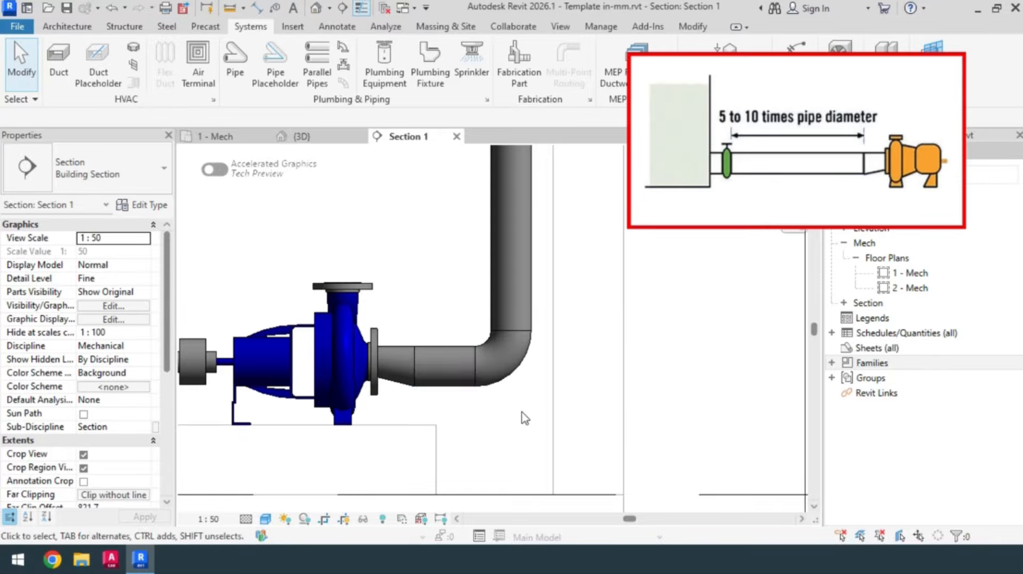
Measure the outside diameter of the horizontal 4 in pipe
click(229, 8)
scroll(494, 398, up, 3)
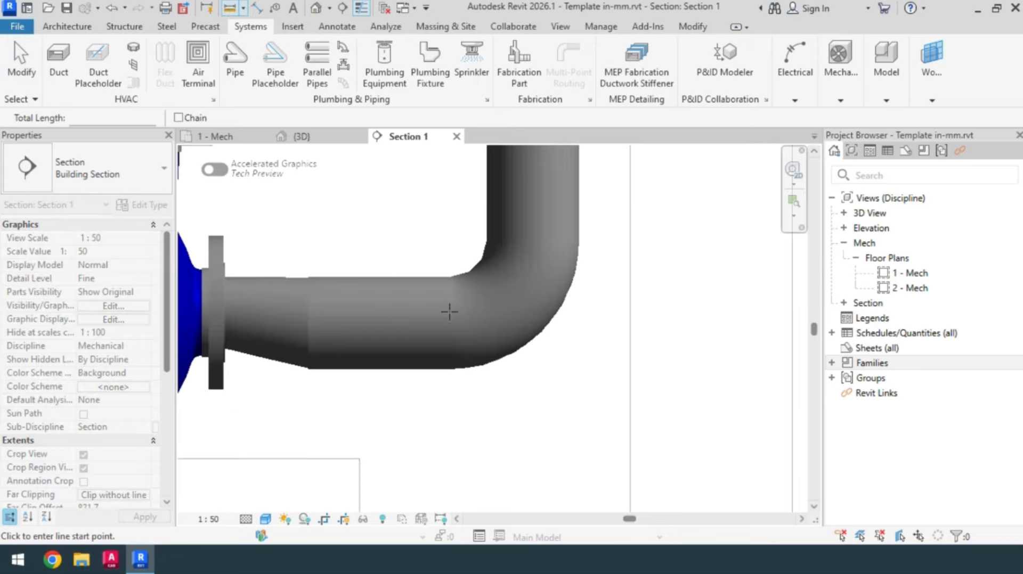
click(450, 277)
click(450, 367)
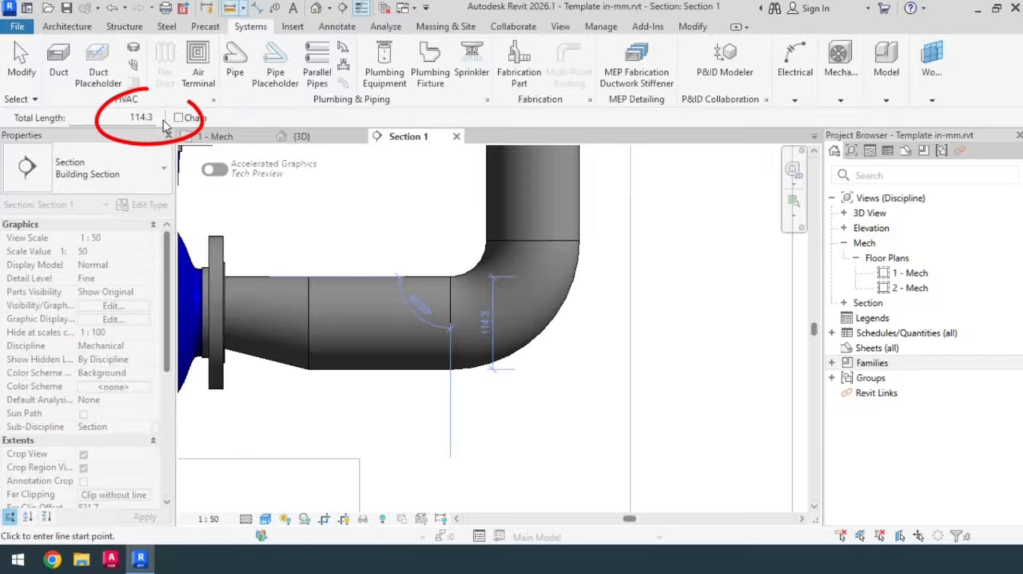
key(Escape)
scroll(387, 227, down, 3)
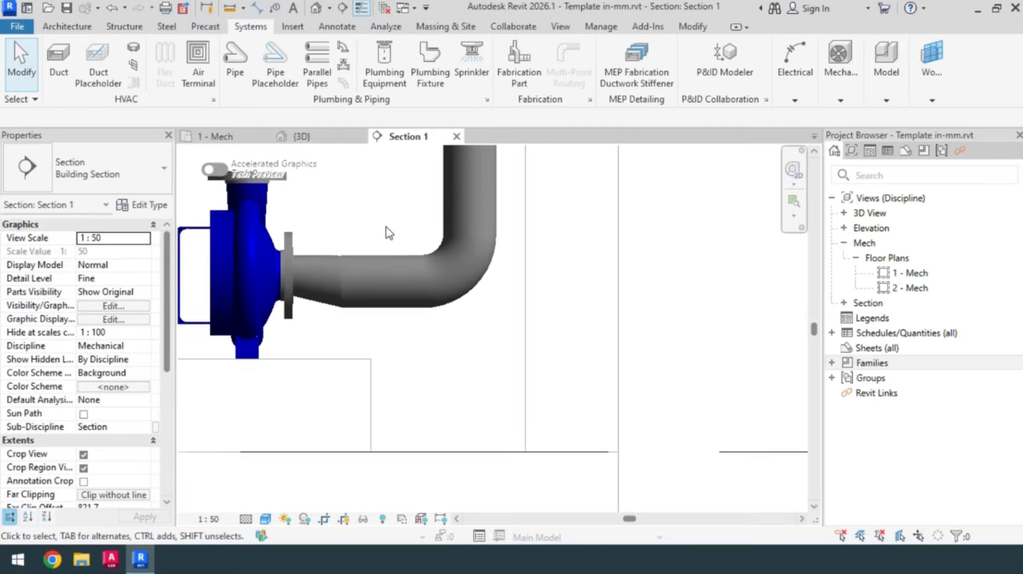
Draw a vertical reference plane offset =114.3*5 from the joint between the eccentric reducer and the pipe, on the side away from the pump
scroll(437, 376, down, 2)
key(r)
key(p)
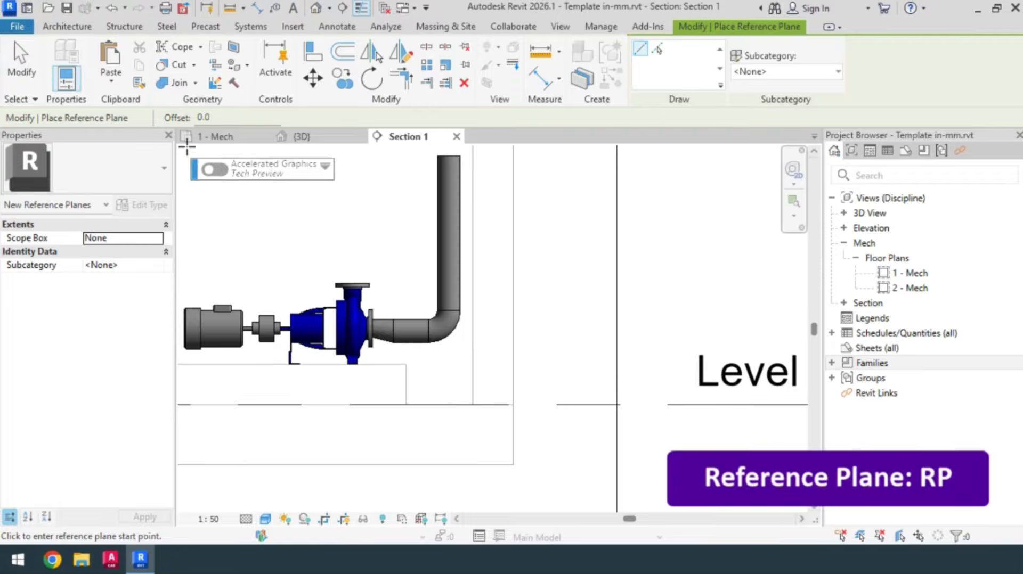
click(218, 117)
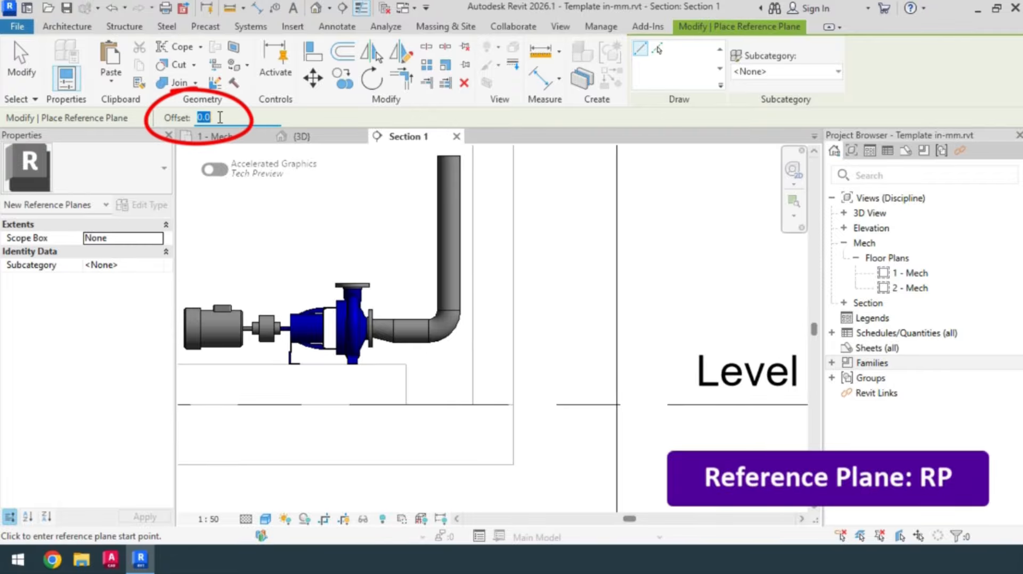
text(=114.3*5)
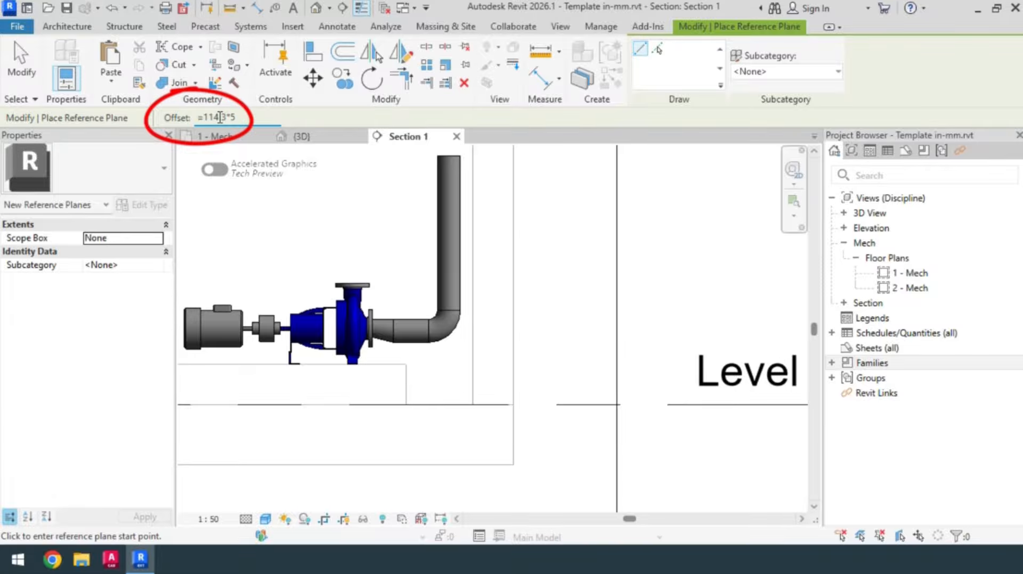
key(Return)
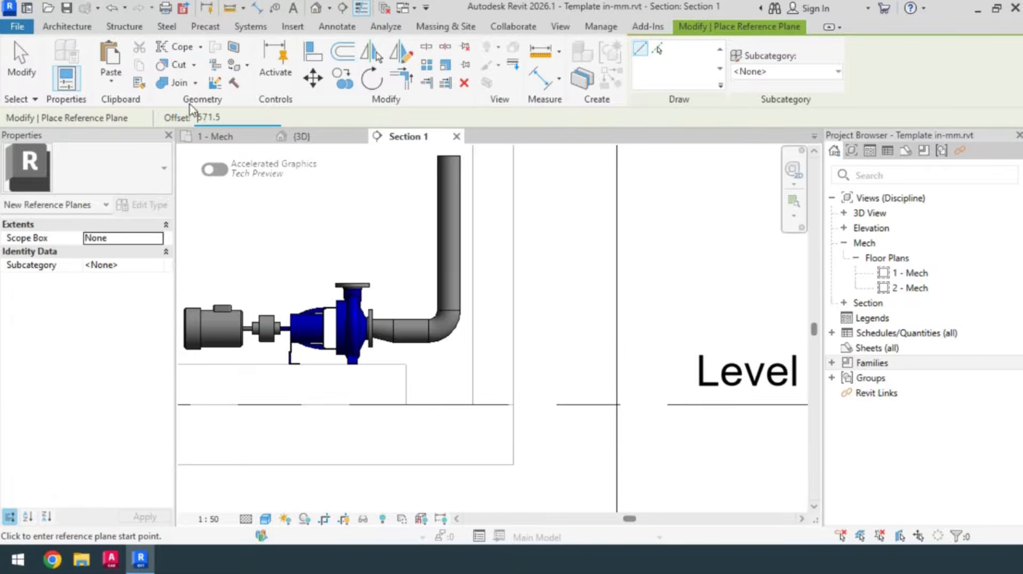
scroll(408, 400, up, 3)
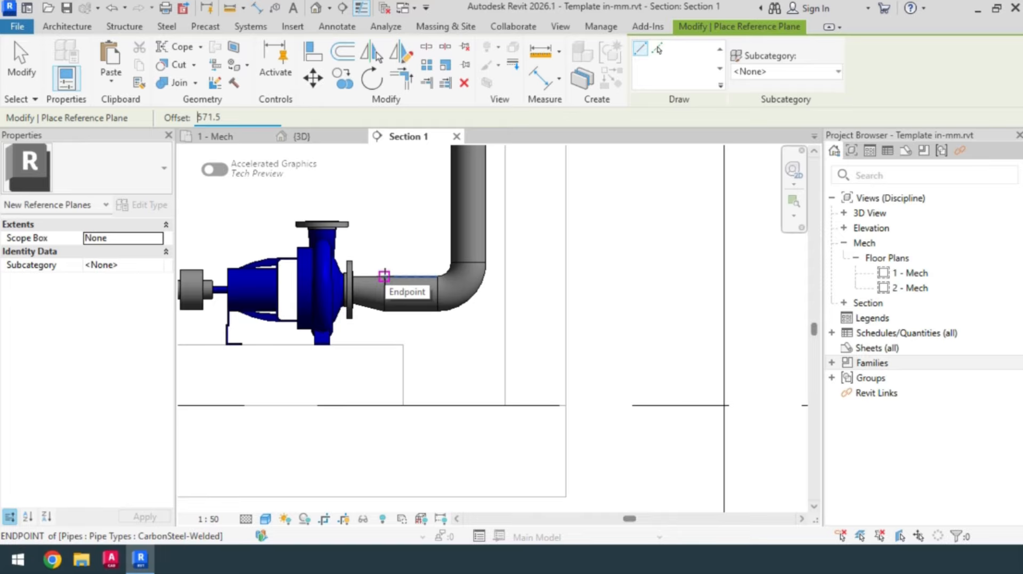
click(384, 276)
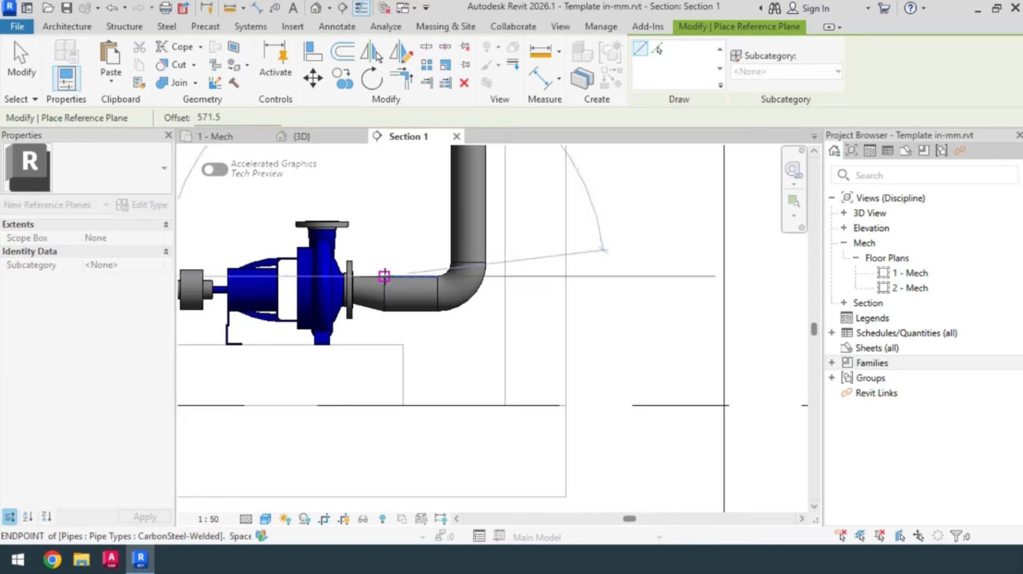
click(384, 385)
key(Escape)
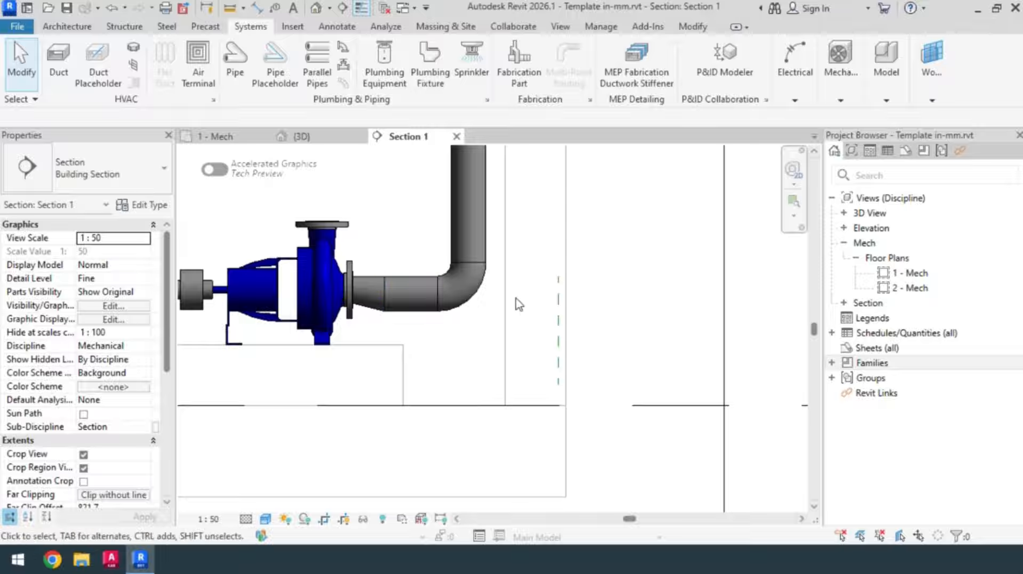
Nudge the vertical 4 in pipe away from the pump until the elbow's joint with the horizontal pipe meets the reference plane
click(483, 250)
key(Right)
key(Right)
key(Right)
key(Right)
key(Right)
key(Right)
key(Right)
key(Right)
key(Right)
key(Right)
key(Right)
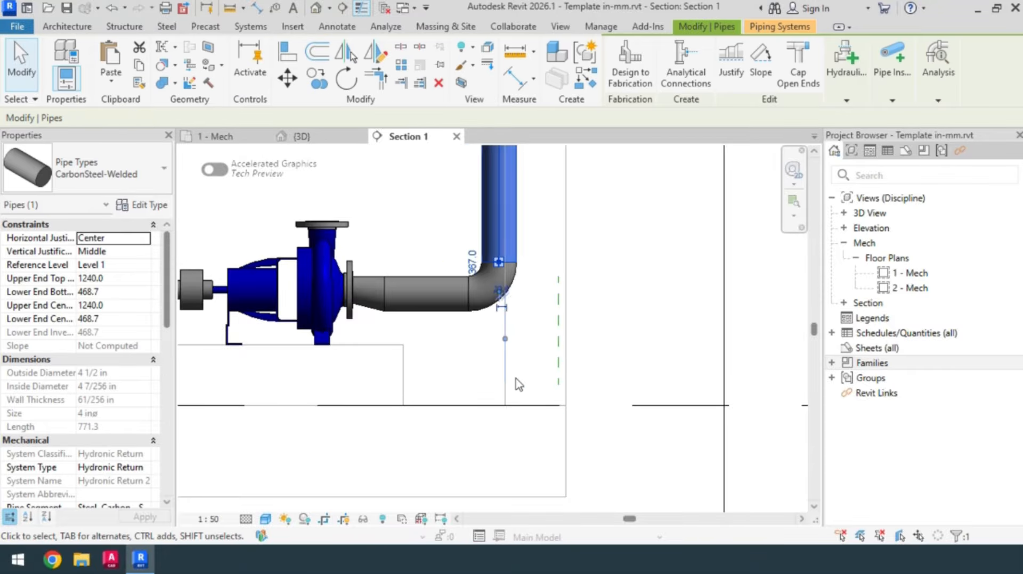
key(Right)
key(Right)
key(Right)
key(Right)
key(Right)
key(Right)
key(Right)
key(Right)
key(Right)
key(Right)
key(Right)
key(Right)
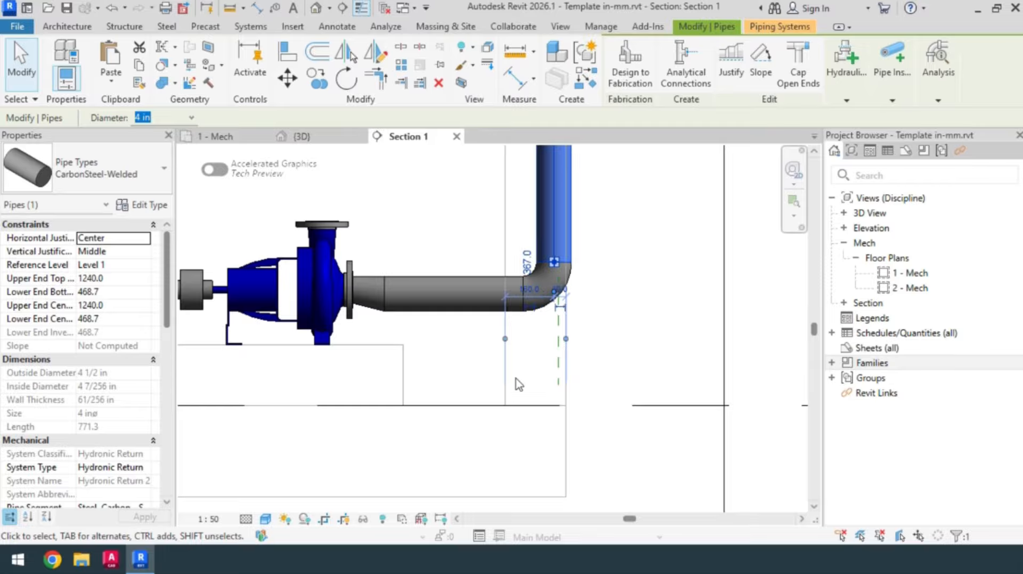
key(Right)
key(Right)
key(Right)
key(Right)
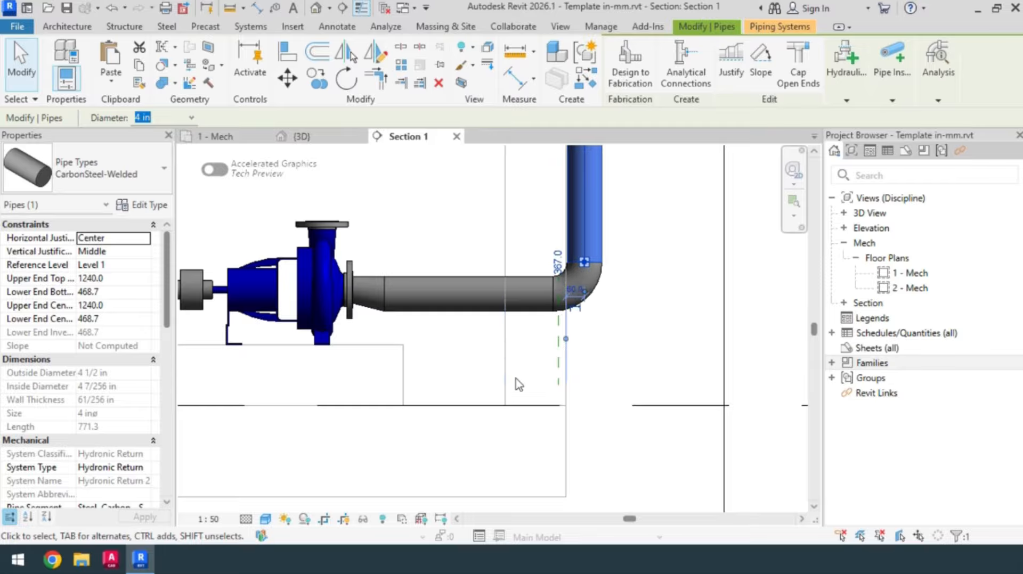
key(Left)
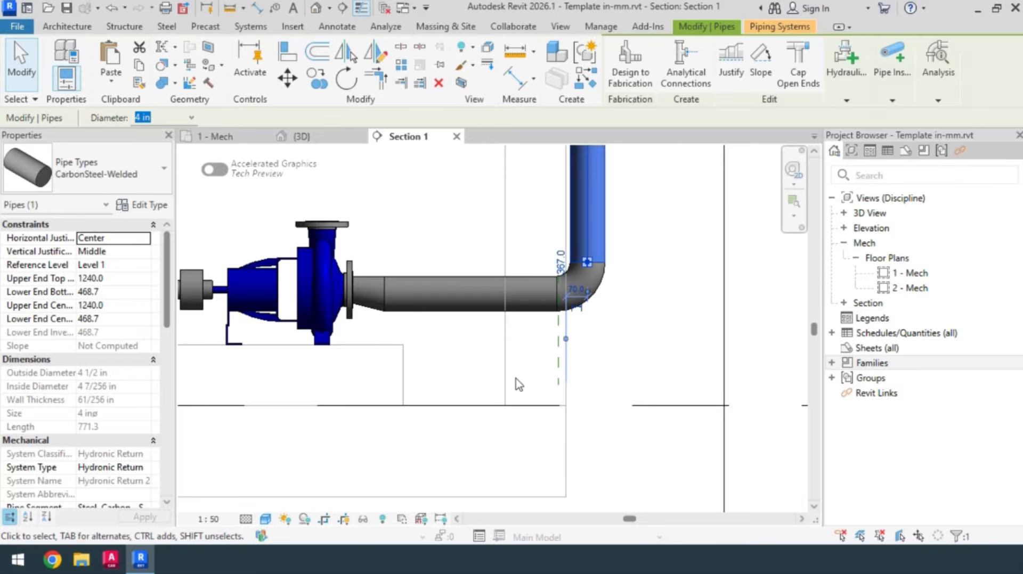
click(636, 461)
Shift the pump together with its reducer, elbow and pipes away from the wall so the riser stands inside the room
scroll(586, 313, down, 4)
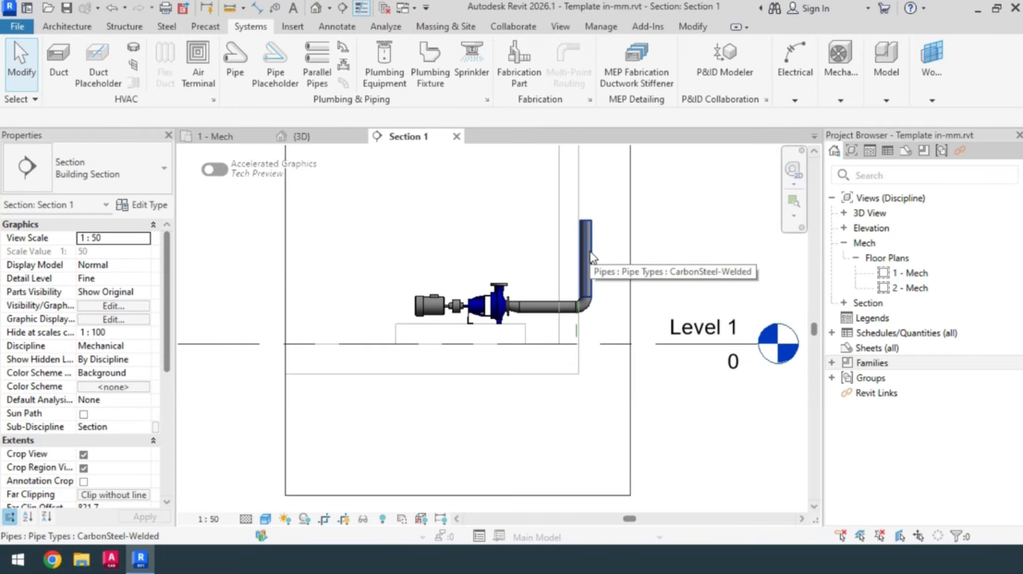
drag(341, 185, 378, 218)
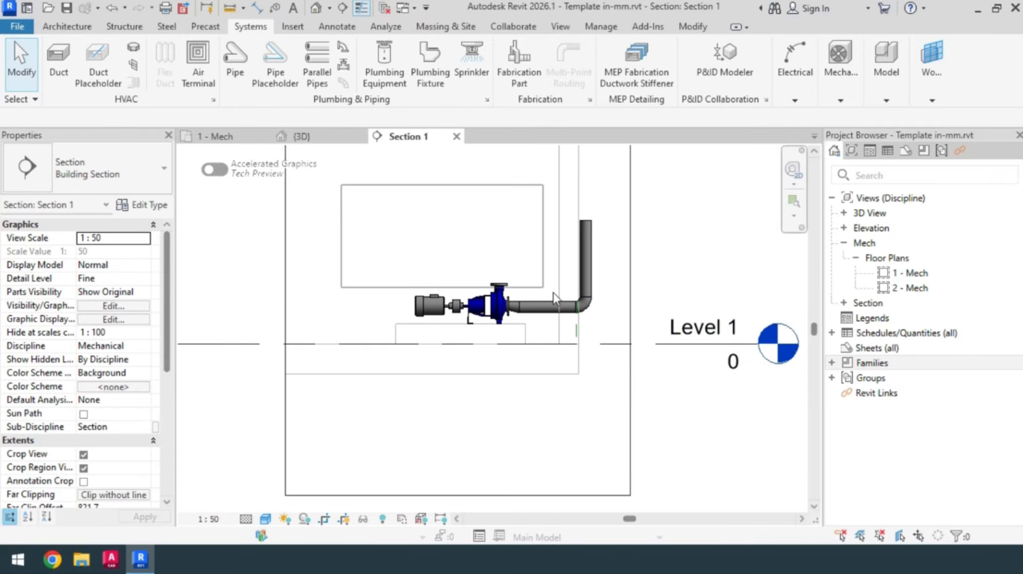
drag(554, 298, 620, 345)
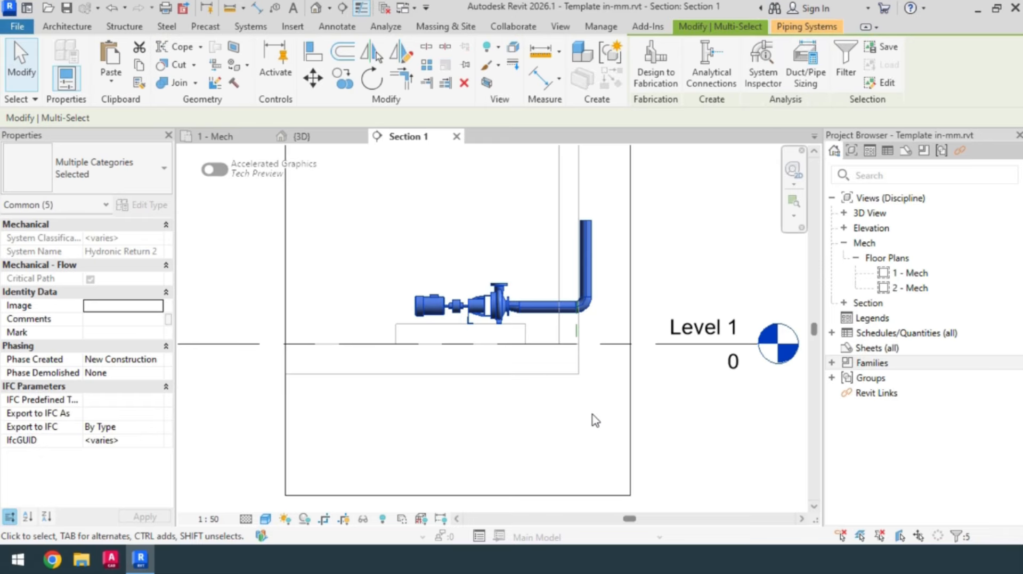
key(Left)
key(Left)
key(Left)
key(Left)
key(Left)
key(Left)
key(Left)
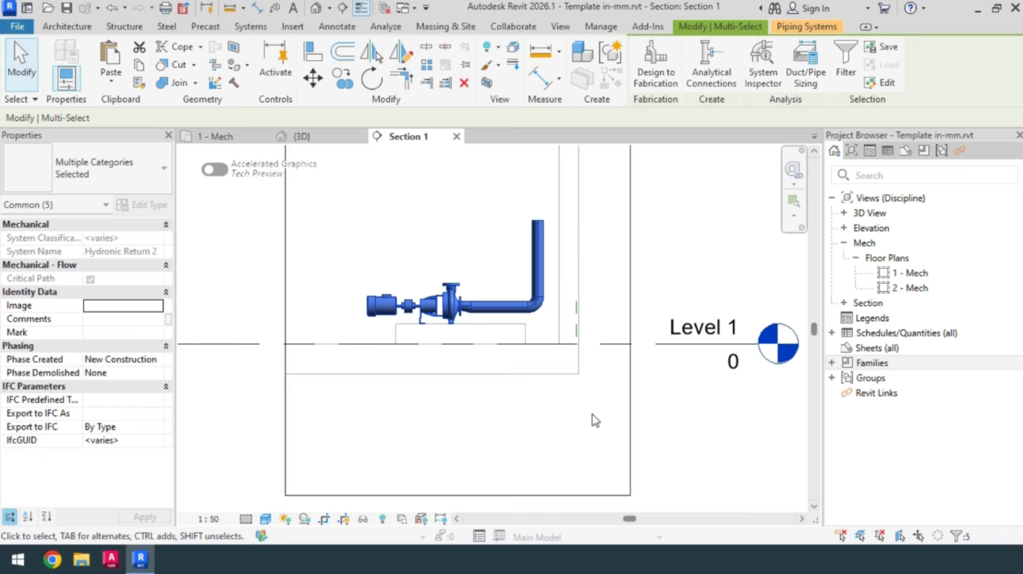
click(592, 415)
scroll(590, 413, down, 1)
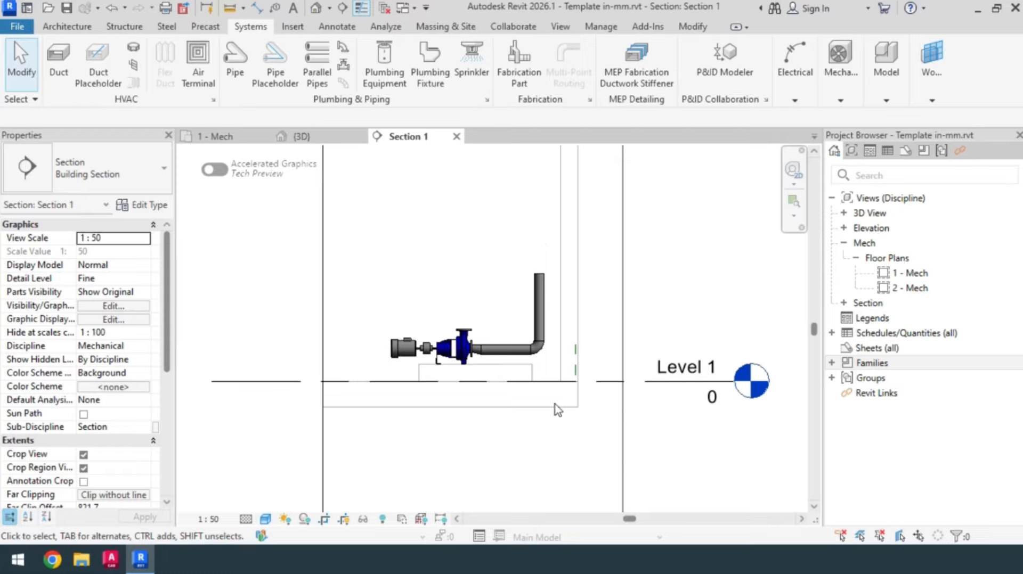
scroll(558, 423, down, 1)
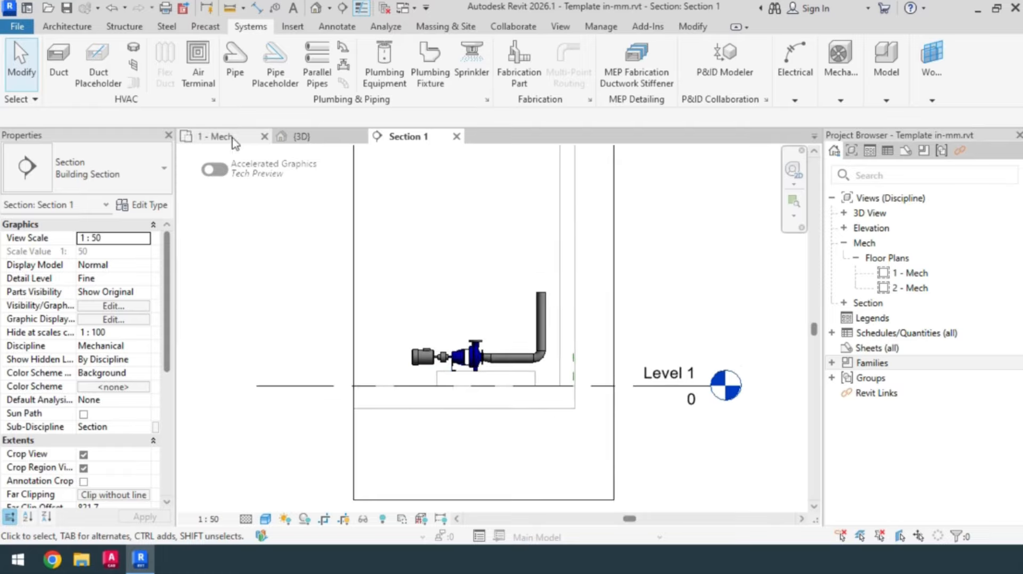
In the 1 - Mech plan, draw a horizontal 4 in pipe from the riser's top end at 1240 mm elevation, past the second pump
click(232, 138)
scroll(514, 304, up, 4)
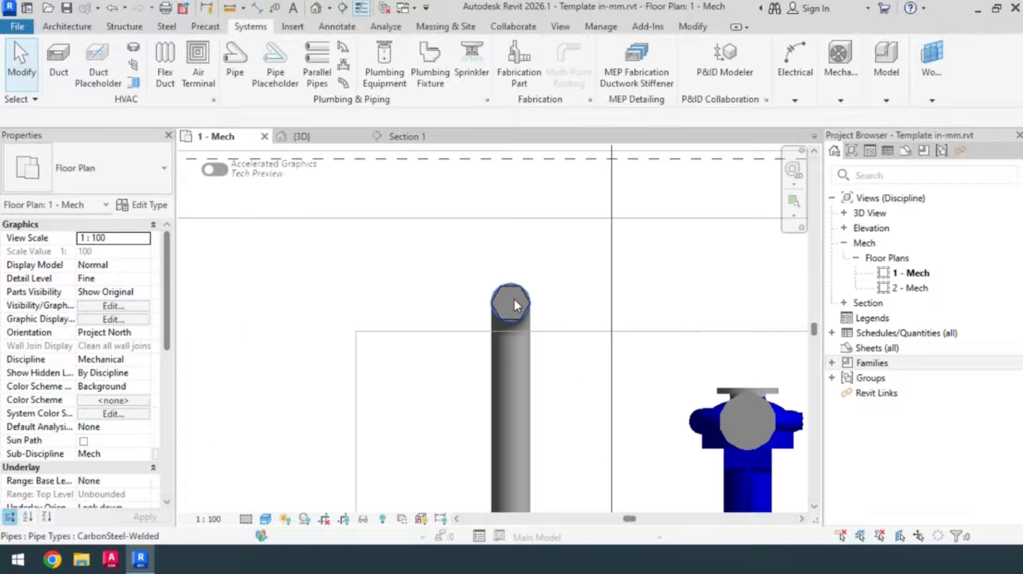
click(514, 302)
right_click(512, 304)
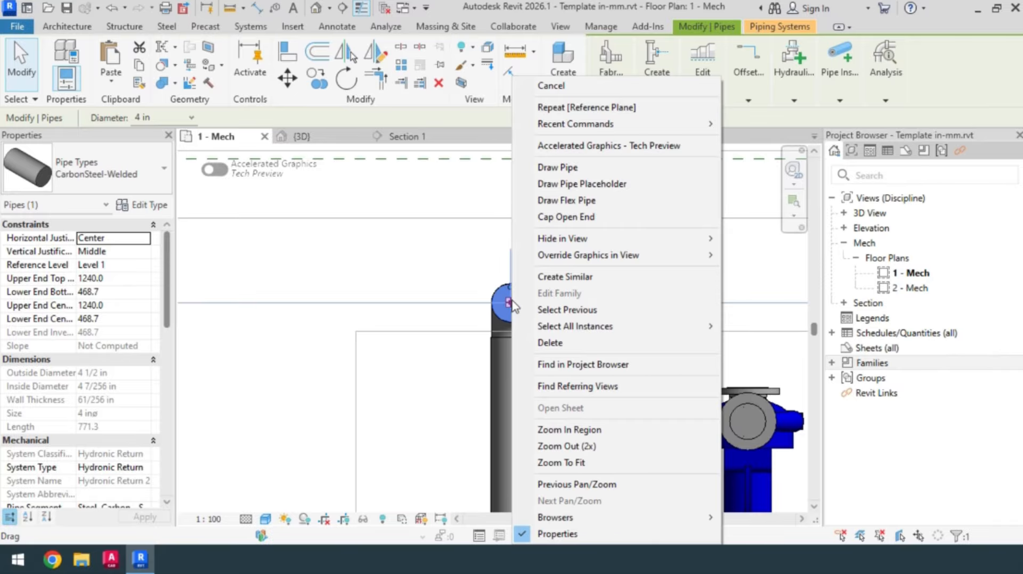
click(565, 172)
scroll(496, 265, down, 3)
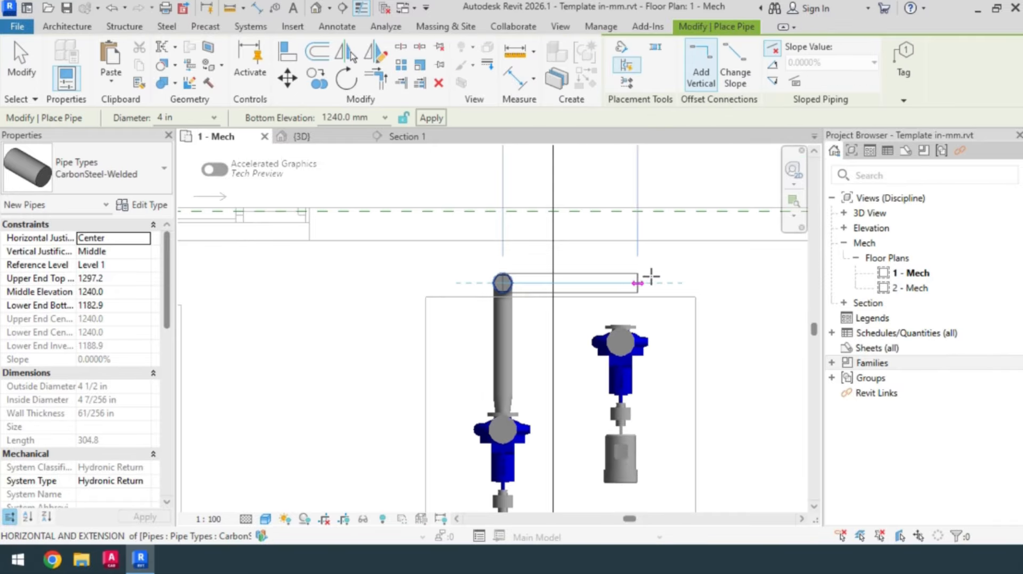
click(684, 276)
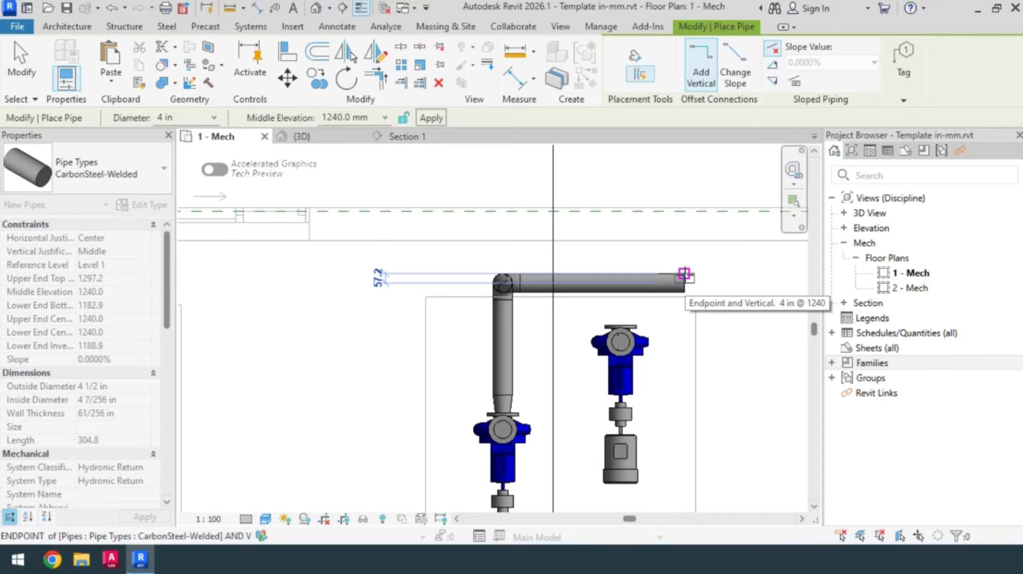
key(Escape)
key(Escape)
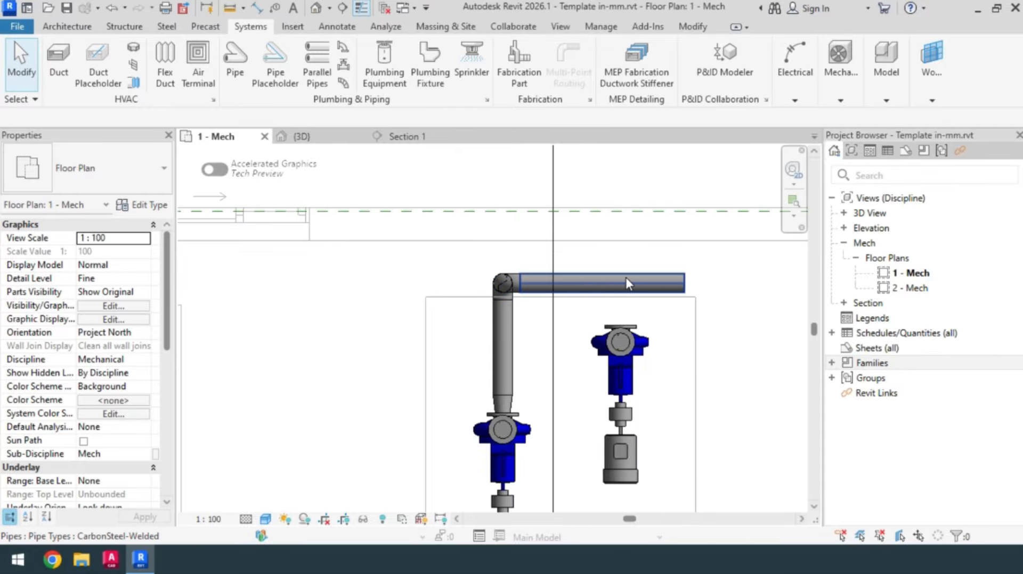
Isolate both pumps and their piping in a section-boxed 3D view and orbit to the riser side
scroll(498, 283, up, 2)
scroll(477, 282, down, 4)
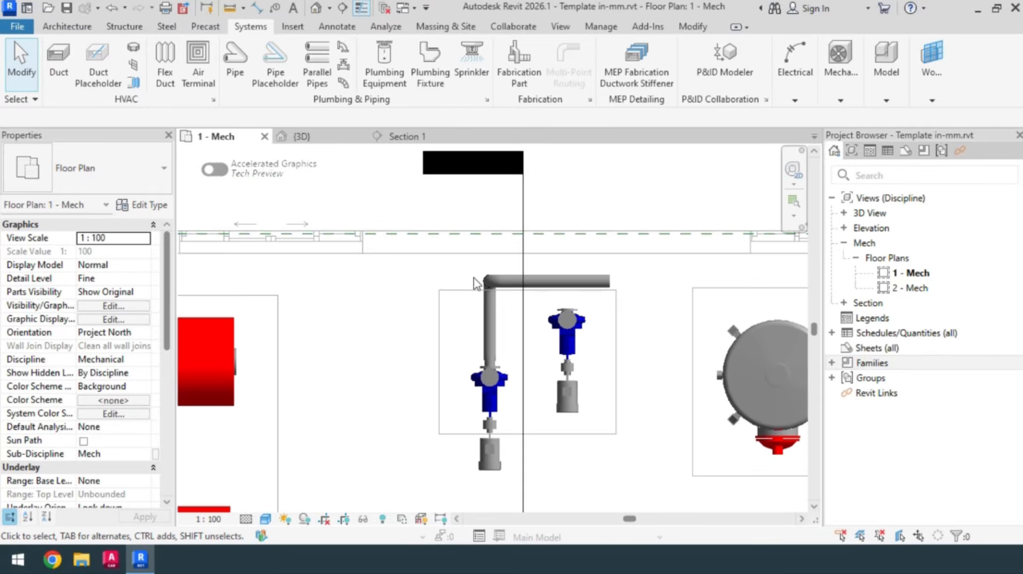
drag(424, 204, 653, 508)
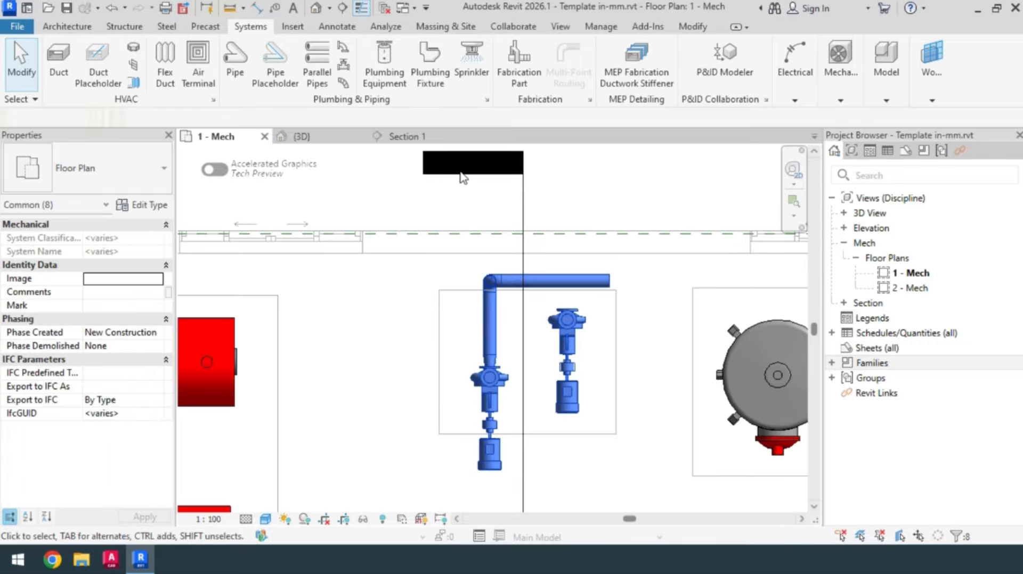
click(486, 82)
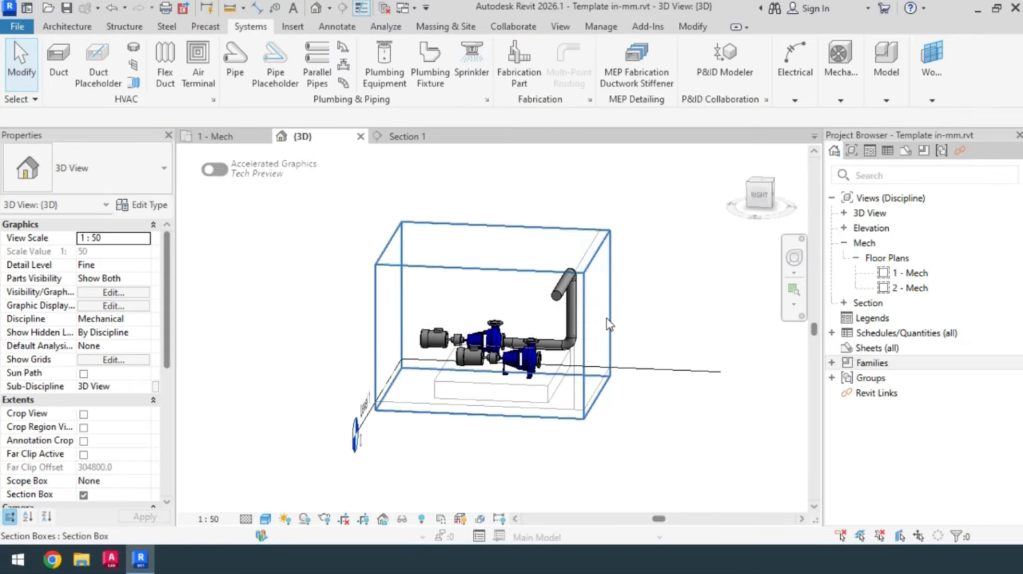
shift+middle_drag(642, 303, 516, 325)
middle_drag(431, 389, 569, 432)
Delete the elbow joining the riser to the upper horizontal pipe
scroll(535, 339, up, 3)
click(534, 339)
key(Delete)
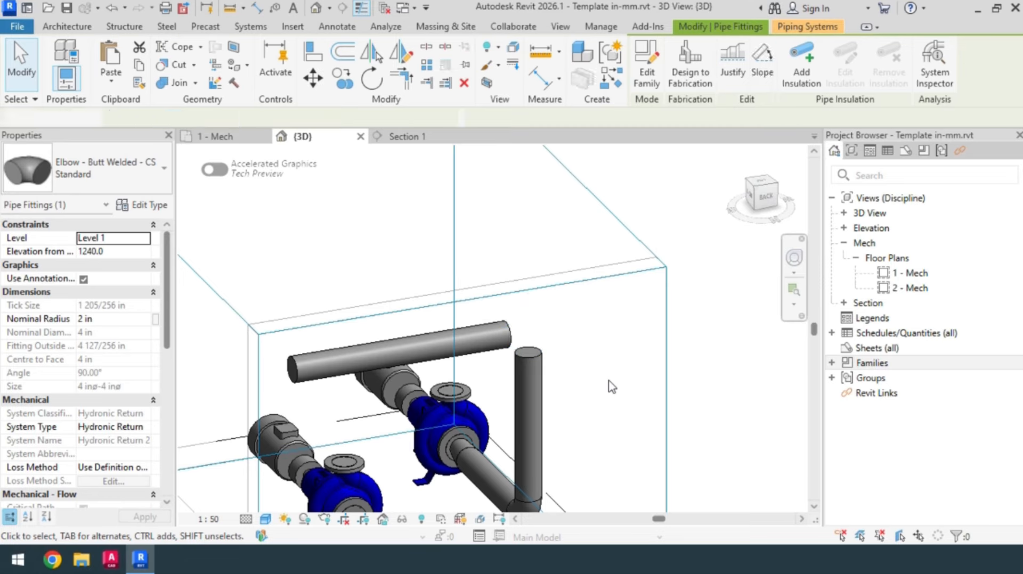
Set the upper horizontal pipe's diameter to 6 in and, in plan, extend it past the riser to a length of 1500 mm
click(348, 363)
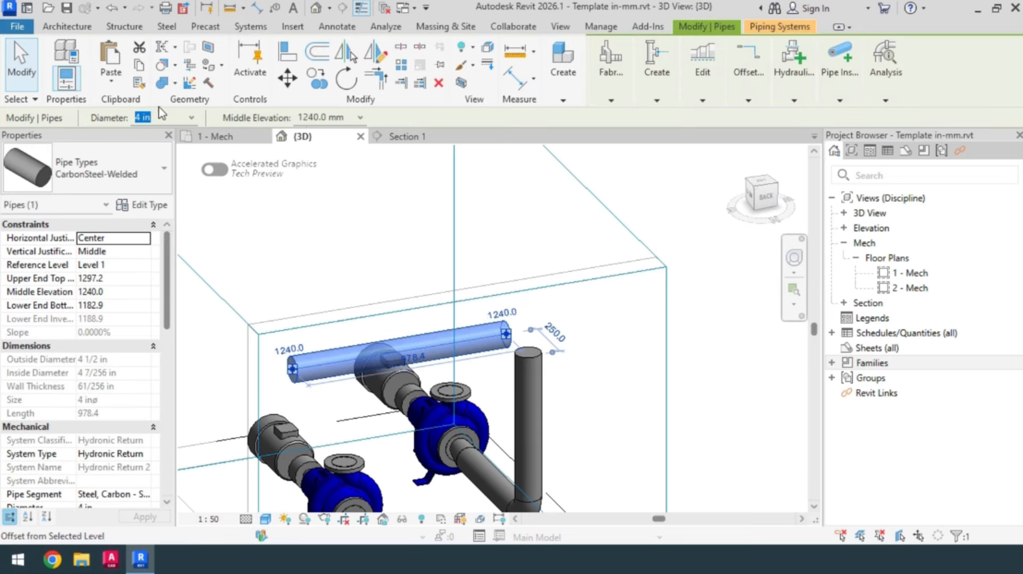
click(639, 391)
click(208, 137)
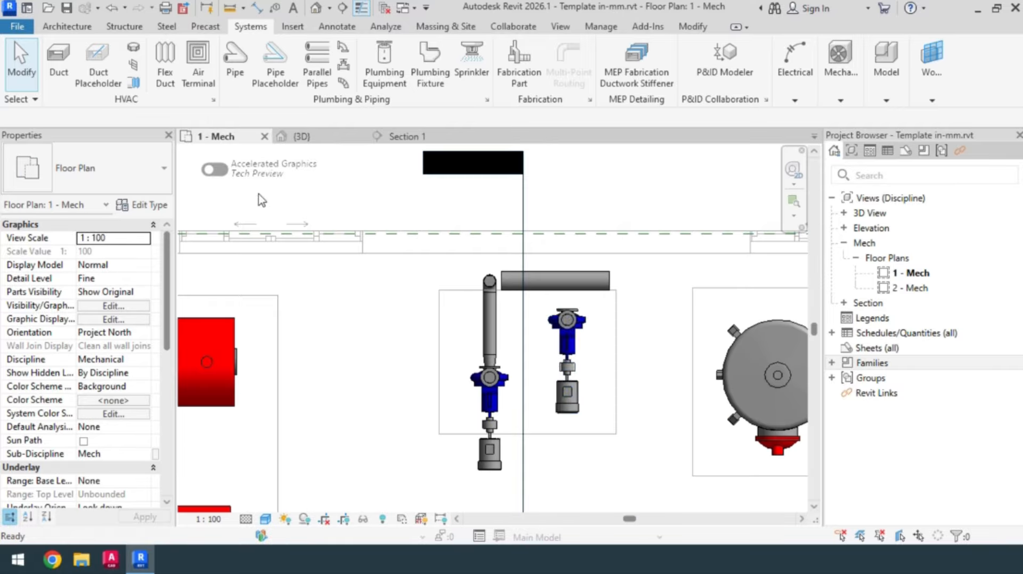
click(503, 281)
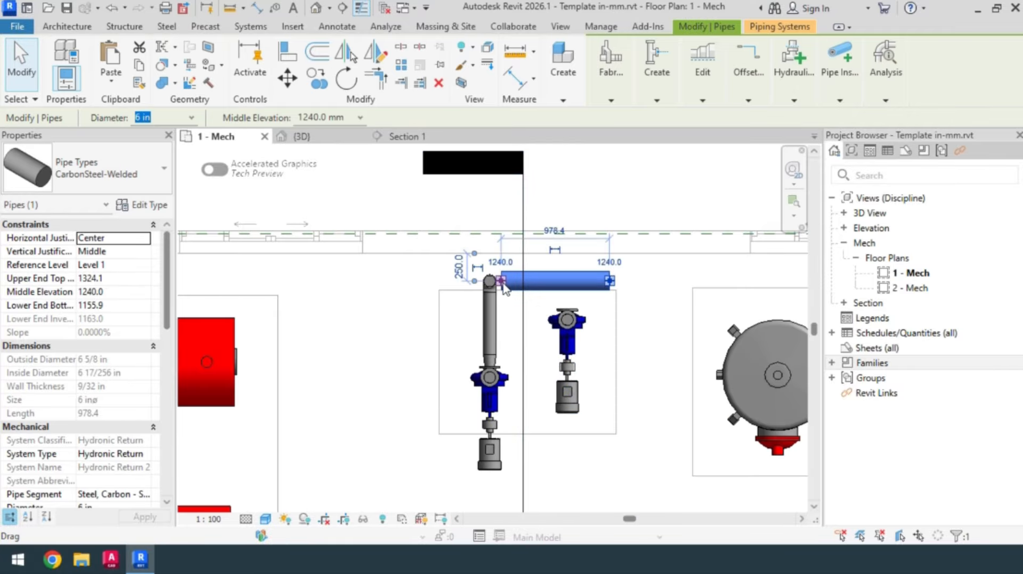
drag(501, 281, 443, 281)
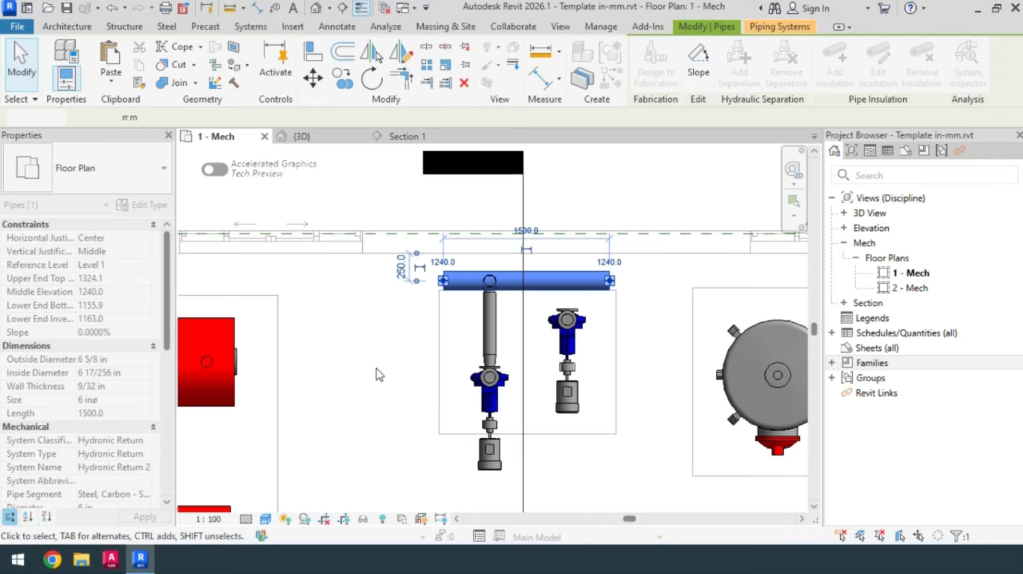
click(396, 433)
In the Section 1 view, extend the riser's upper end to the centre of the 6 in header to connect them
click(524, 486)
right_click(527, 487)
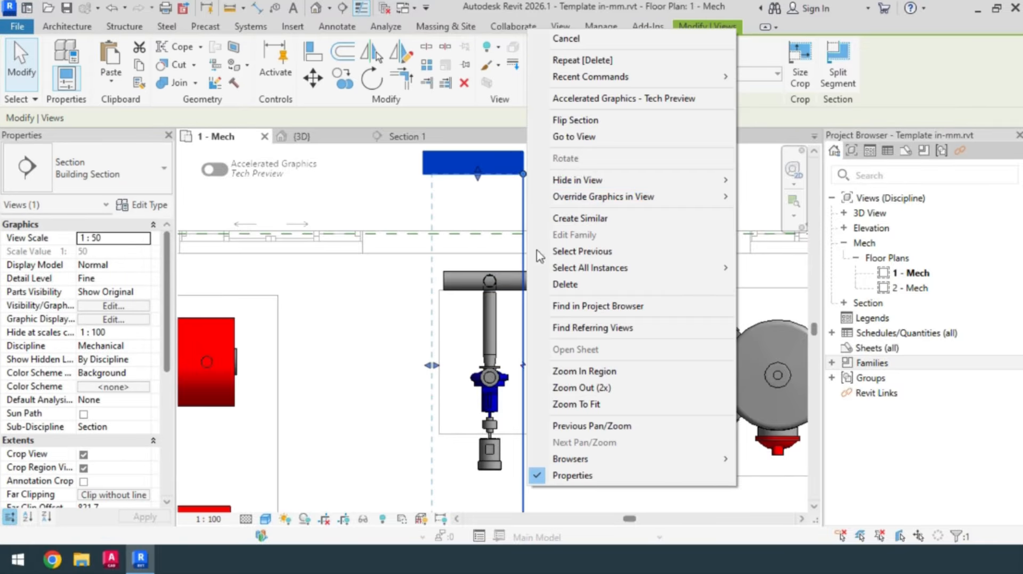
click(567, 153)
scroll(553, 323, up, 3)
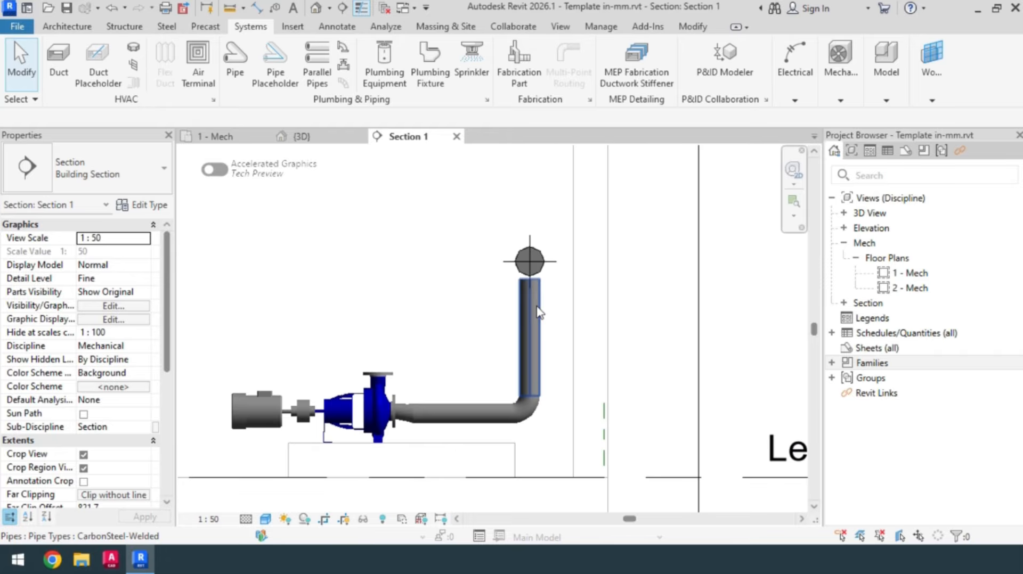
click(531, 325)
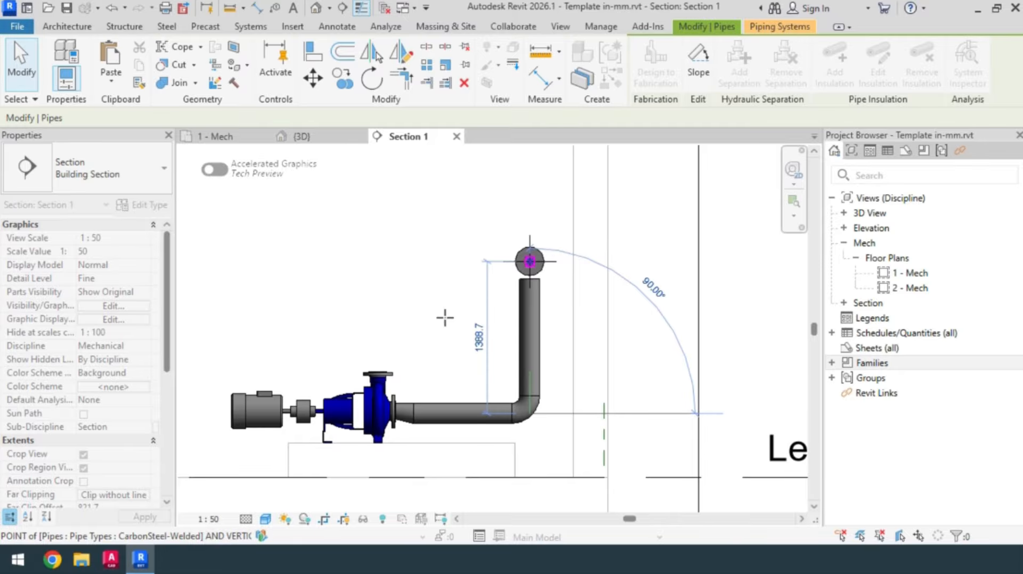
click(436, 326)
scroll(498, 325, down, 2)
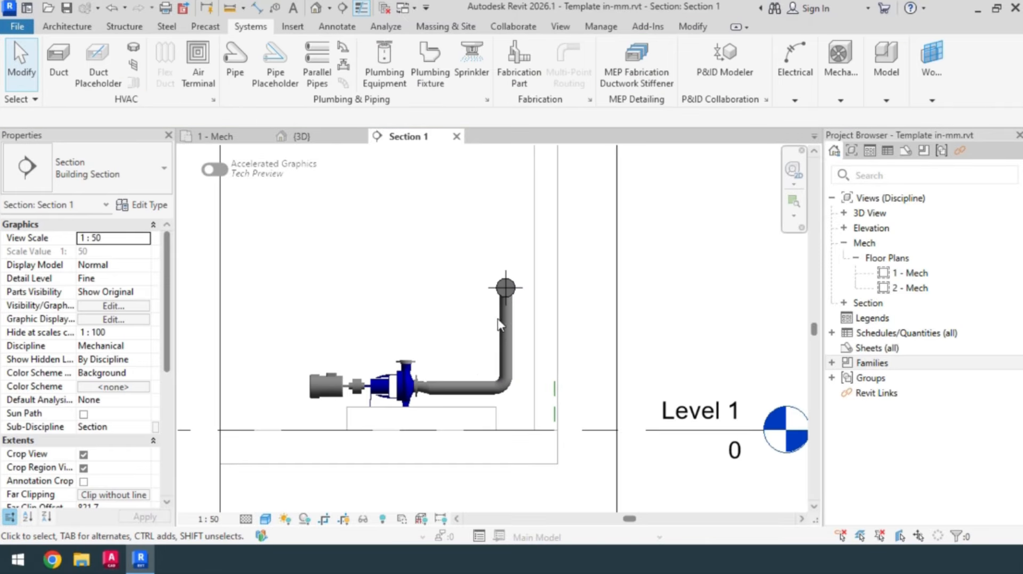
Delete the second, unconnected pump from the foundation in the 1 - Mech plan
key(ctrl+Tab)
middle_drag(584, 447, 552, 367)
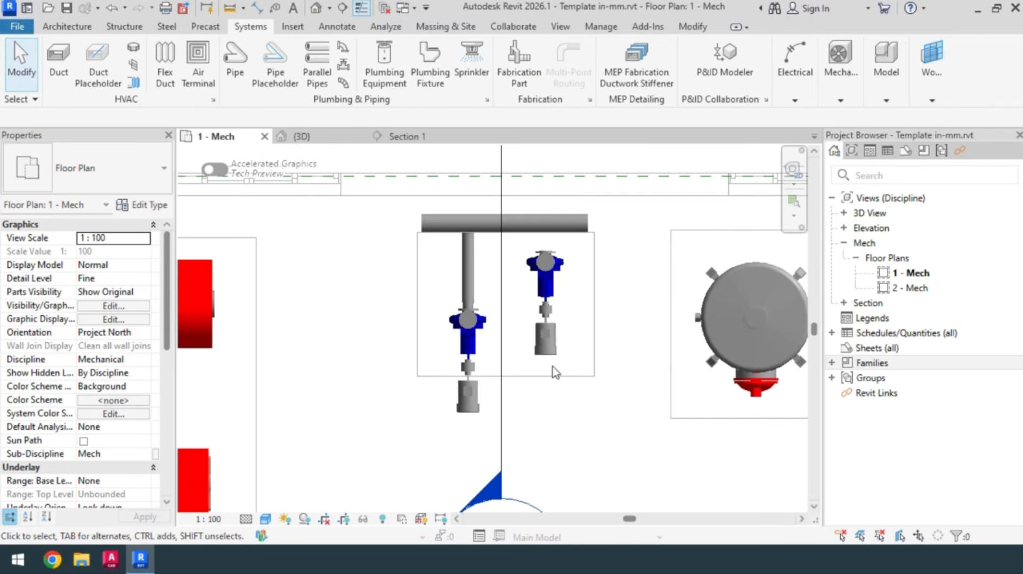
click(548, 339)
key(Delete)
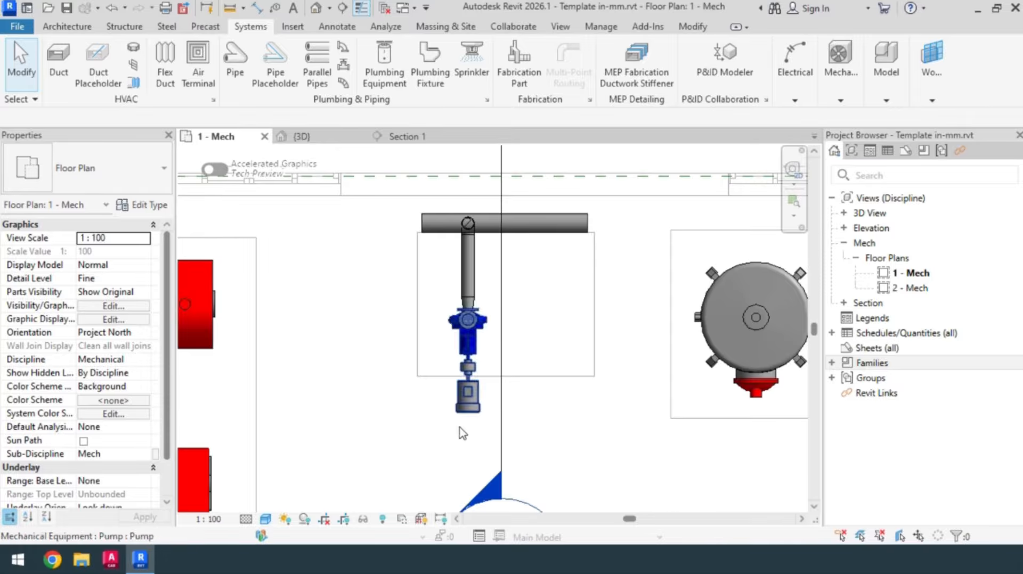
Copy the remaining pump with its connected pipes and fittings 700 mm along the header, towards the deleted pump's place
click(514, 197)
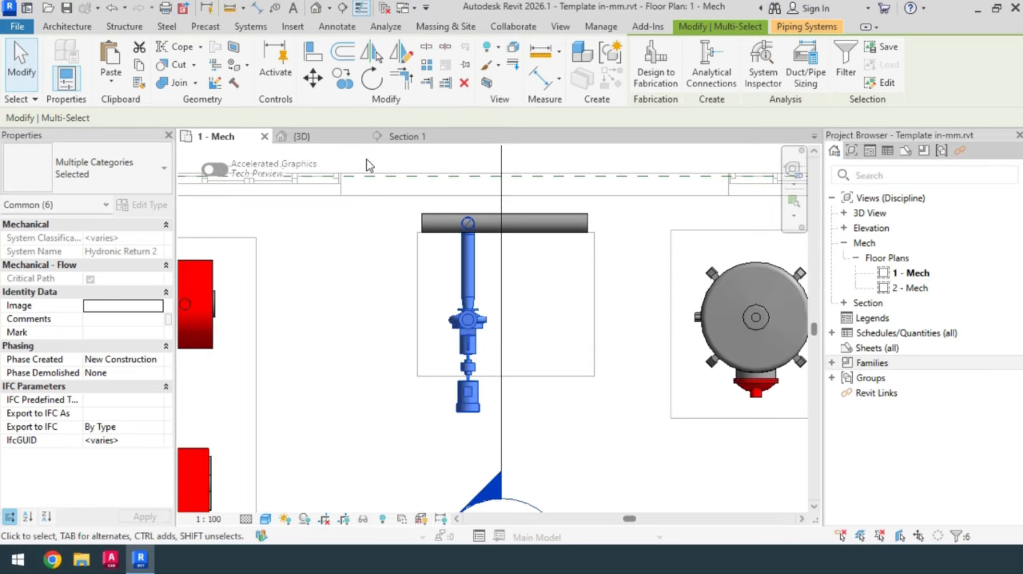
click(344, 80)
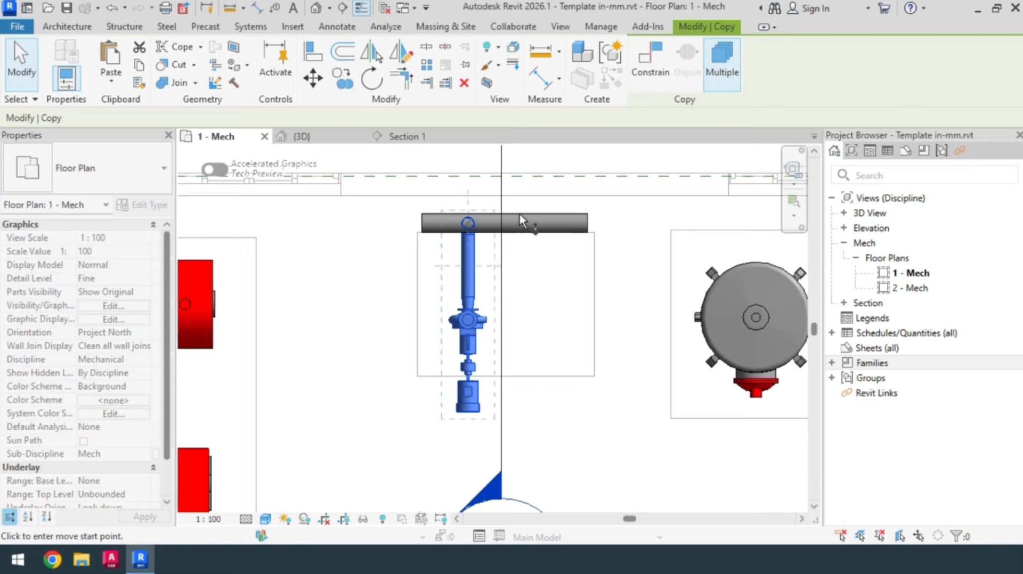
scroll(469, 218, up, 3)
click(482, 242)
scroll(477, 241, down, 2)
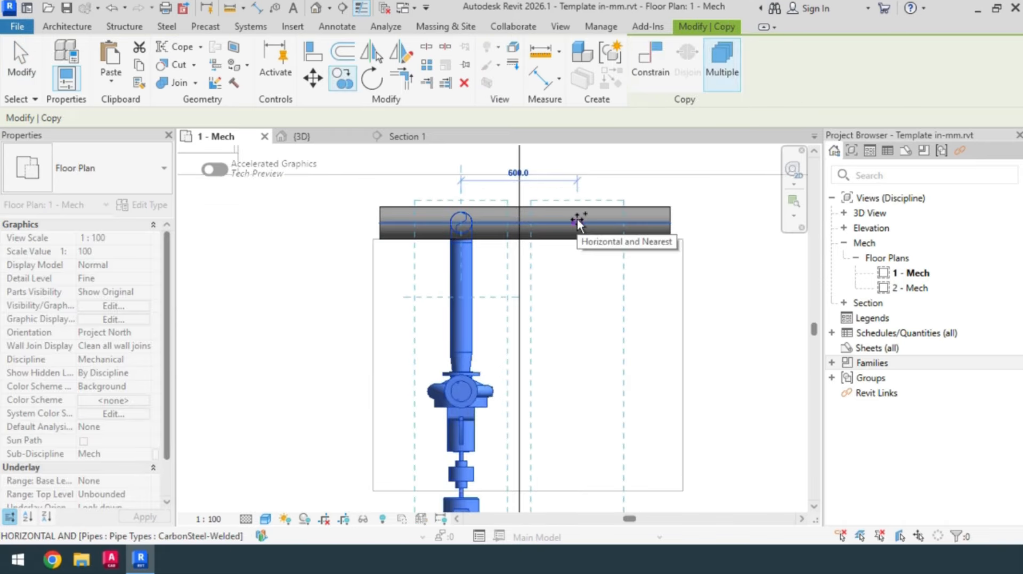
text(700)
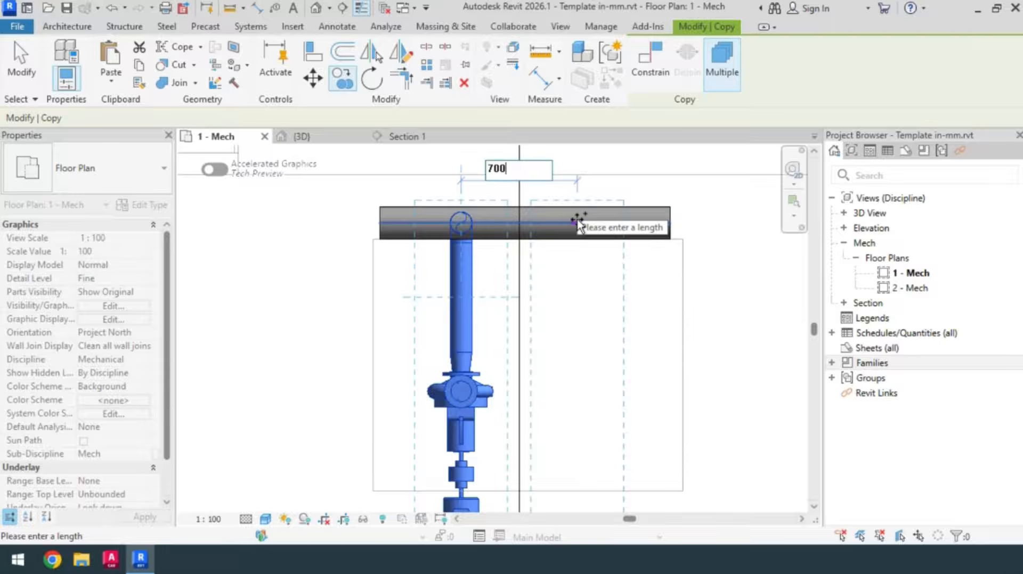
key(Return)
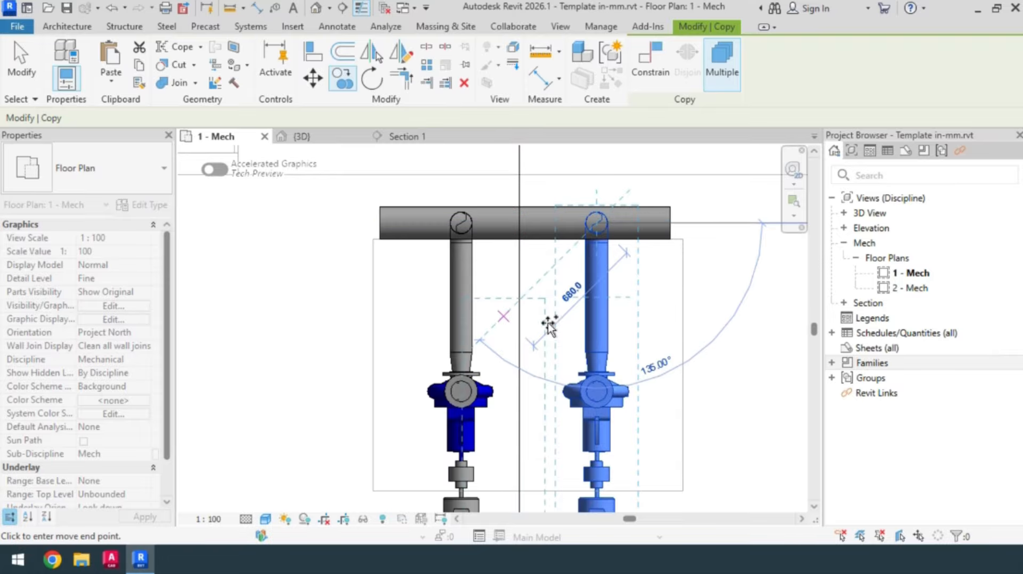
scroll(554, 298, down, 2)
key(Escape)
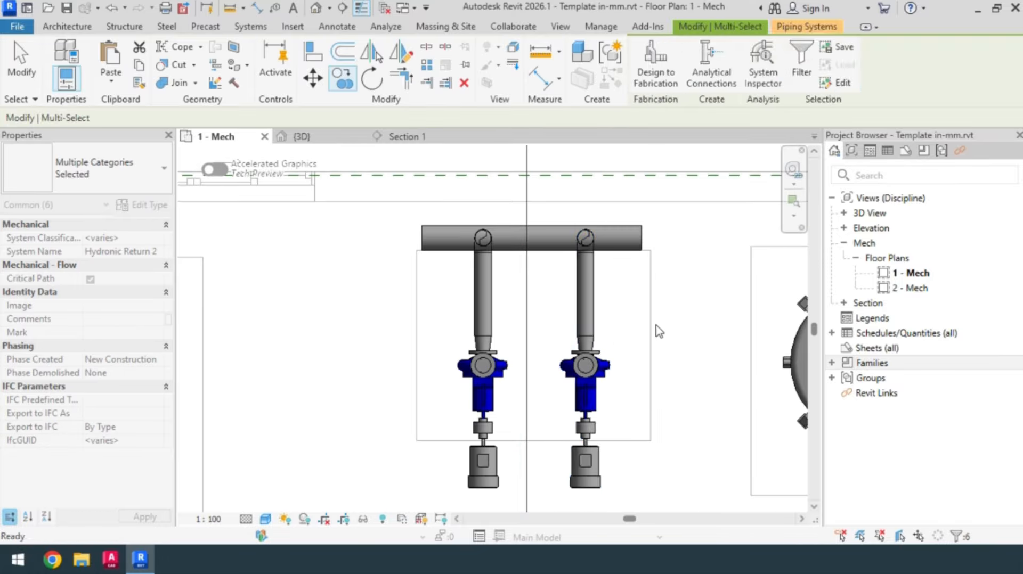
In the 1 - Mech plan, start a 4 in pipe at 3000 mm middle elevation from the boiler header's centreline, running horizontally towards the pumps
key(Escape)
scroll(607, 314, down, 3)
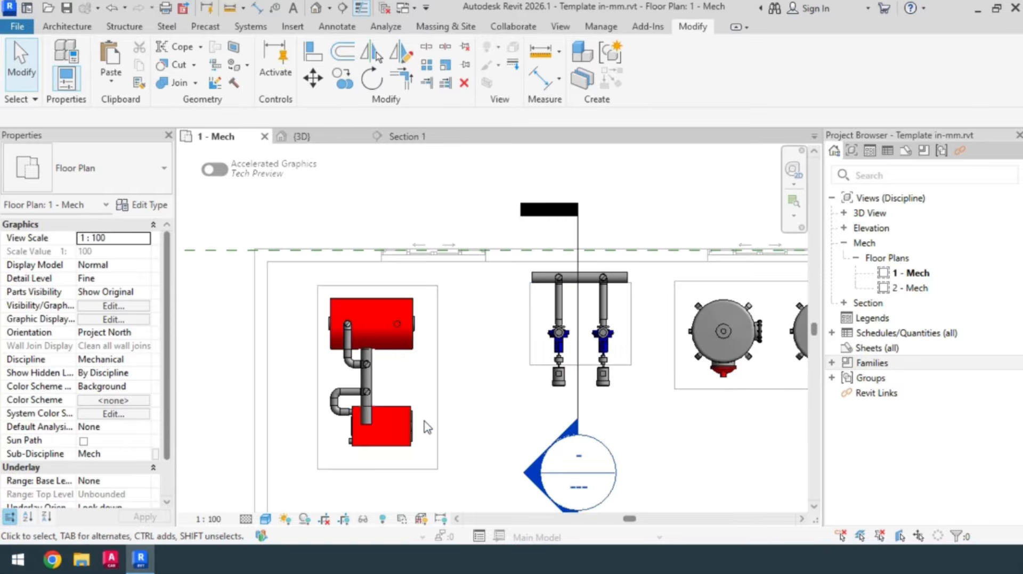
scroll(388, 387, up, 3)
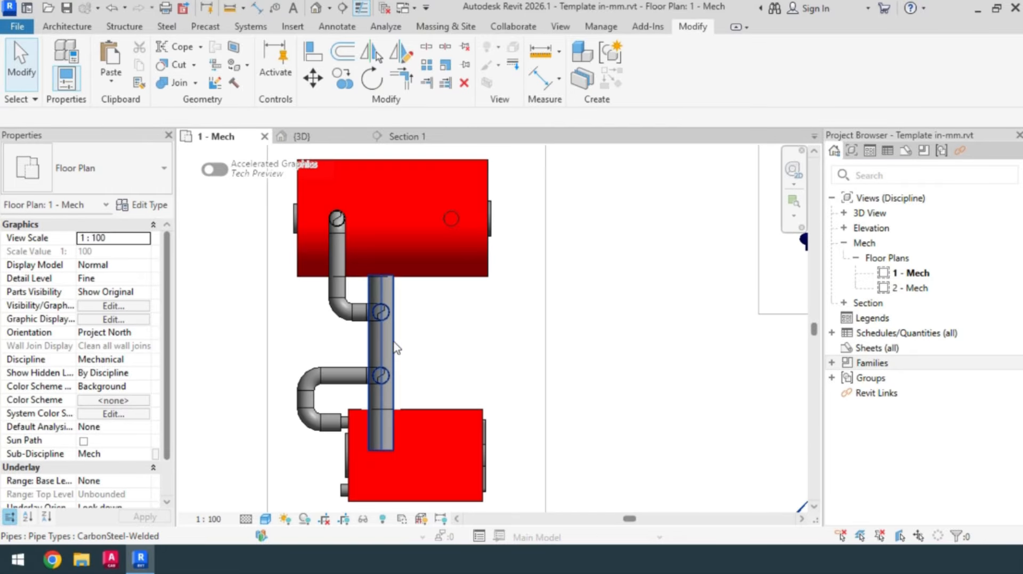
click(405, 358)
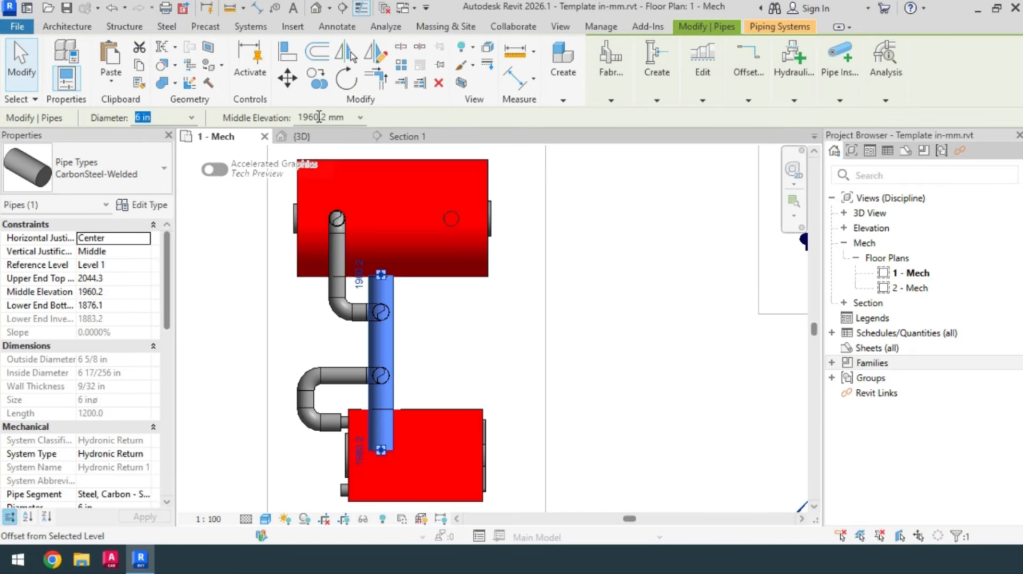
click(528, 382)
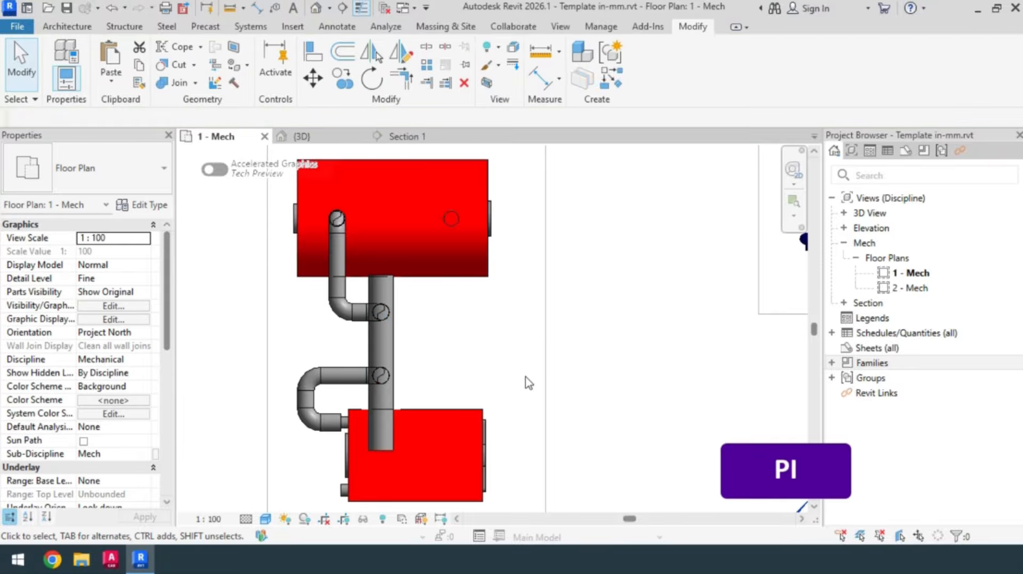
key(p)
key(i)
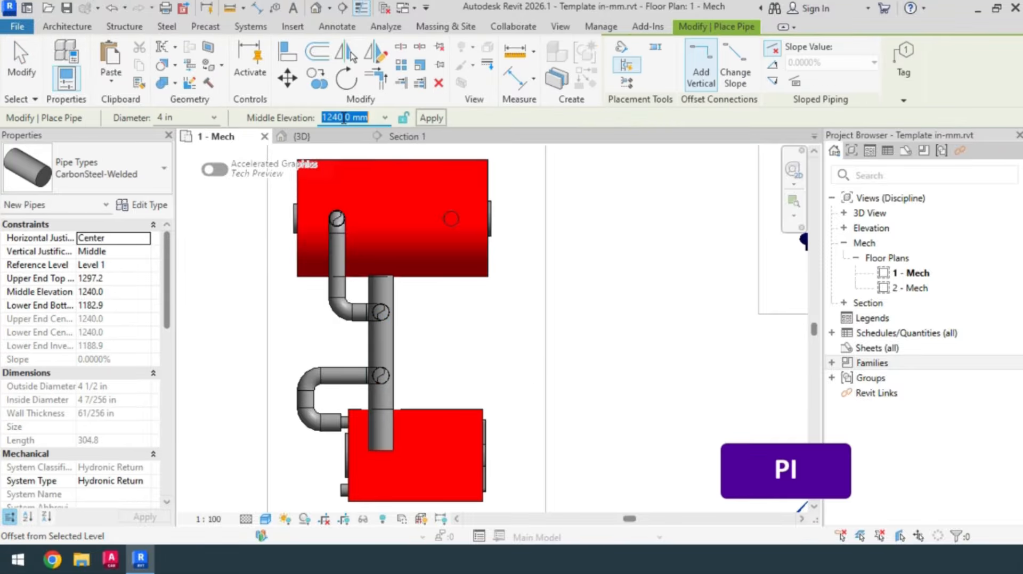
text(300)
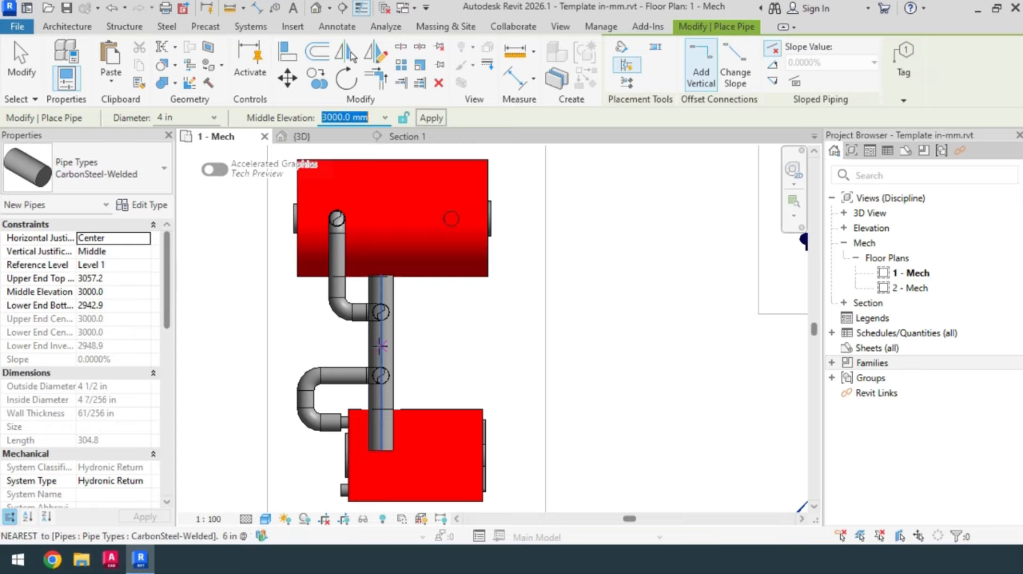
click(380, 346)
scroll(379, 347, down, 3)
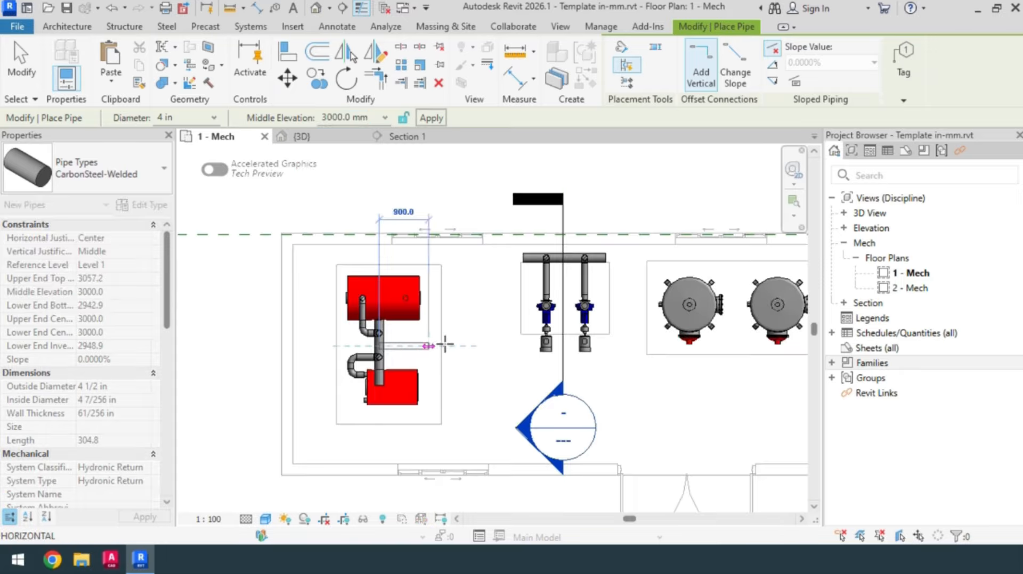
click(479, 346)
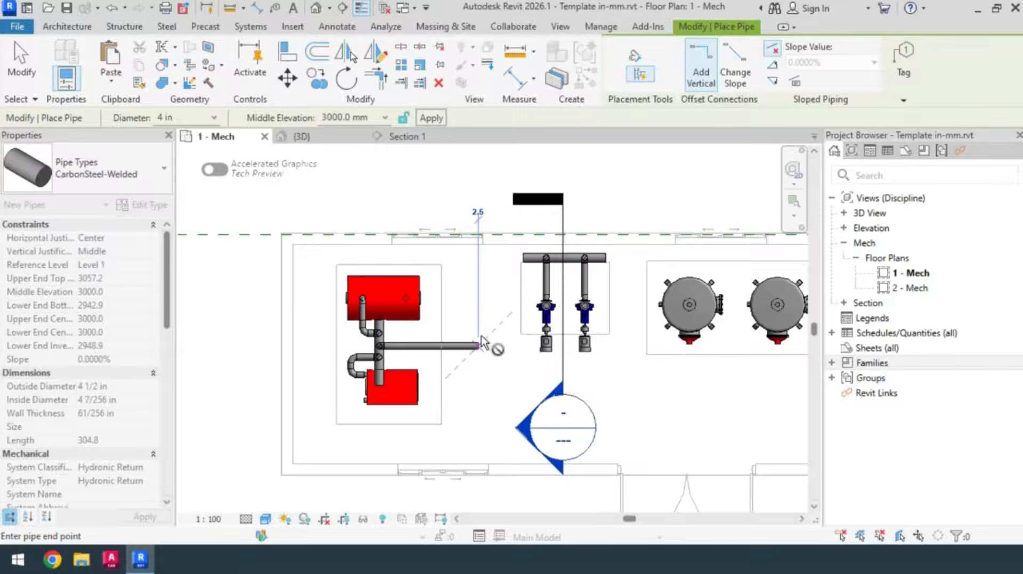
Turn the pipe up to the pump header's line and end it on that header between the two pump connections
click(480, 258)
scroll(559, 257, up, 4)
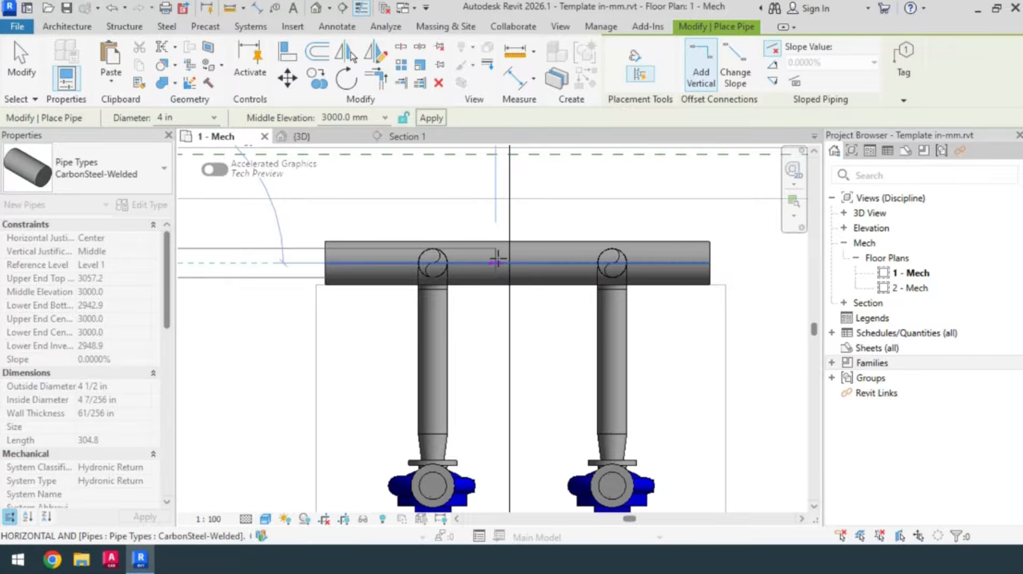
click(554, 257)
scroll(555, 258, down, 4)
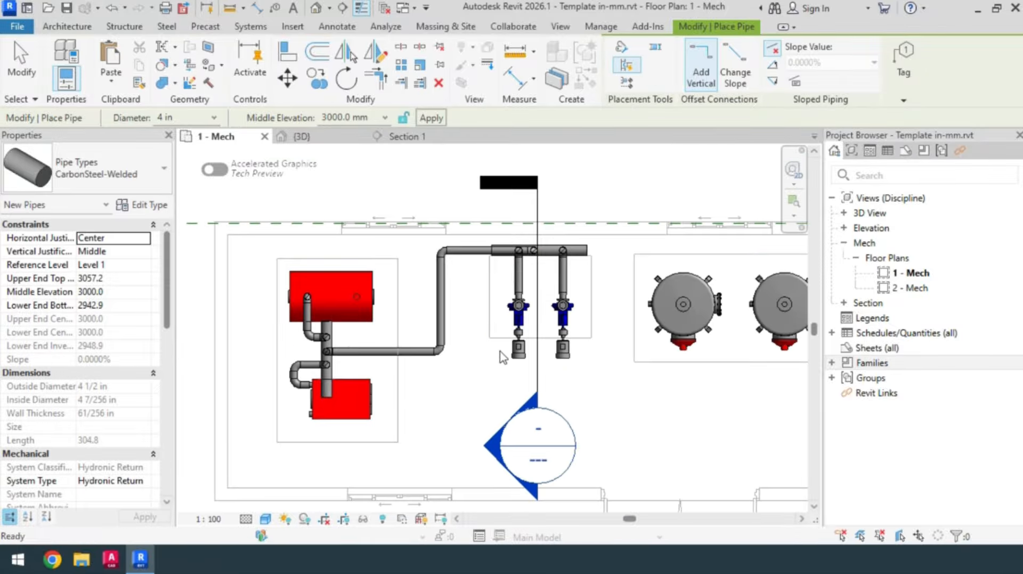
key(Escape)
key(Escape)
Isolate the boilers, pumps and connecting piping in a 3D section box and examine the new run from several sides
scroll(479, 361, down, 2)
drag(293, 203, 602, 464)
click(487, 83)
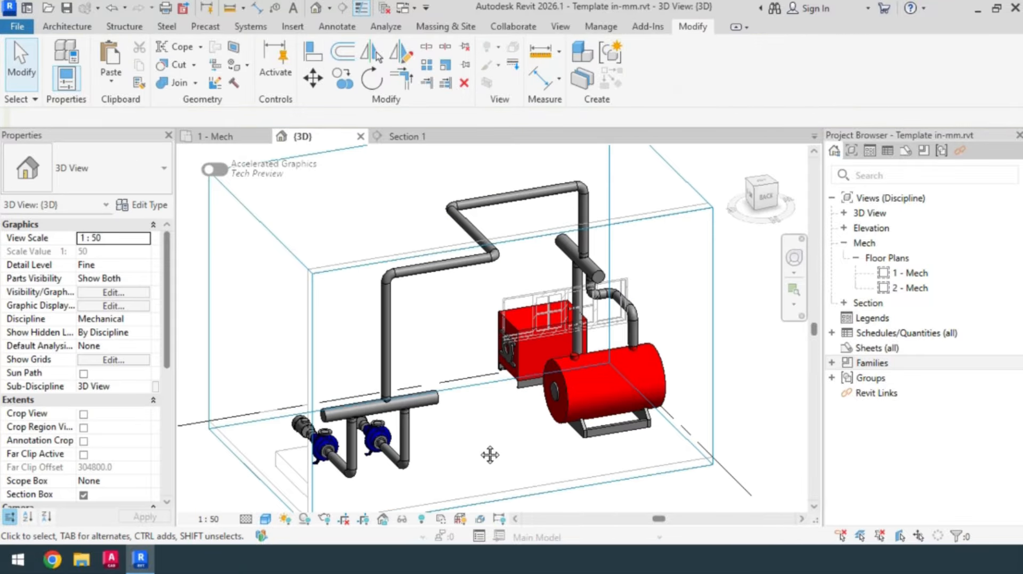
middle_drag(489, 455, 489, 480)
shift+middle_drag(373, 462, 491, 466)
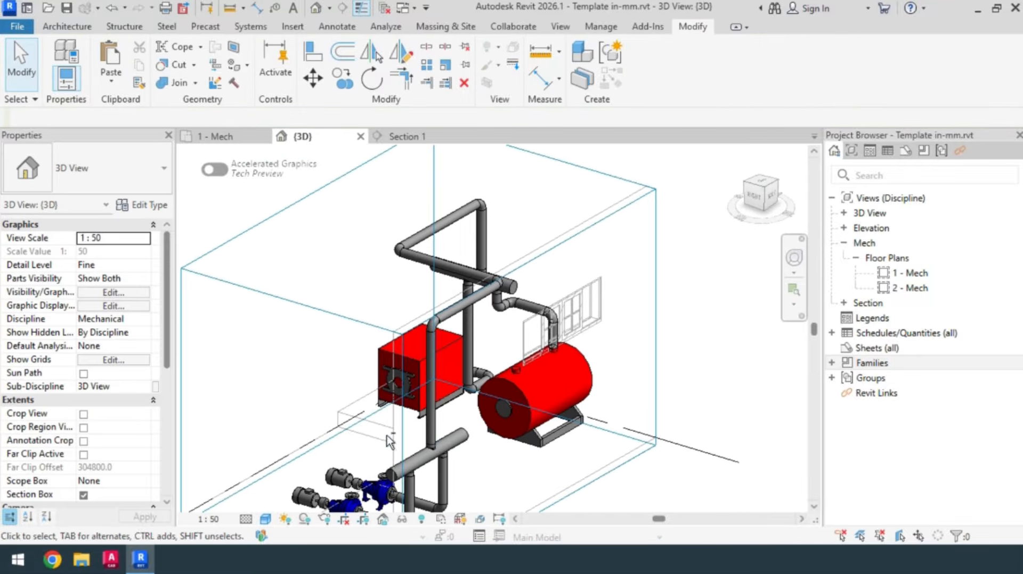
shift+middle_drag(387, 434, 667, 450)
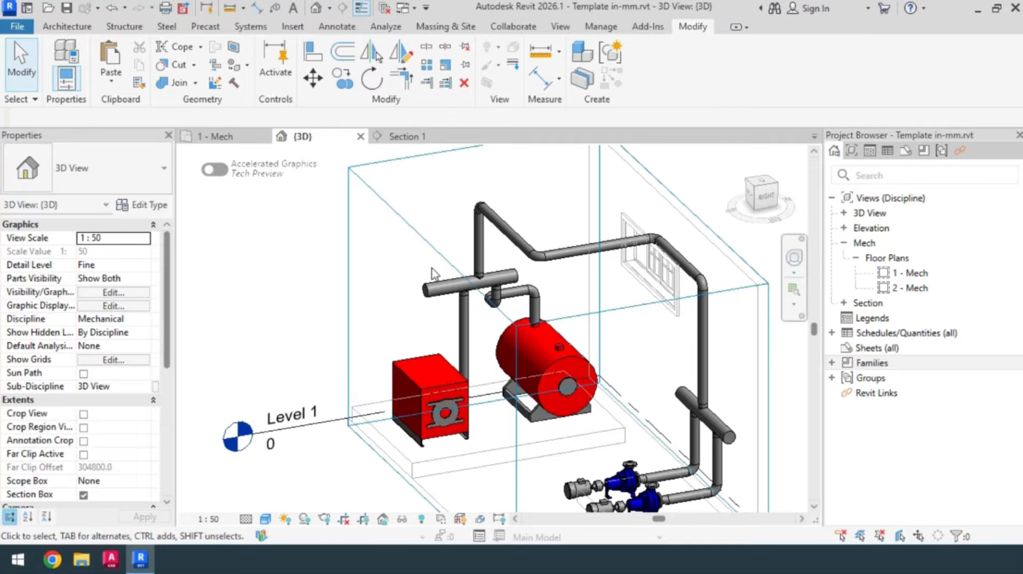
mouse_move(438, 297)
shift+middle_down()
mouse_move(452, 299)
mouse_move(428, 299)
shift+middle_up()
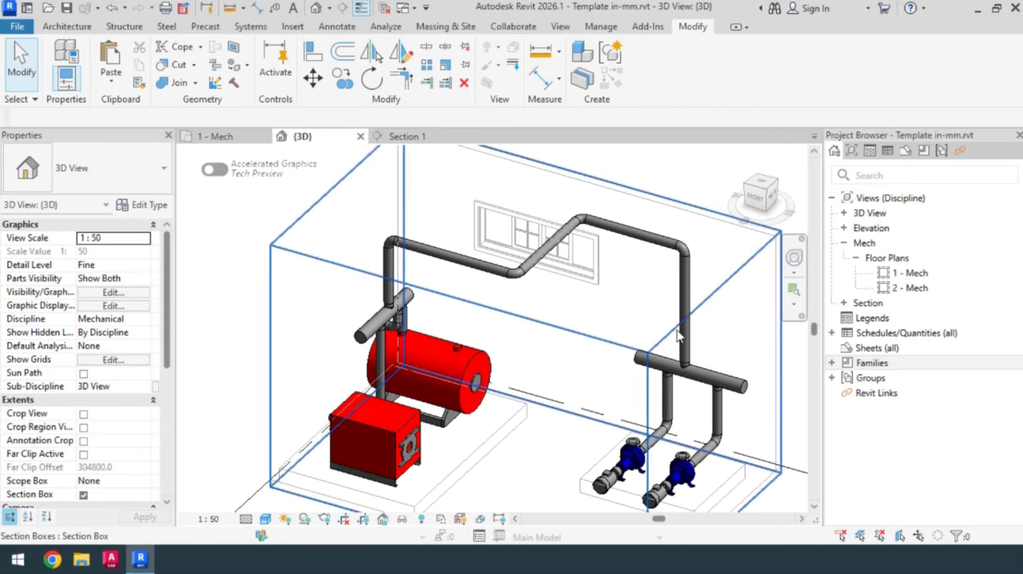
shift+middle_drag(562, 439, 445, 347)
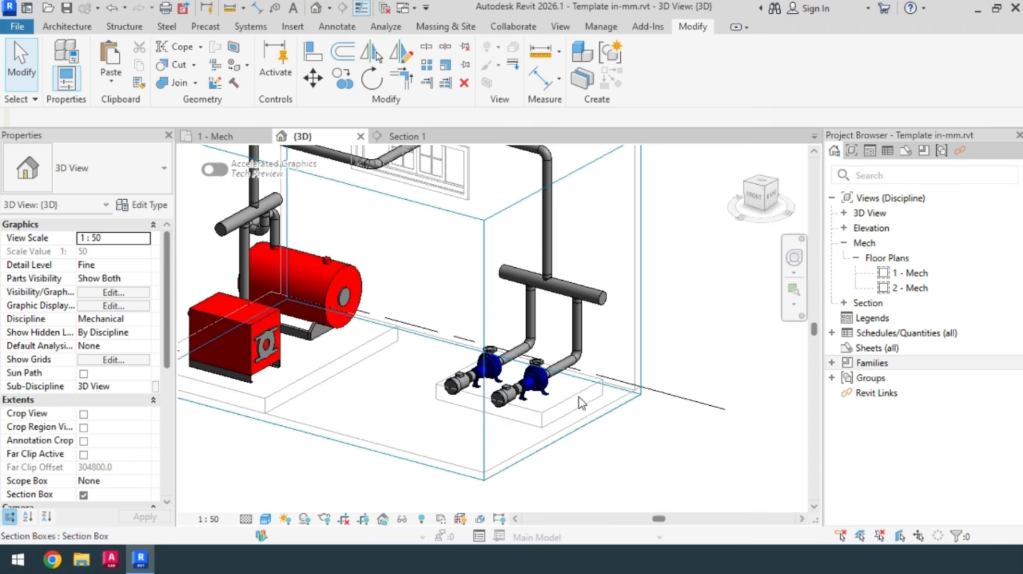
scroll(388, 471, down, 2)
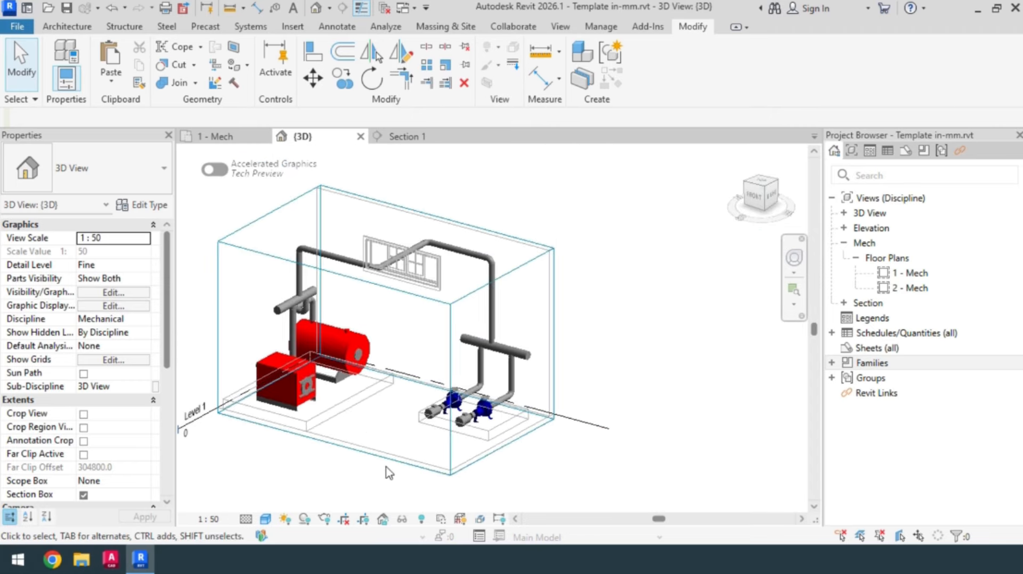
In the Section 1 view, draw a 3 in vertical pipe from the pump's 2 1/2 in outlet up to the header's centre level
click(217, 137)
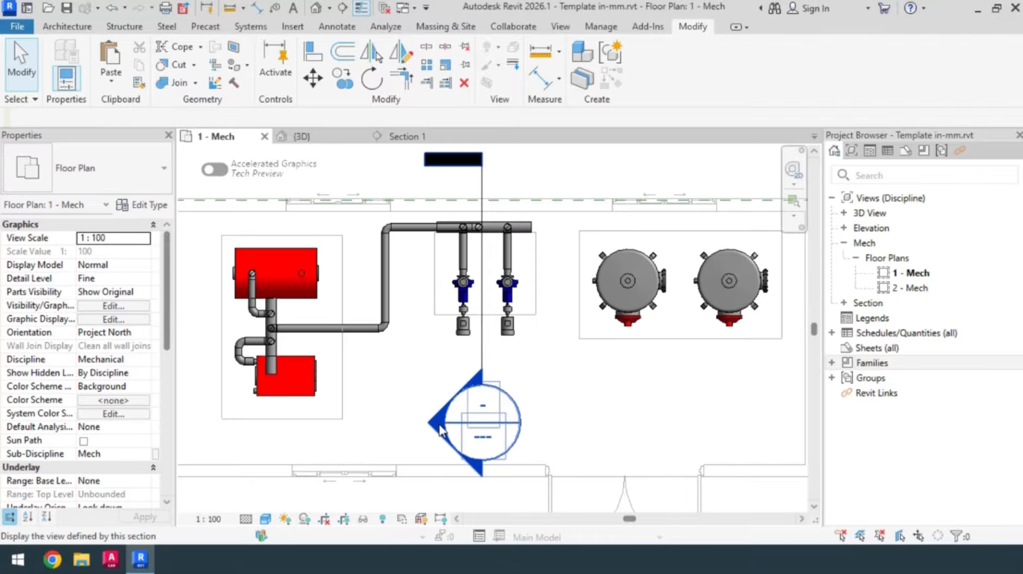
double_click(440, 430)
scroll(420, 391, up, 3)
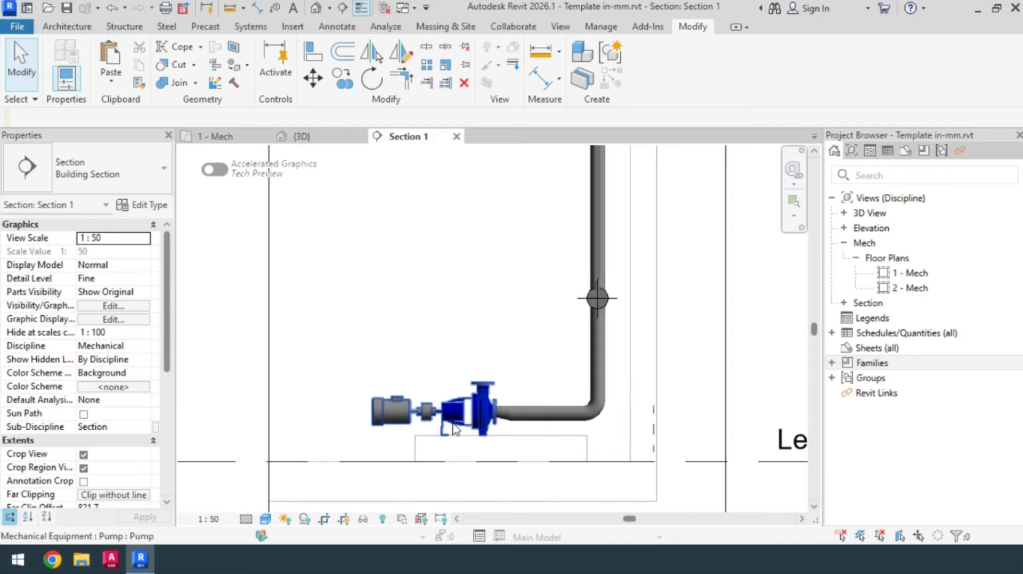
click(486, 374)
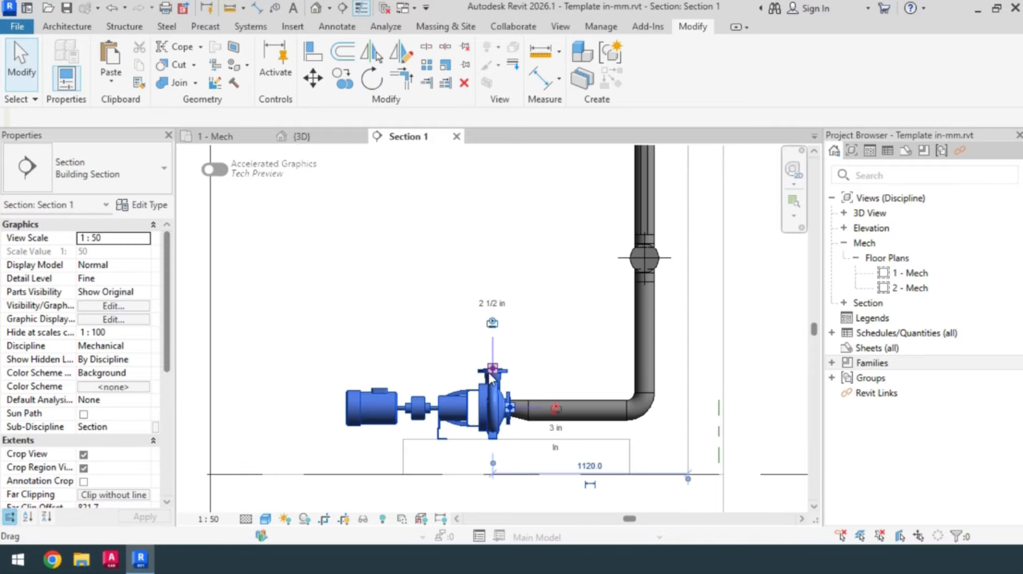
right_click(497, 327)
click(566, 91)
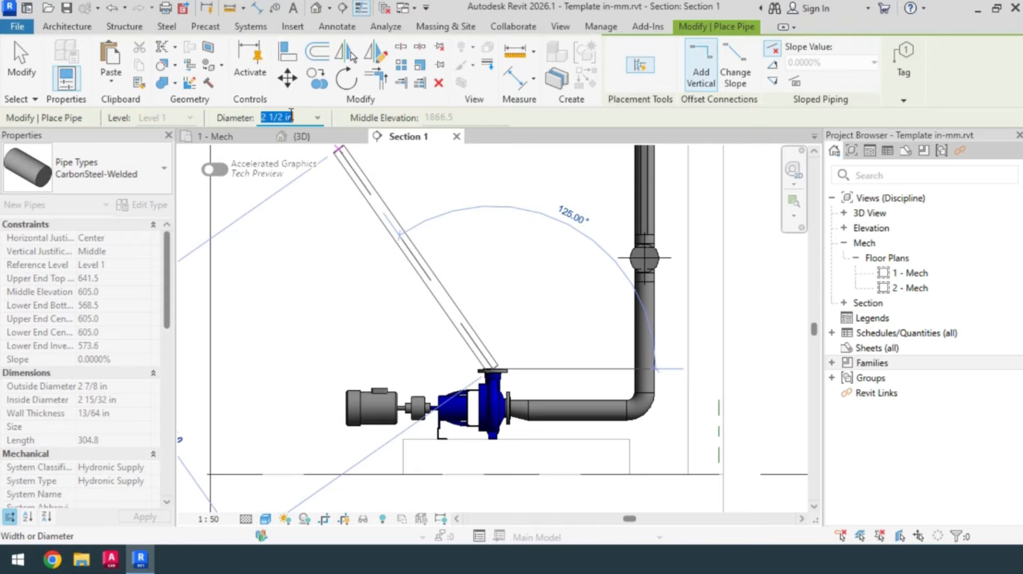
text(3)
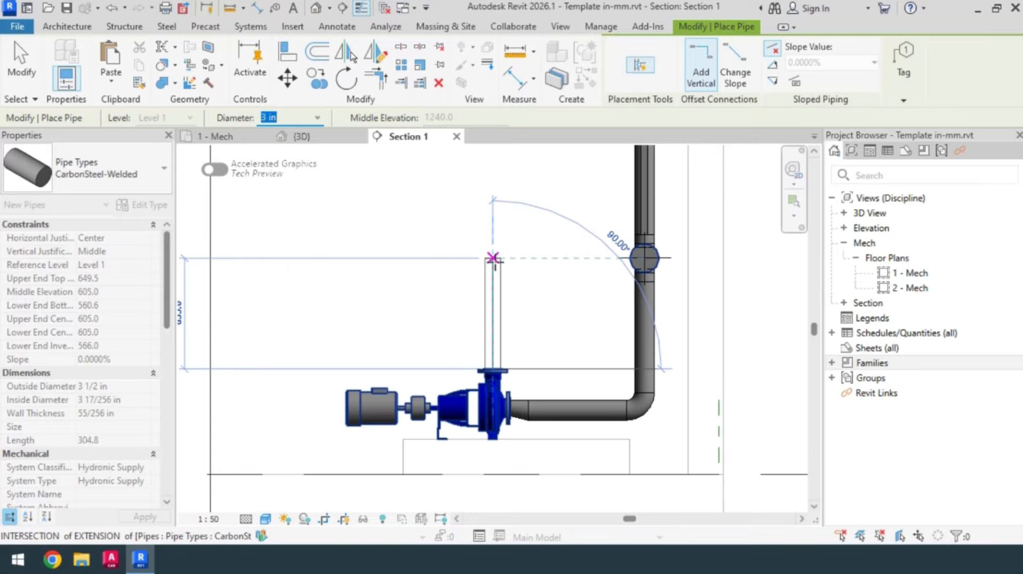
click(493, 259)
key(Escape)
key(Escape)
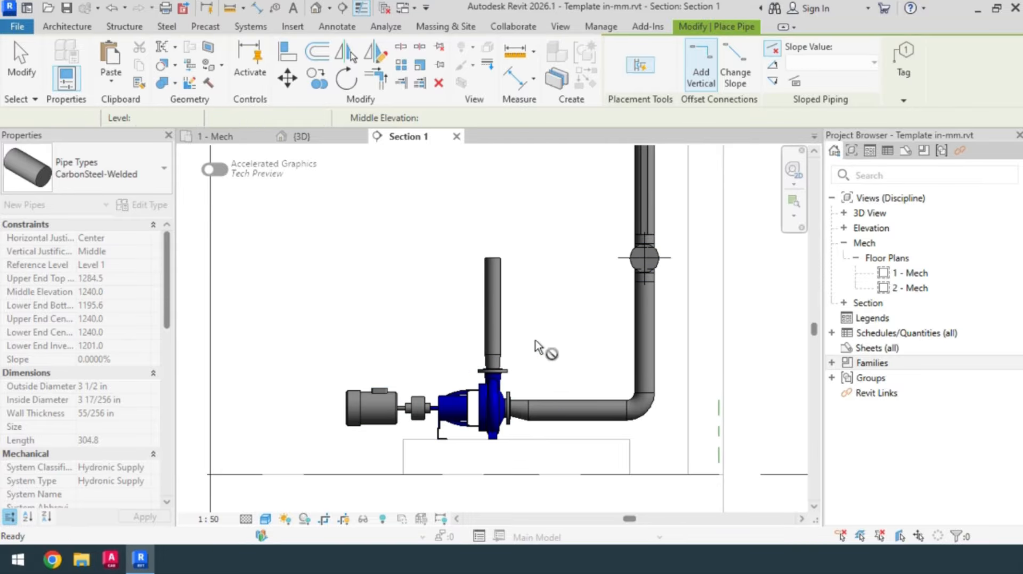
scroll(485, 369, up, 4)
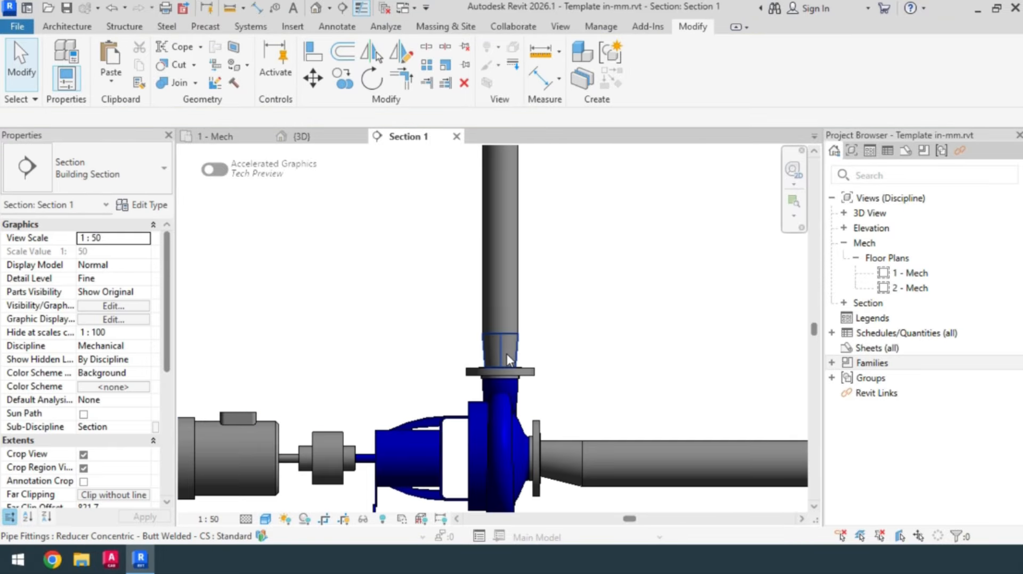
scroll(490, 379, down, 4)
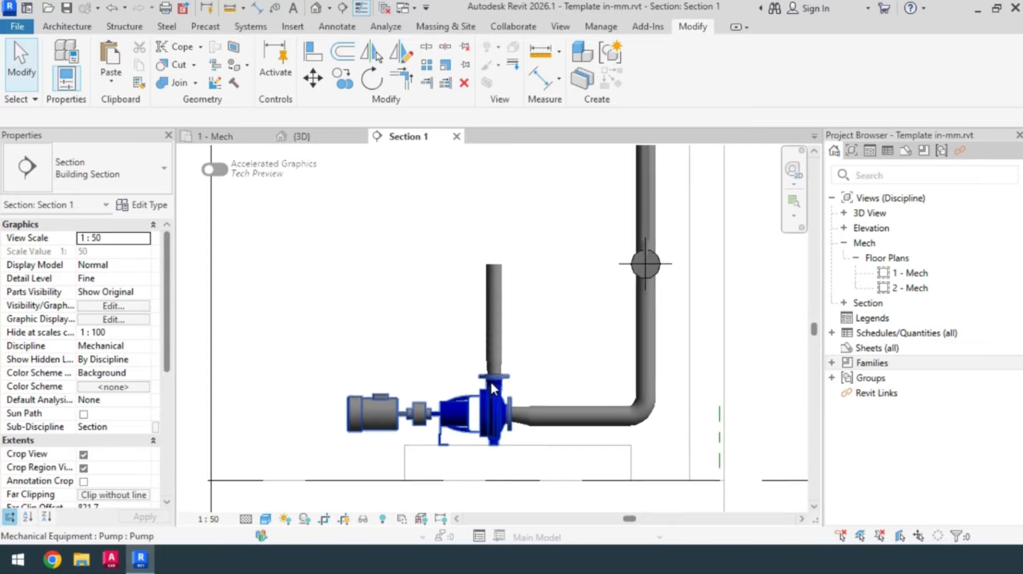
In the 1 - Mech plan, draw a horizontal 3 in pipe about 1024 mm long from the outlet riser's open end past the second pump
click(225, 137)
scroll(468, 278, up, 2)
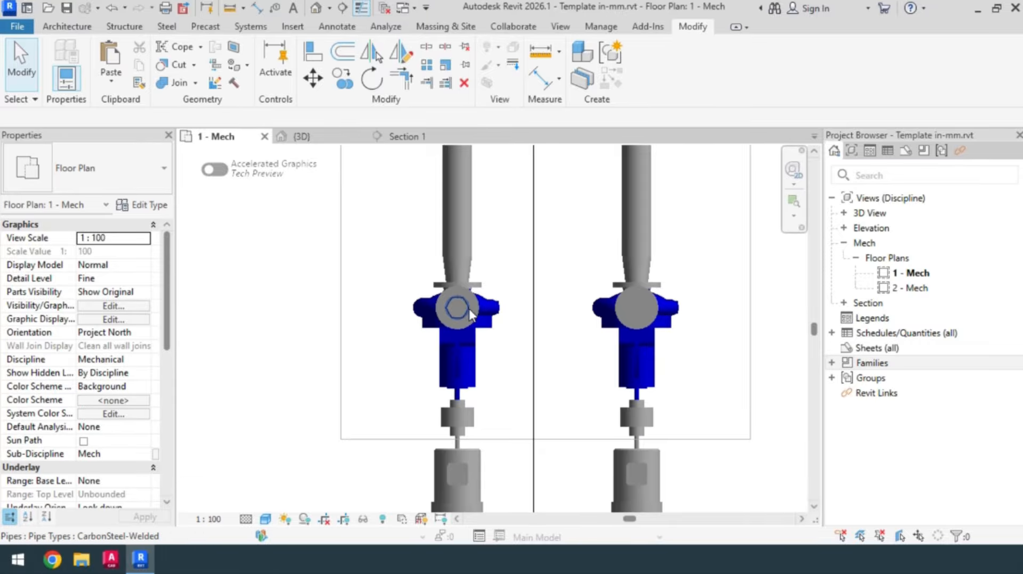
click(461, 310)
right_click(461, 313)
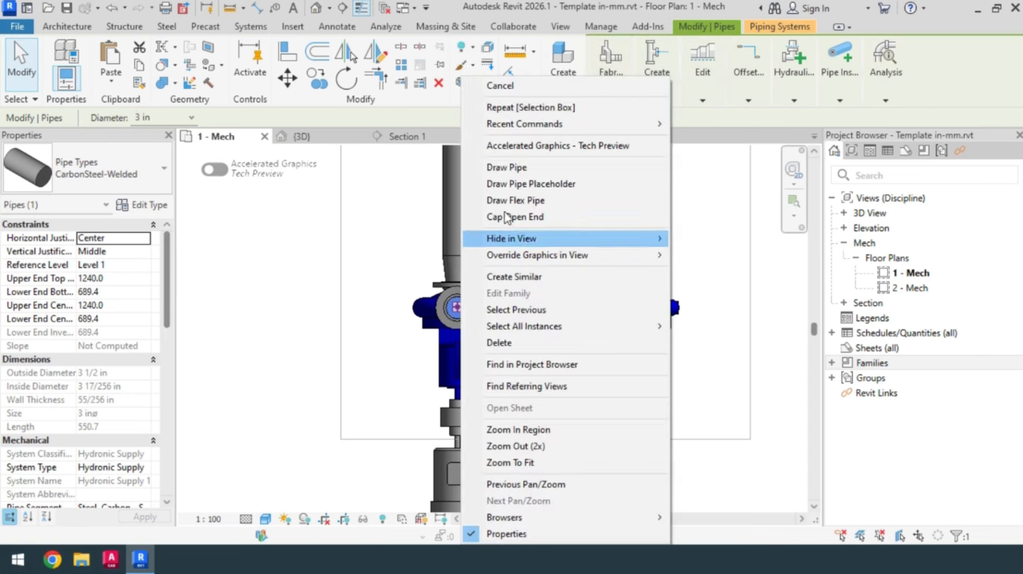
click(498, 165)
scroll(506, 304, down, 2)
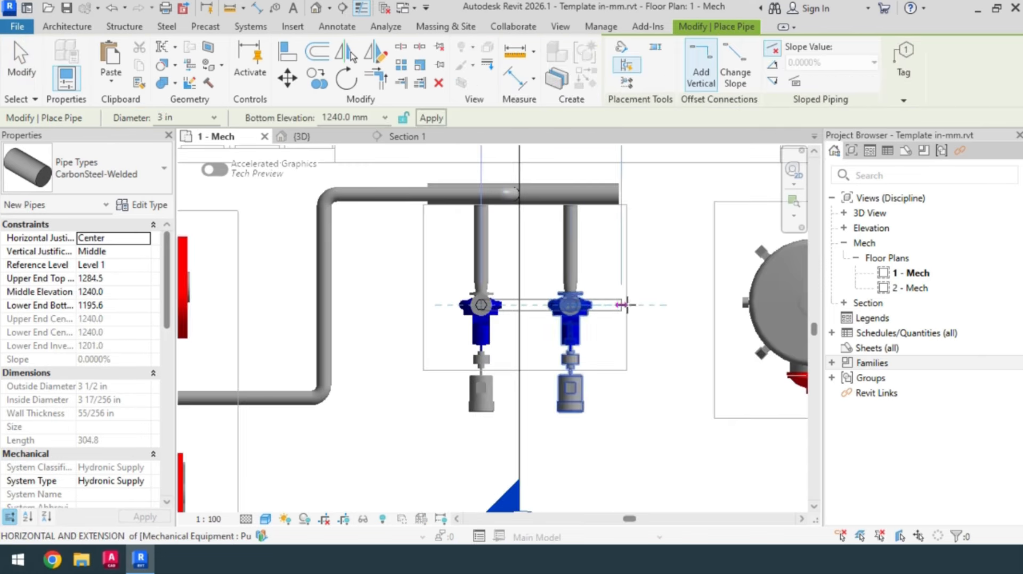
click(608, 316)
key(Escape)
key(Escape)
scroll(469, 304, up, 3)
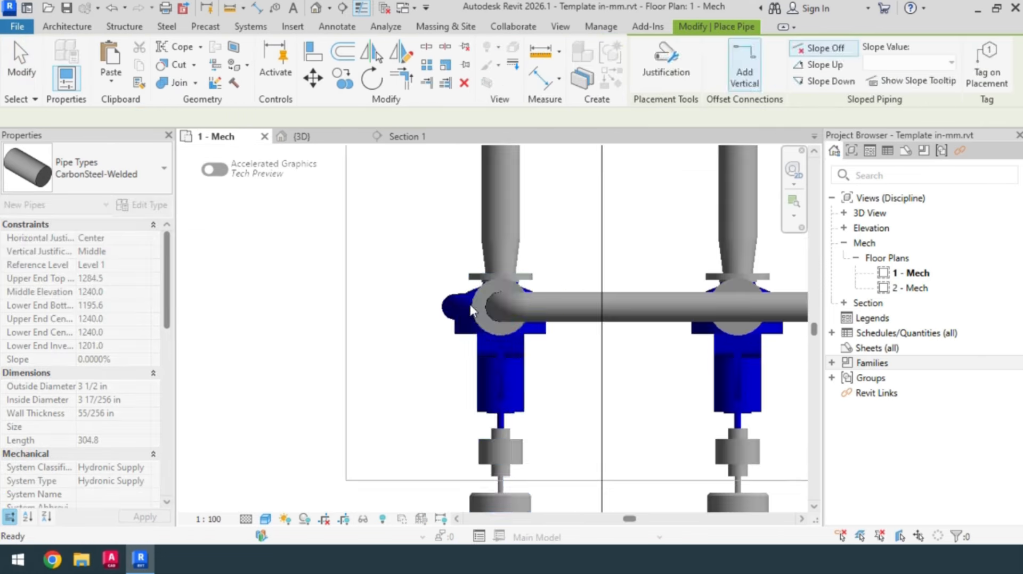
Delete the elbow above the first pump's outlet and set the horizontal pipe's diameter to 6 in
click(500, 307)
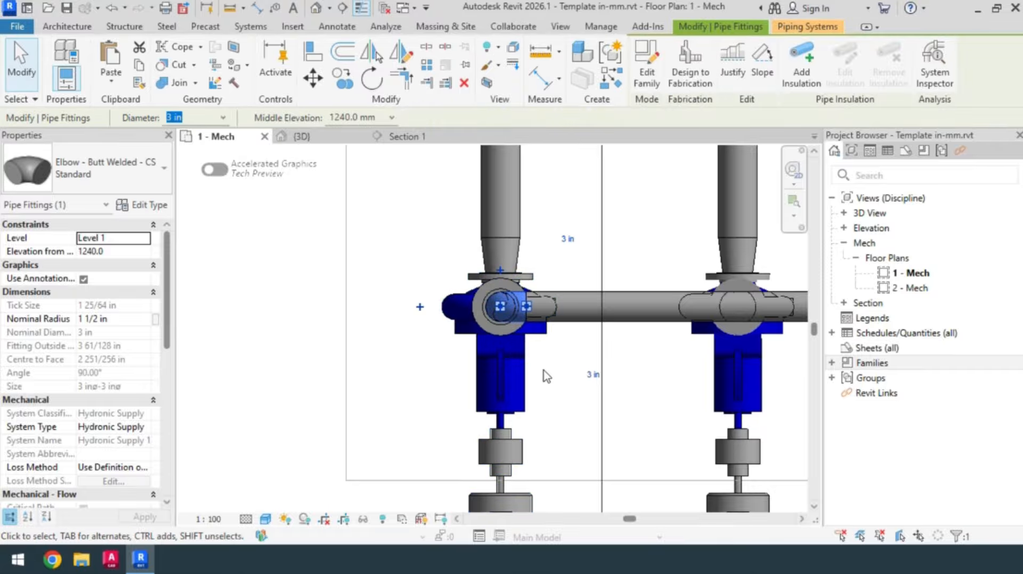
key(Delete)
click(579, 316)
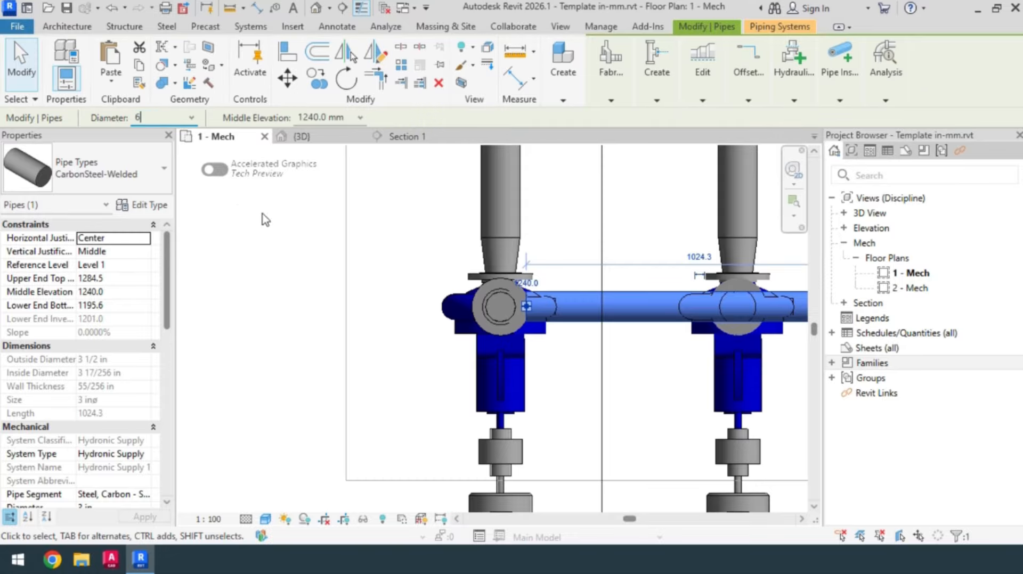
text(6)
key(Return)
Extend the 6 in pipe past the first pump to line up with the end of the existing pump header
scroll(630, 392, down, 3)
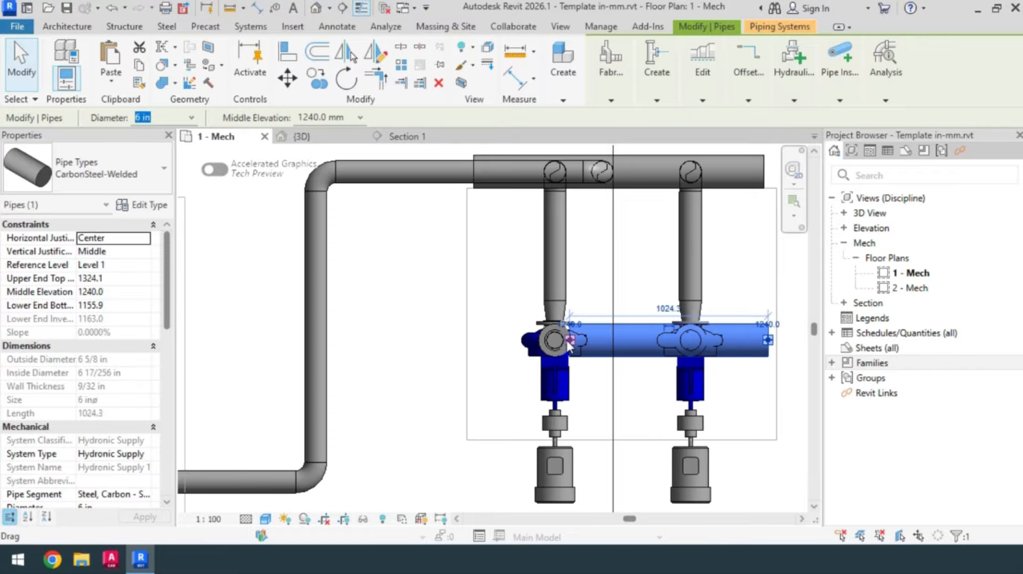
drag(571, 344, 473, 340)
click(407, 364)
scroll(407, 364, down, 3)
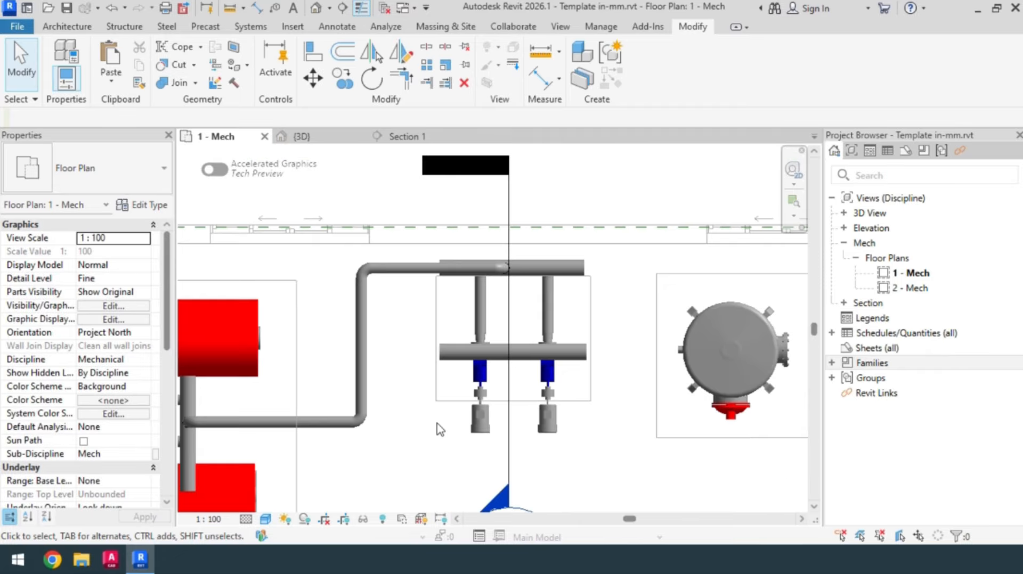
Create a section across both pumps looking towards the headers, with its view depth shortened to end between the two headers
click(342, 8)
click(412, 332)
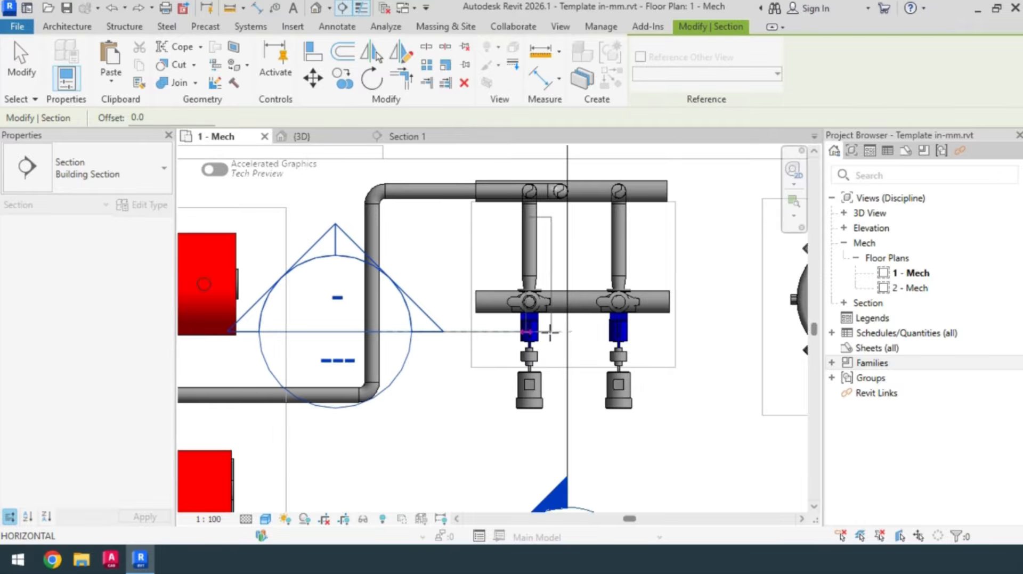
click(695, 361)
scroll(556, 427, down, 2)
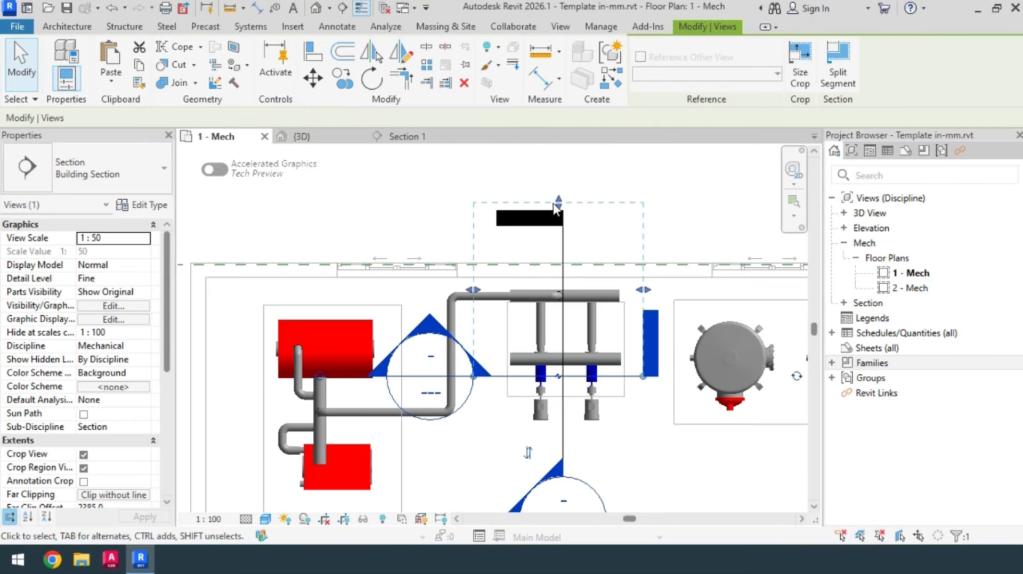
scroll(484, 387, up, 3)
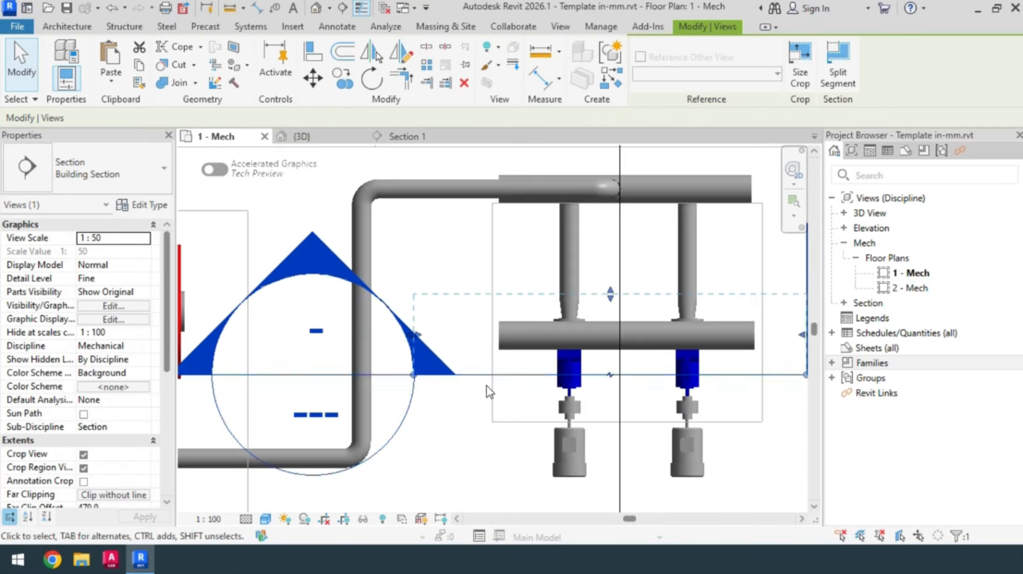
In the new pump section's view, connect the first pump's 3 in outlet riser to the 6 in header above it
right_click(481, 381)
click(530, 195)
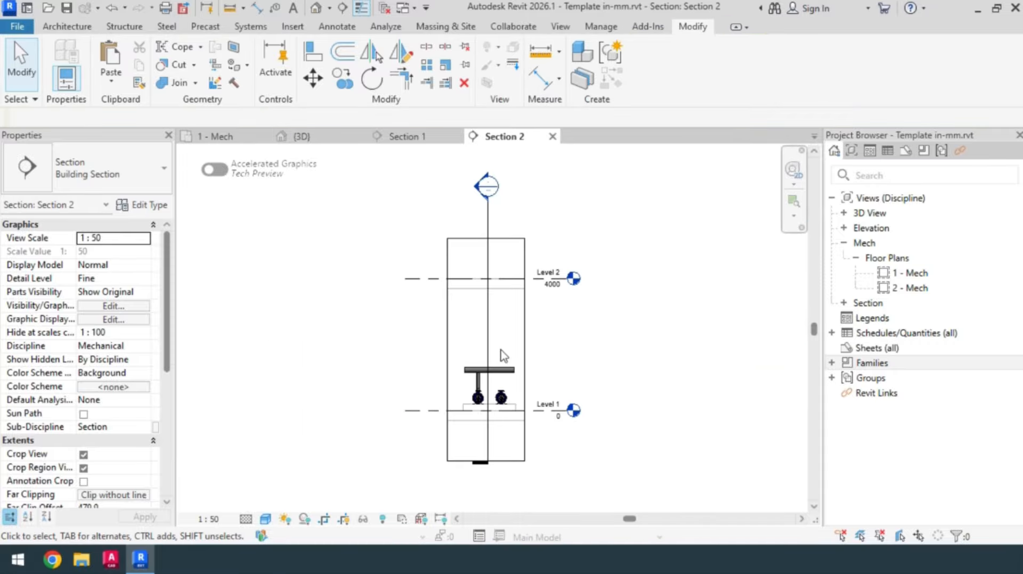
scroll(460, 424, up, 4)
click(473, 384)
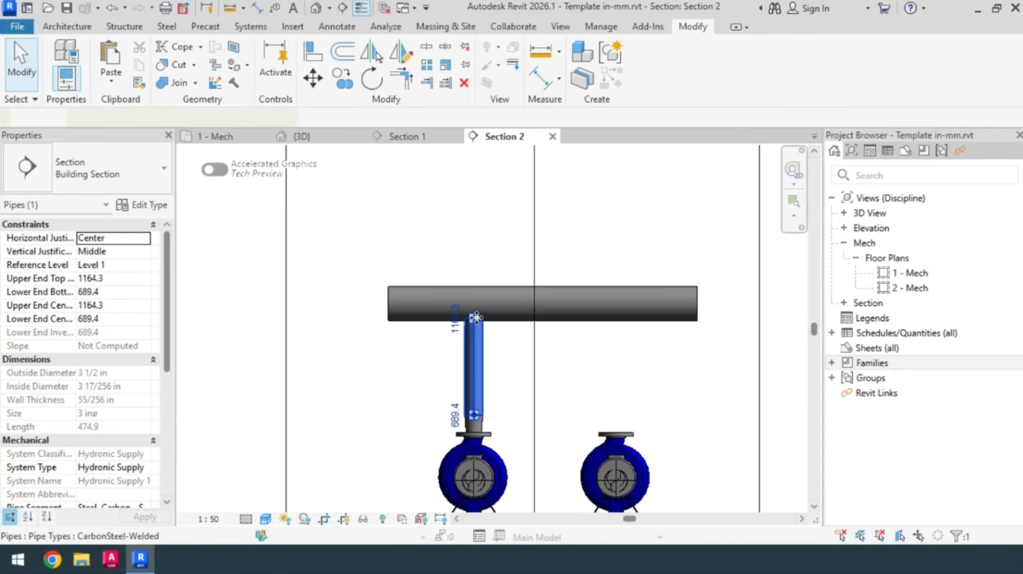
drag(474, 305, 473, 305)
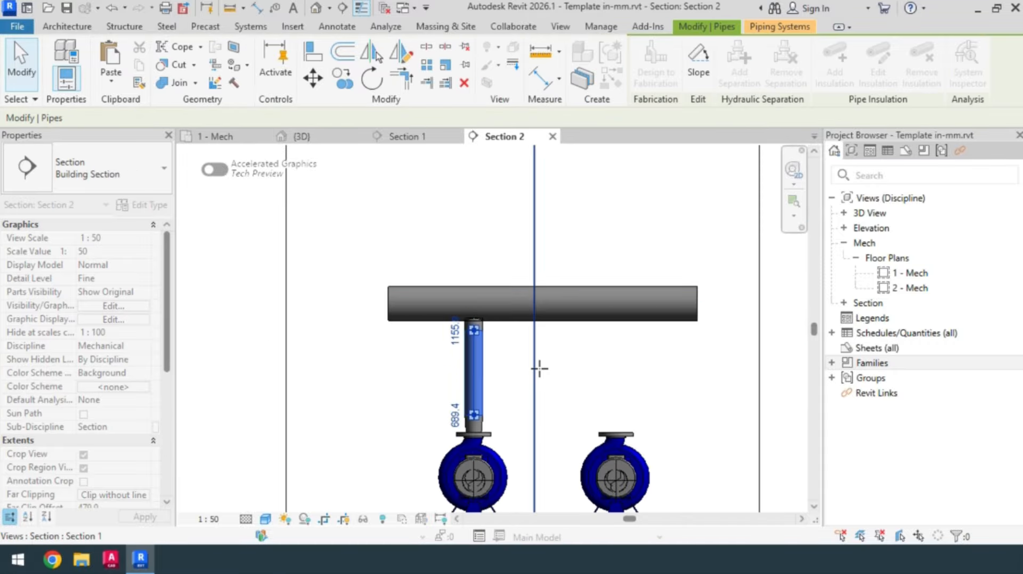
scroll(613, 434, up, 2)
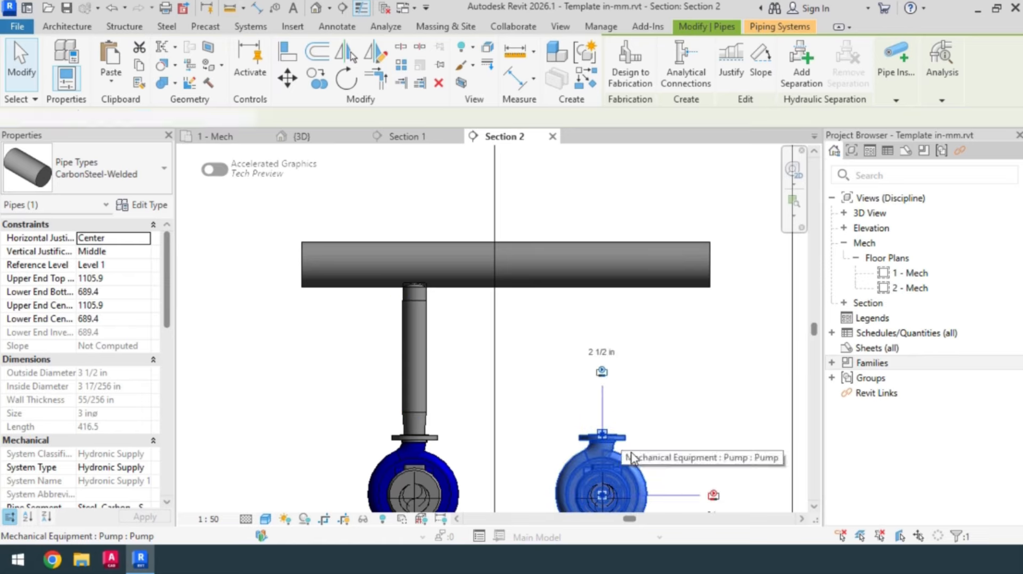
Draw a vertical 3 in pipe from the second pump's outlet connector up into the 6 in header
click(622, 446)
right_click(604, 436)
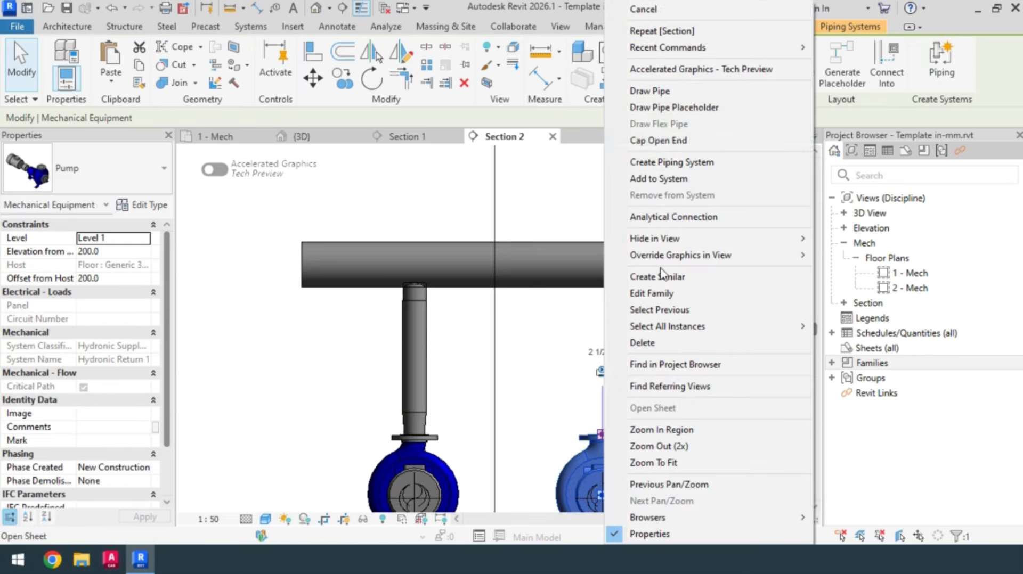
click(662, 84)
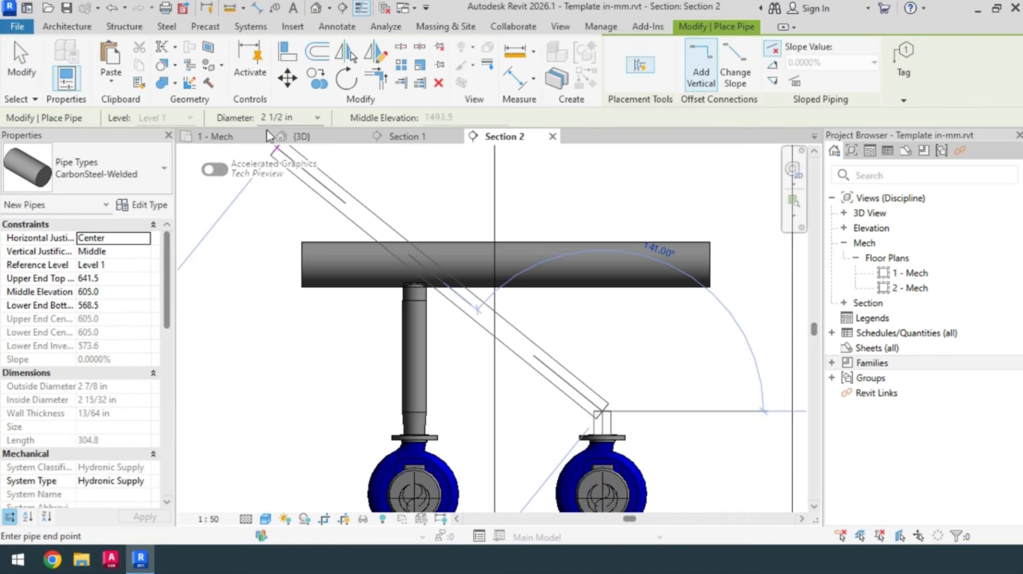
text(3)
key(Return)
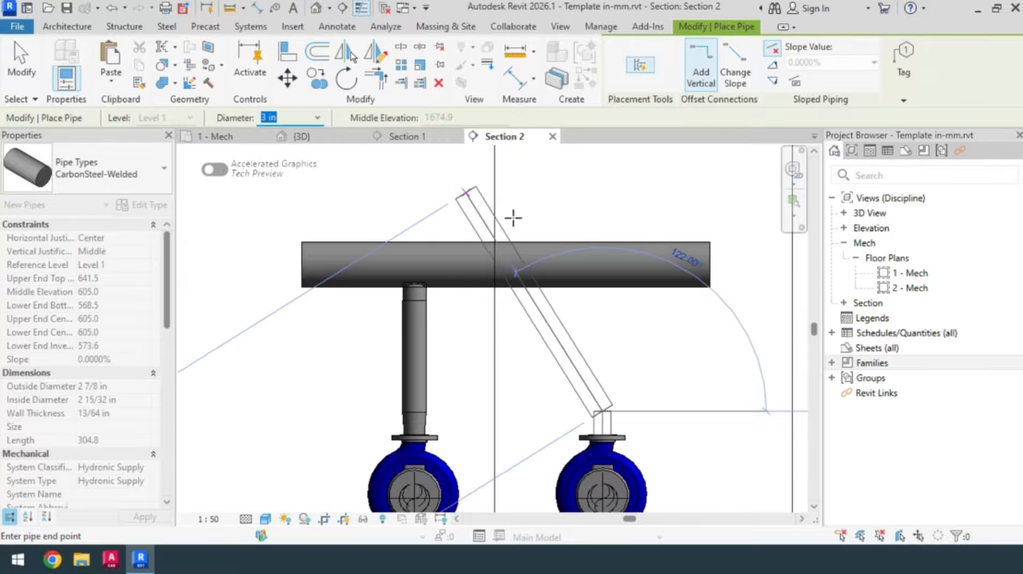
click(647, 355)
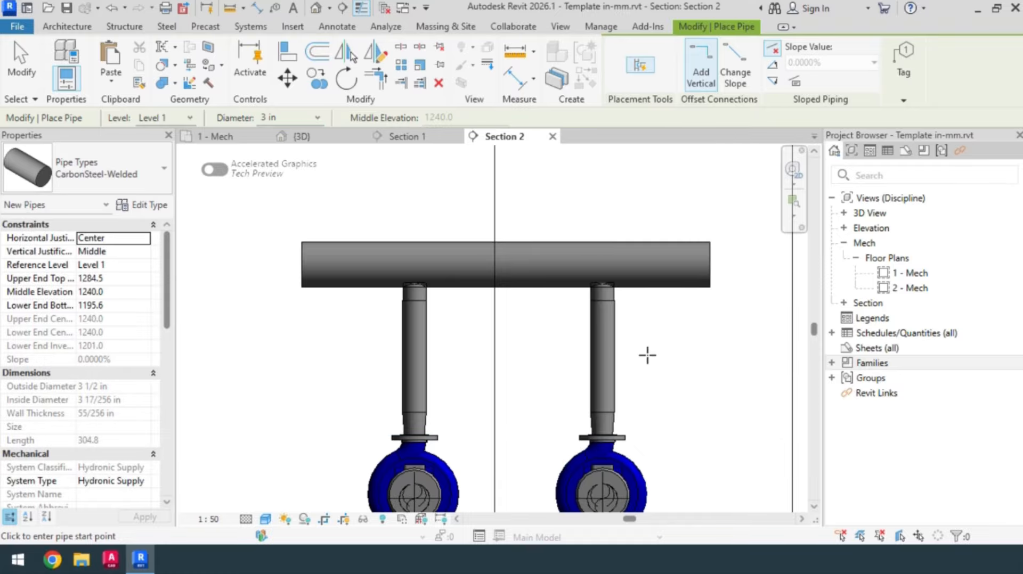
scroll(548, 338, down, 2)
key(Escape)
scroll(505, 347, down, 2)
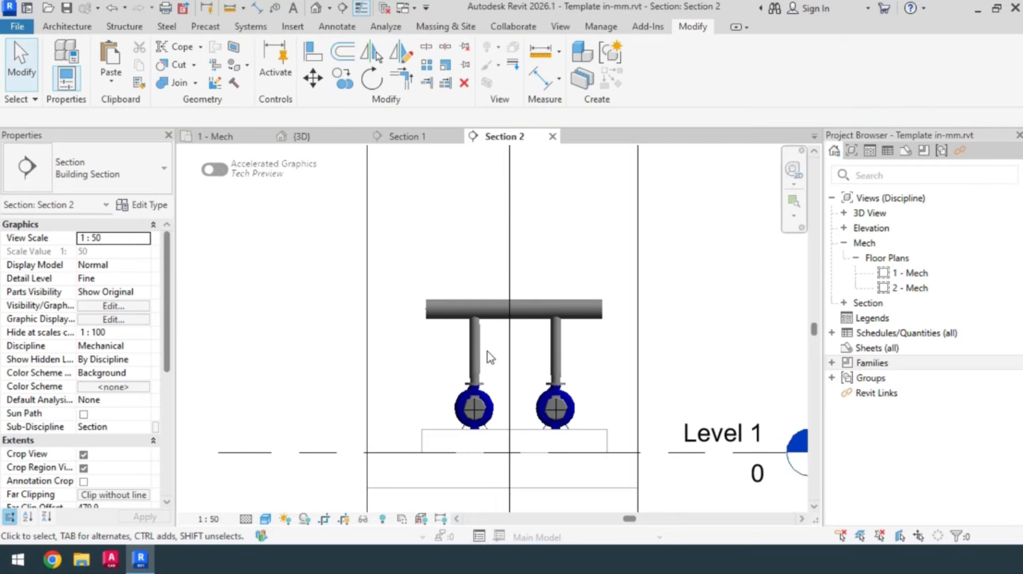
In the 1 - Mech plan, draw a horizontal 5 in pipe about 2400 mm long in front of both tanks at 3000 mm middle elevation
click(213, 137)
scroll(417, 390, down, 2)
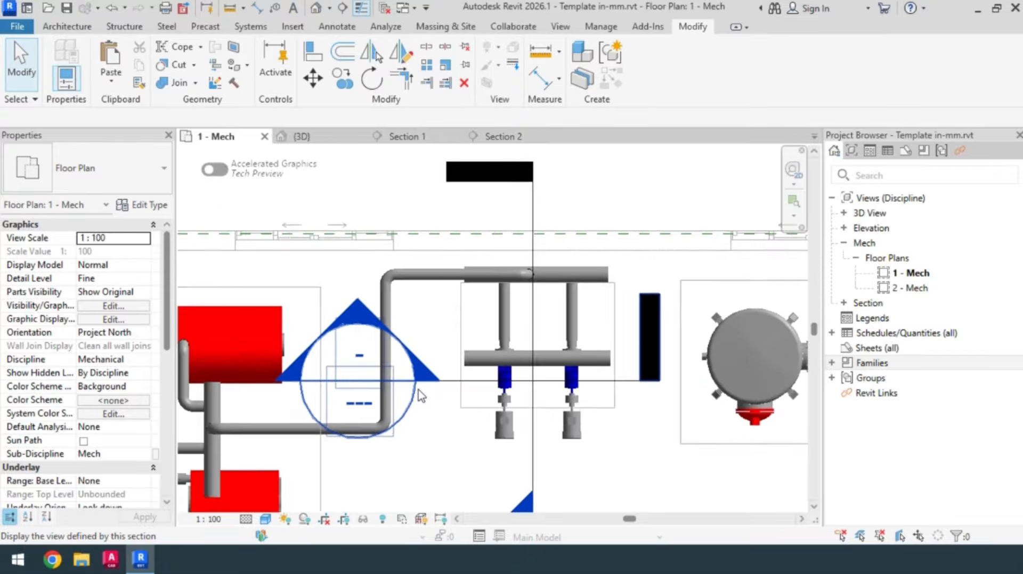
scroll(418, 390, down, 1)
middle_drag(544, 464, 457, 395)
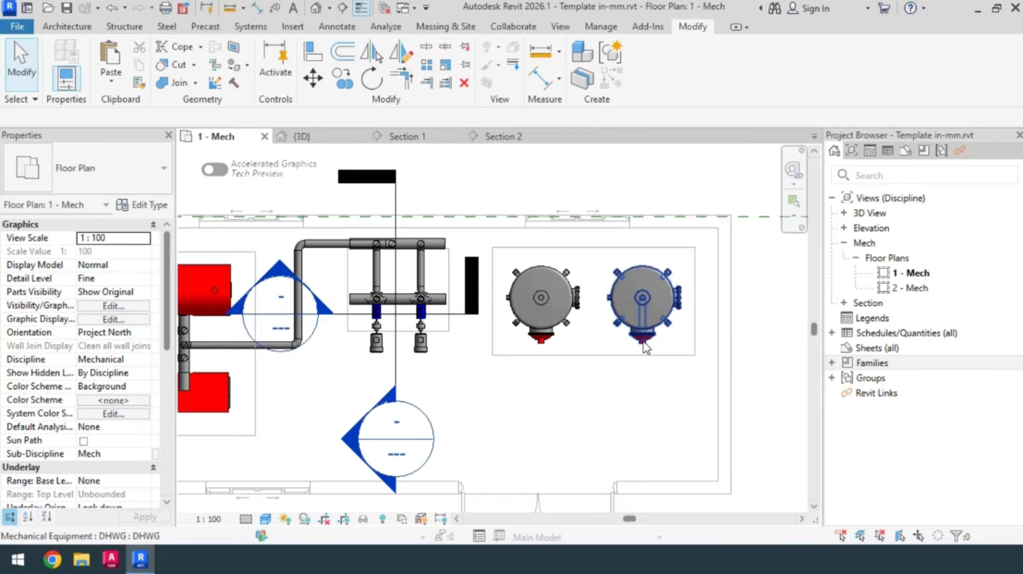
middle_drag(488, 440, 470, 408)
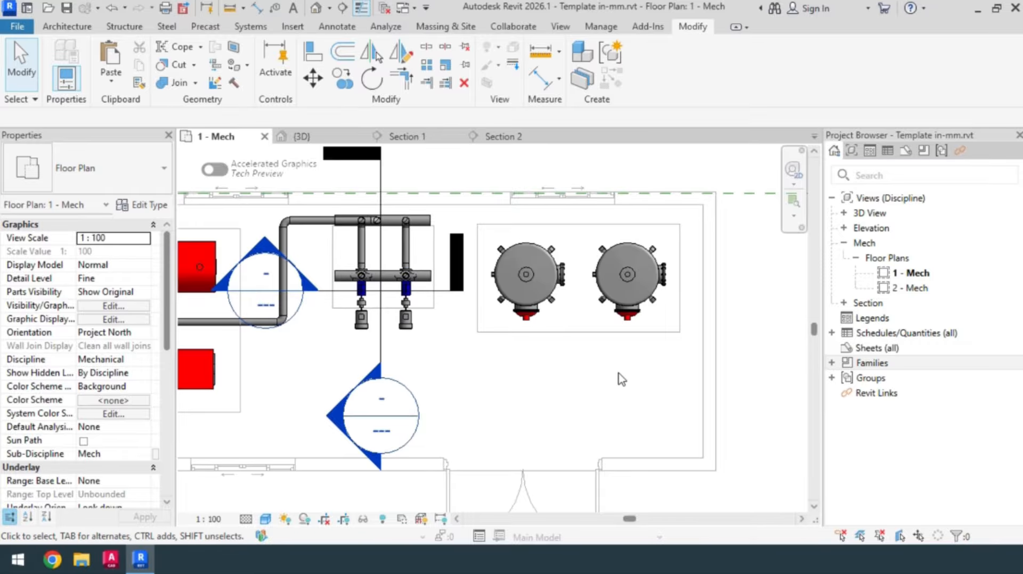
middle_drag(588, 351, 549, 349)
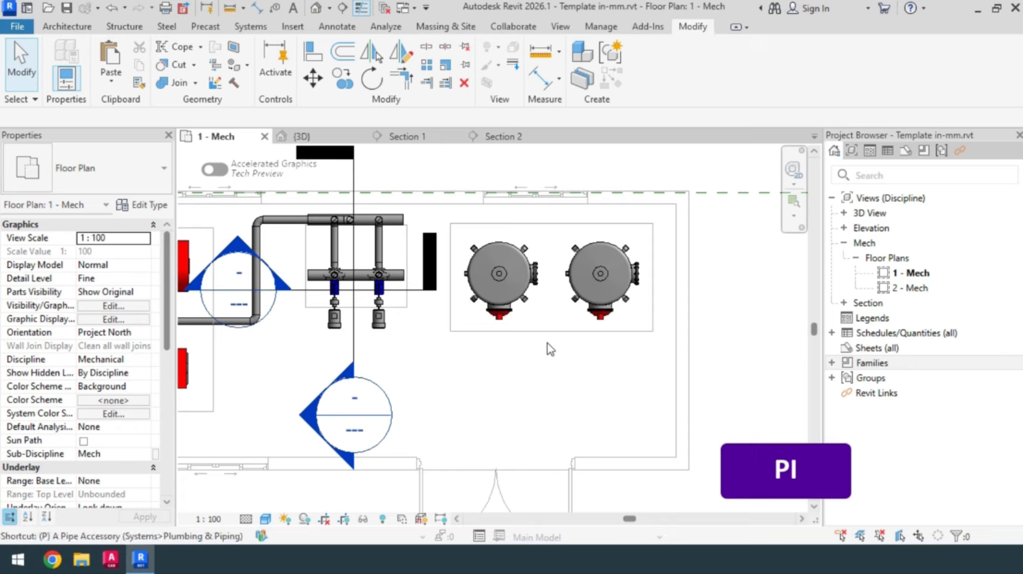
key(i)
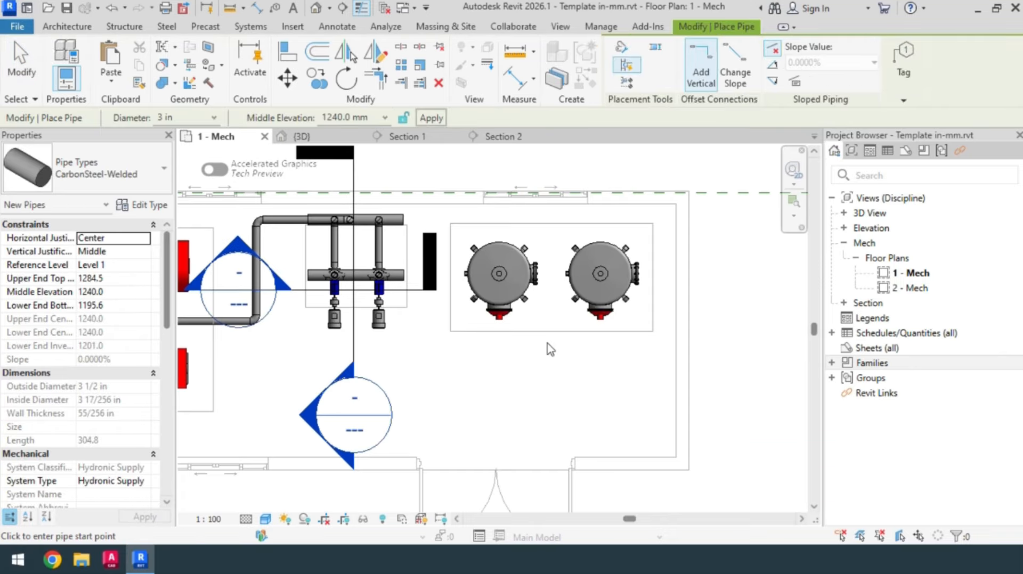
click(364, 122)
text(3000)
key(Return)
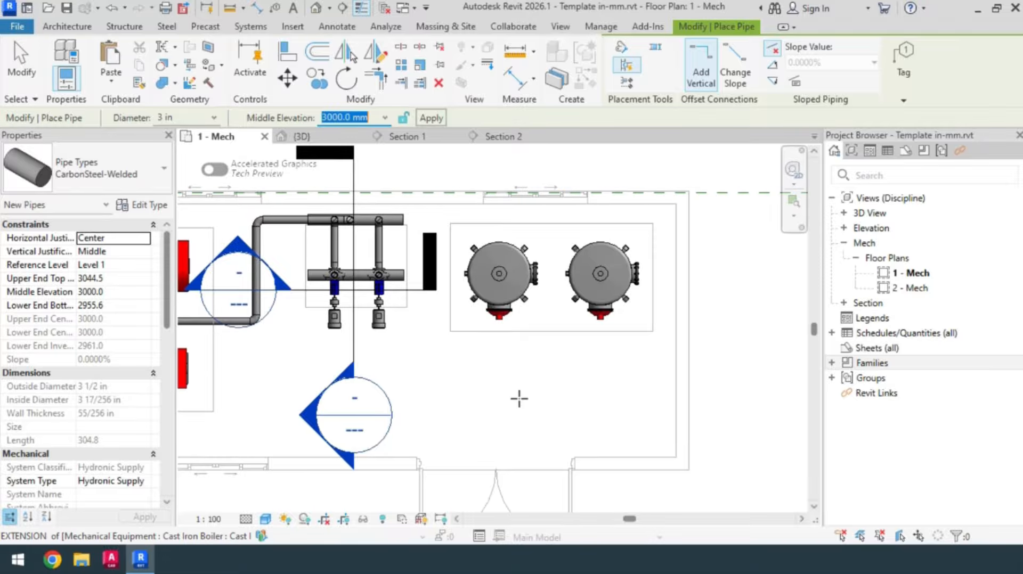
click(181, 117)
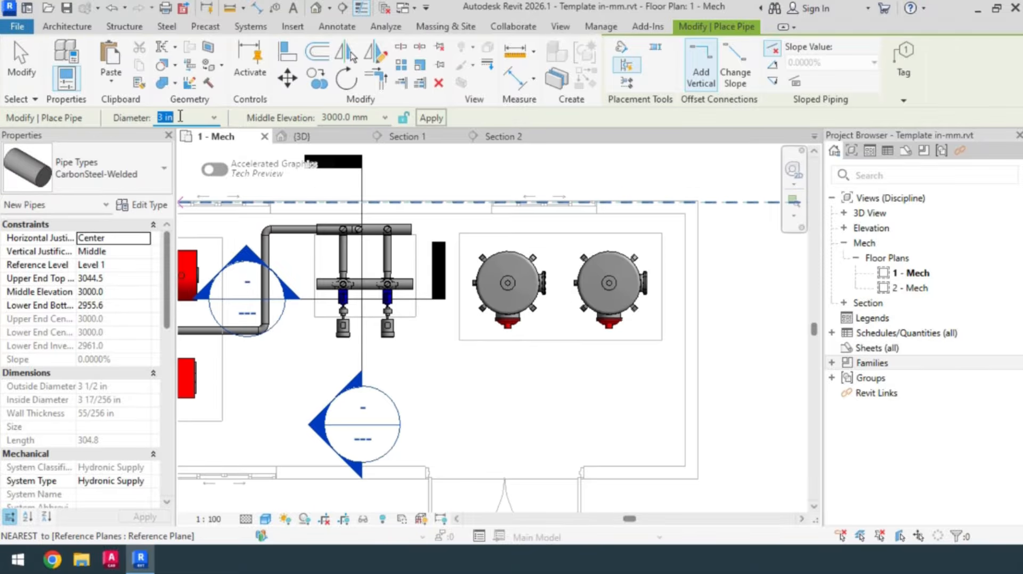
text(5)
scroll(459, 357, up, 3)
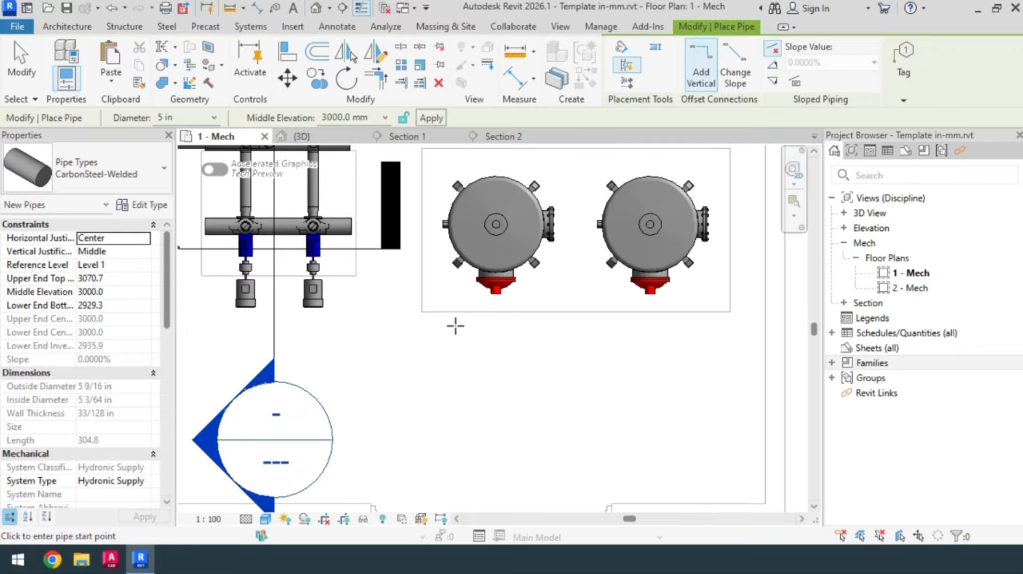
click(455, 326)
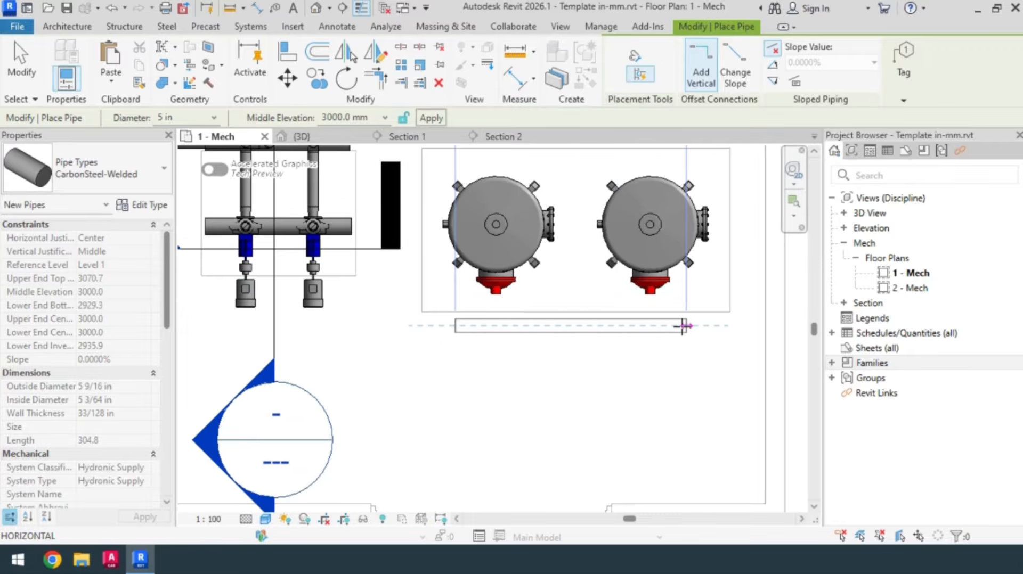
click(686, 326)
key(Escape)
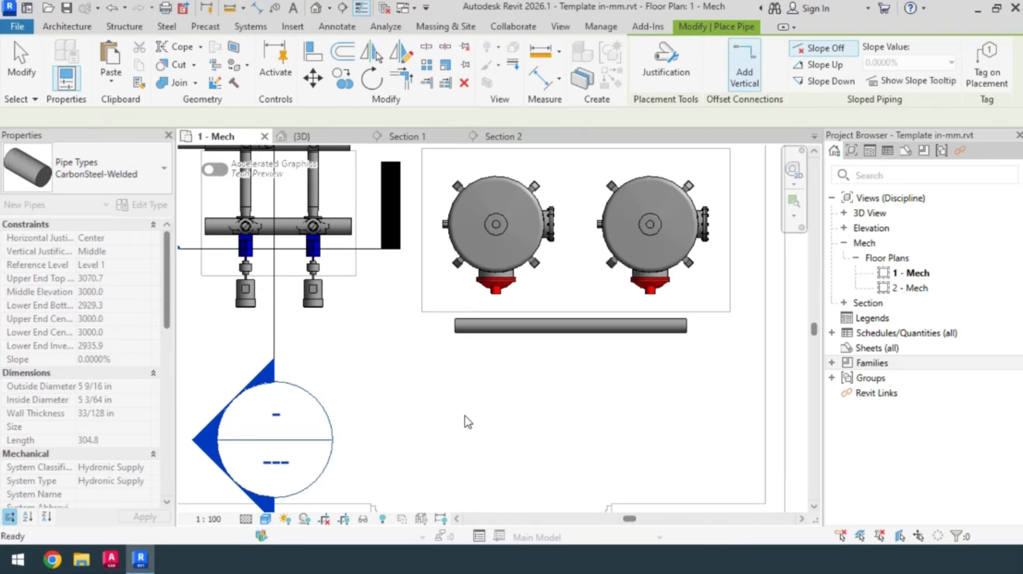
key(Escape)
Move the pump section Section 1 between the two tanks, set its view depth to just beyond the first tank, and open its view
scroll(398, 384, down, 2)
drag(317, 336, 505, 356)
drag(452, 294, 422, 294)
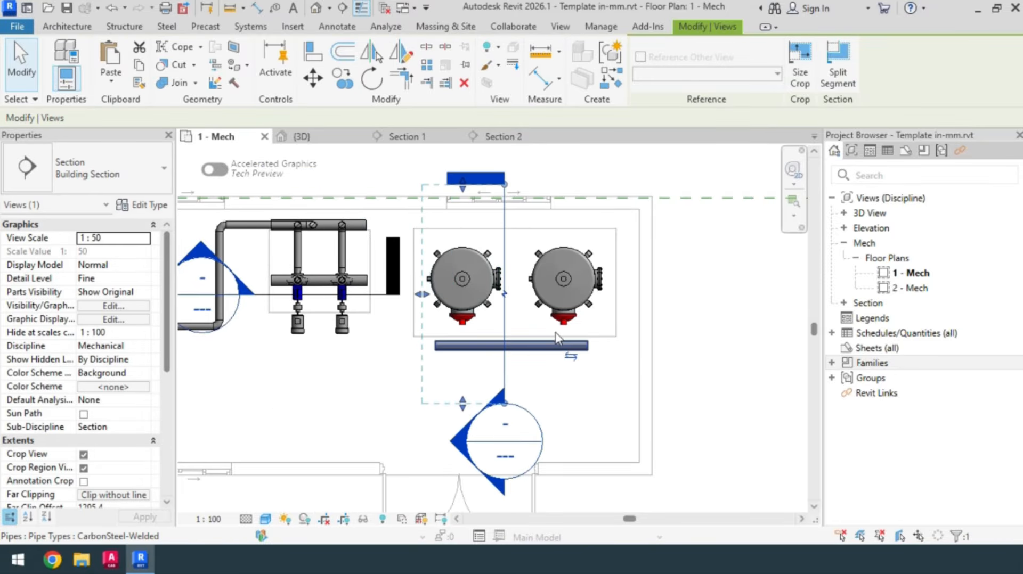
right_click(509, 321)
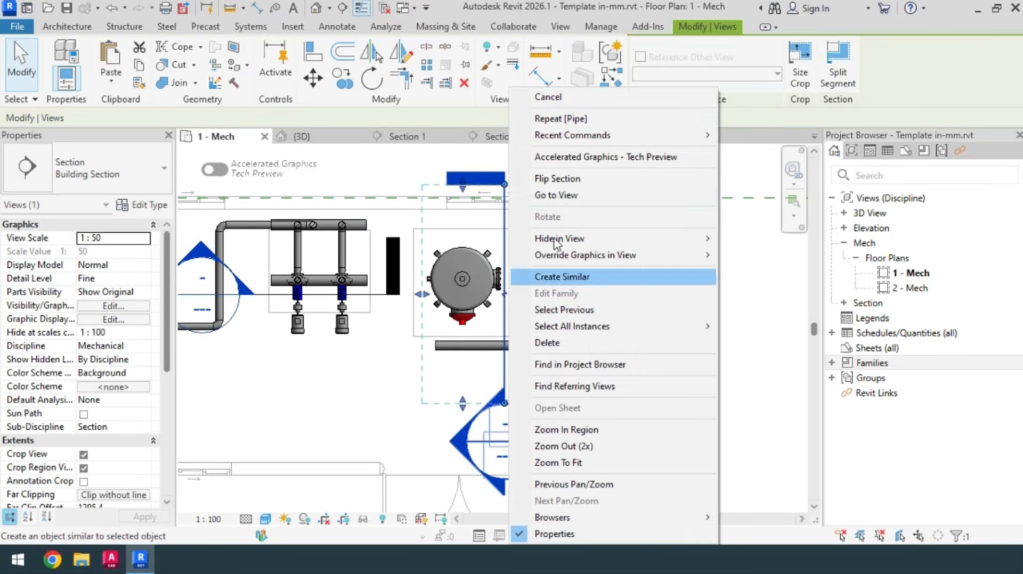
click(538, 197)
scroll(530, 431, down, 5)
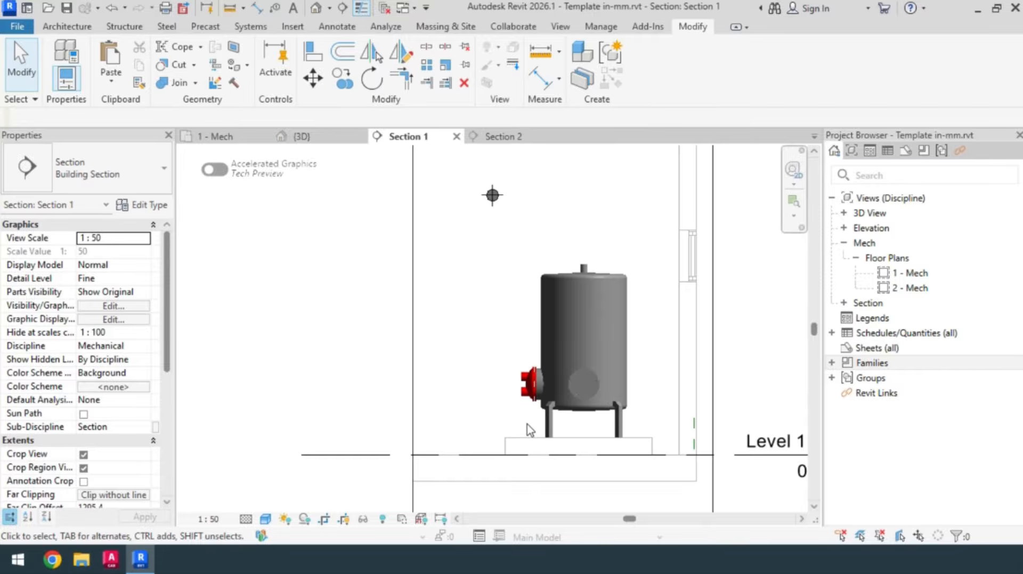
Lower the 5 in pipe in front of the tanks to a middle elevation of about 2240 mm
scroll(513, 255, up, 3)
click(512, 248)
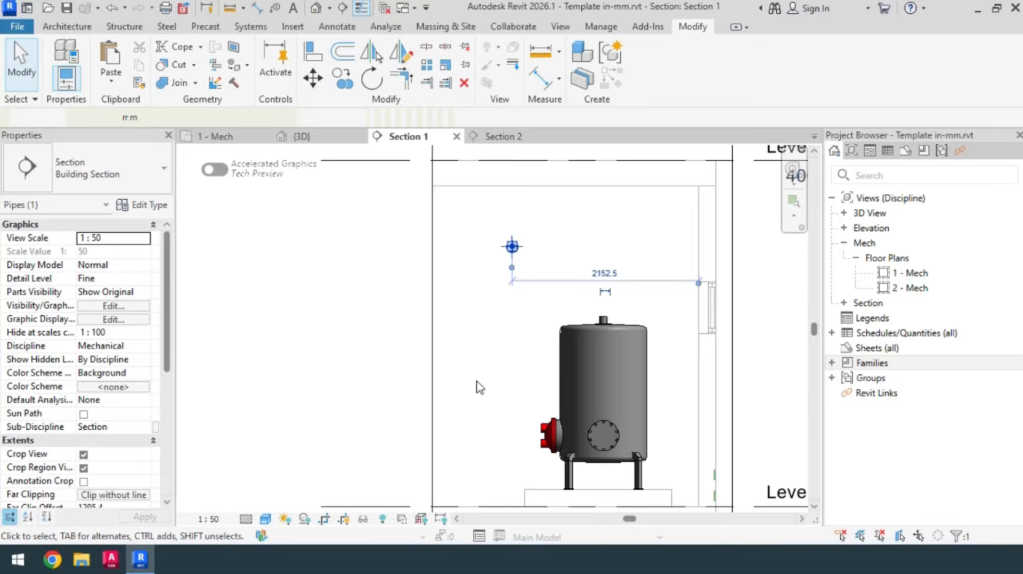
key(Down)
key(Down)
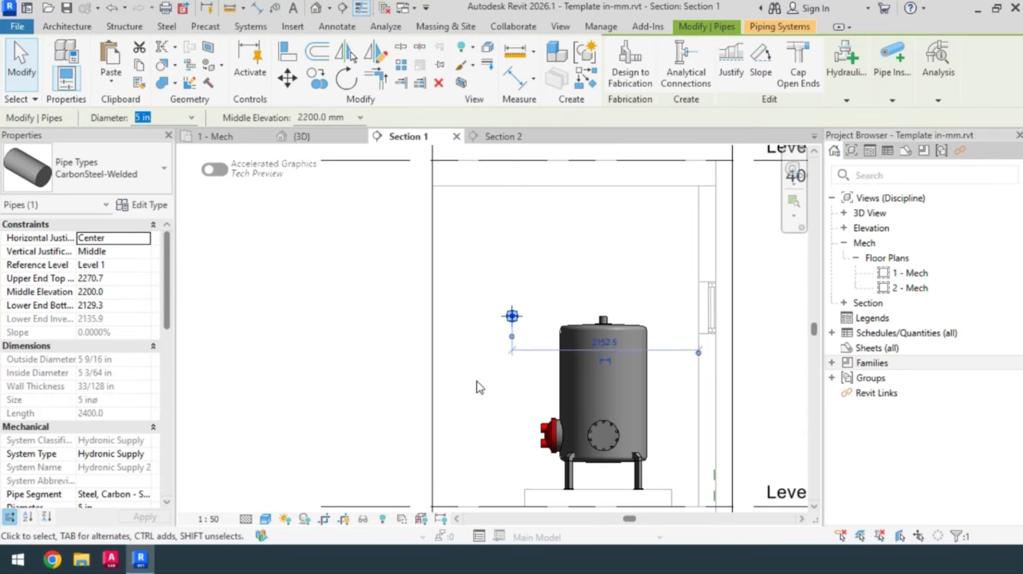
key(Escape)
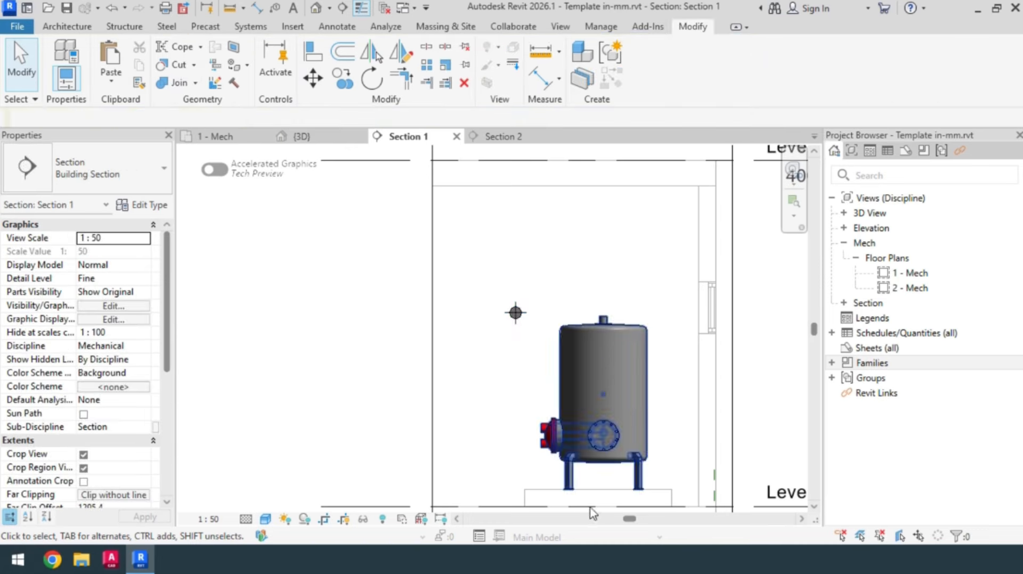
Draw a 4 in pipe from the first tank's upper 4 in connector out below the 5 in pipe and vertically up into it
scroll(437, 364, up, 3)
click(556, 412)
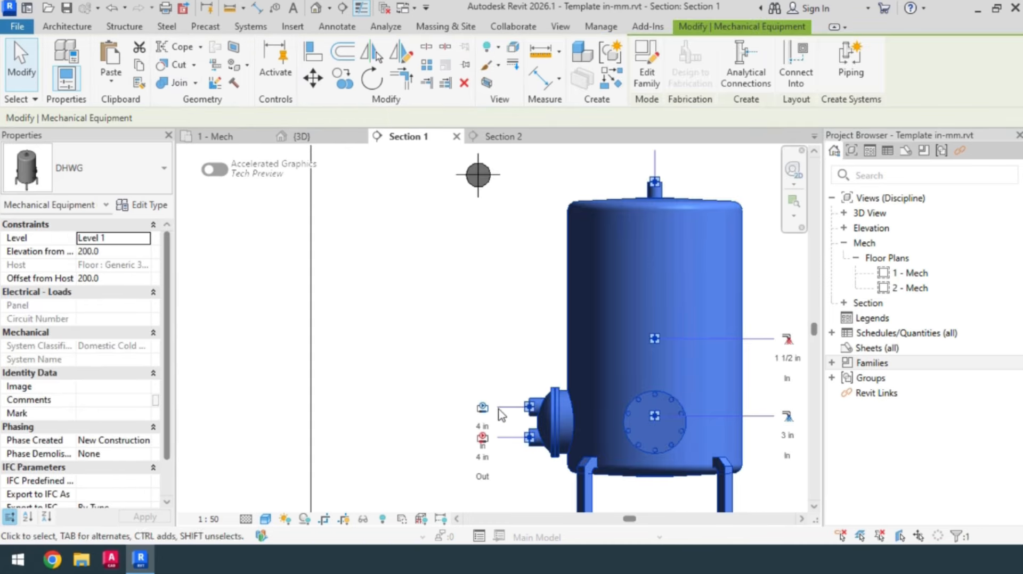
right_click(481, 408)
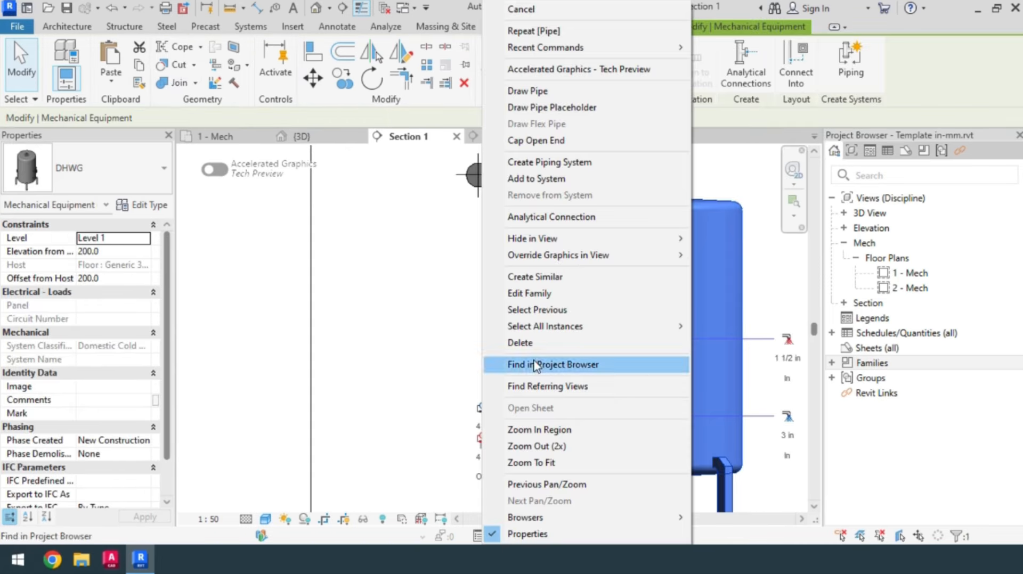
click(563, 92)
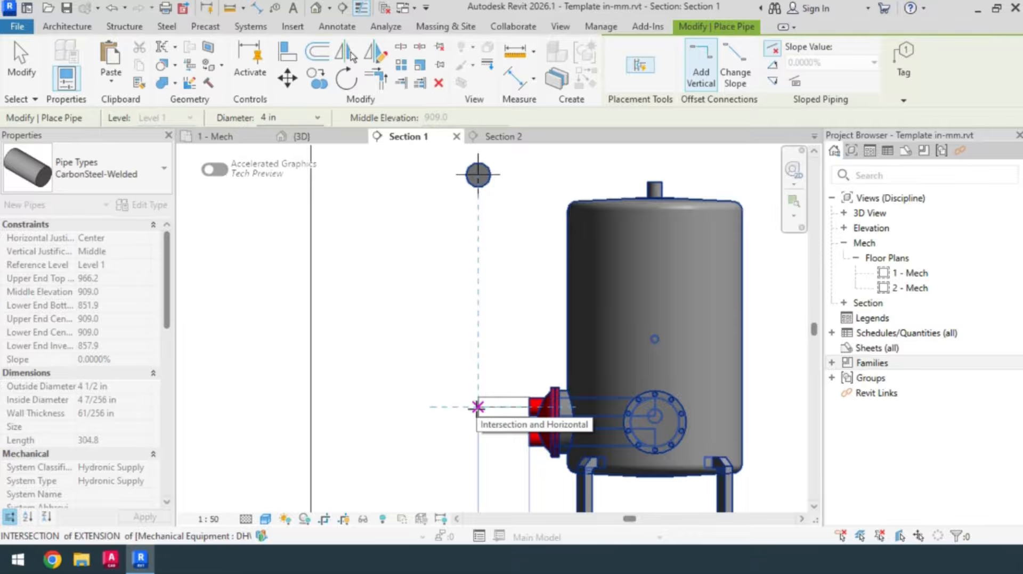
click(478, 407)
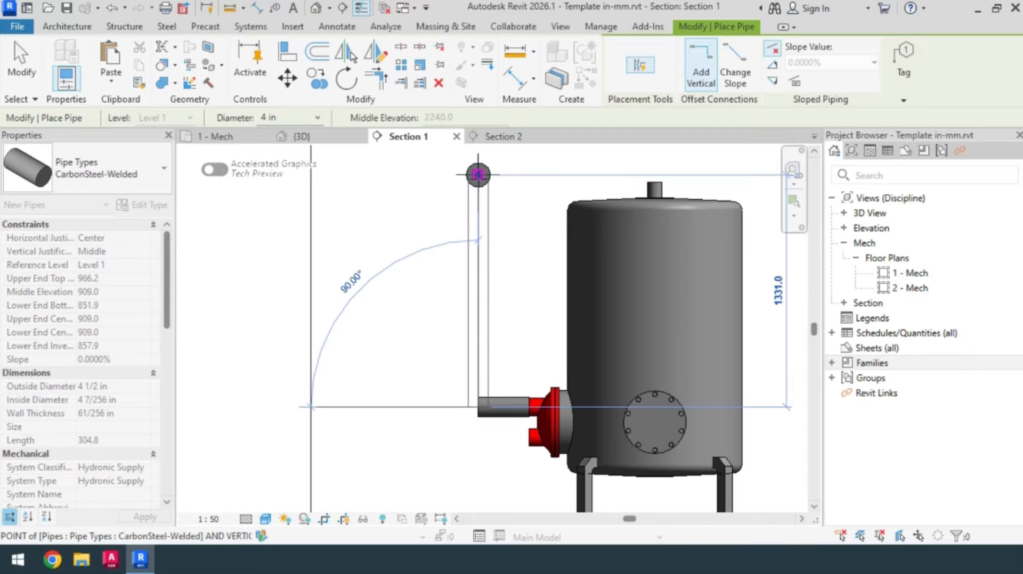
click(478, 174)
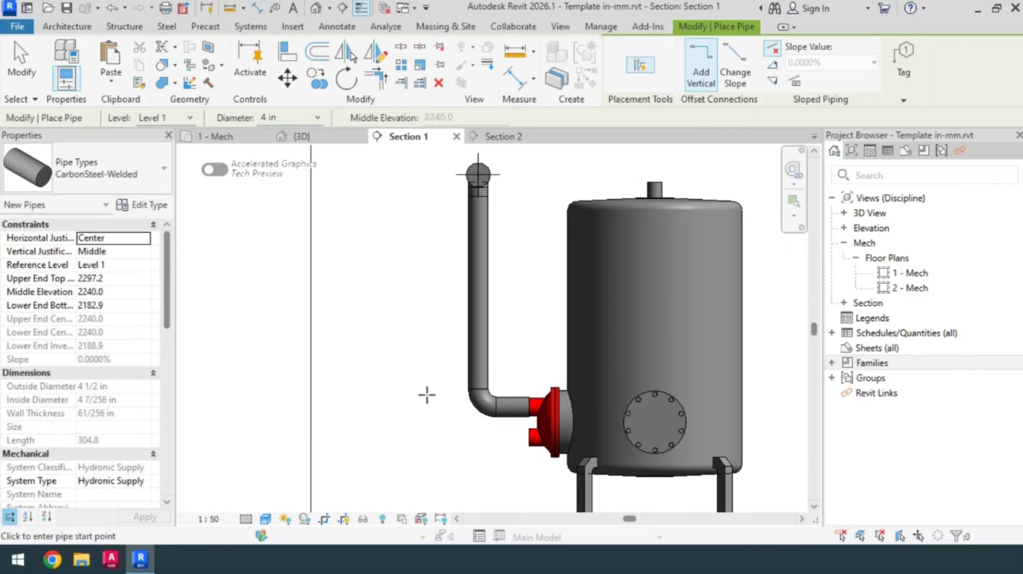
key(Escape)
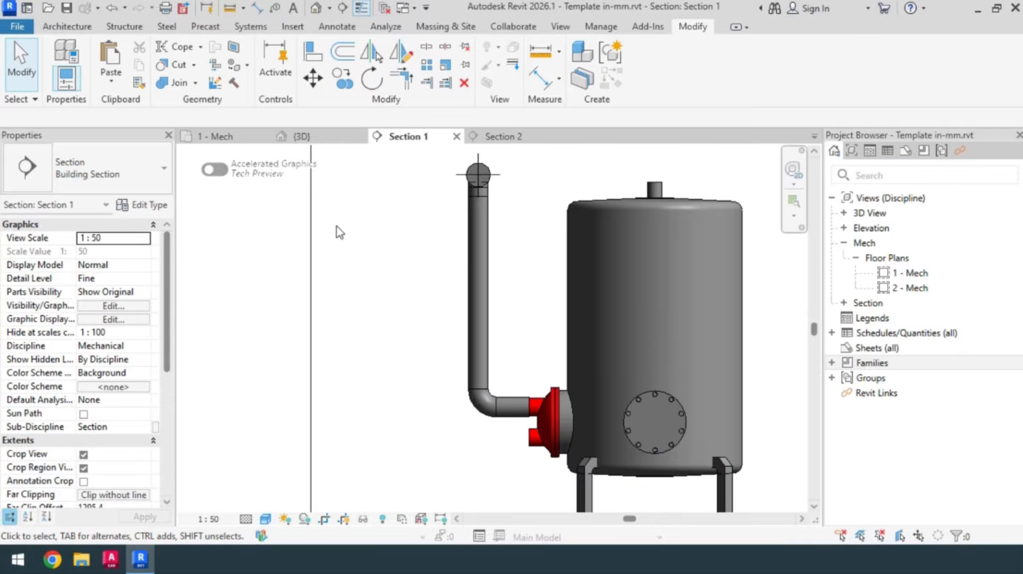
In the 1 - Mech plan, draw a 4 in pipe at 3000 mm middle elevation from the pump header to the midpoint of the tank header
click(223, 137)
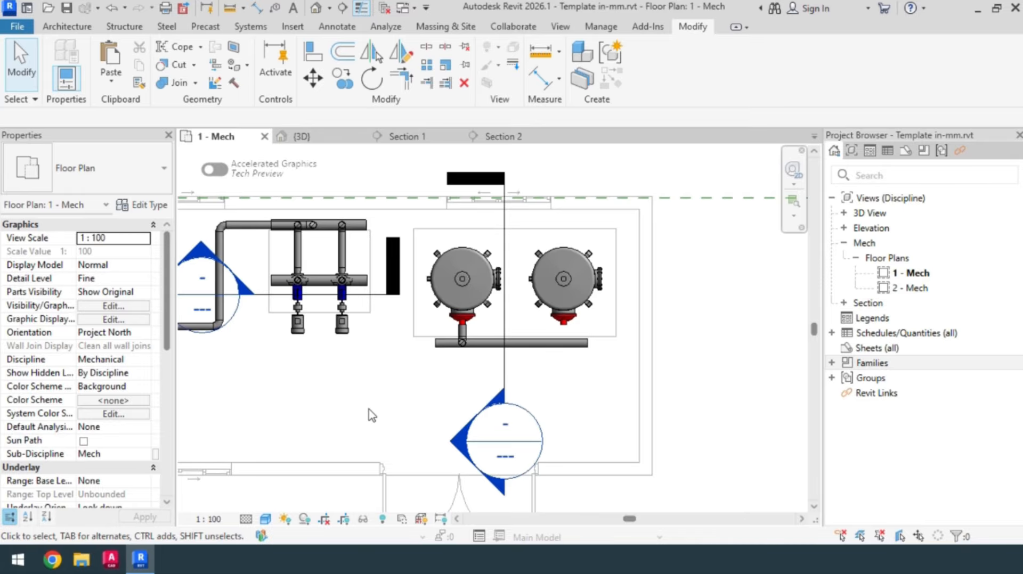
scroll(512, 486, down, 2)
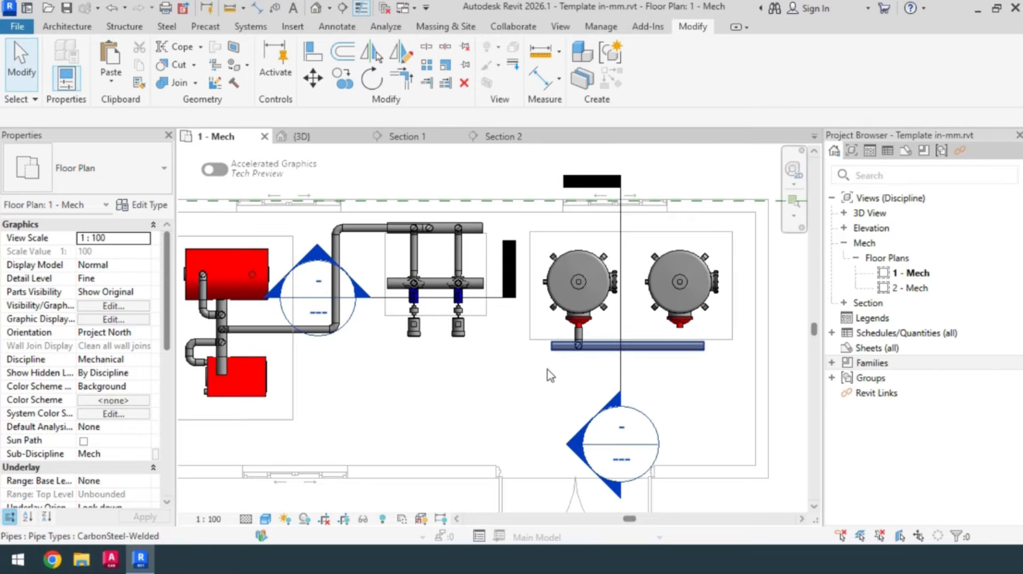
middle_drag(491, 381, 441, 360)
key(p)
key(i)
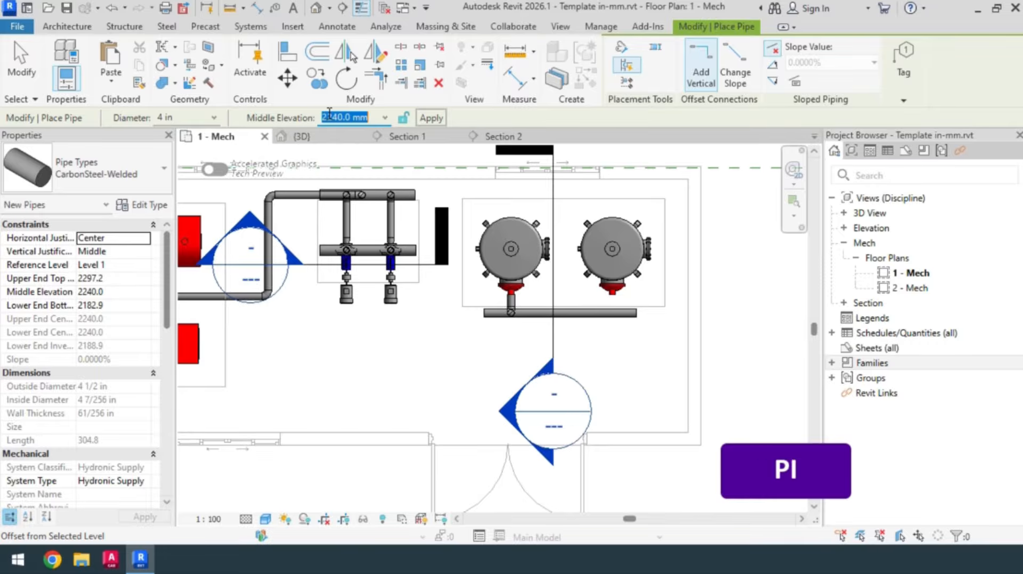
text(3000)
key(Return)
scroll(387, 226, up, 4)
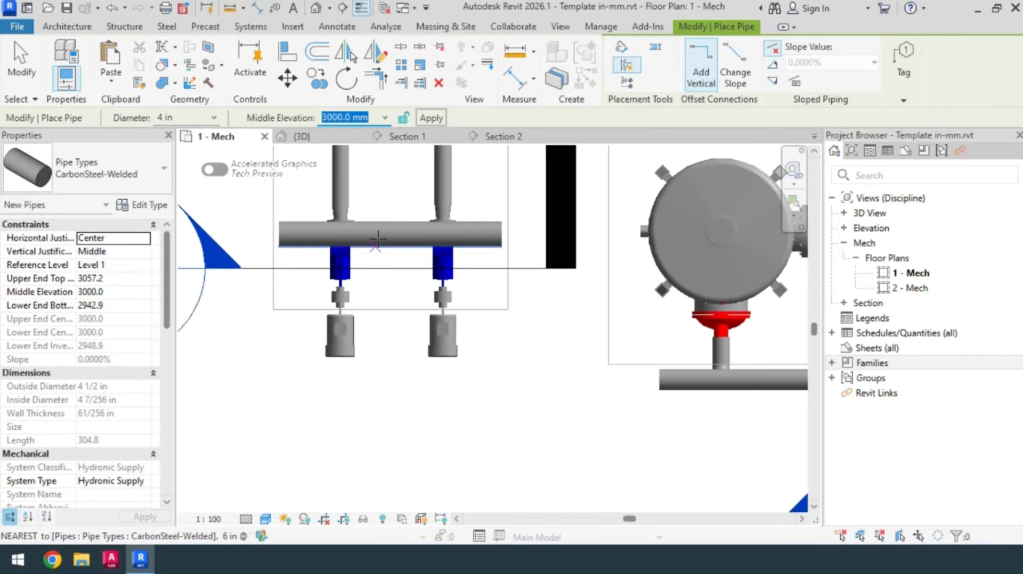
click(383, 235)
scroll(383, 235, down, 2)
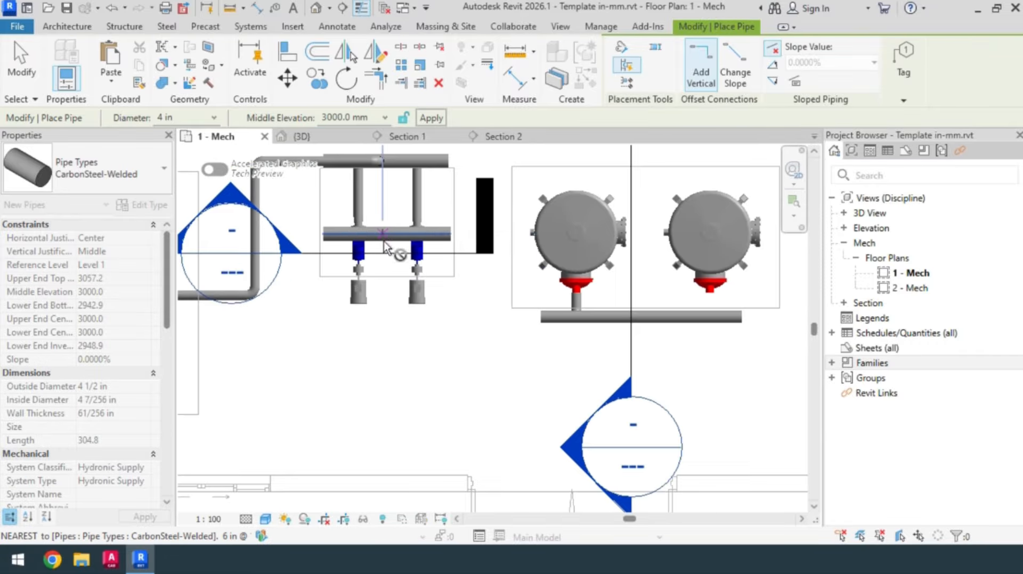
click(384, 317)
scroll(632, 318, up, 3)
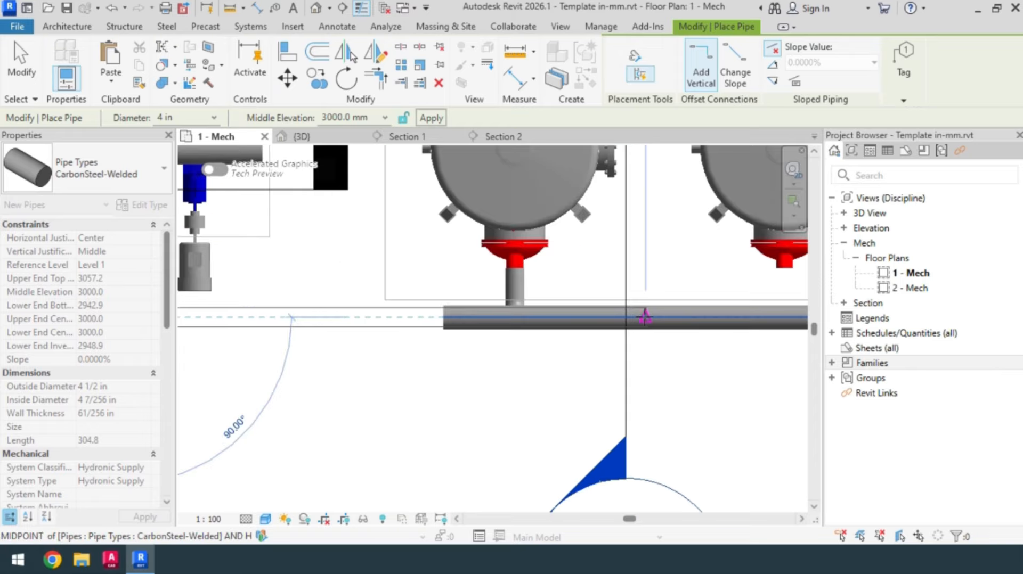
click(593, 363)
scroll(544, 361, down, 4)
key(Escape)
key(Escape)
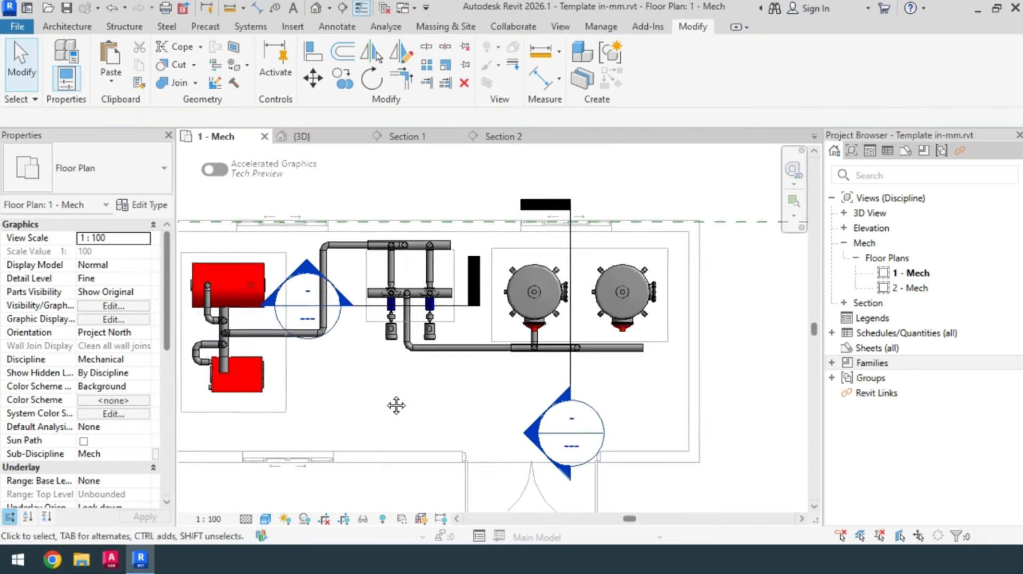
Select all the equipment and piping in the room, isolate it in a 3D selection box, and inspect the connected layout
middle_drag(397, 406, 466, 386)
scroll(448, 380, down, 1)
drag(253, 206, 730, 430)
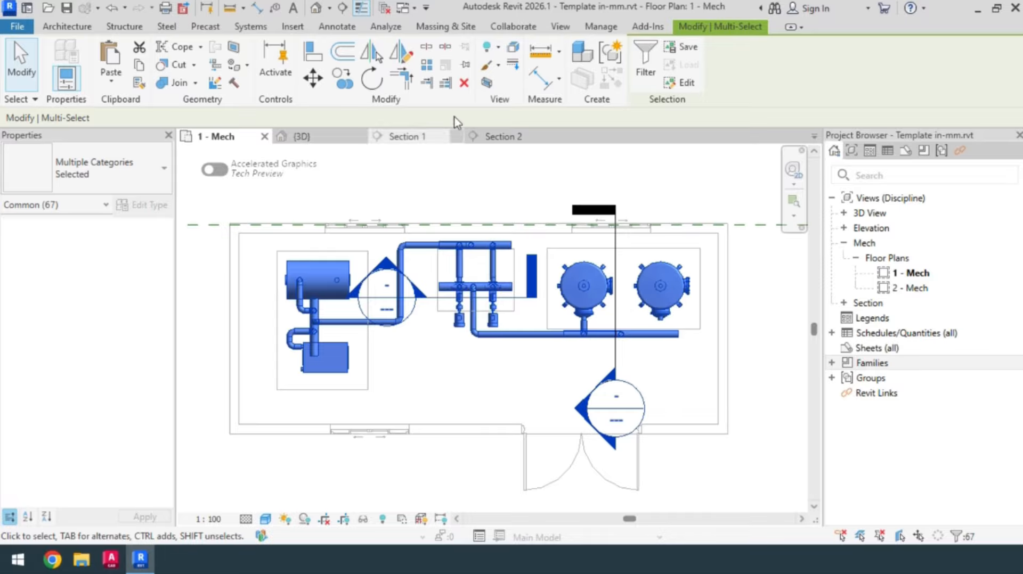
click(493, 85)
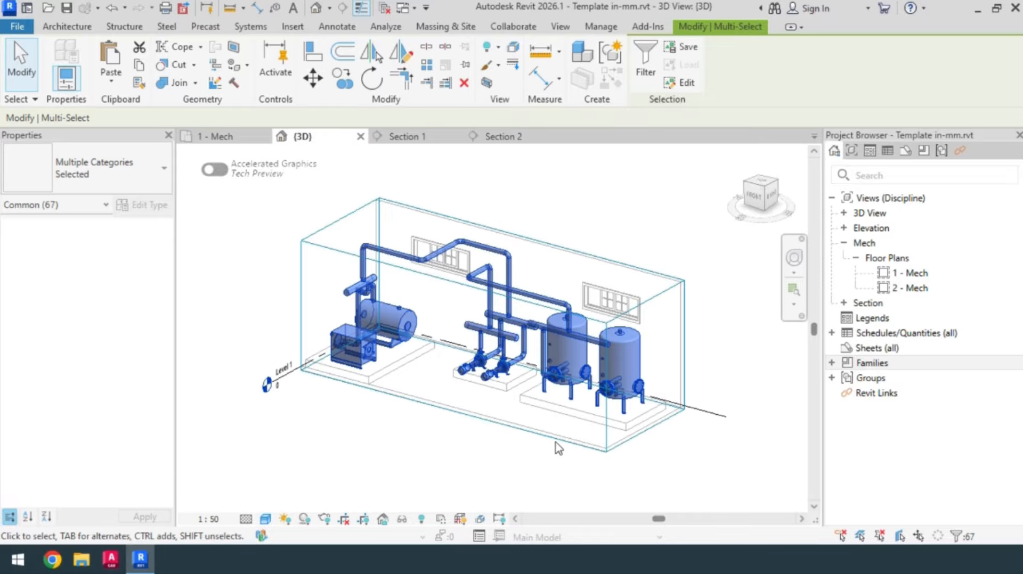
click(468, 469)
shift+middle_drag(467, 459, 607, 380)
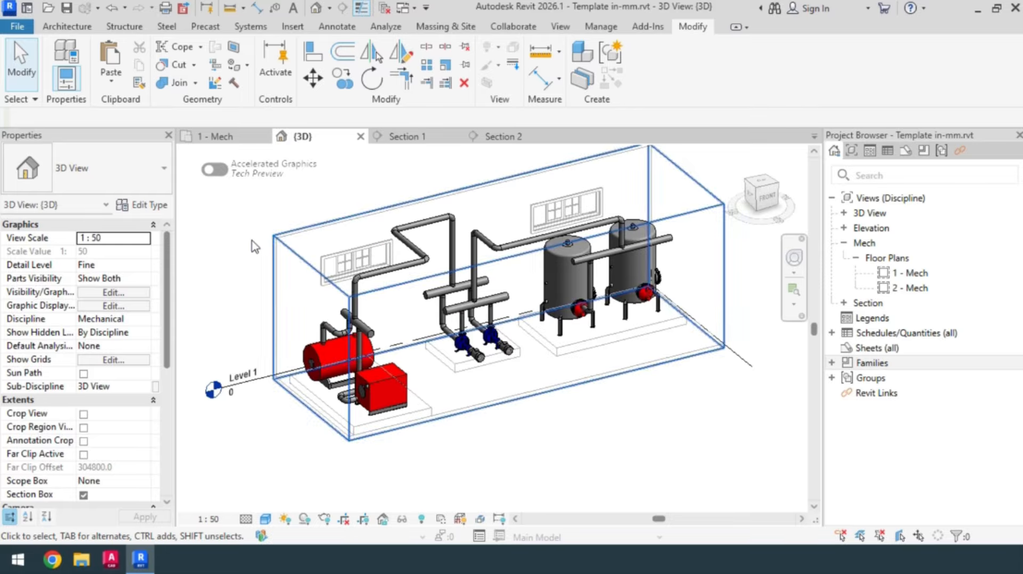
In the 1 - Mech plan, move Section 1 to the far side of the second tank and open its view
click(211, 137)
scroll(405, 394, up, 5)
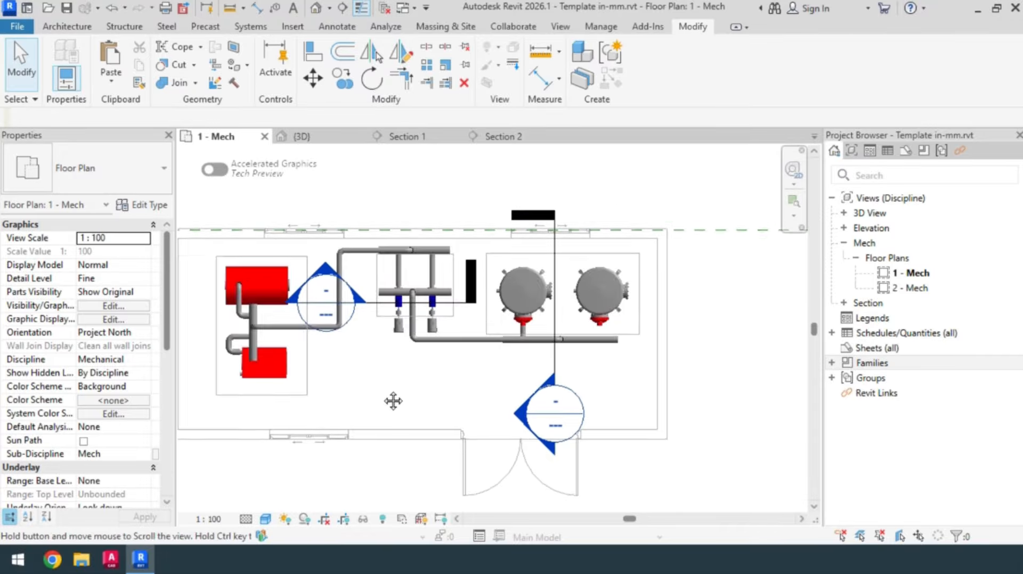
click(446, 394)
drag(445, 394, 559, 384)
right_click(560, 385)
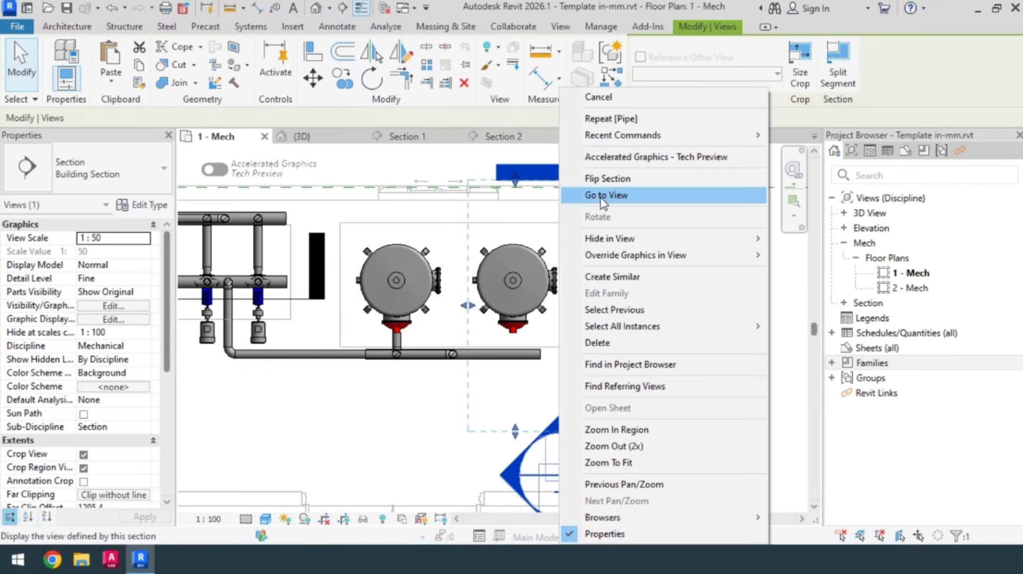
click(640, 194)
Draw a 4 in pipe from the second tank's upper 4 in connector out below the 5 in header and vertically up into it
click(549, 417)
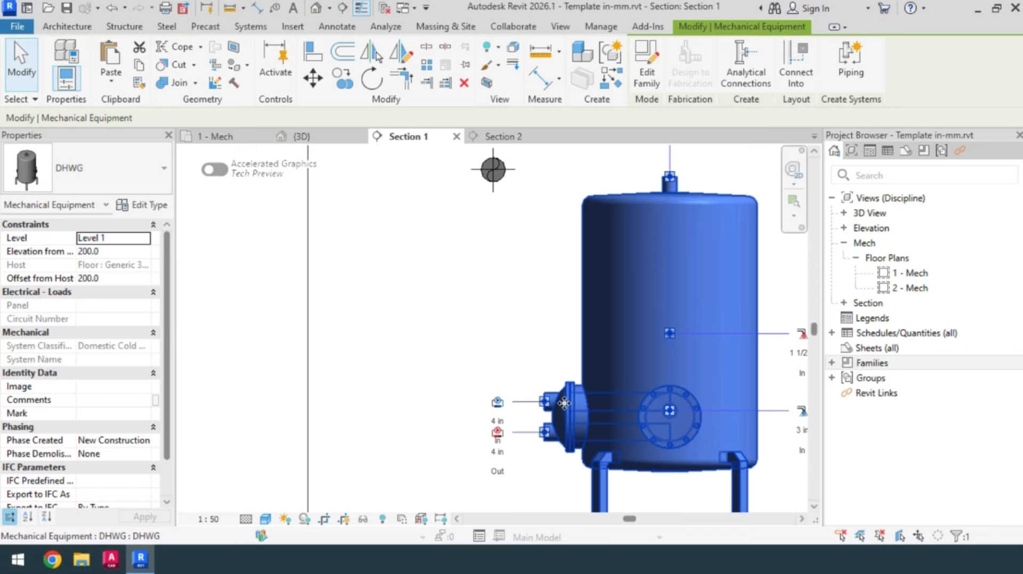
right_click(543, 406)
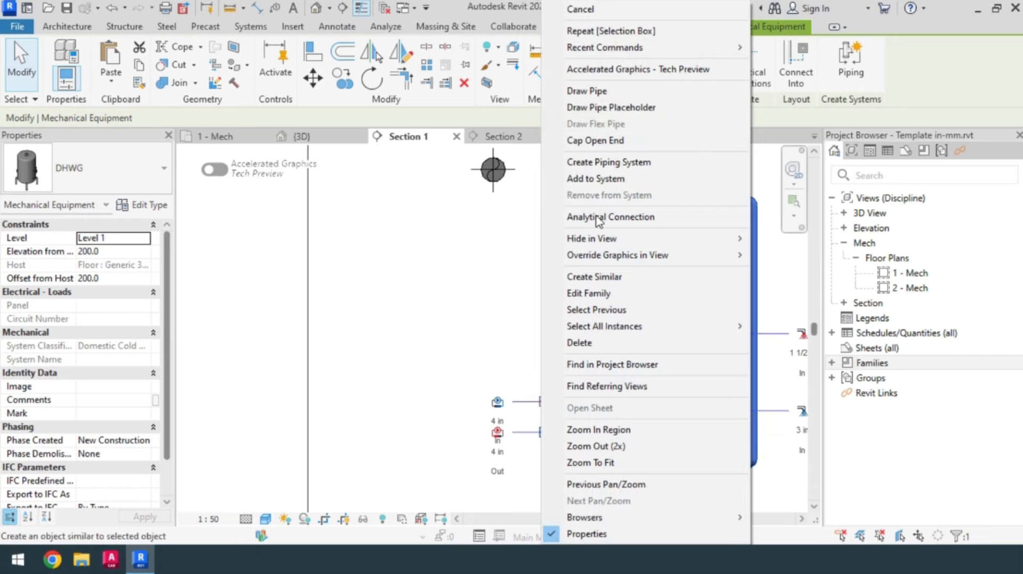
click(586, 87)
click(492, 401)
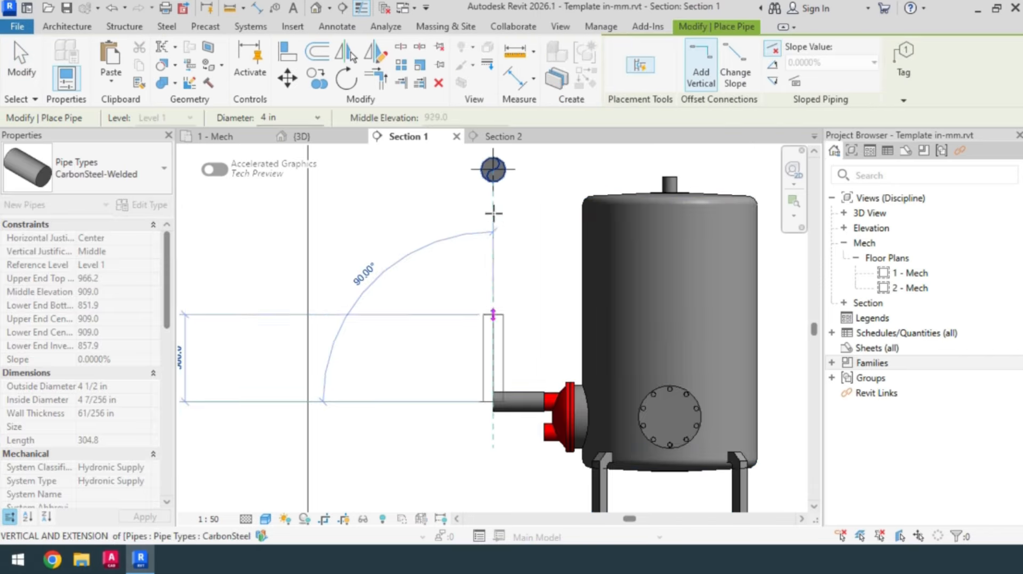
click(490, 182)
key(Escape)
key(Escape)
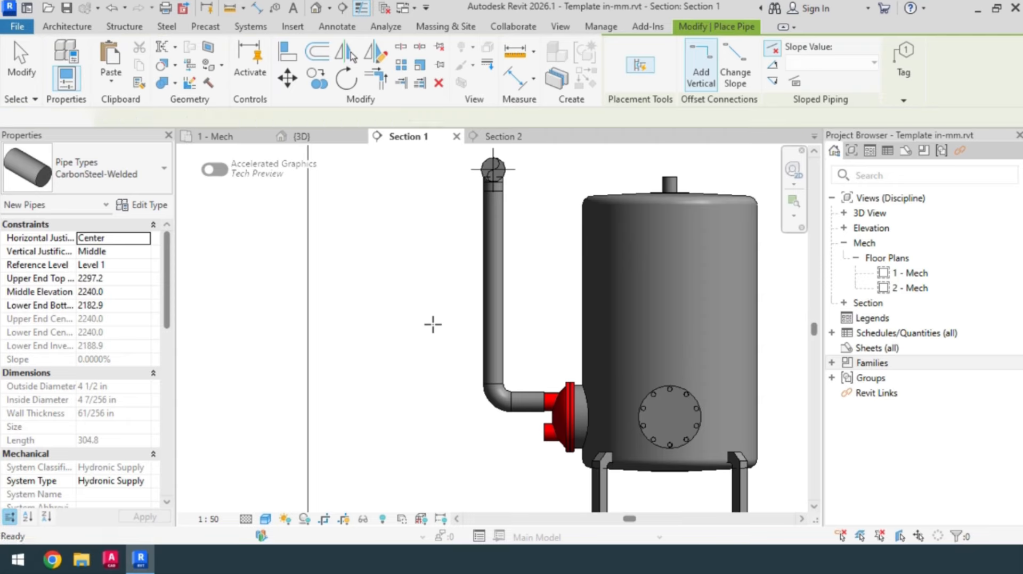
In the 1 - Mech plan, copy the 5 in tank header straight out in front of the original, parallel to it
click(223, 140)
scroll(621, 404, down, 4)
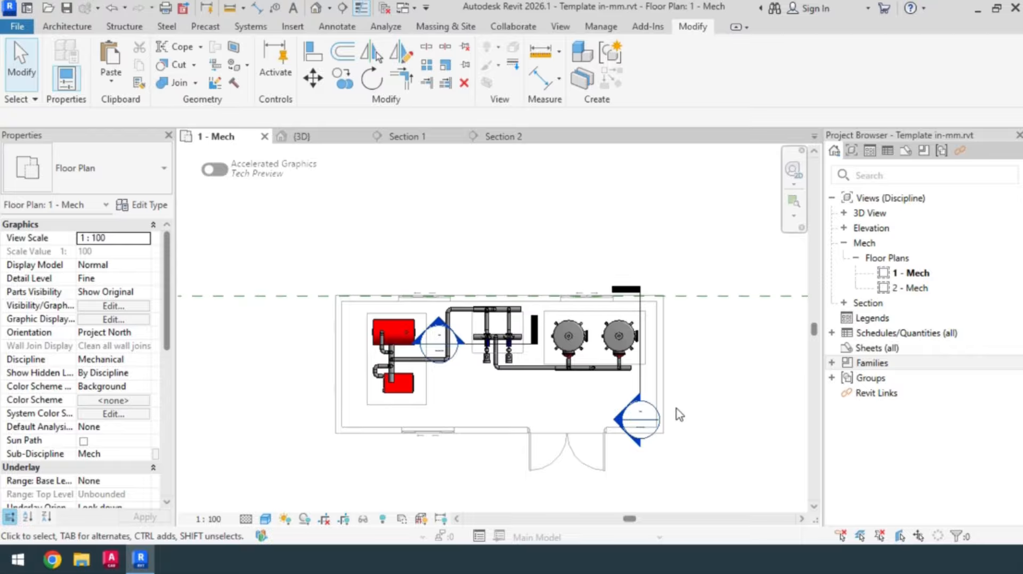
scroll(630, 392, up, 5)
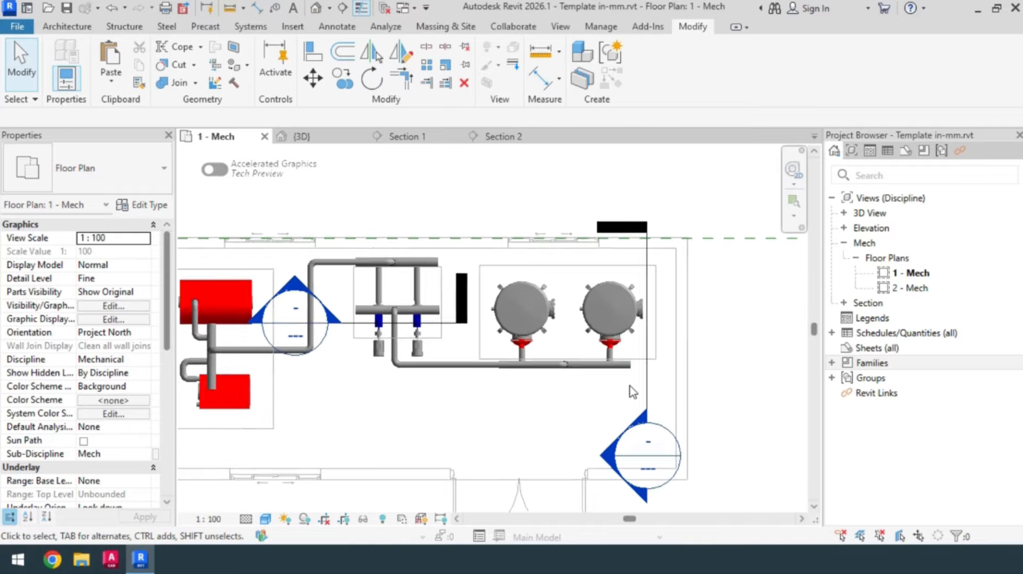
middle_drag(542, 422, 529, 411)
scroll(528, 410, up, 2)
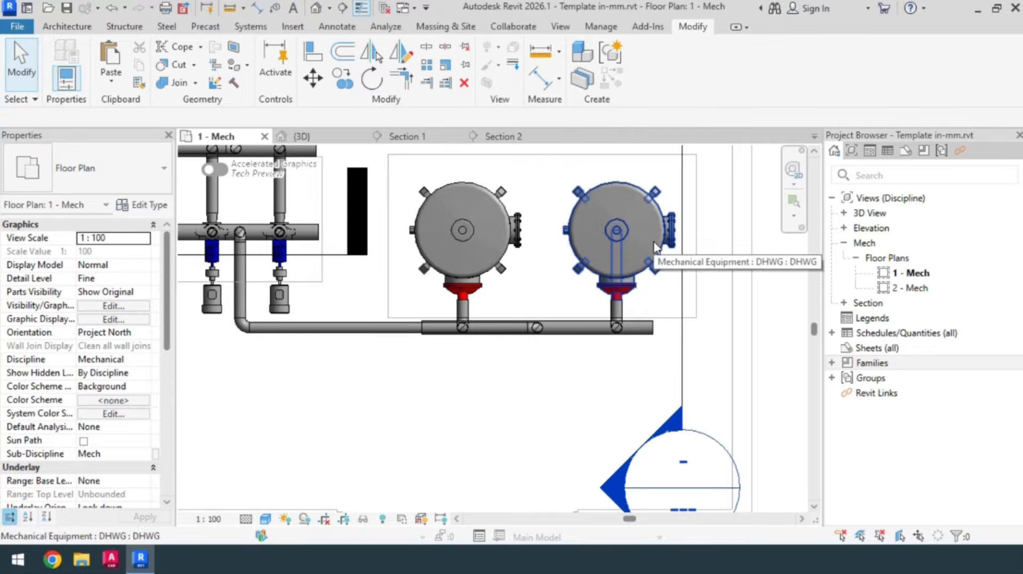
scroll(577, 344, up, 2)
middle_drag(601, 412, 641, 391)
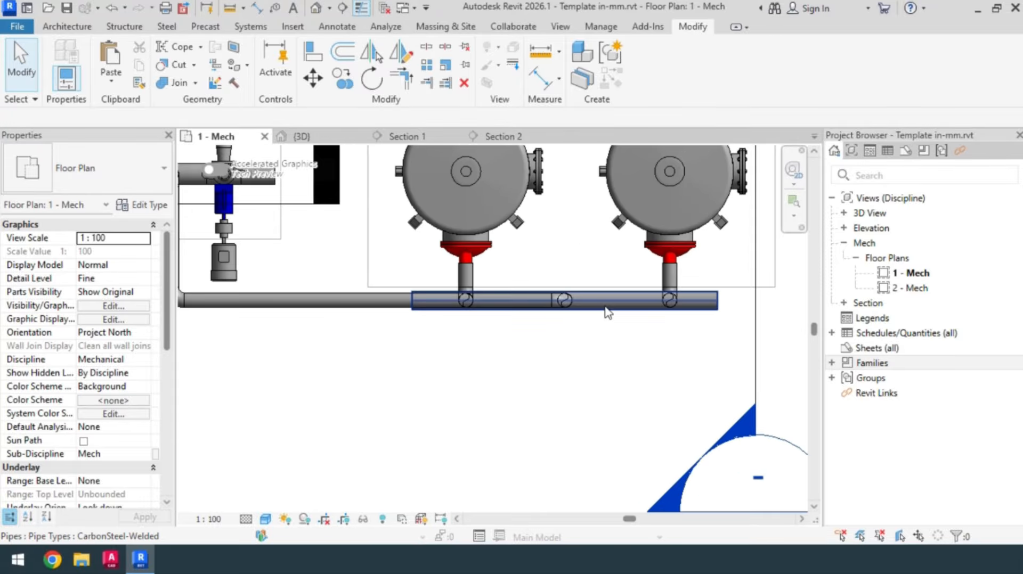
click(548, 302)
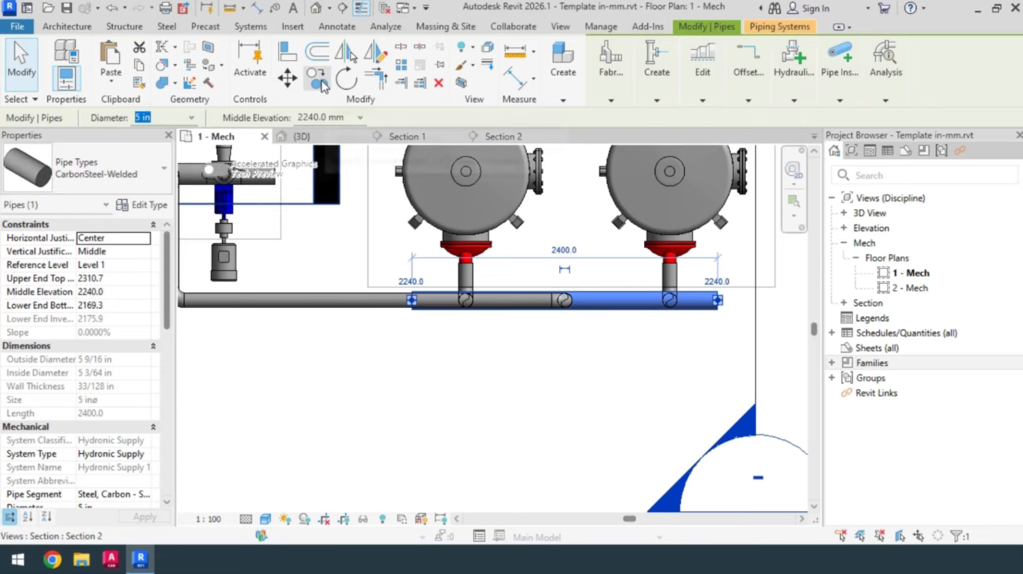
click(317, 81)
click(717, 309)
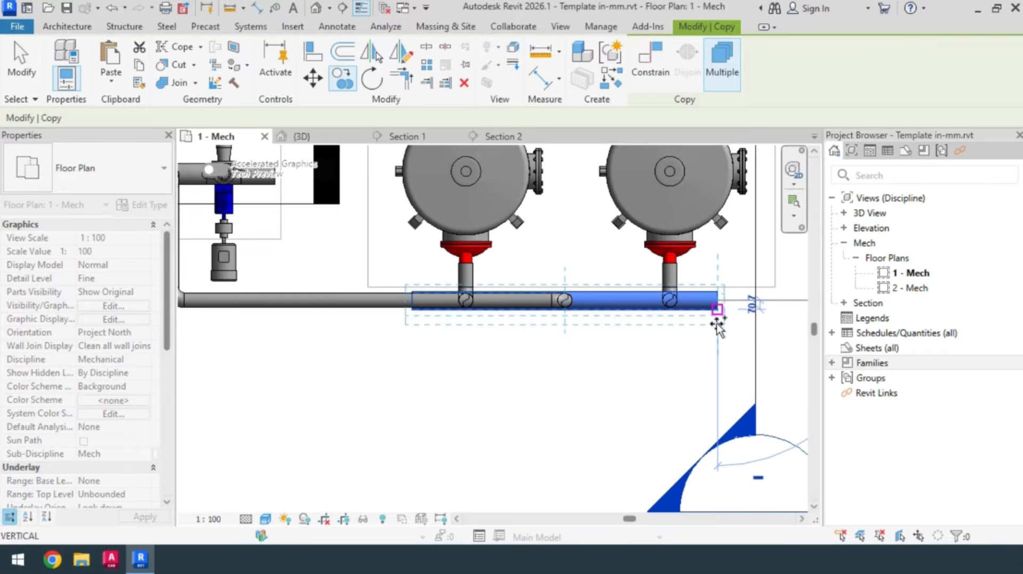
click(717, 356)
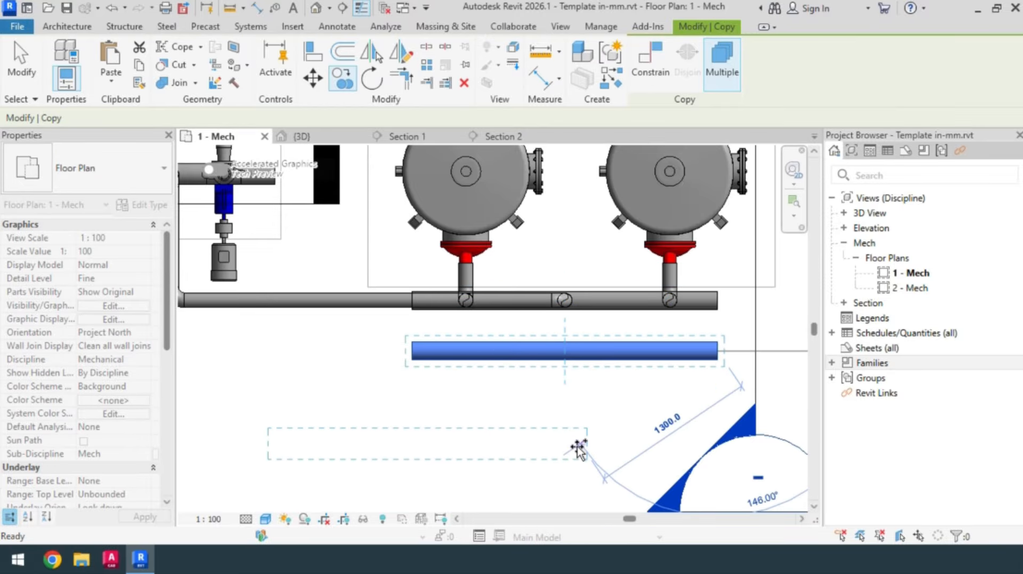
key(Escape)
key(Escape)
Change the copied 5 in pipe's system type to Hydronic Return
click(530, 352)
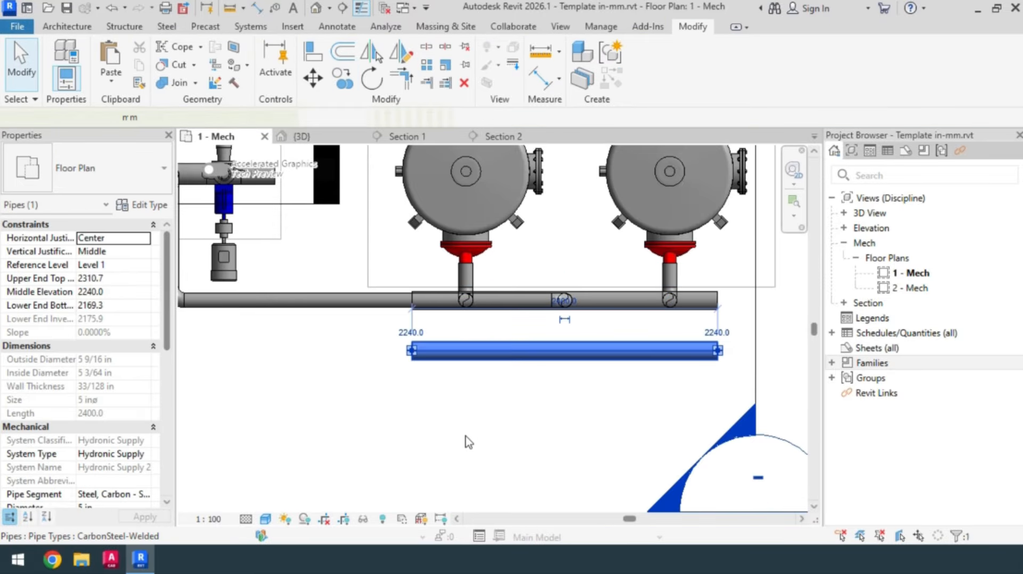
click(144, 455)
click(121, 513)
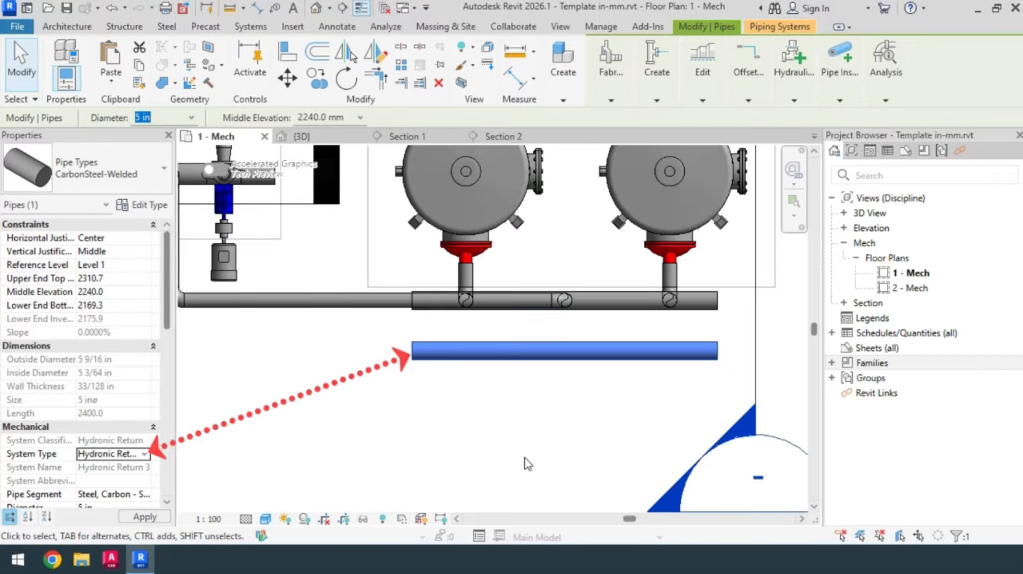
click(525, 394)
scroll(468, 392, down, 1)
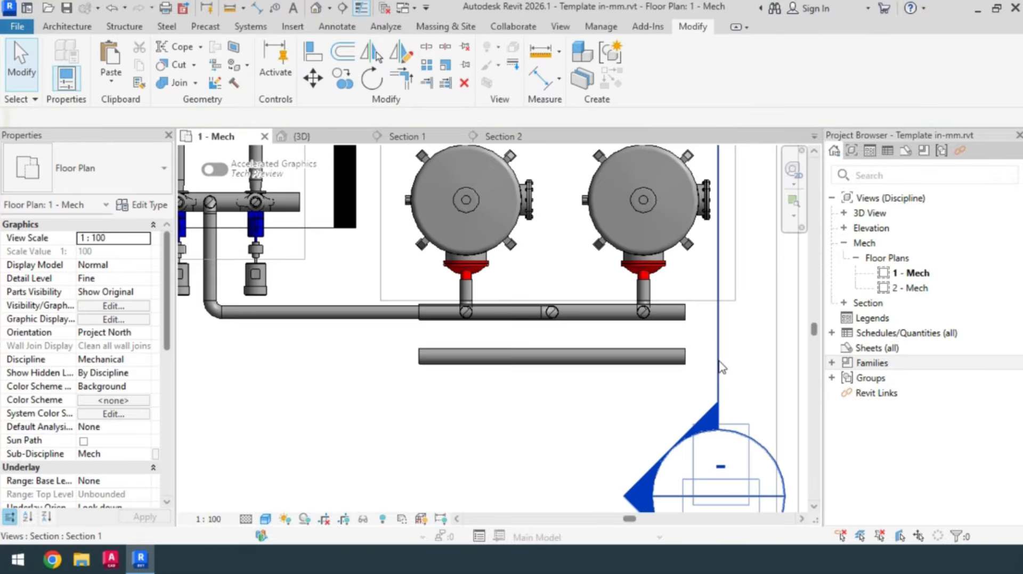
In Section 1, draw a 4 in return pipe from the second tank's lower connector out beneath the copied header and vertically up to just below it
click(397, 138)
scroll(508, 453, up, 2)
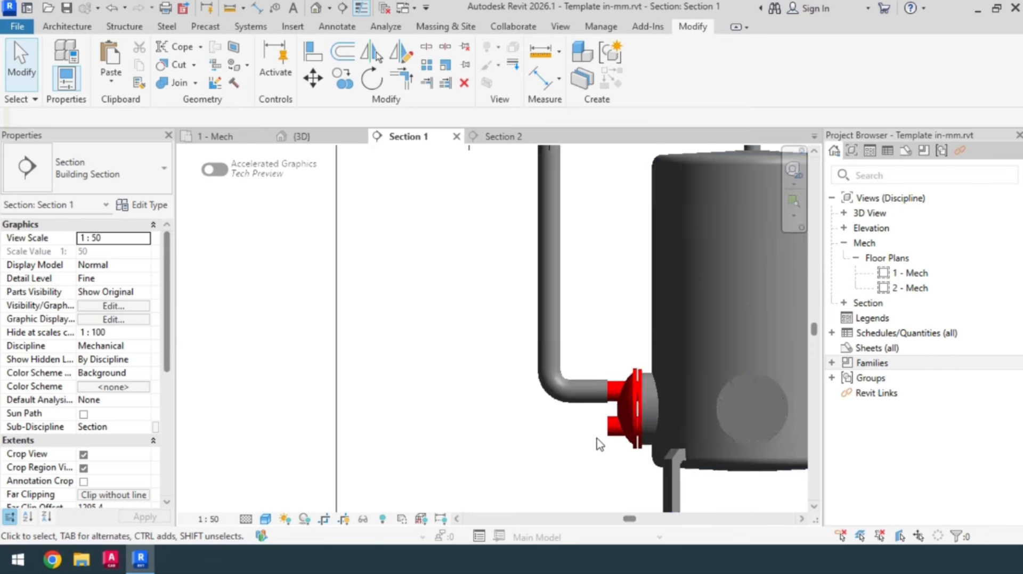
click(602, 436)
right_click(606, 429)
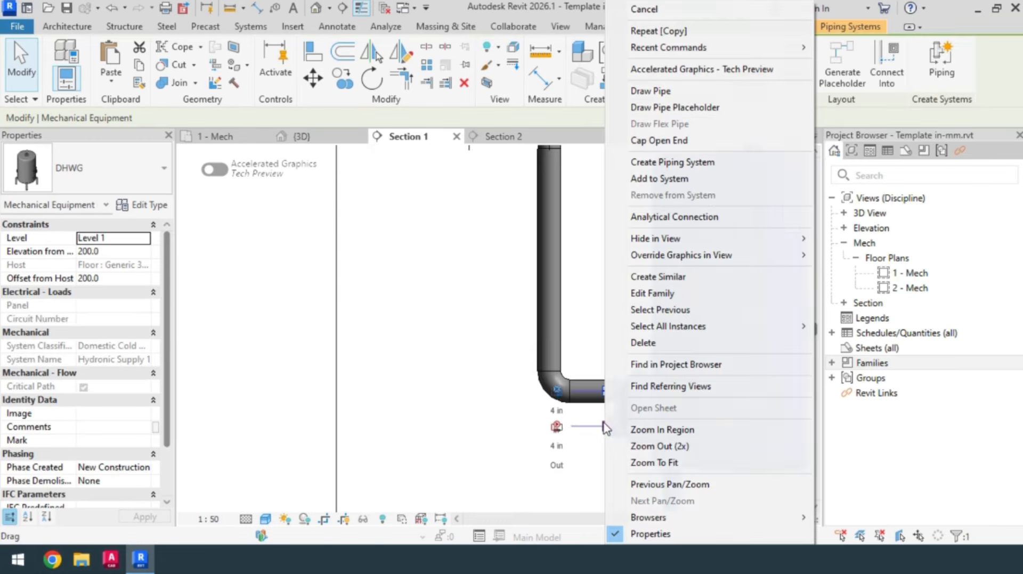
click(651, 91)
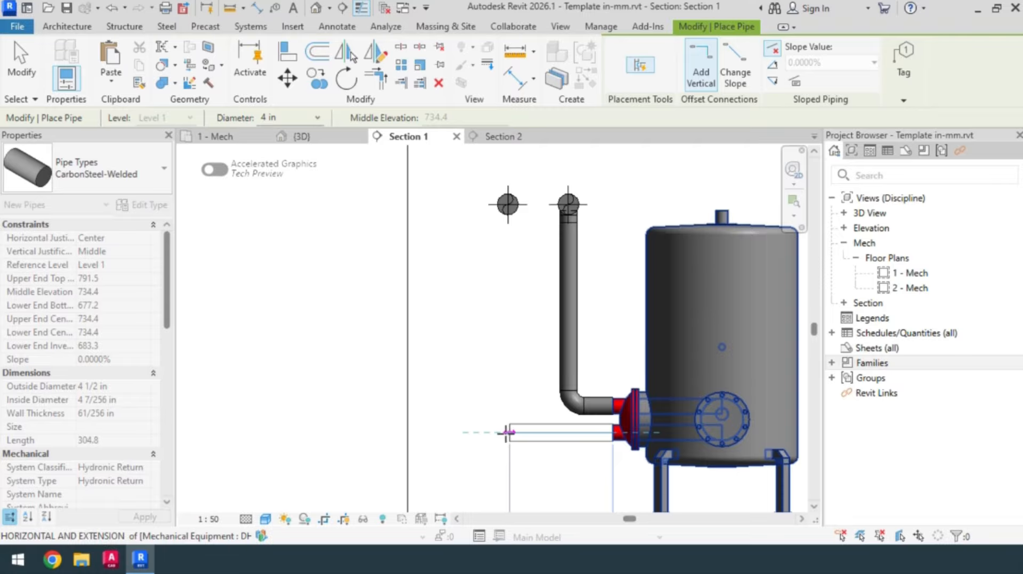
click(510, 434)
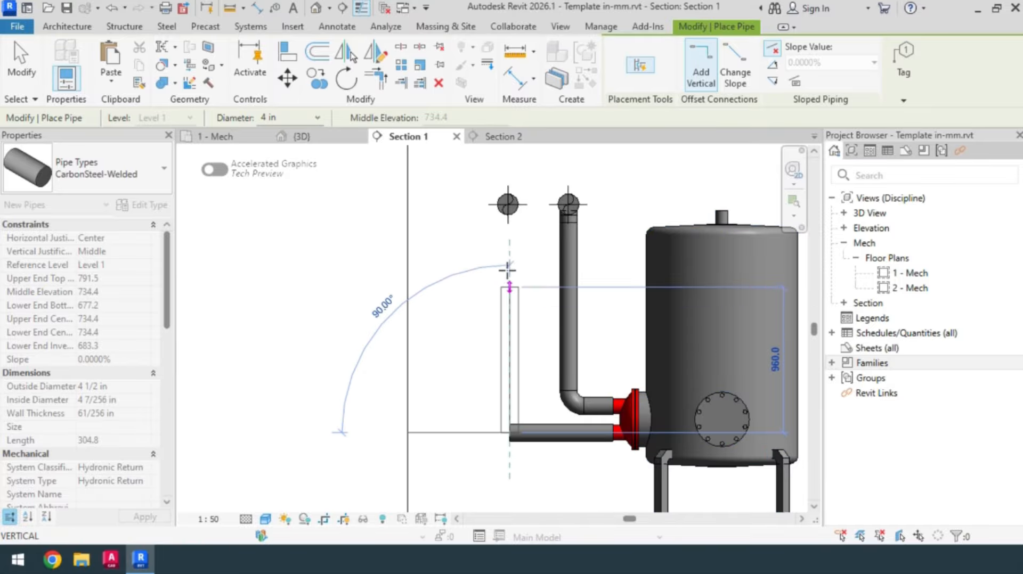
scroll(499, 222, up, 3)
key(Escape)
key(Escape)
scroll(502, 222, down, 3)
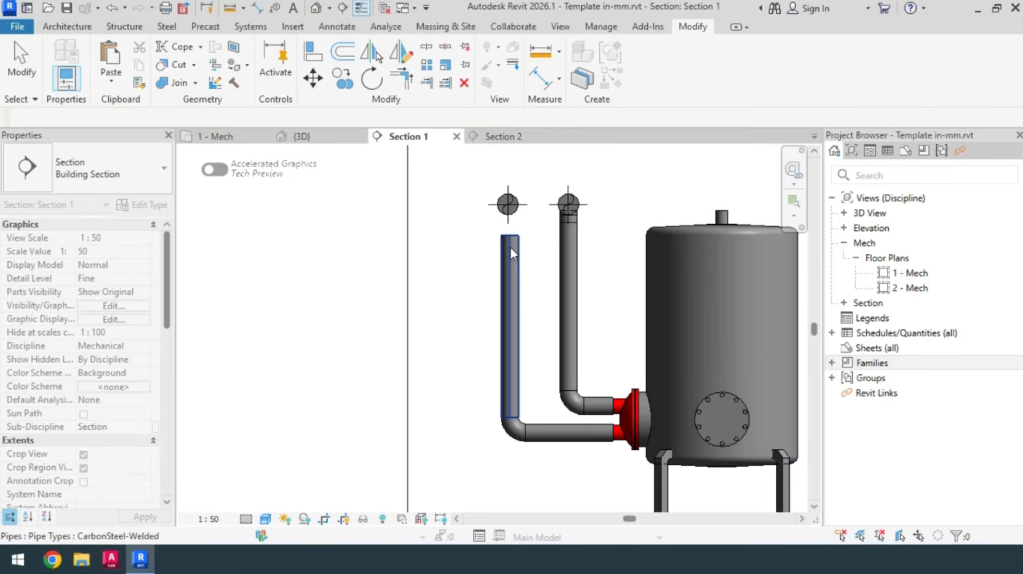
Draw a vertical reference plane upward from the centre of the copied 5 in return header in Section 1
scroll(497, 200, up, 5)
middle_drag(469, 248, 429, 318)
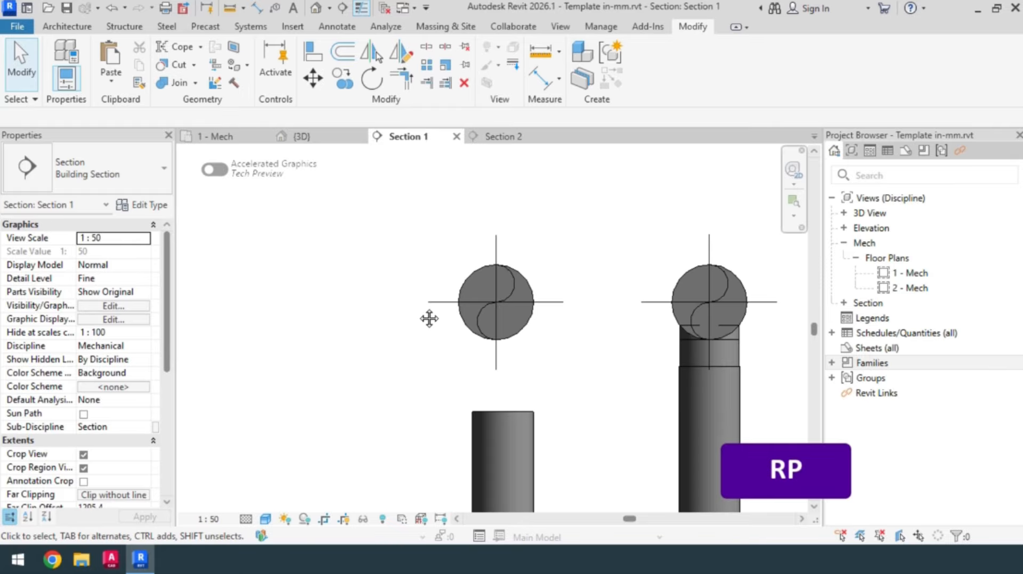
key(r)
key(p)
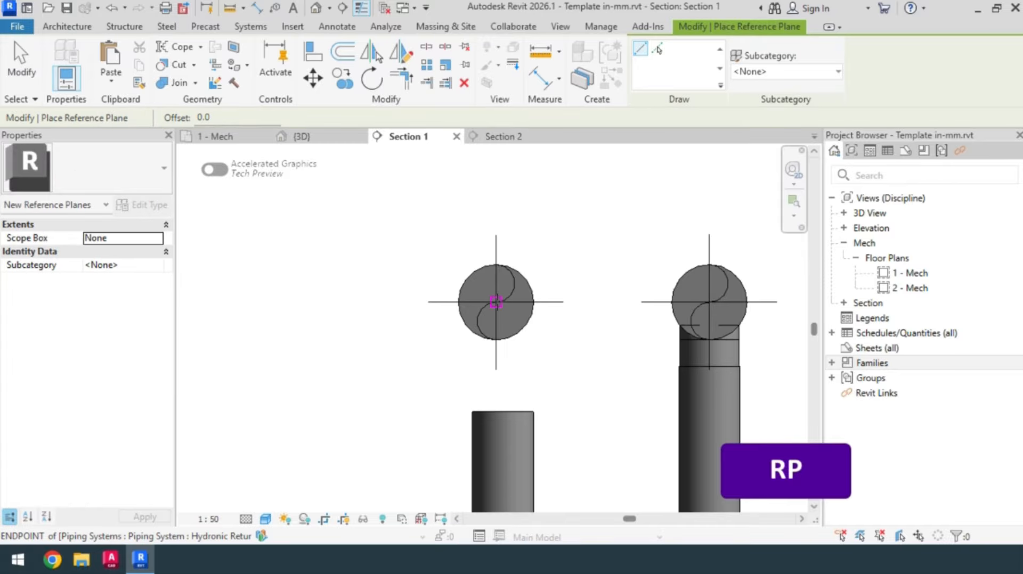
click(496, 302)
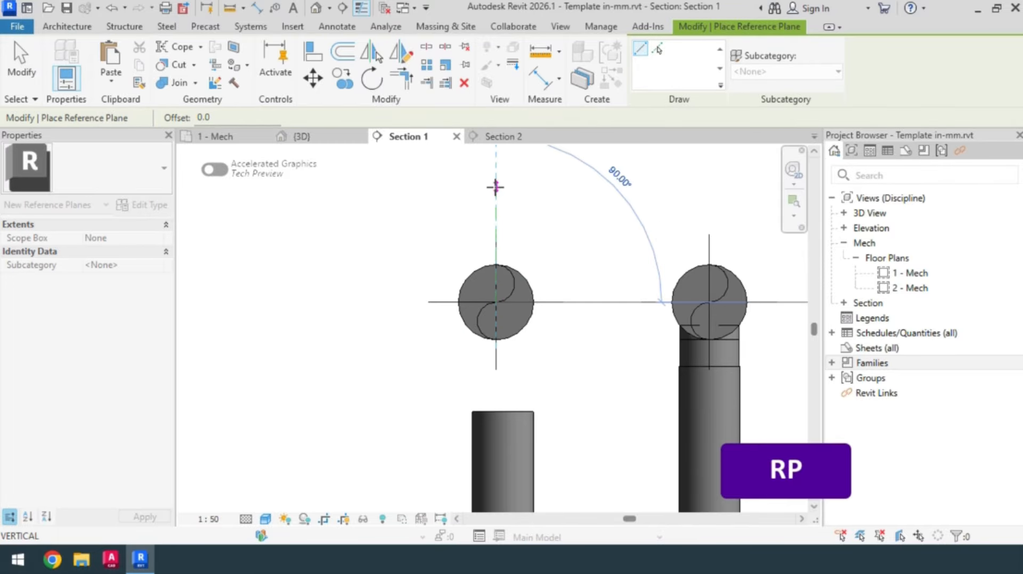
click(495, 186)
key(Escape)
key(Escape)
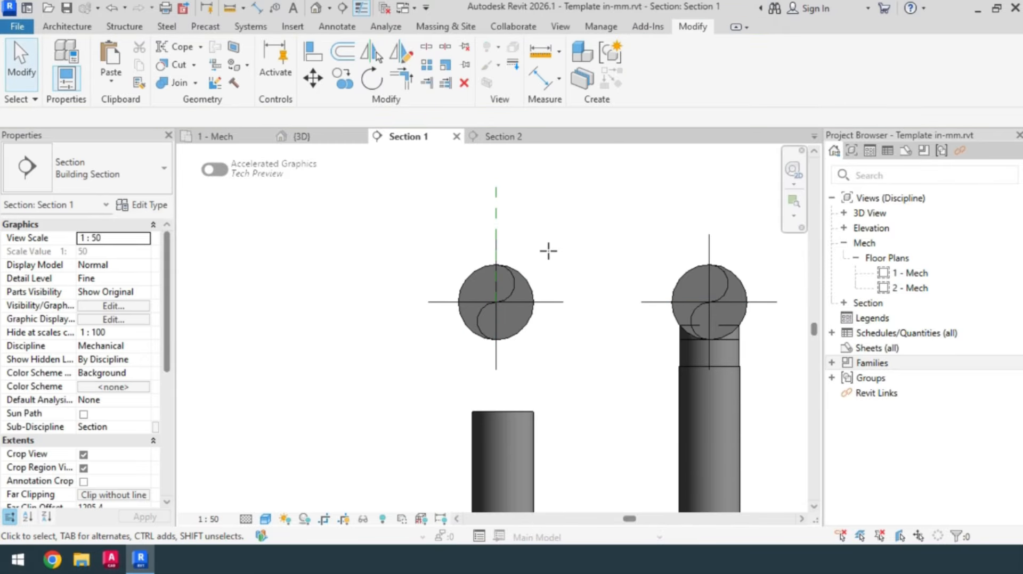
Align the 4 in return riser with the vertical reference plane and extend its upper end to the centre of the copied 5 in header
key(a)
key(l)
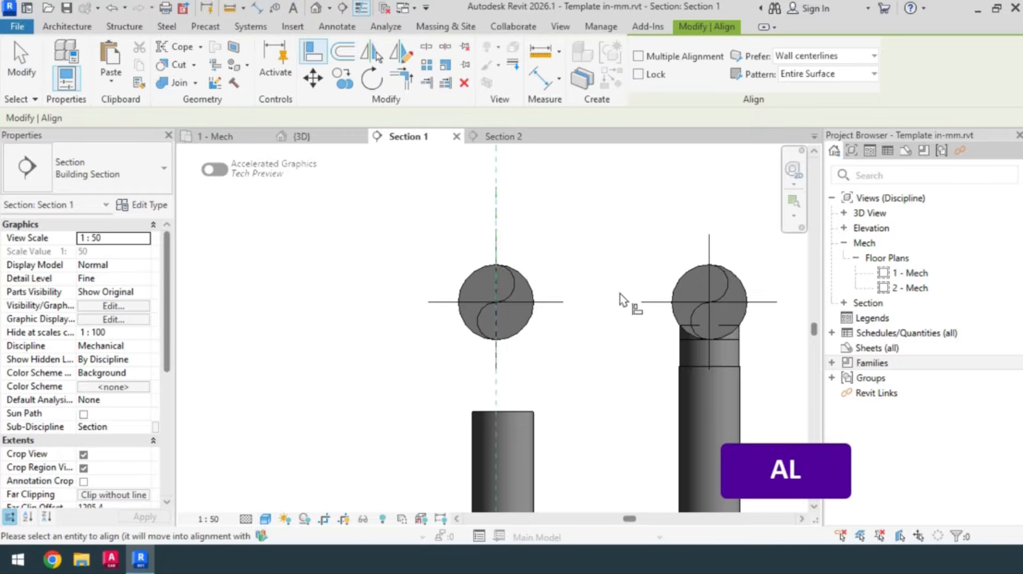
click(513, 450)
key(Escape)
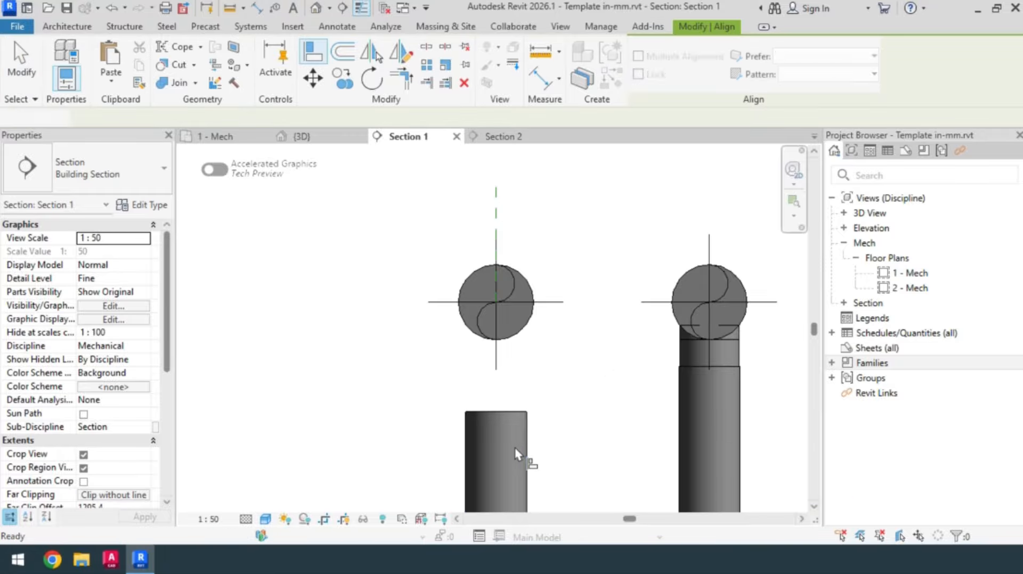
click(503, 418)
drag(496, 414, 495, 367)
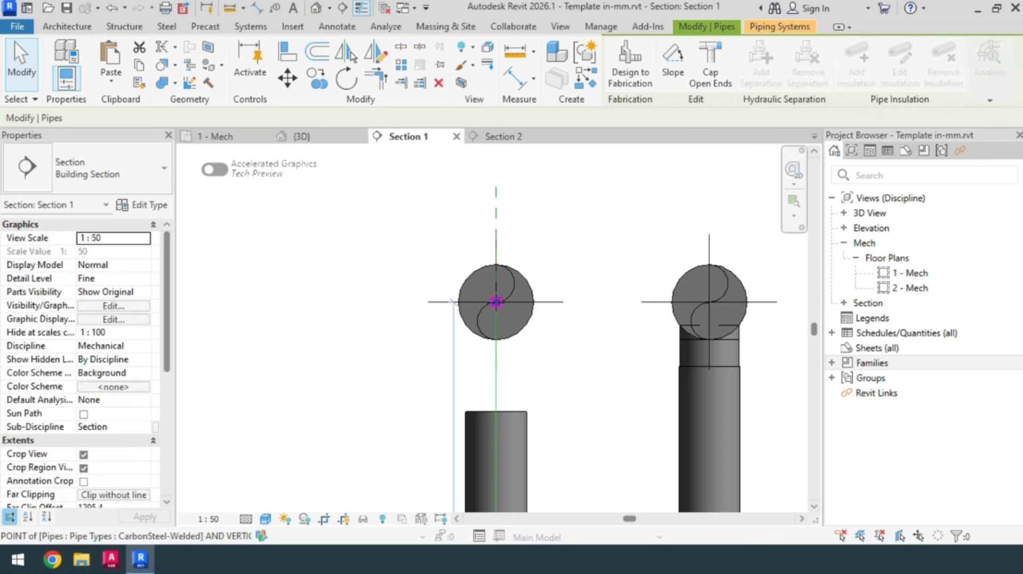
scroll(577, 386, down, 5)
key(Escape)
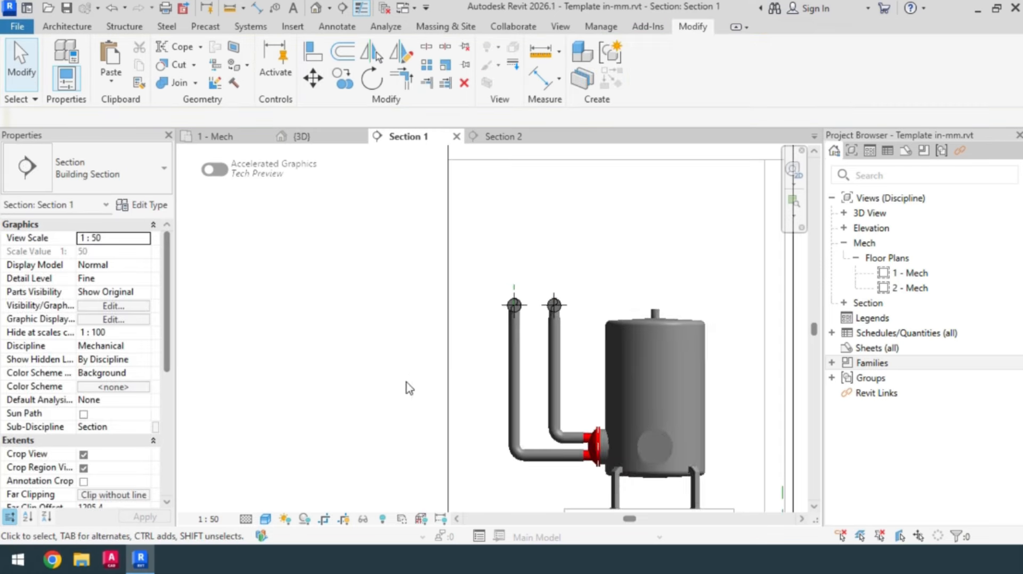
In the 1 - Mech plan, move the Section 1 line between the two tanks and open its view
click(213, 136)
click(718, 353)
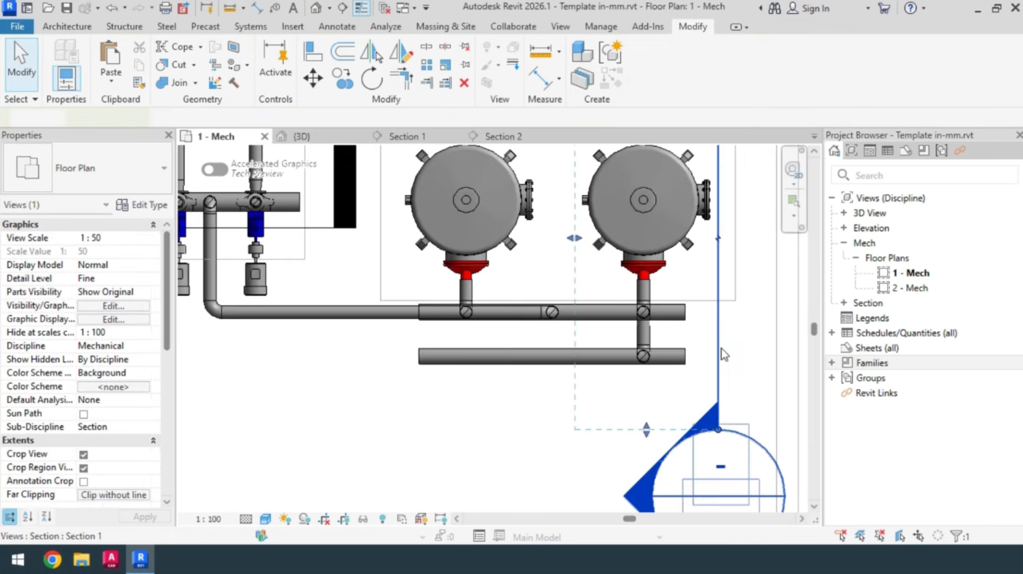
drag(719, 337, 538, 375)
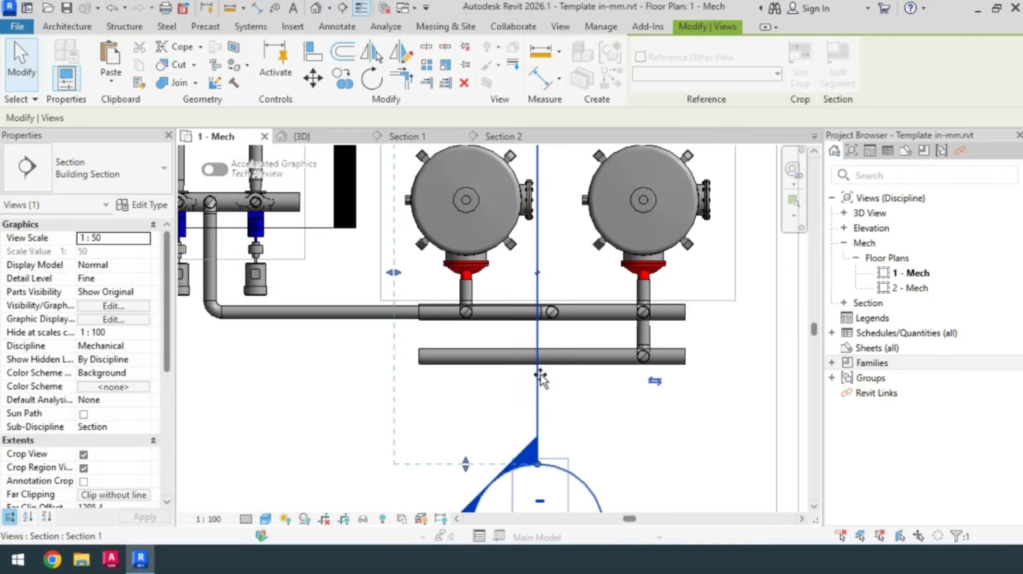
right_click(541, 372)
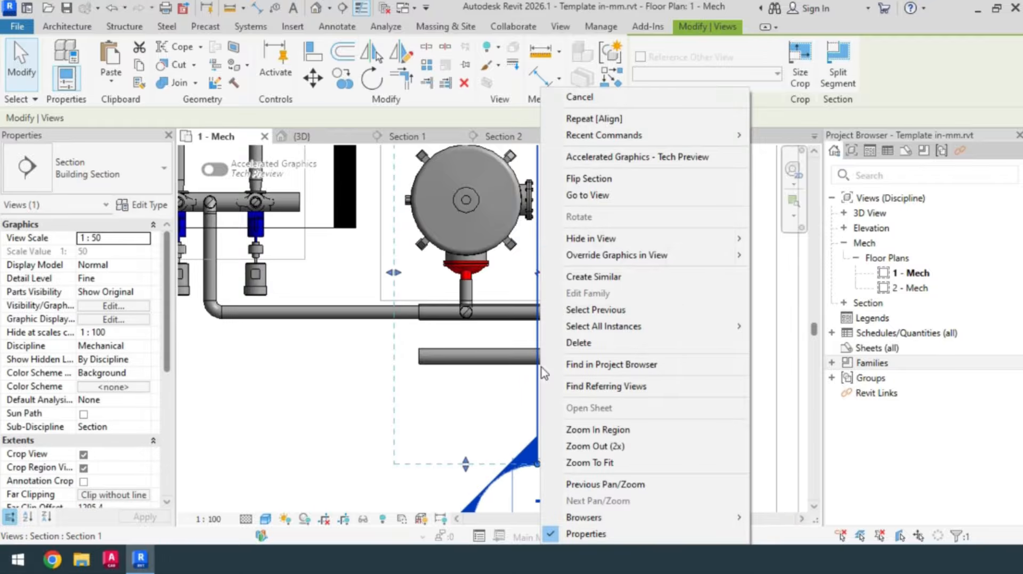
click(587, 195)
scroll(587, 432, up, 4)
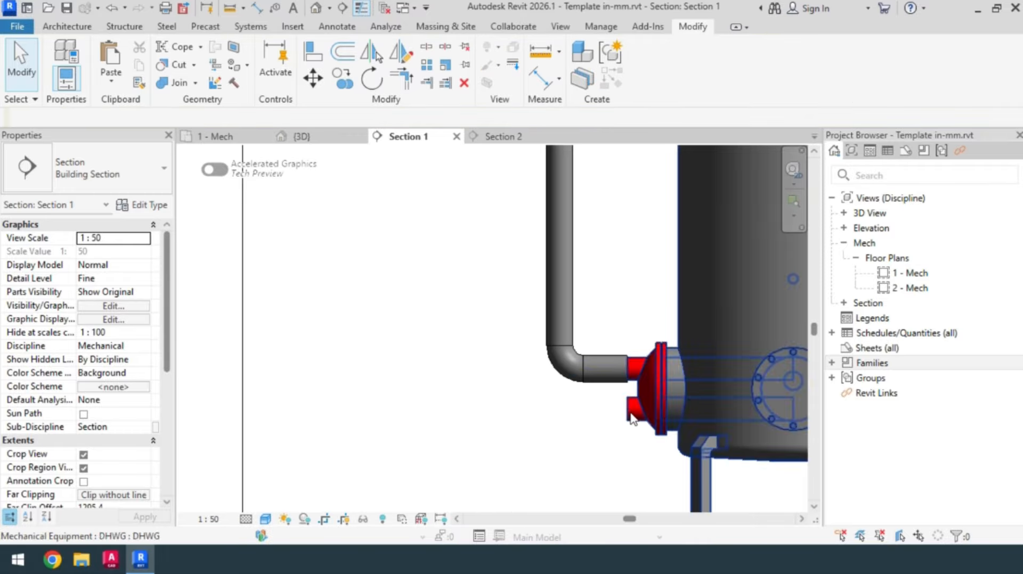
Draw a 4 in return pipe from the first tank's lower connector out to the reference plane and vertically up into the copied header
click(626, 416)
right_click(625, 415)
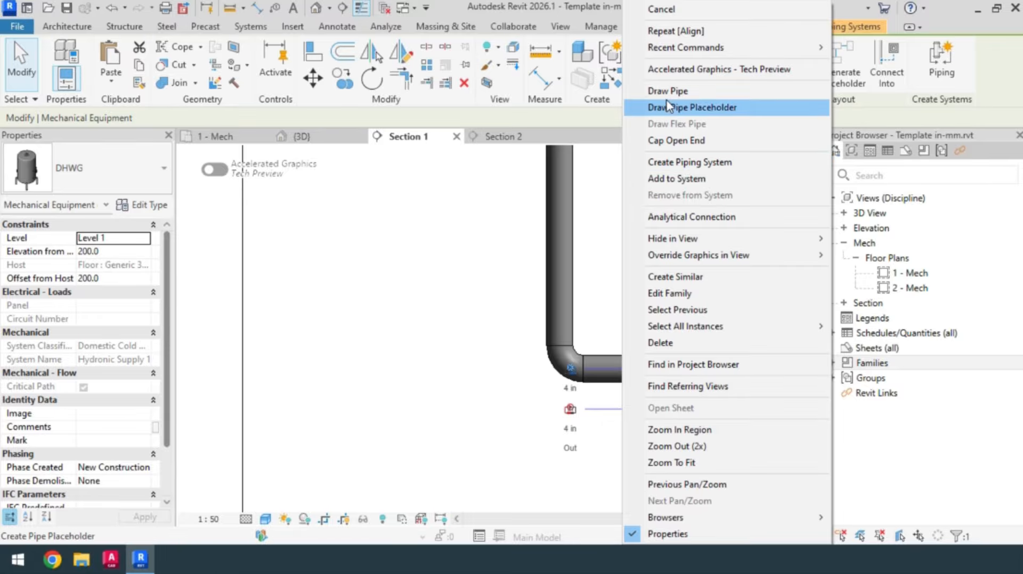
click(667, 93)
scroll(609, 424, down, 3)
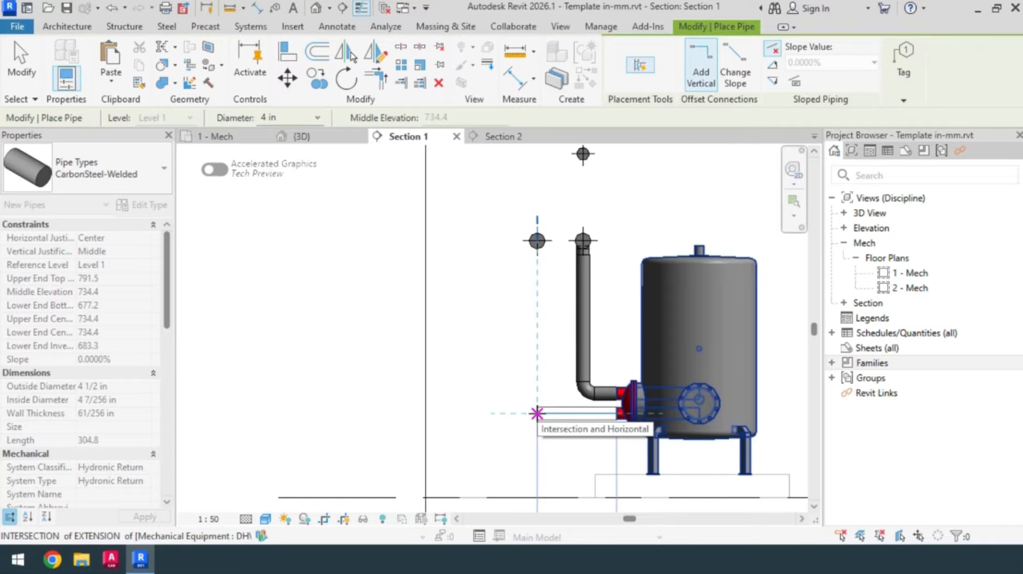
click(537, 414)
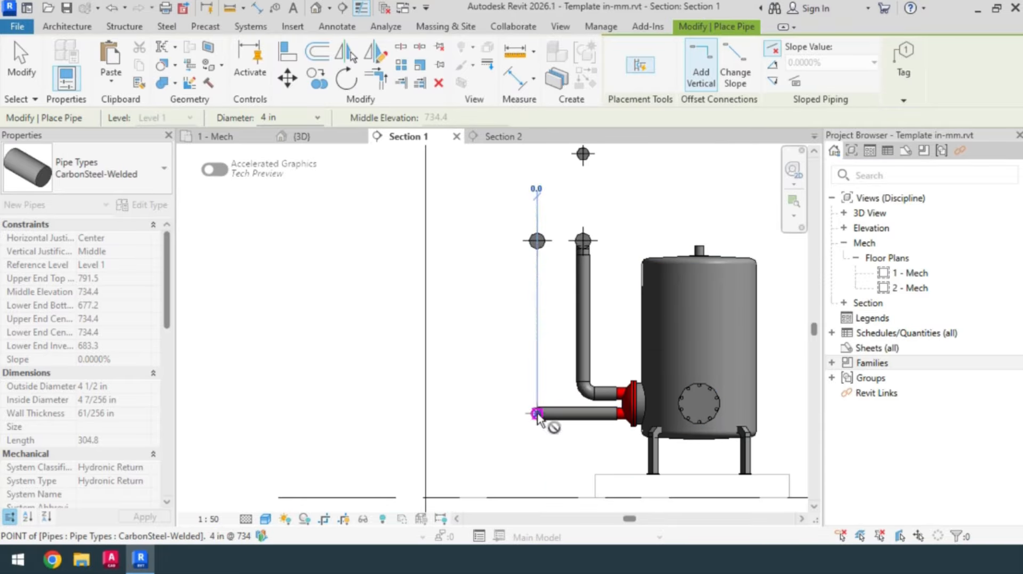
scroll(534, 239, up, 3)
click(533, 239)
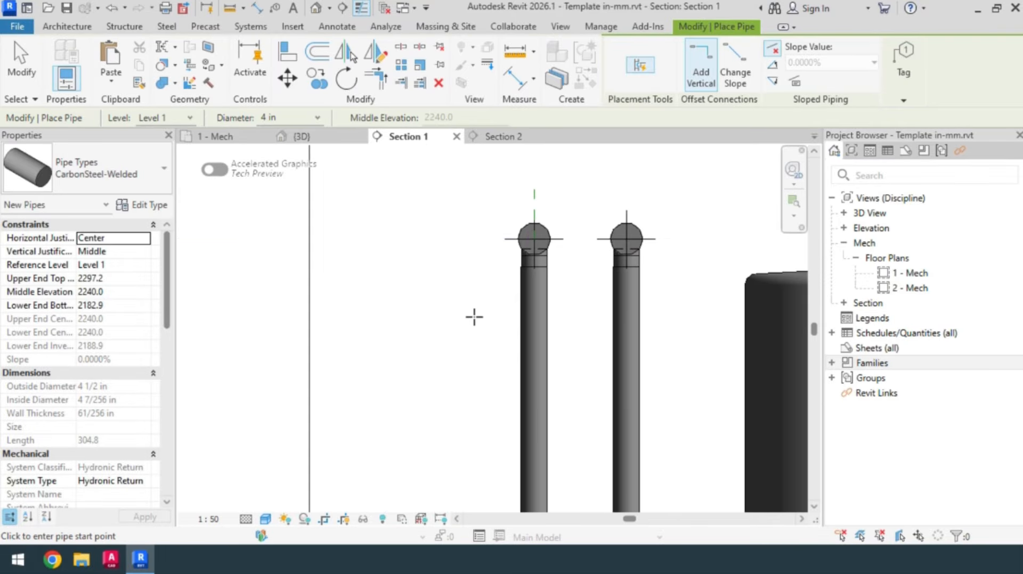
scroll(467, 341, down, 3)
key(Escape)
key(Escape)
scroll(451, 378, down, 1)
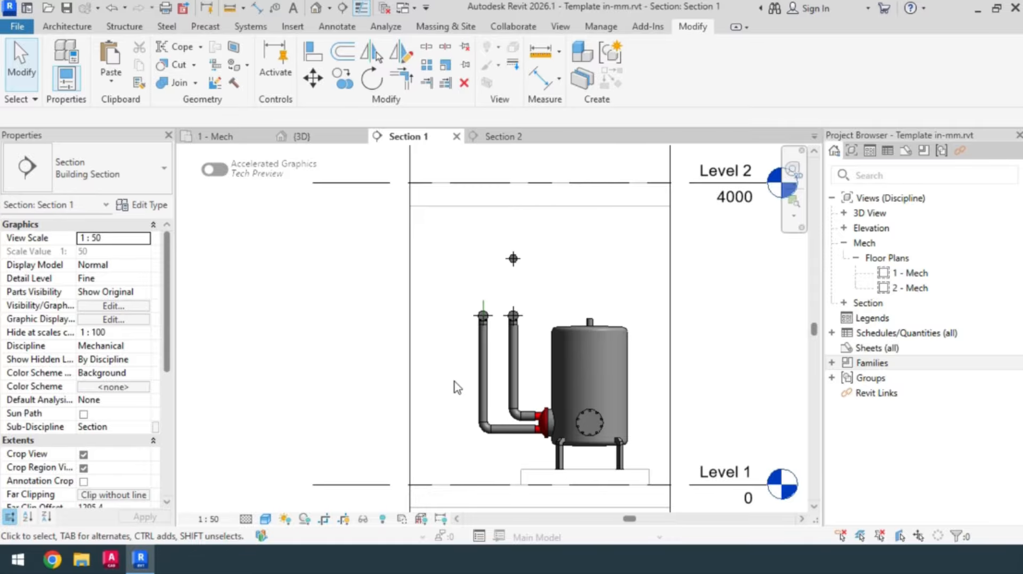
In the 1 - Mech plan, copy the 6 in boiler return header sideways, parallel to the original and level with it
click(215, 137)
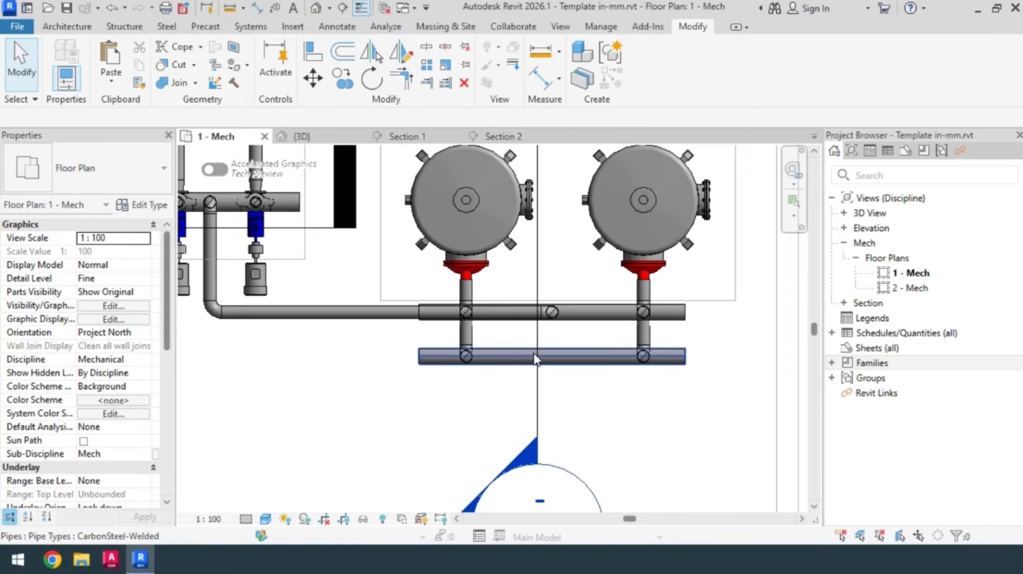
scroll(584, 382, down, 3)
middle_drag(569, 369, 676, 369)
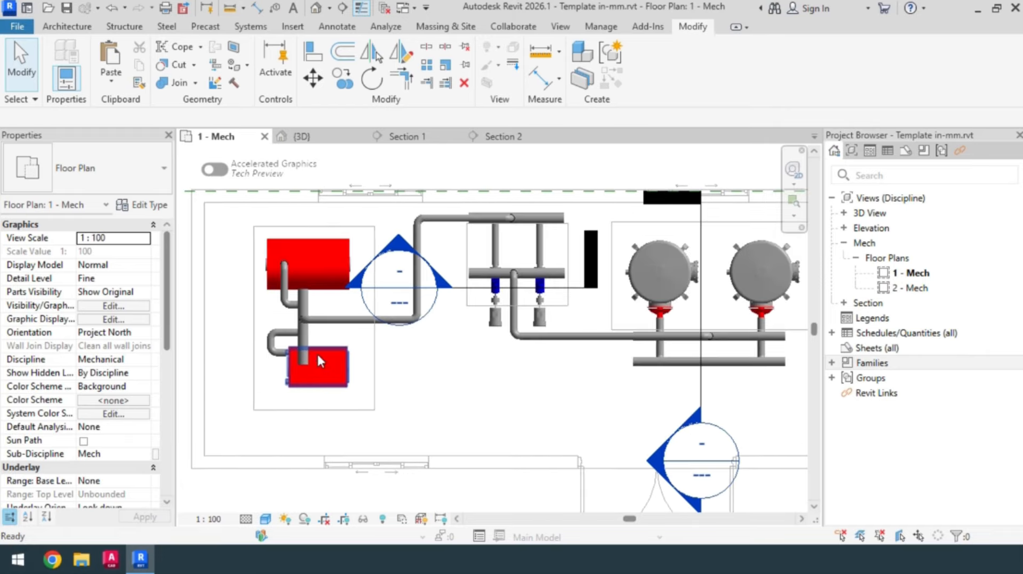
scroll(318, 356, up, 5)
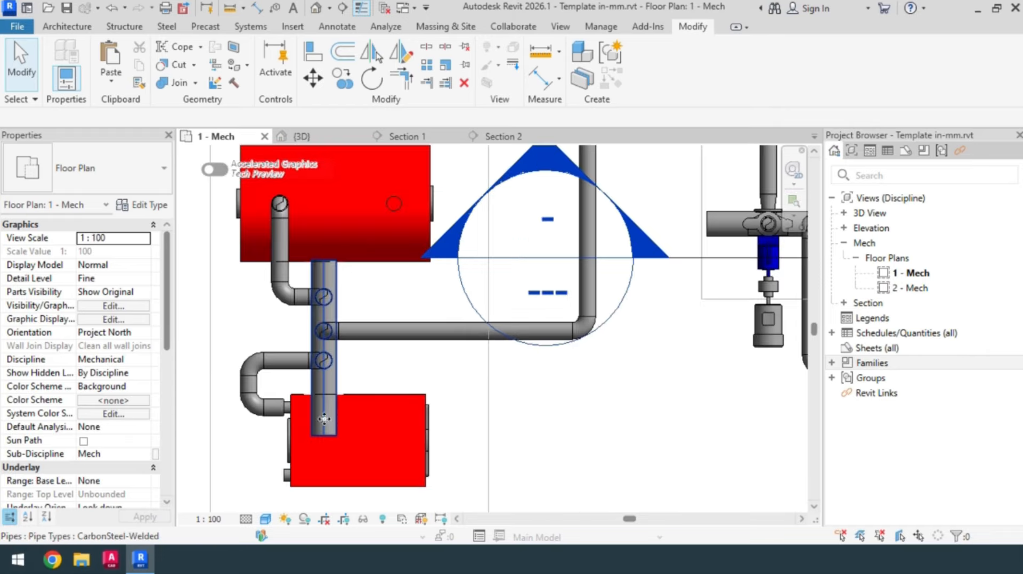
click(325, 419)
click(314, 82)
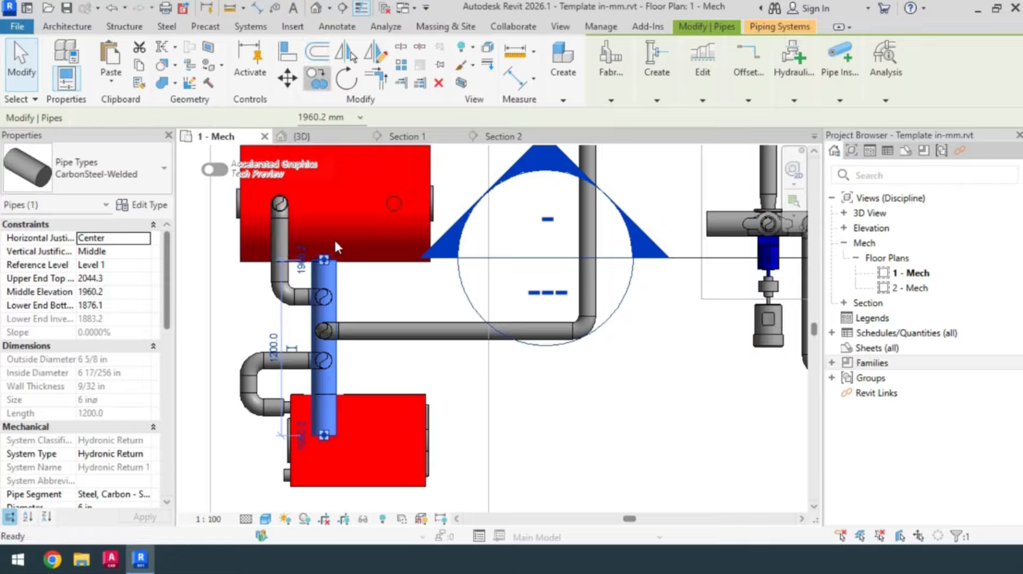
click(325, 408)
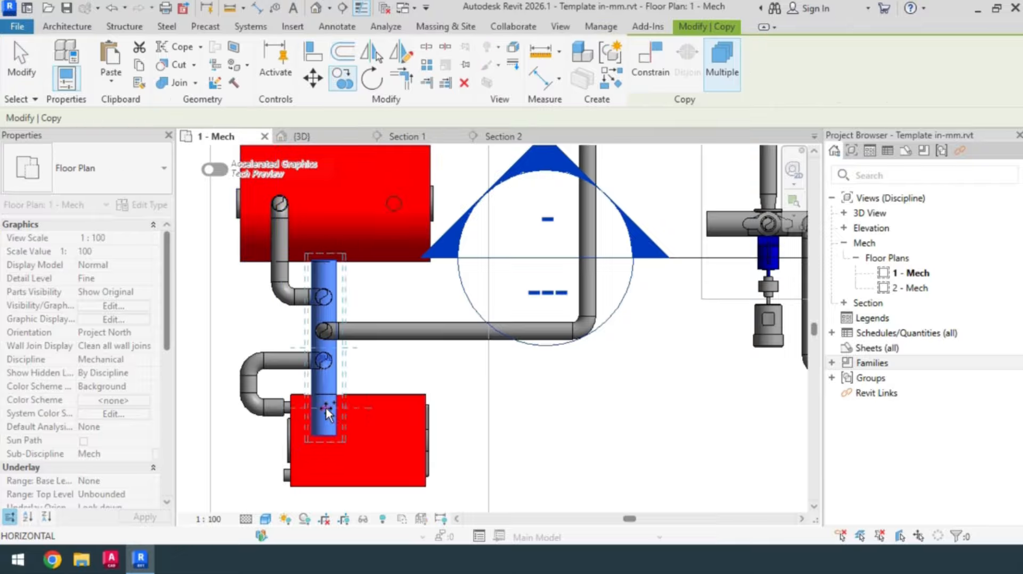
click(388, 407)
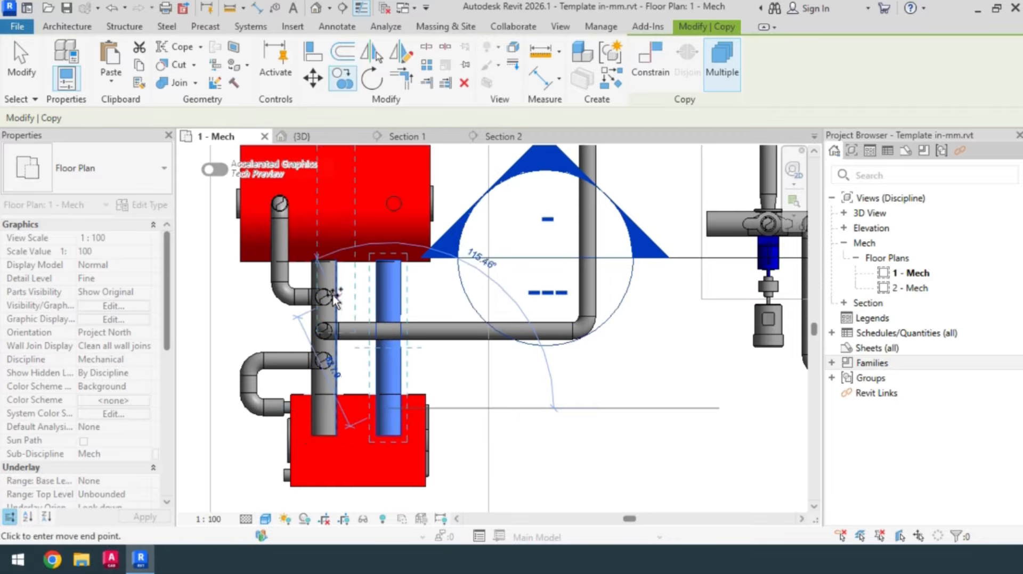
scroll(332, 295, down, 3)
key(Escape)
key(Escape)
middle_drag(609, 392, 514, 384)
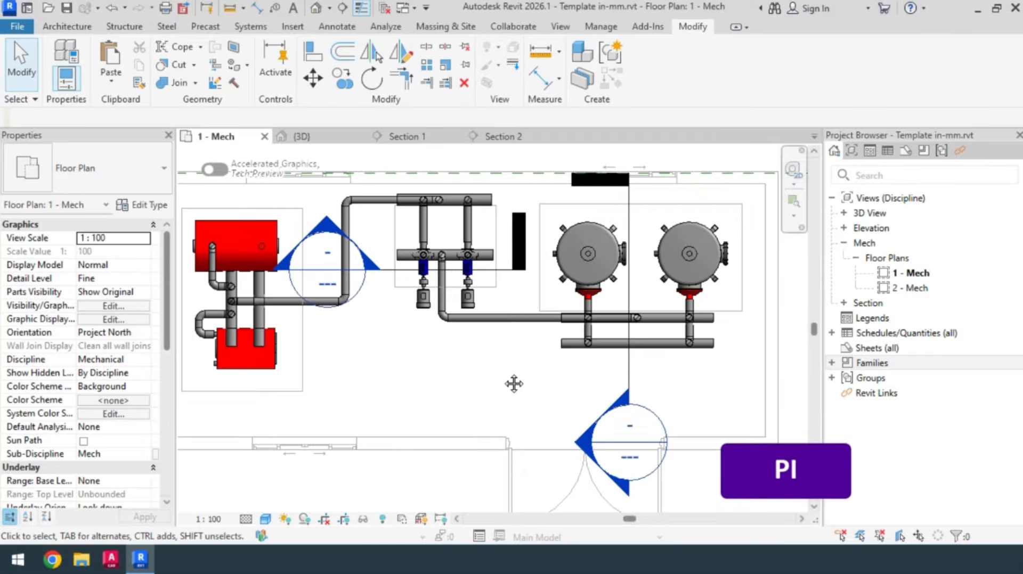
Draw a 4 in return pipe at 3000 mm middle elevation from the copied boiler header, with an offset bend, to the tank return header's midpoint
key(p)
key(i)
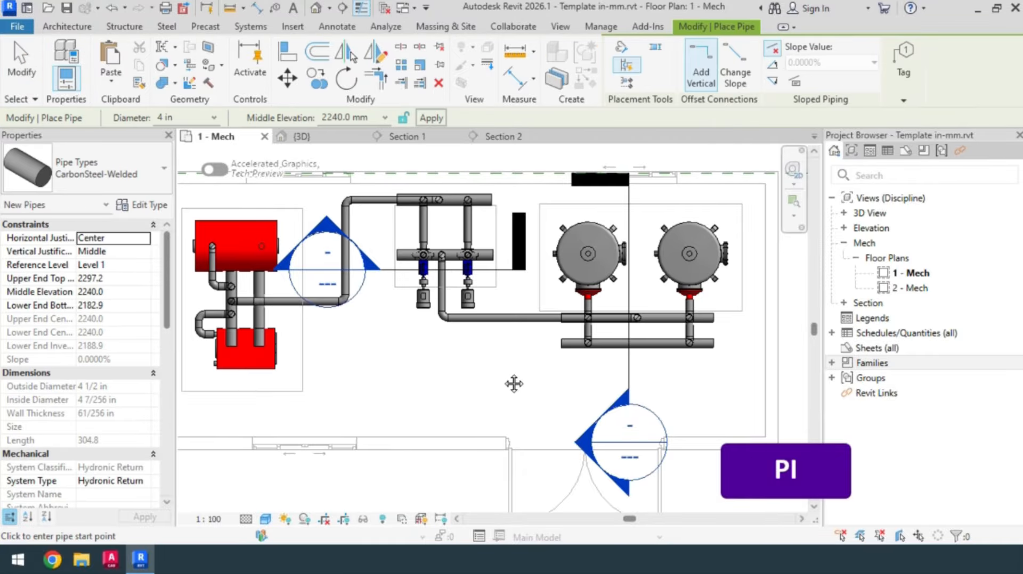
text(3)
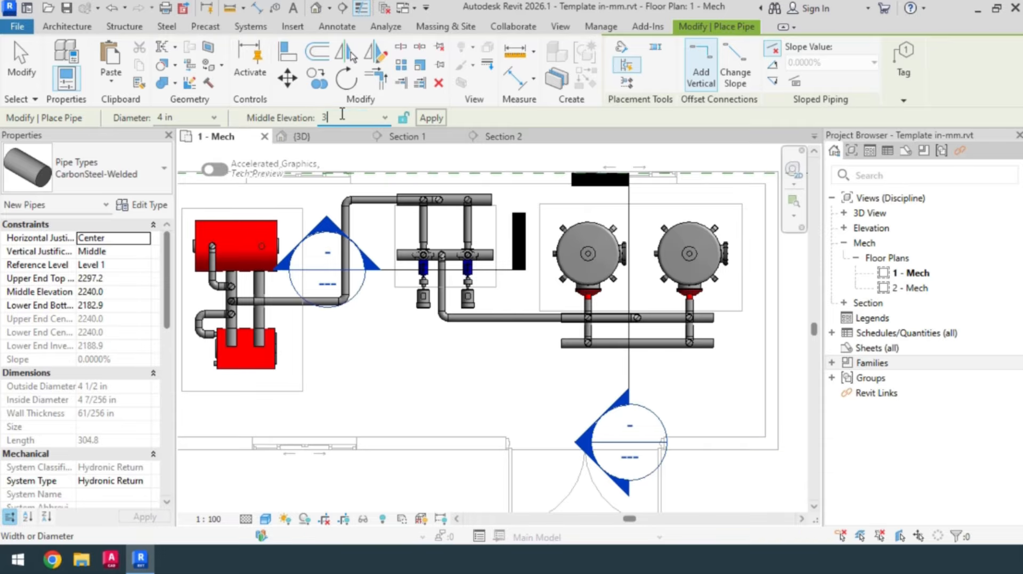
text(m)
key(Return)
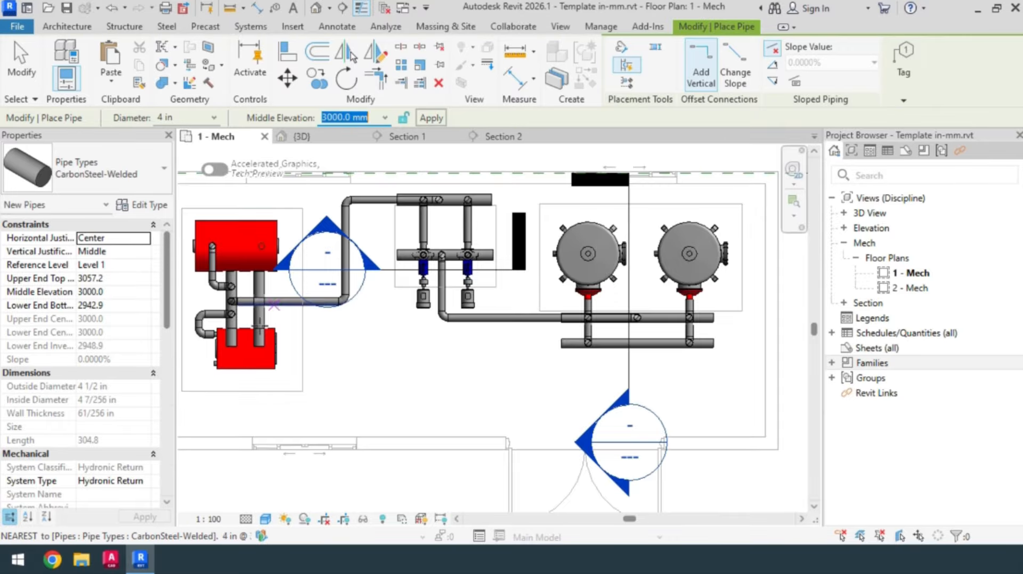
scroll(251, 316, up, 5)
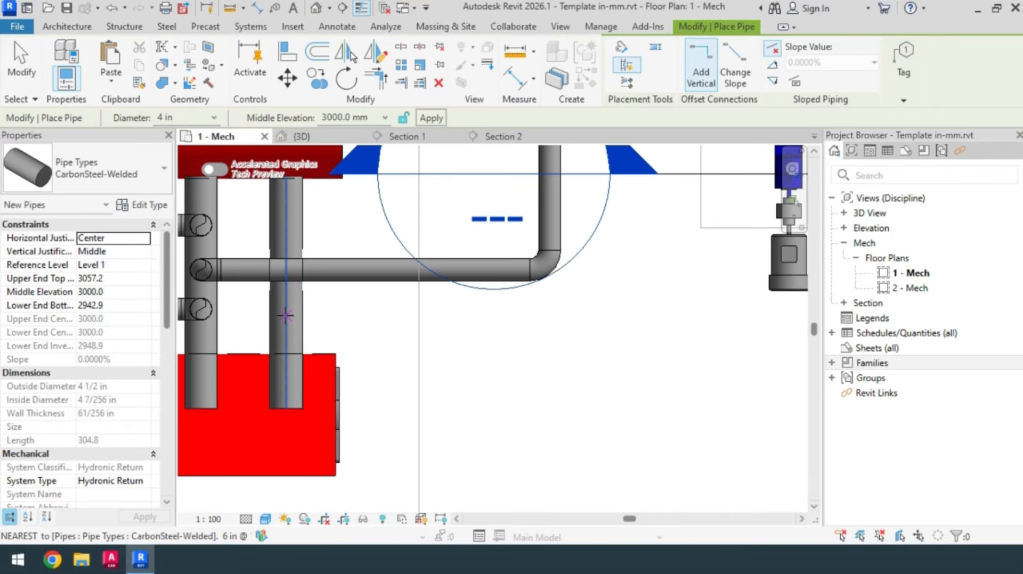
scroll(286, 316, down, 4)
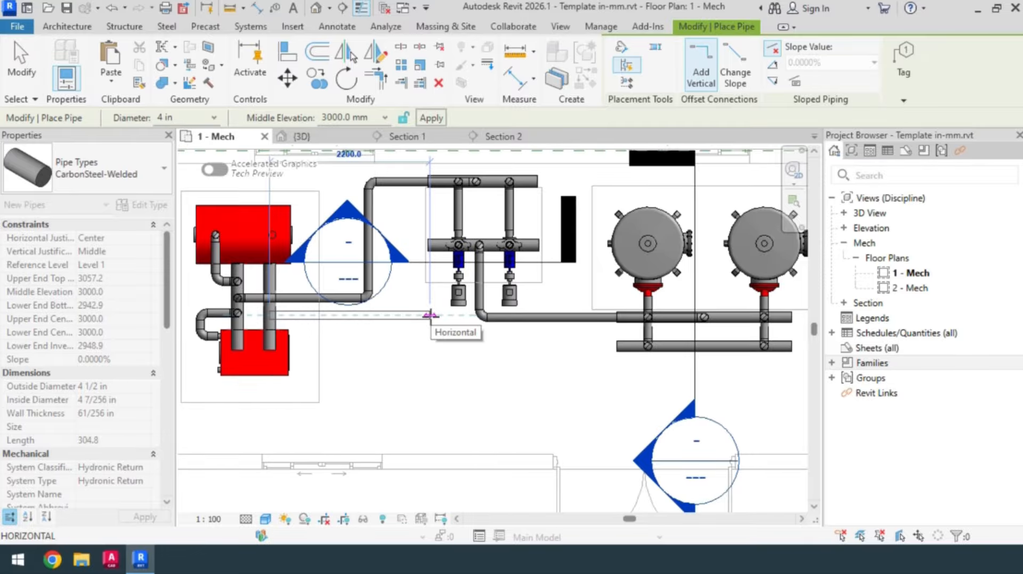
click(431, 316)
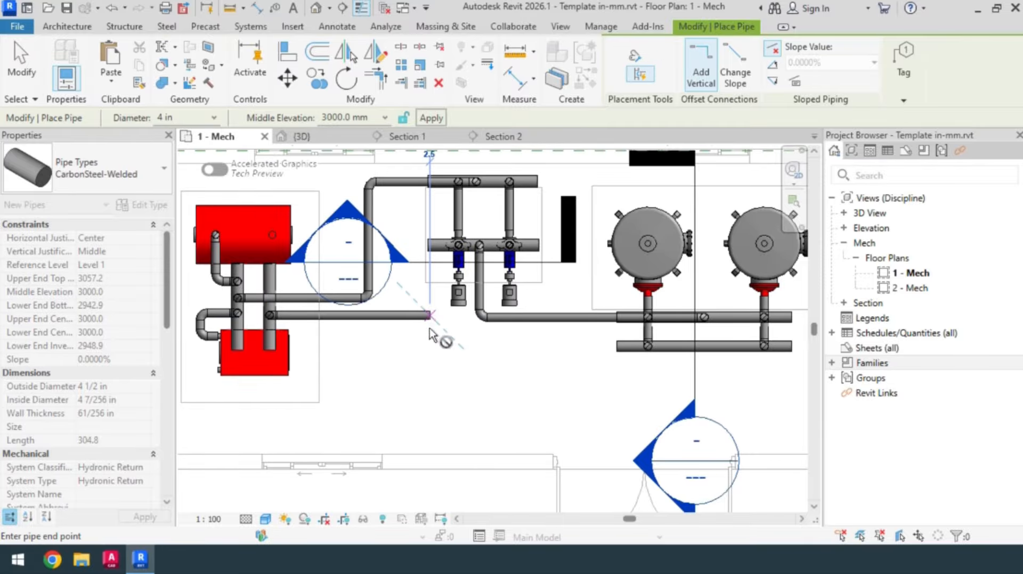
click(432, 346)
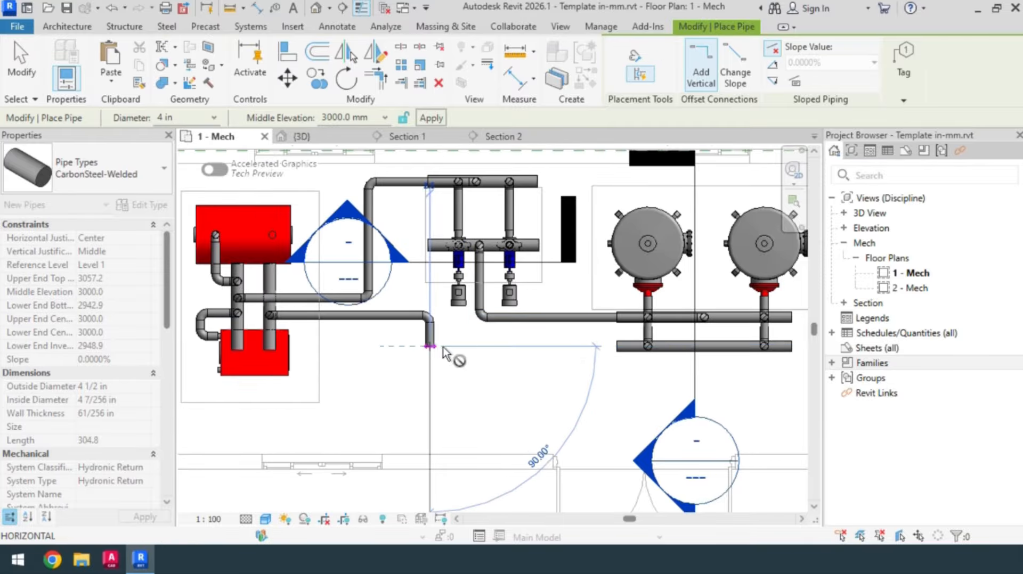
scroll(703, 344, up, 3)
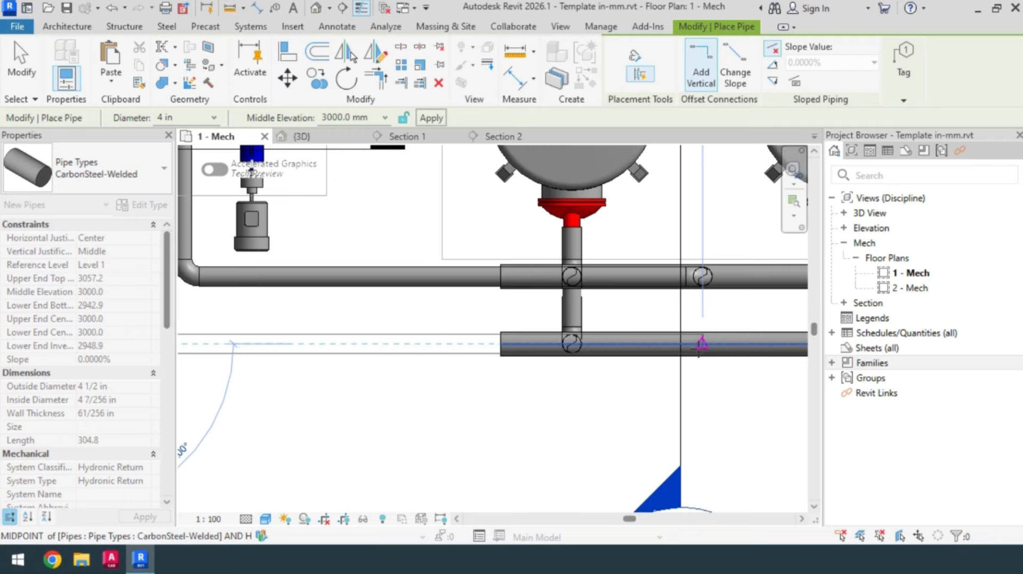
click(703, 344)
scroll(612, 394, down, 5)
key(Escape)
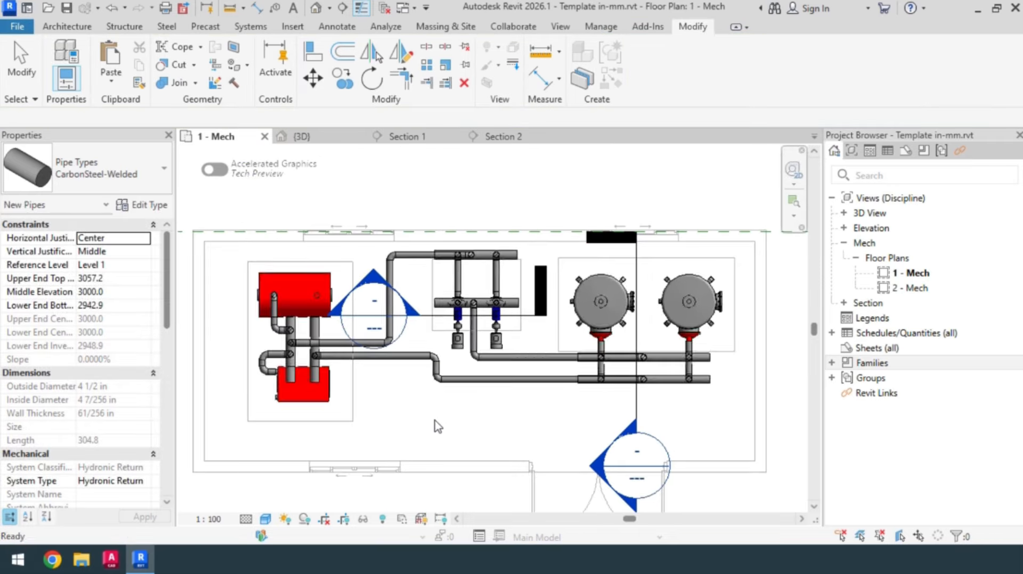
Draw a 4 in return pipe from the cast iron boiler's free 4 in connector, rising to 2000 mm elevation and running back in line with the copied header
middle_drag(435, 421, 603, 422)
scroll(432, 377, up, 3)
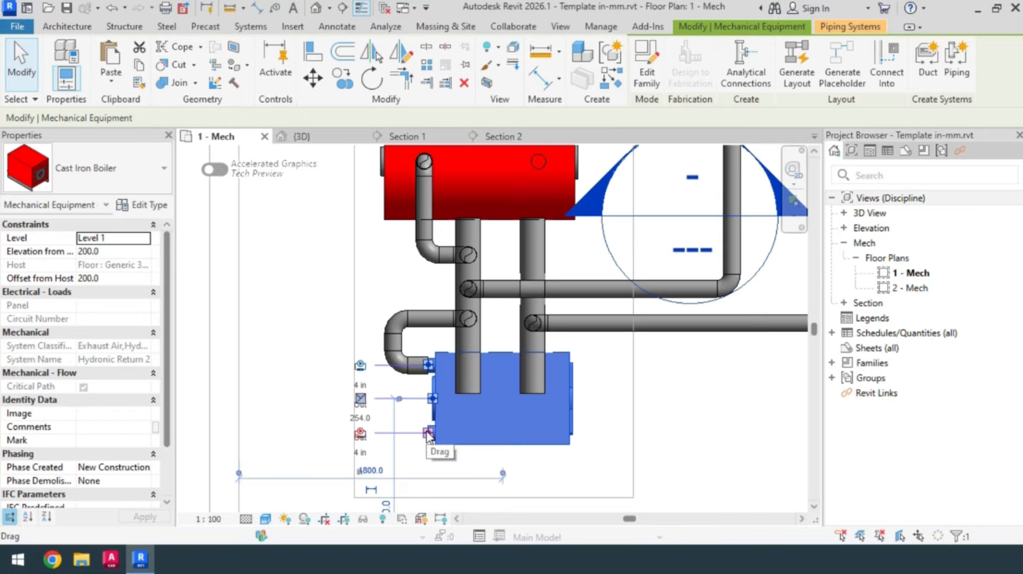
right_click(427, 433)
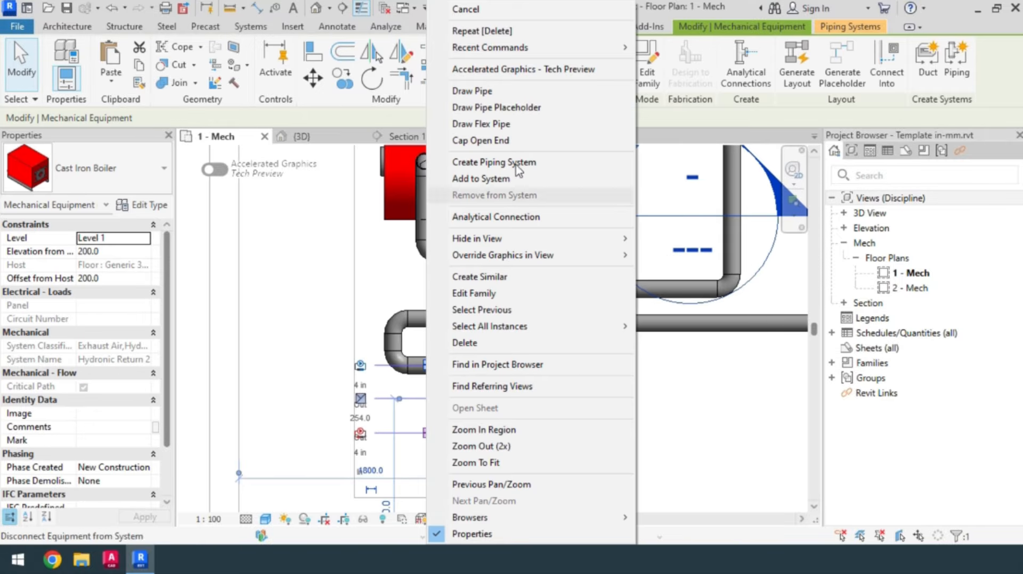
click(532, 95)
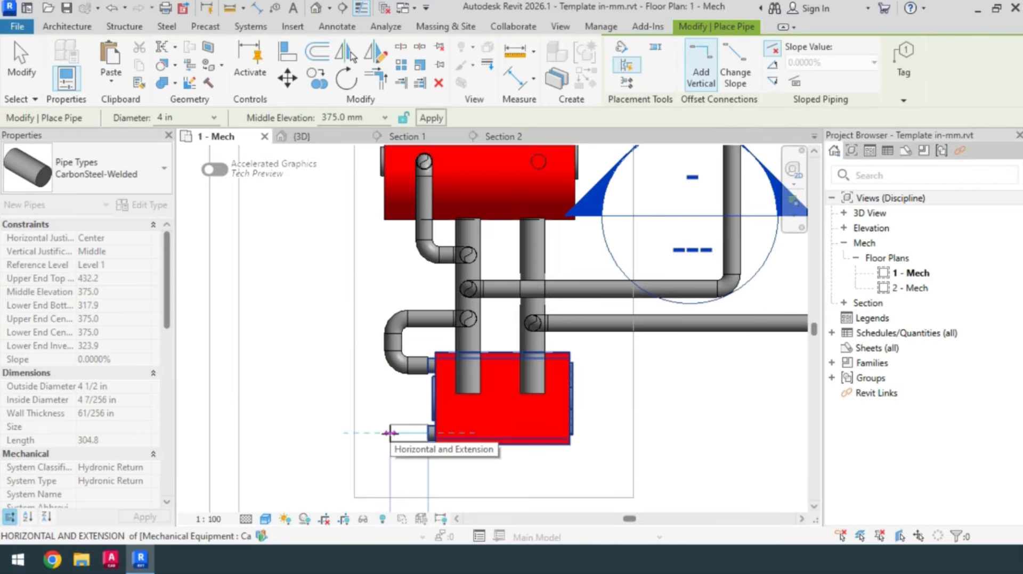
click(391, 433)
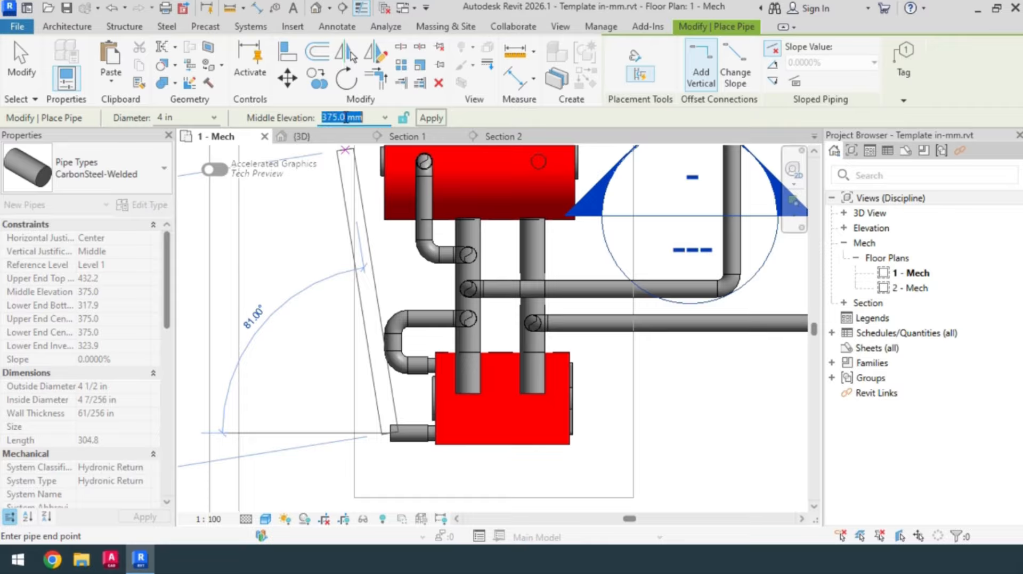
text(2m)
key(Return)
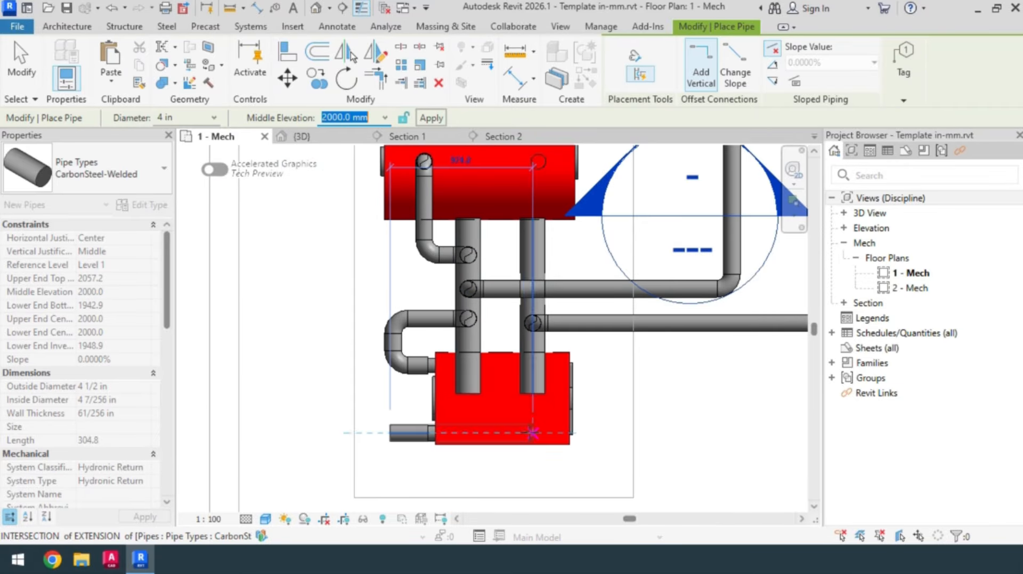
click(532, 433)
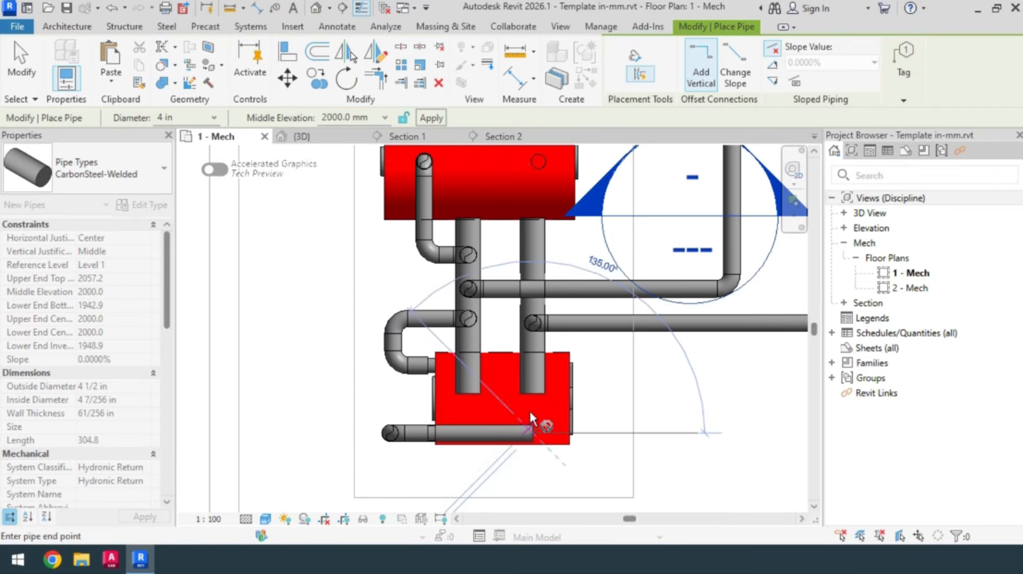
Try to extend the 2000 mm return pipe perpendicularly into the copied header above the cast iron boiler
click(532, 358)
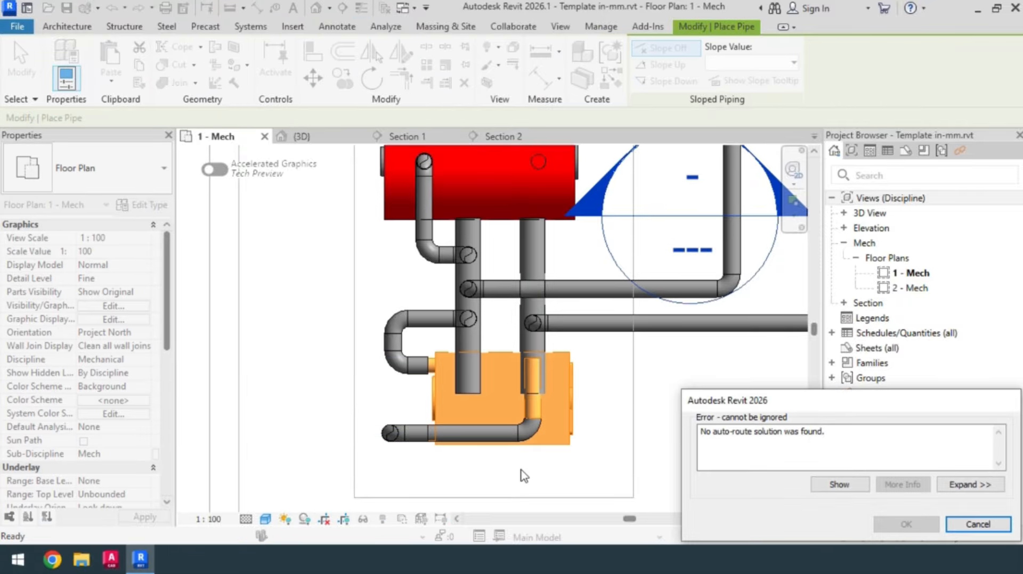
click(977, 524)
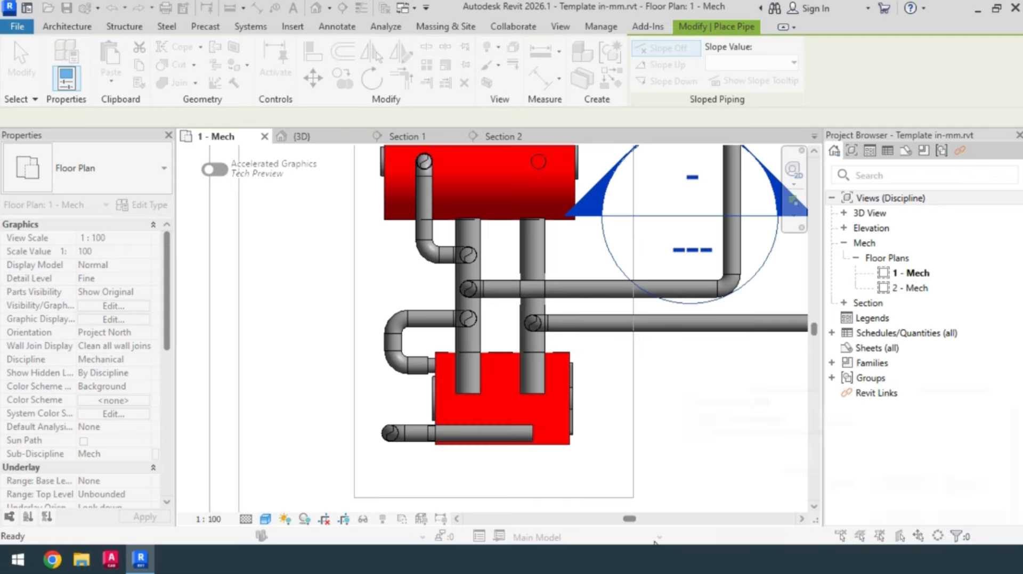
scroll(347, 463, down, 2)
key(Escape)
scroll(404, 366, down, 2)
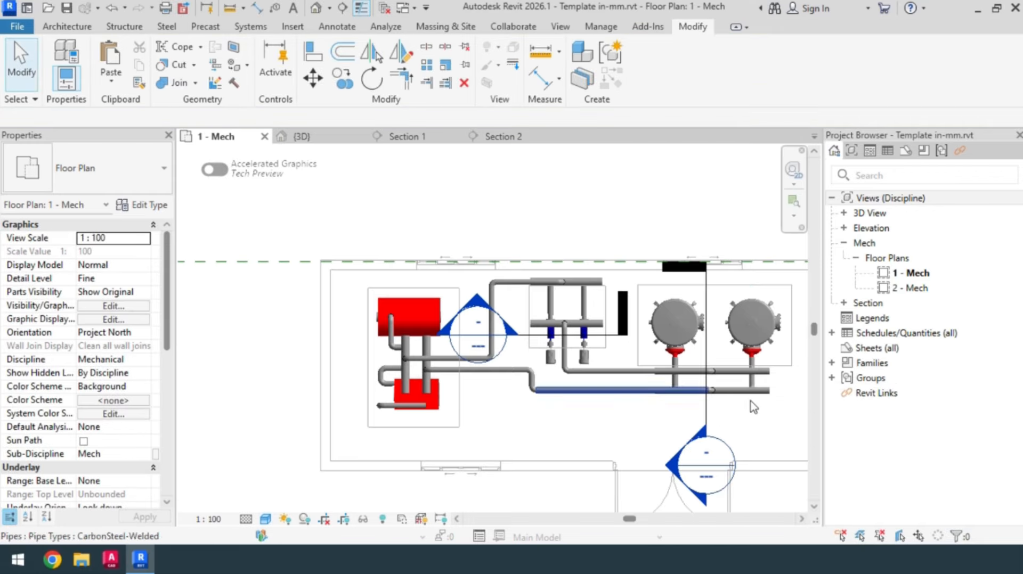
Move the Section 1 line beside the copied header, shorten its view depth to reach between the two headers, and open its view
click(702, 411)
drag(701, 412, 489, 413)
scroll(381, 418, up, 3)
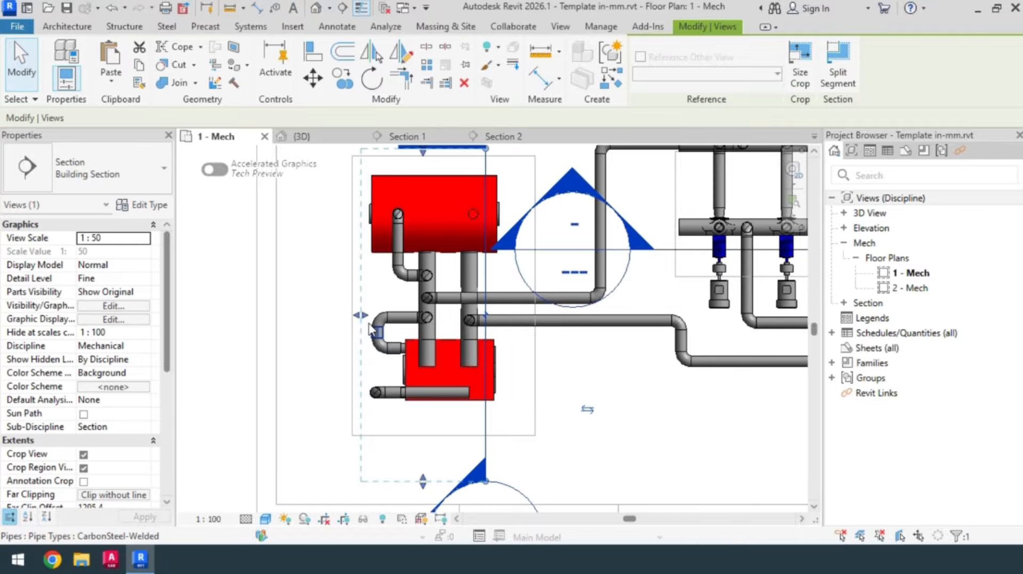
drag(361, 316, 448, 319)
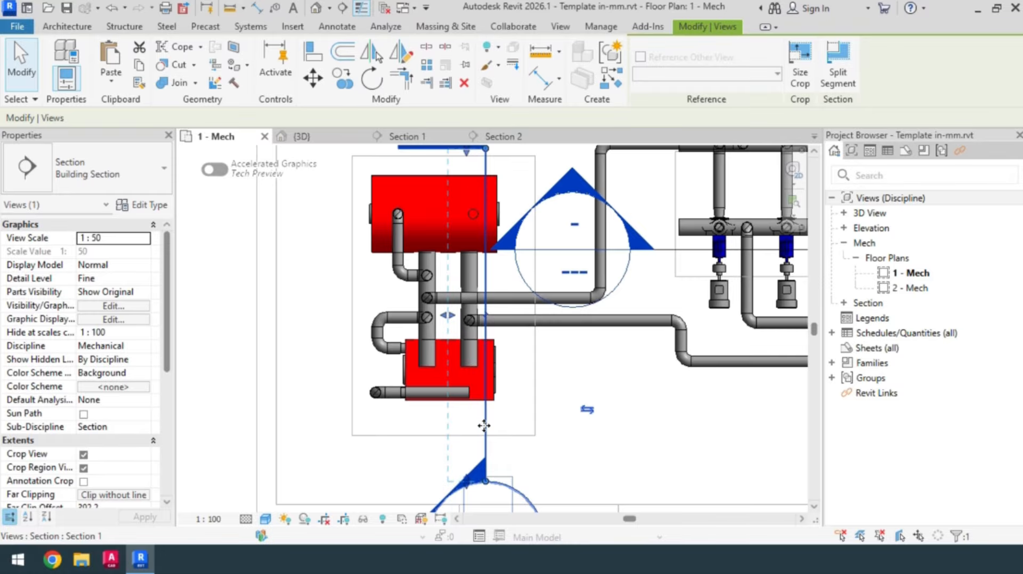
right_click(484, 426)
click(549, 194)
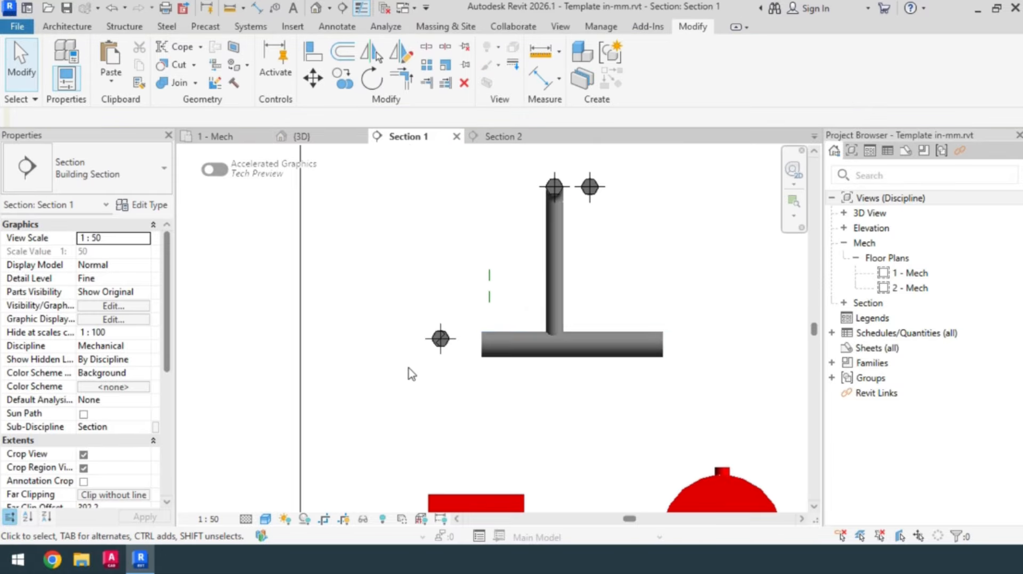
Lower the horizontal return pipe from the cast iron boiler to 1600 mm middle elevation in the section view
scroll(411, 374, up, 2)
click(456, 325)
scroll(427, 421, down, 2)
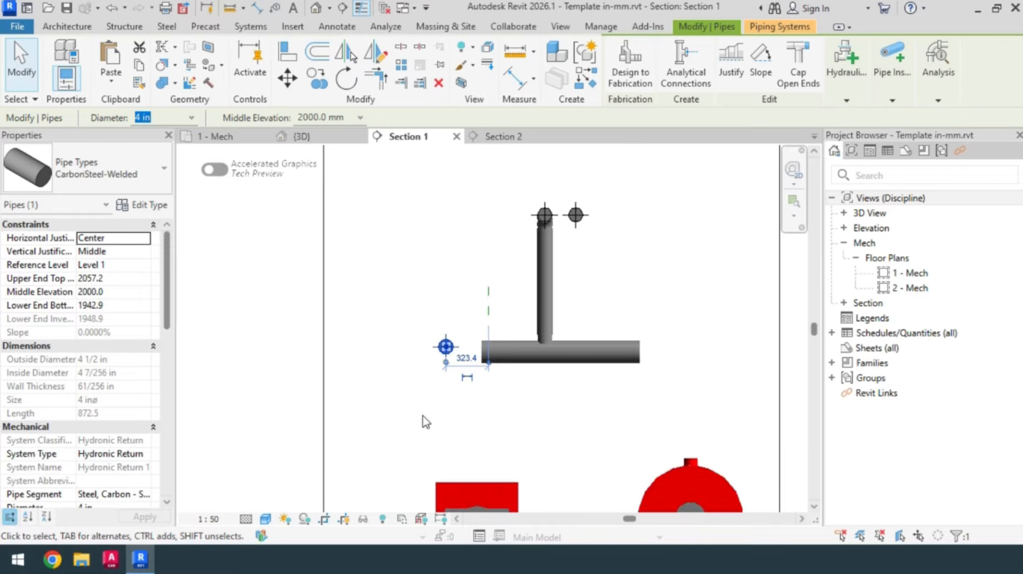
key(shift+Down)
key(shift+Down)
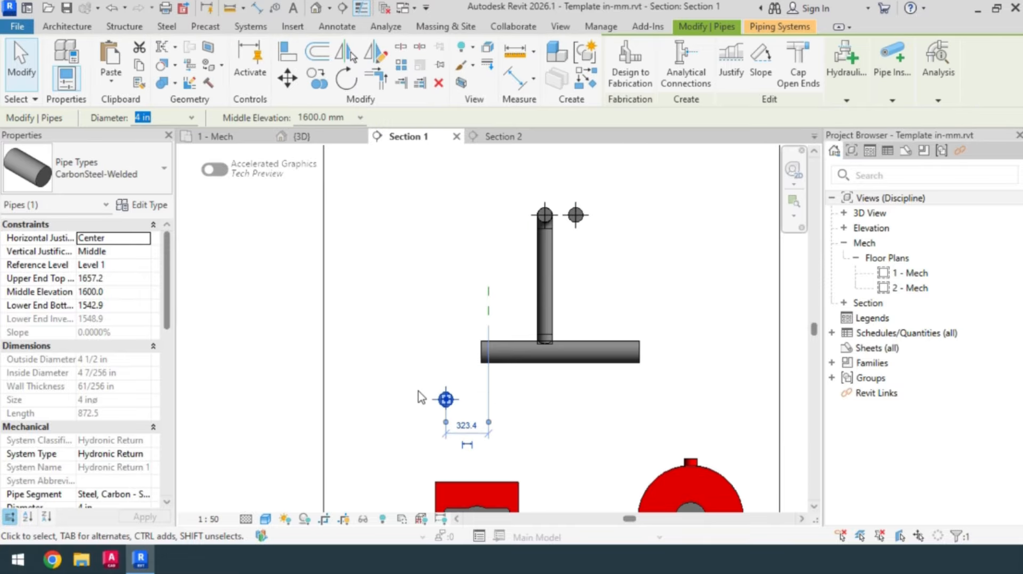
In the 1 - Mech plan, draw a 4 in pipe from the 1600 mm pipe's open end to tap into the copied header
click(215, 136)
scroll(469, 415, up, 3)
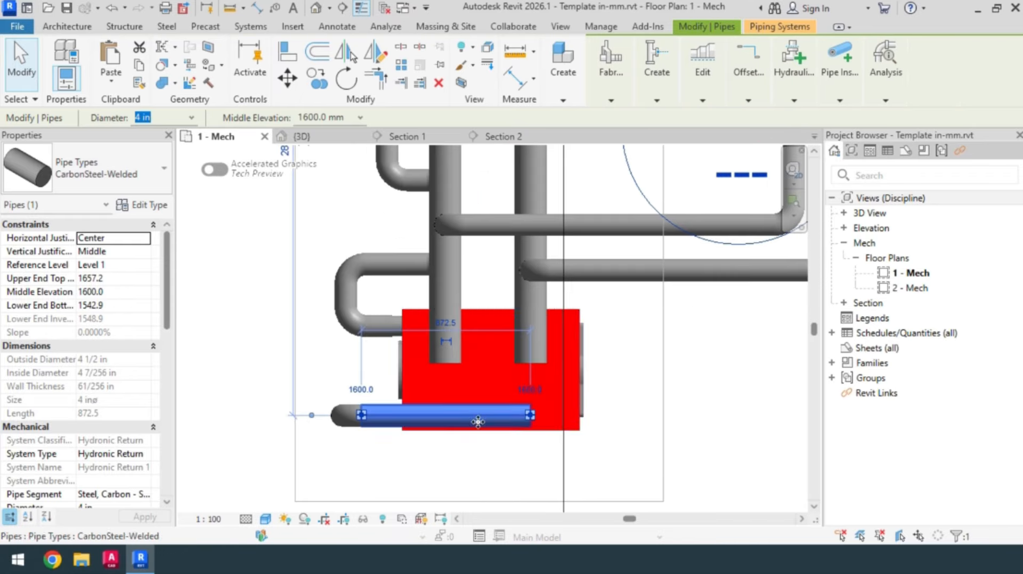
right_click(533, 419)
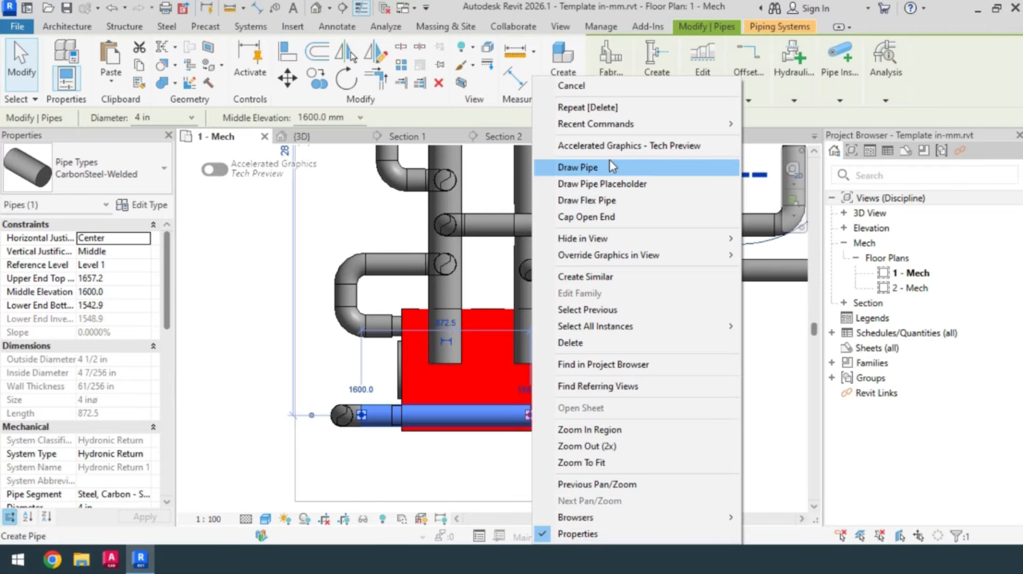
click(687, 166)
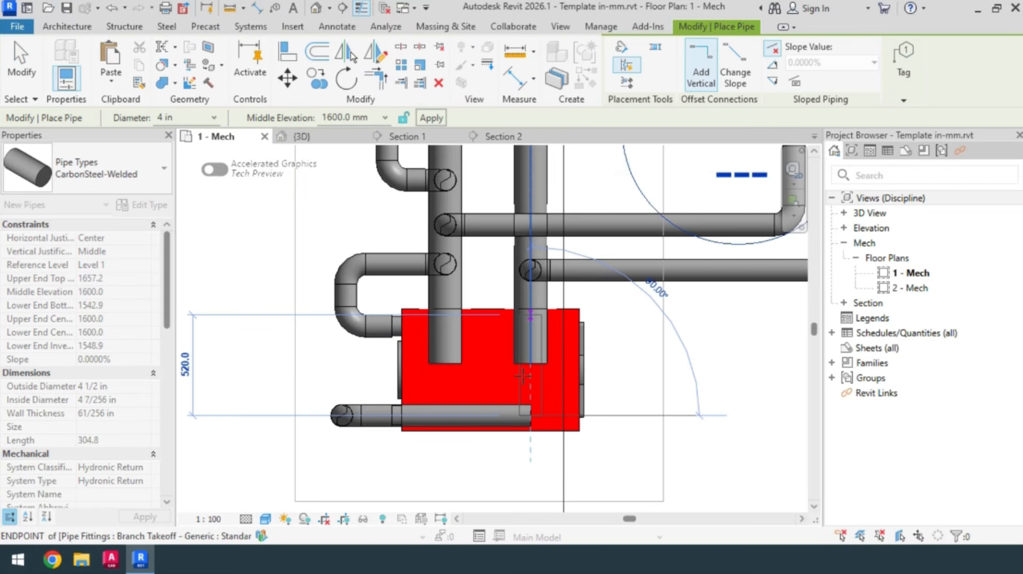
click(531, 316)
key(Escape)
key(Escape)
scroll(517, 392, down, 2)
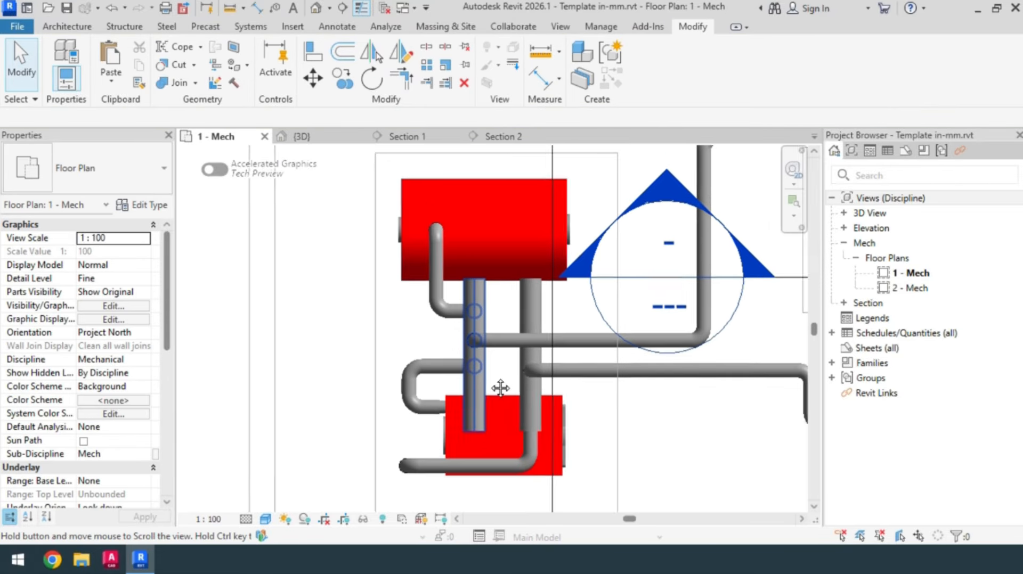
Align the copied header's centreline with the steel boiler's free outlet connector
scroll(511, 319, up, 1)
click(528, 233)
click(530, 234)
scroll(559, 299, up, 1)
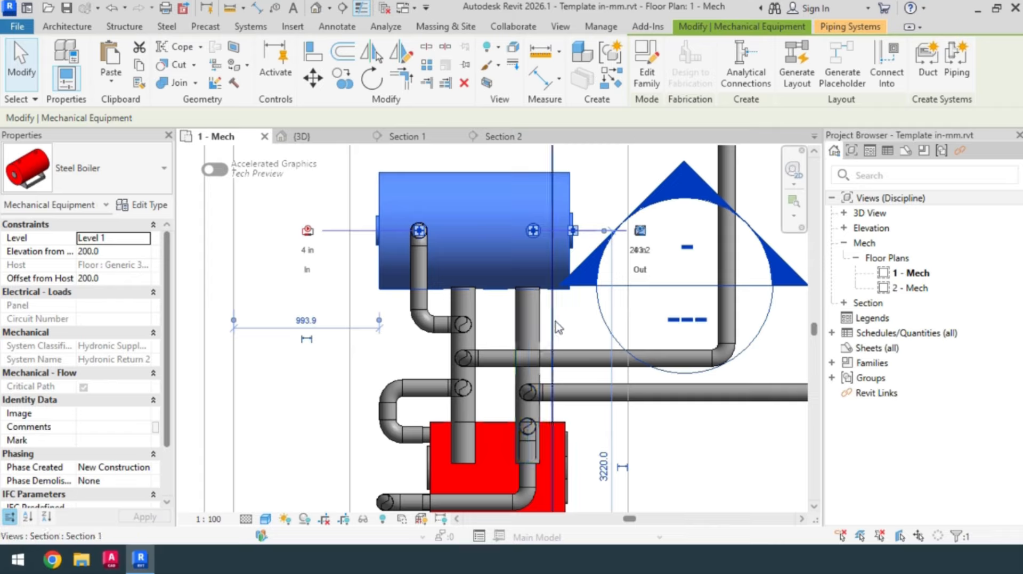
key(a)
key(l)
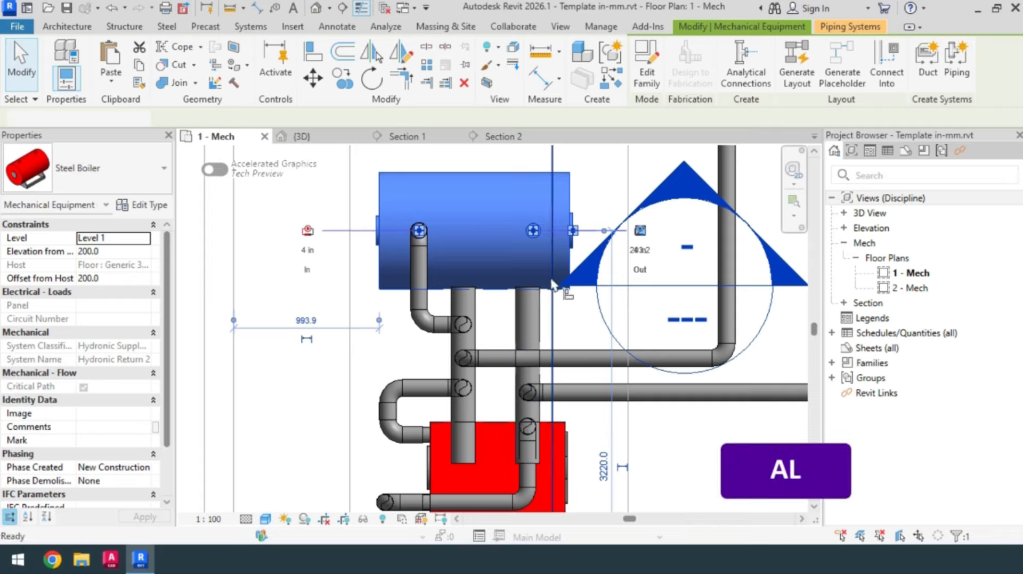
click(531, 233)
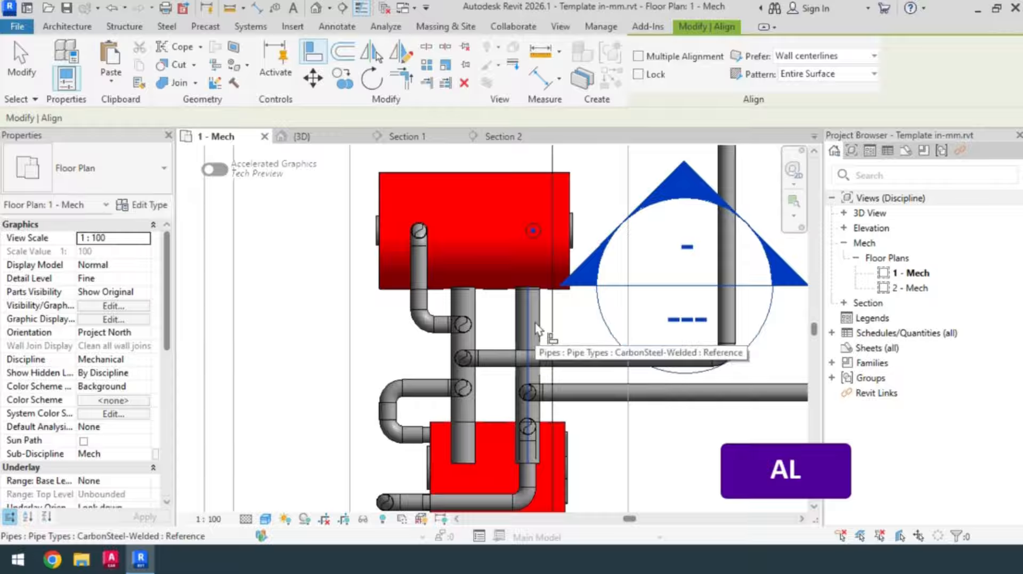
click(530, 336)
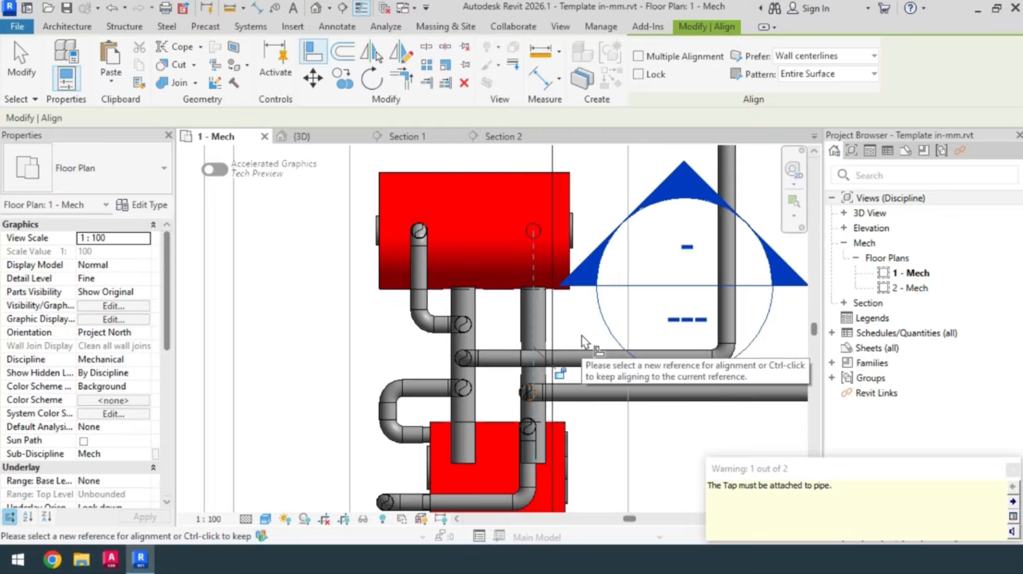
Align the cast iron boiler's branch pipe and the tank pipe's takeoff with the shifted header's centreline
scroll(582, 341, up, 2)
middle_drag(533, 463, 583, 391)
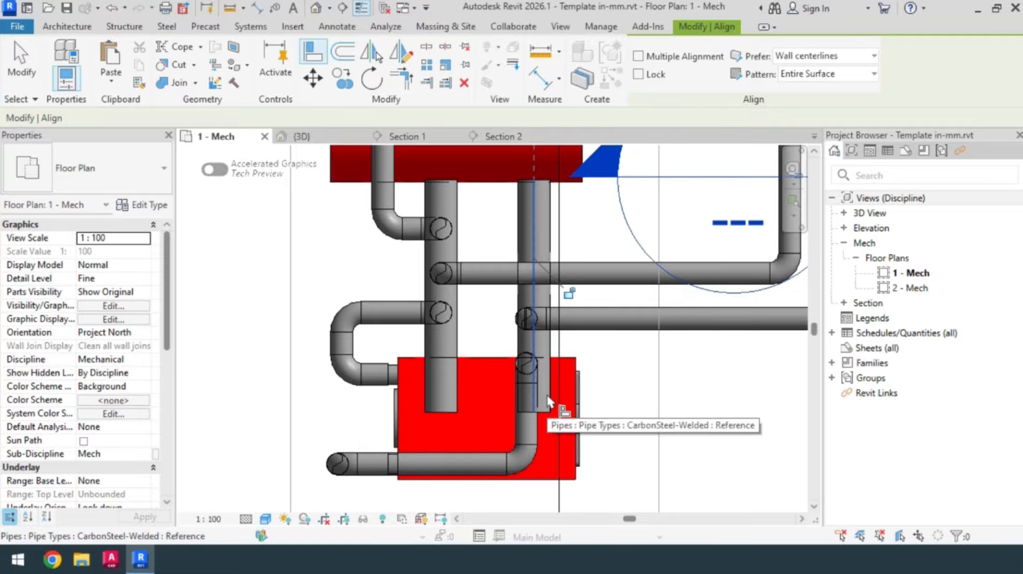
click(520, 430)
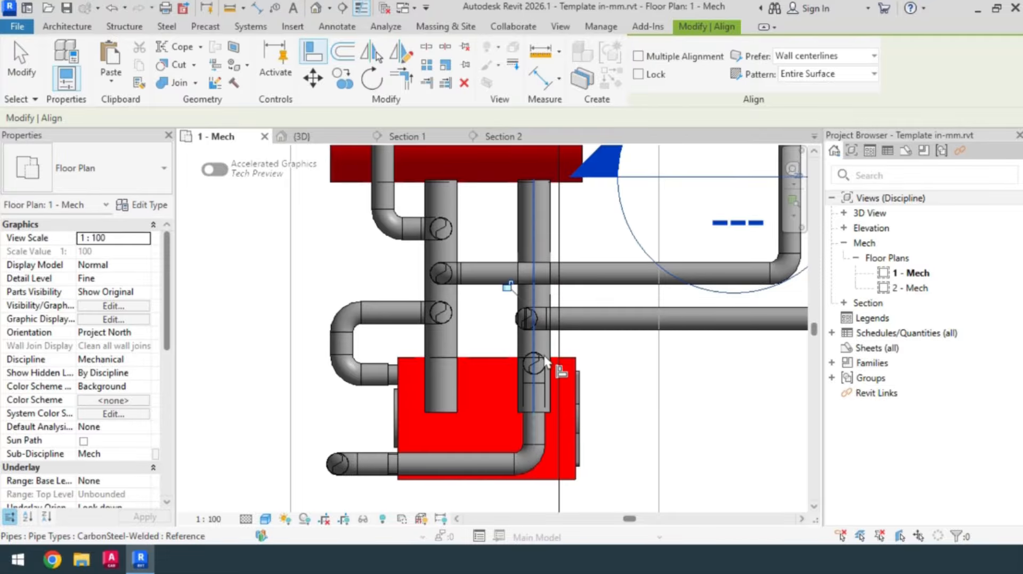
click(527, 317)
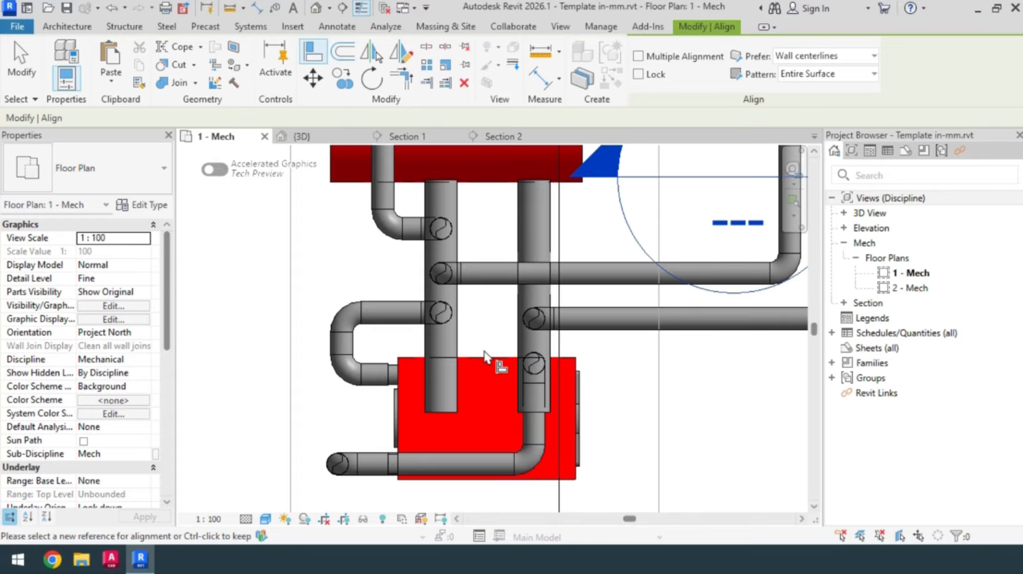
key(Escape)
scroll(597, 406, down, 3)
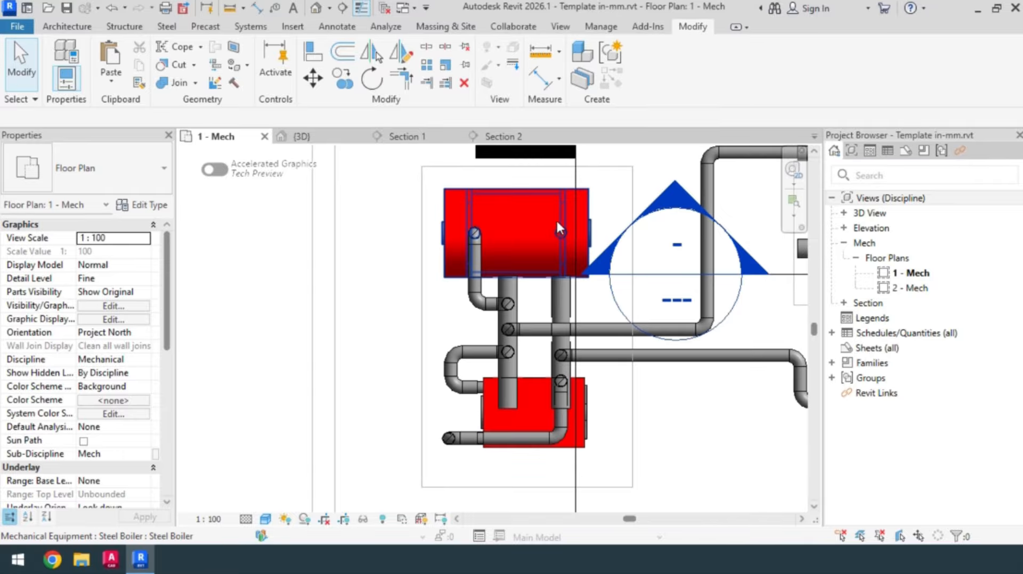
Try to draw a 4 in supply pipe from the steel boiler's free outlet towards the header at a higher middle elevation
scroll(558, 228, up, 4)
click(530, 282)
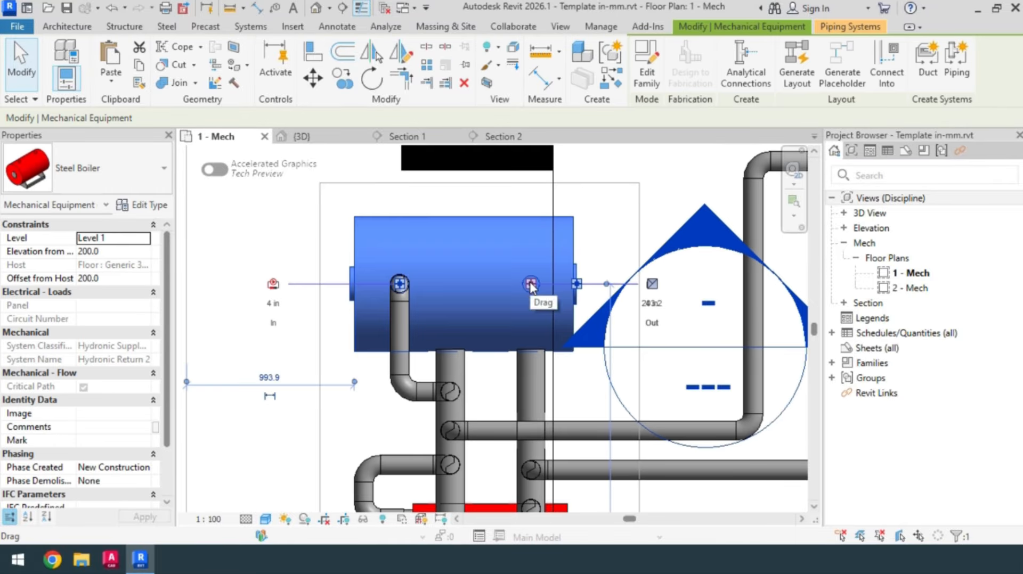
right_click(530, 284)
click(578, 91)
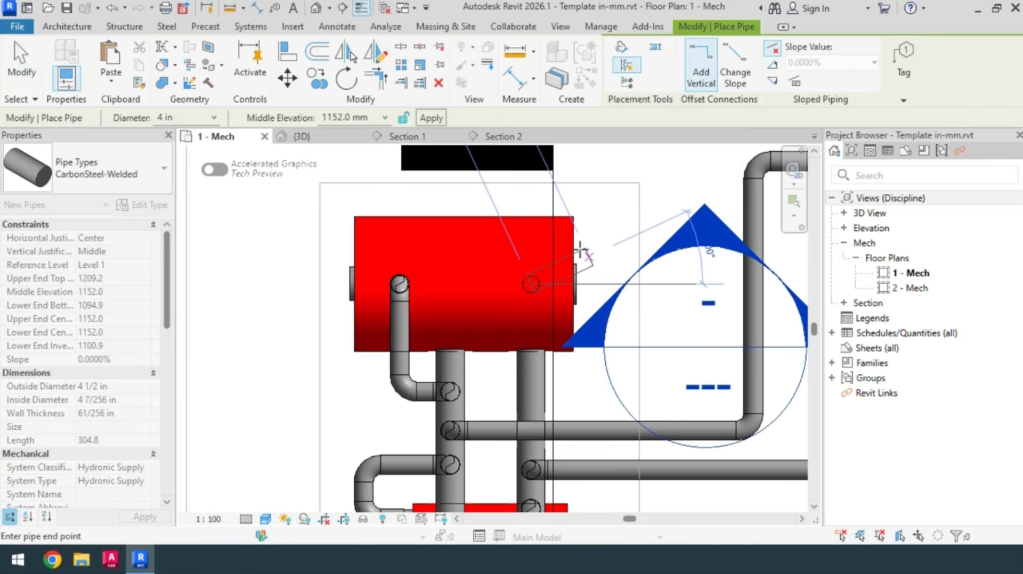
click(327, 115)
text(16)
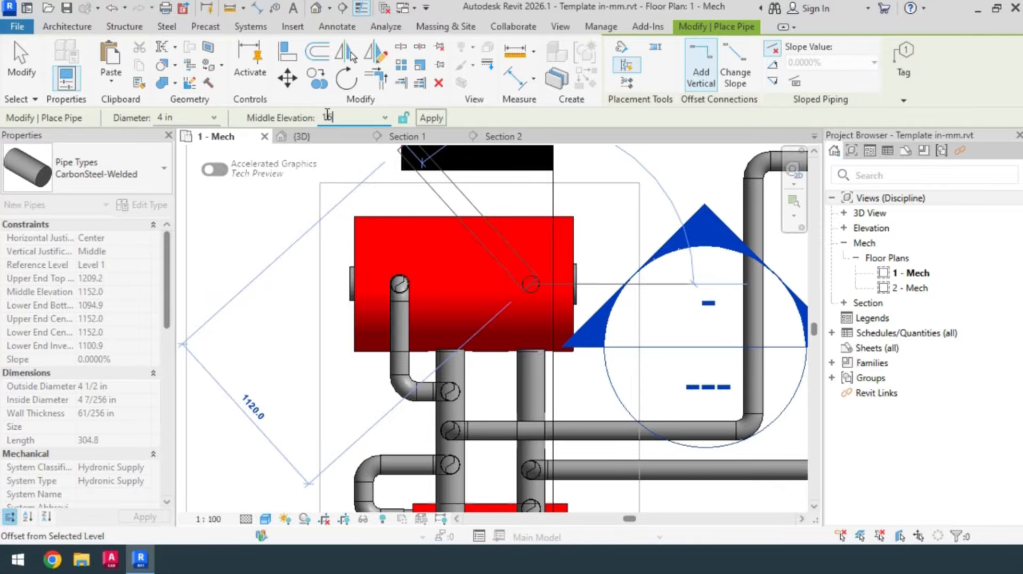
text(6)
key(Return)
click(530, 389)
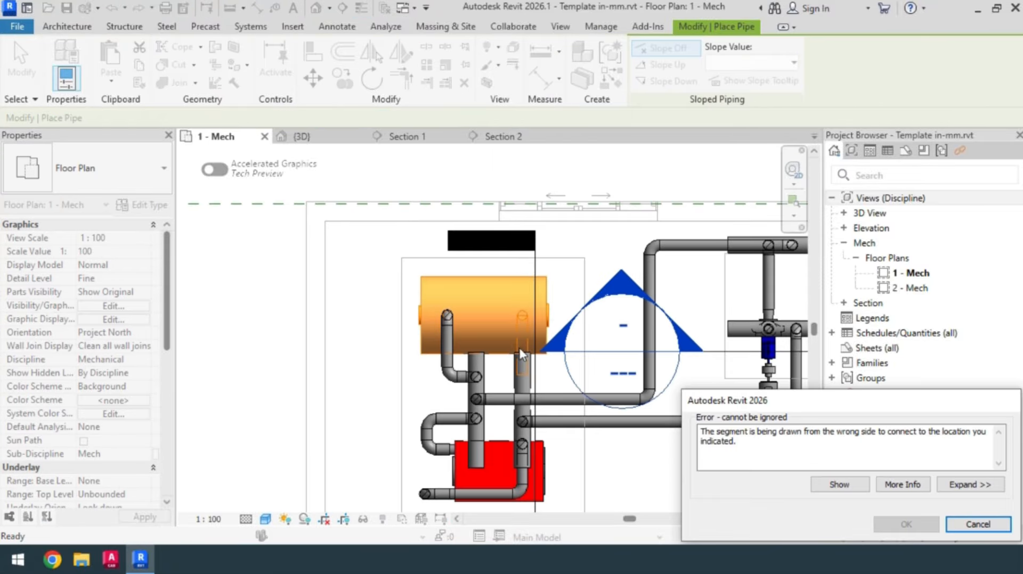
click(978, 525)
scroll(491, 383, down, 2)
key(Escape)
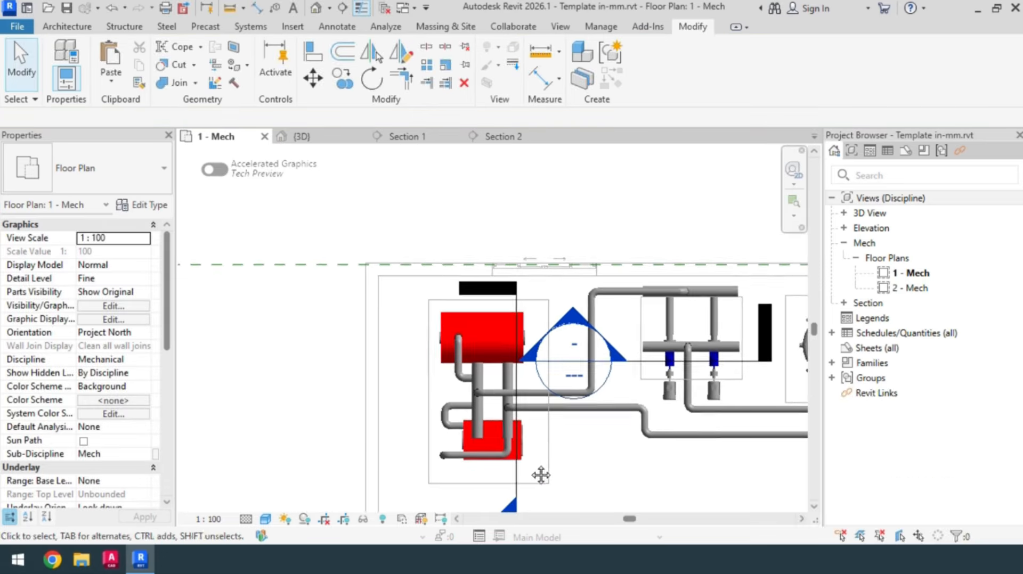
In Section 1, draw a 4 in supply pipe from the steel boiler's top outlet up, across and up into the header above
middle_drag(541, 475, 561, 392)
double_click(489, 476)
scroll(575, 390, up, 4)
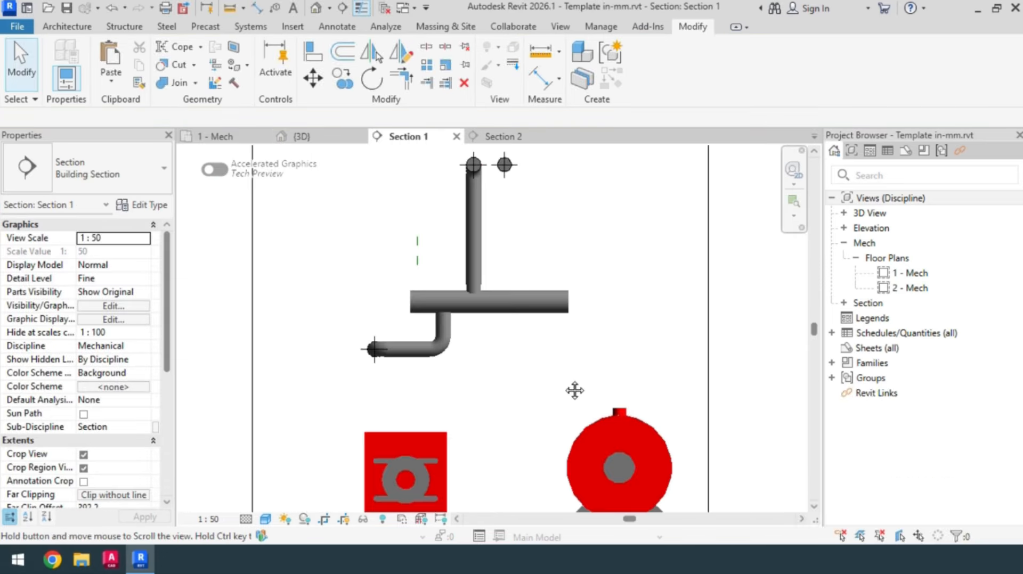
click(631, 421)
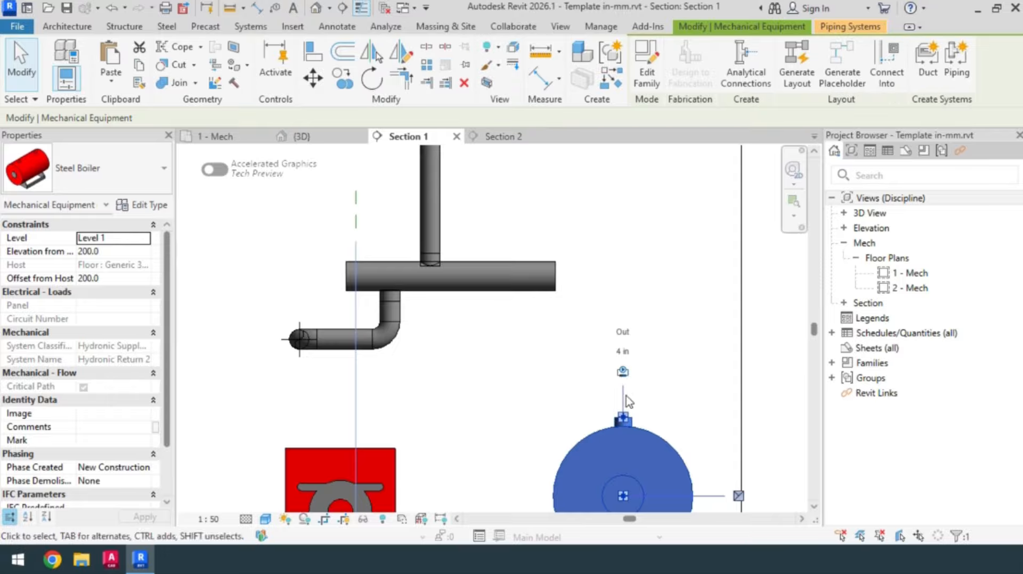
right_click(623, 419)
click(674, 88)
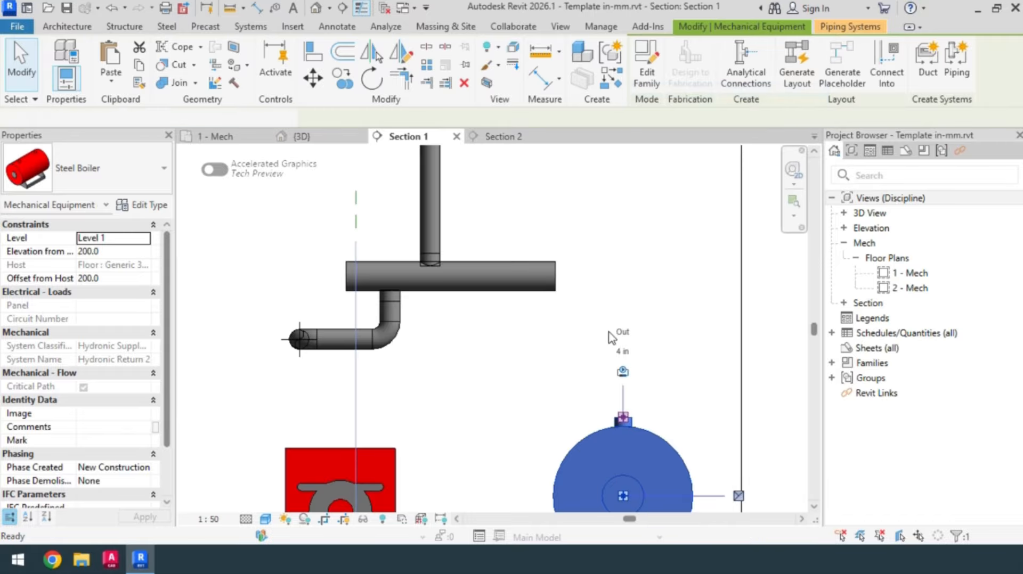
click(622, 330)
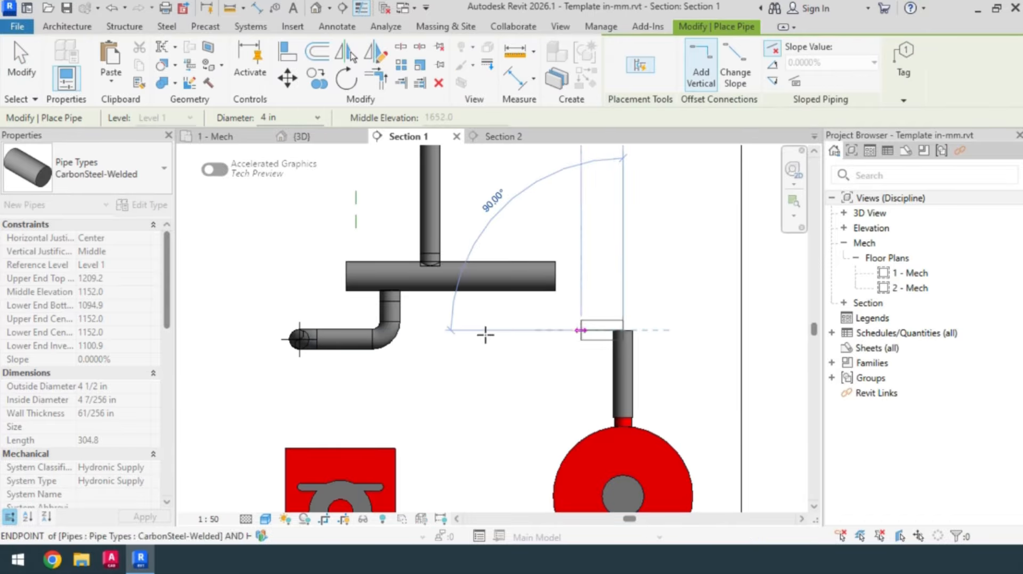
click(494, 331)
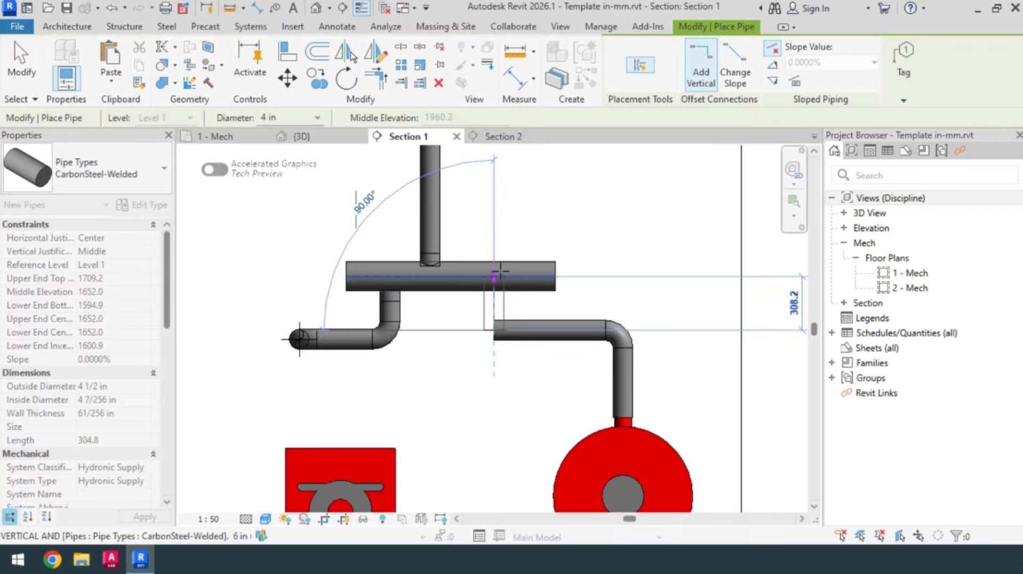
click(496, 360)
key(Escape)
key(Escape)
scroll(459, 344, up, 1)
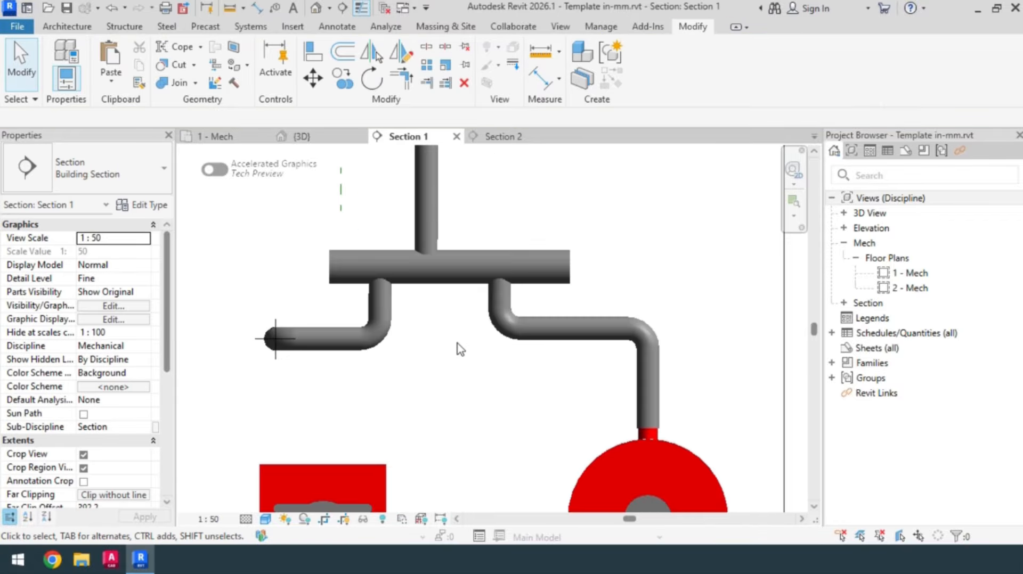
Align the steel boiler's horizontal supply run with the cast iron boiler's horizontal branch, and inspect the piping in the 3D view
key(a)
key(l)
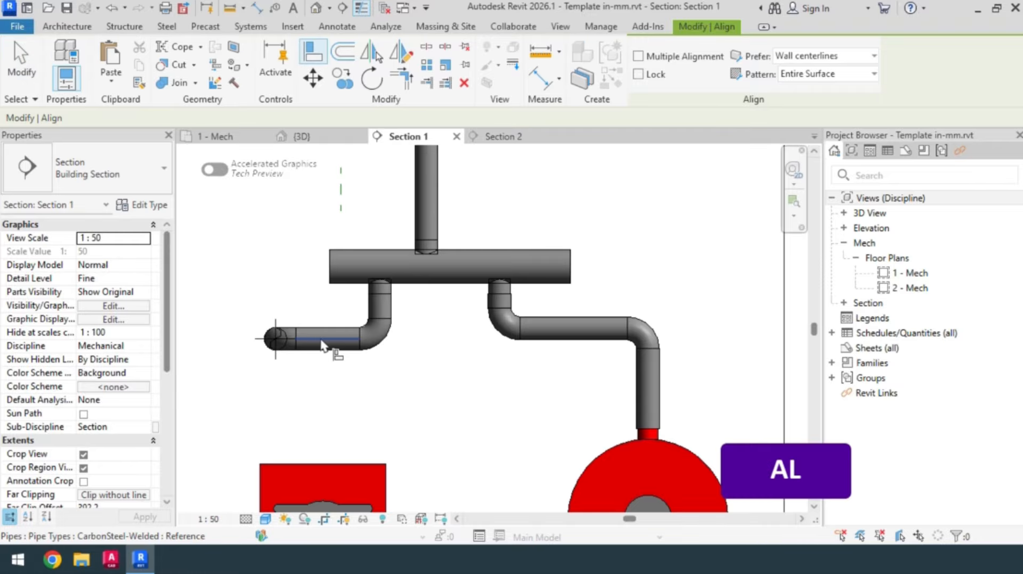
click(331, 339)
scroll(401, 350, down, 2)
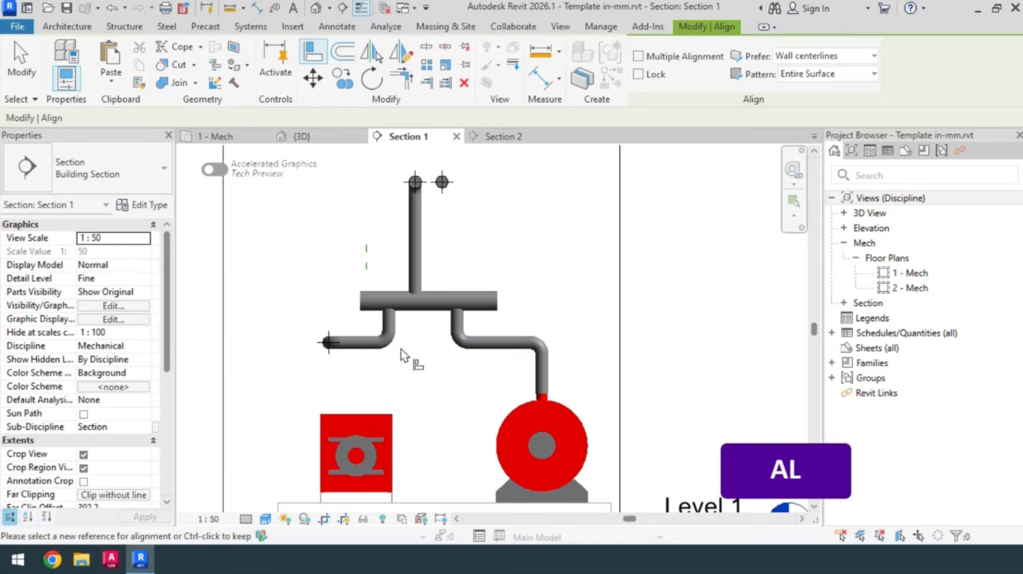
key(Escape)
click(303, 136)
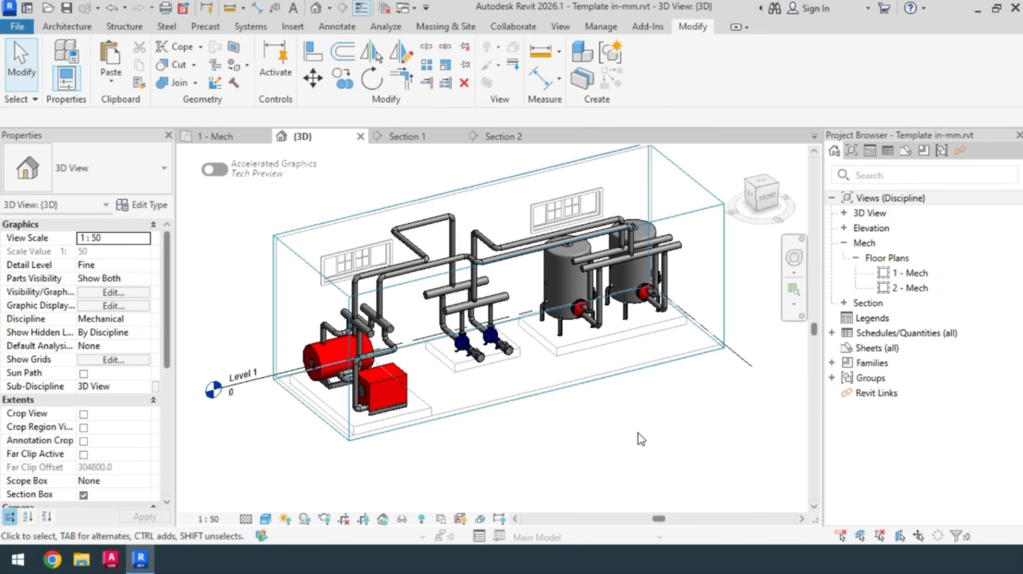
shift+middle_drag(641, 439, 353, 473)
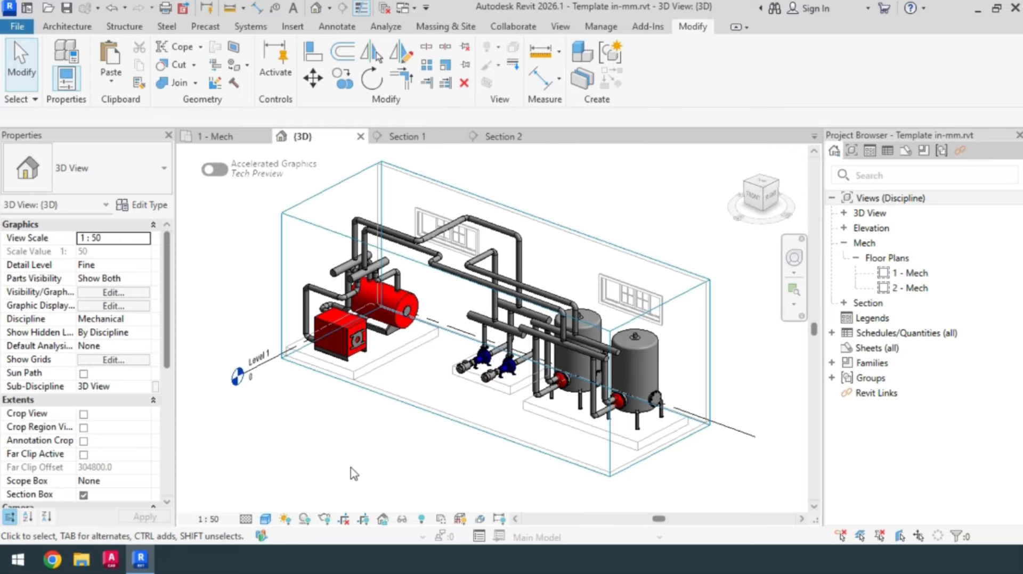